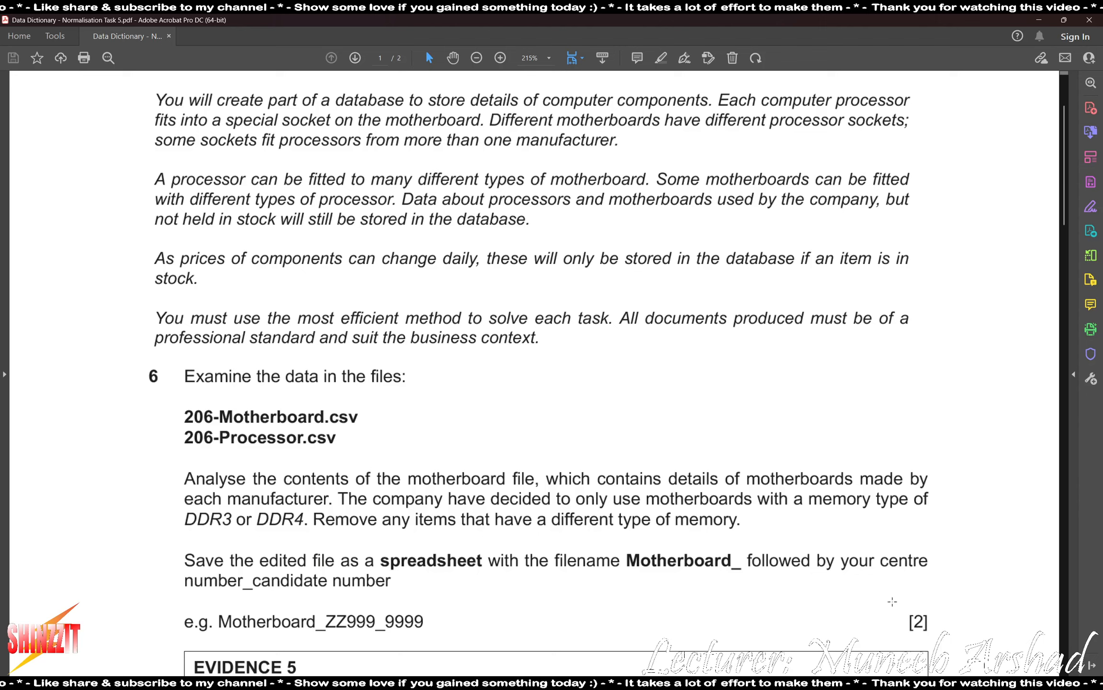
Switch to Firefox and search Google Images for "motherboard".
click(294, 7)
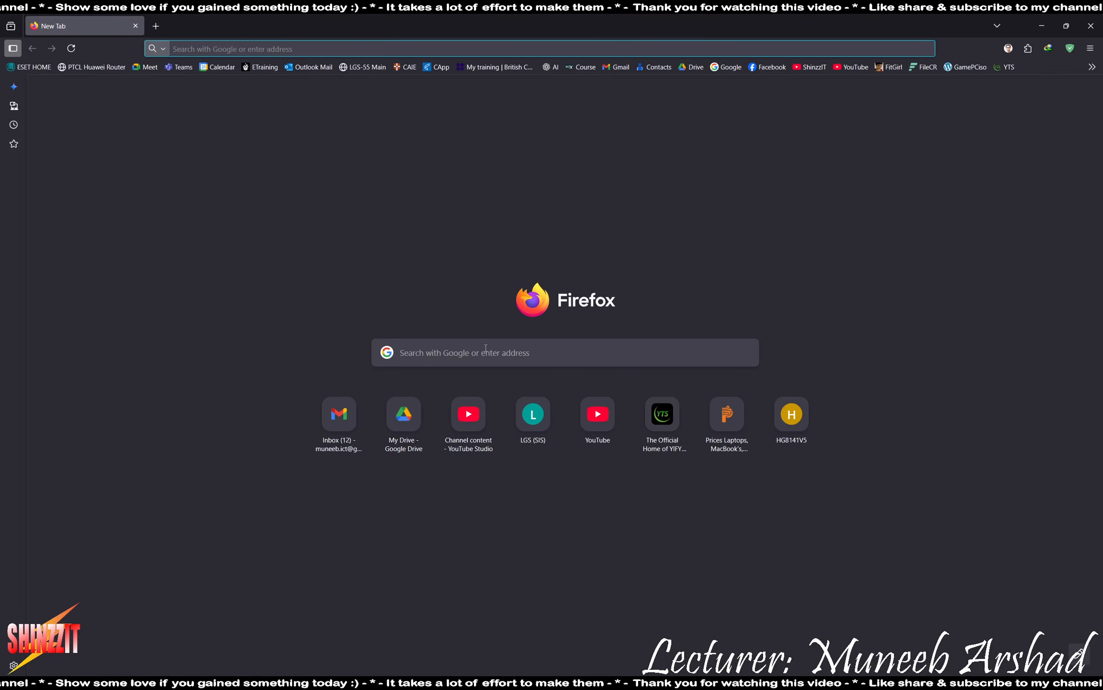
text(motherboard)
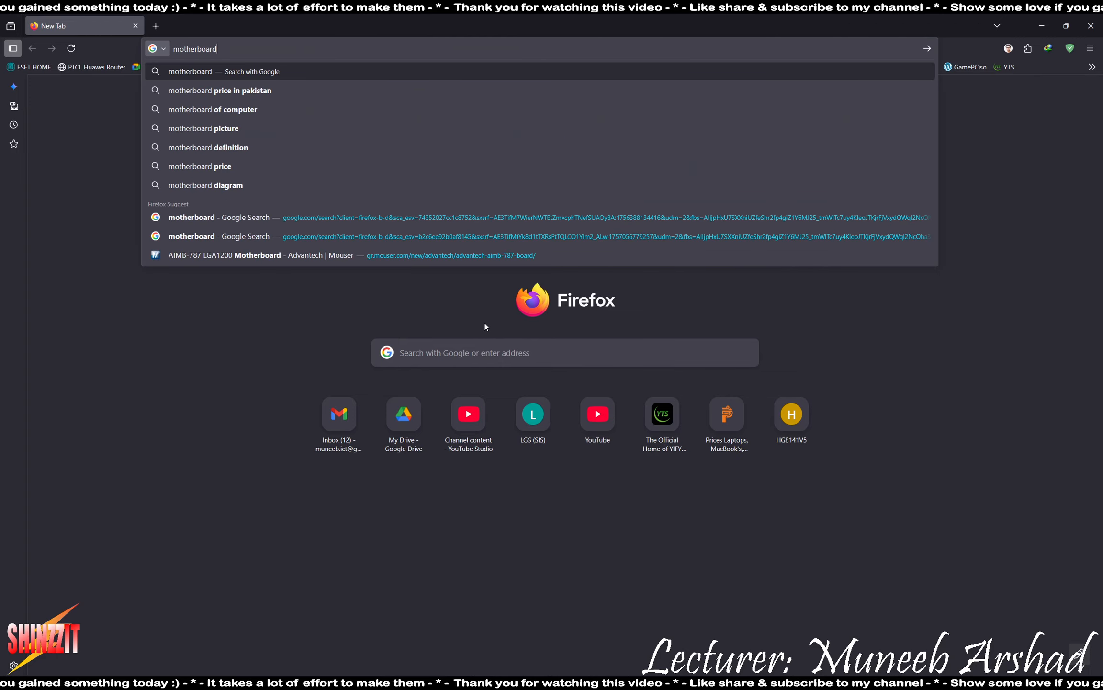
key(Return)
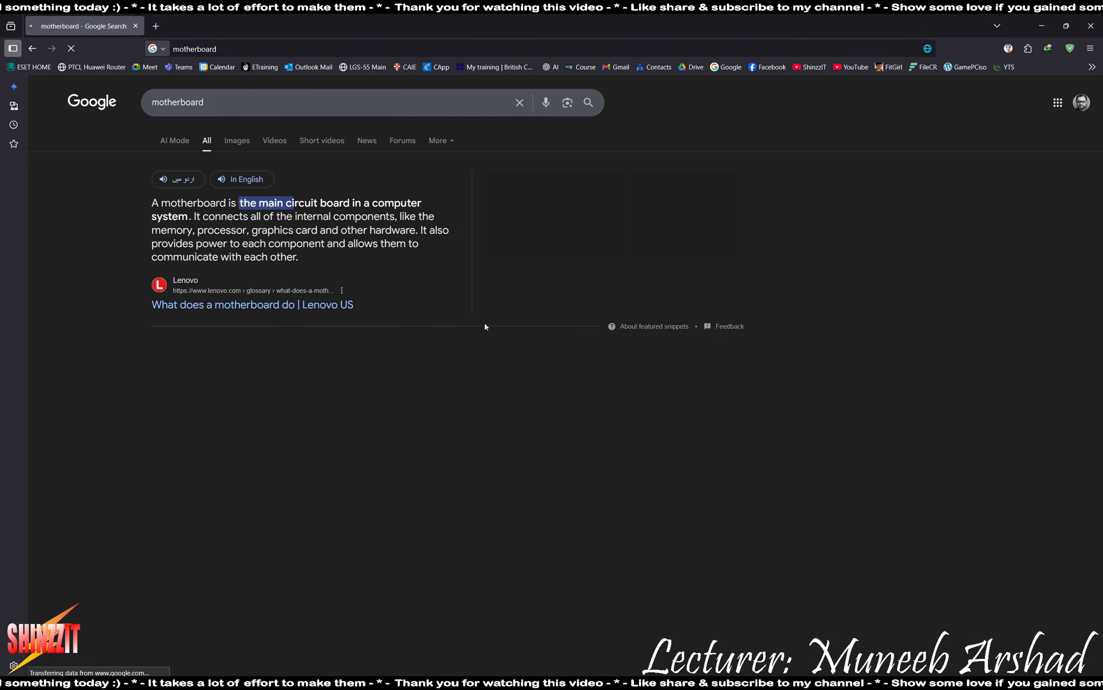
click(237, 141)
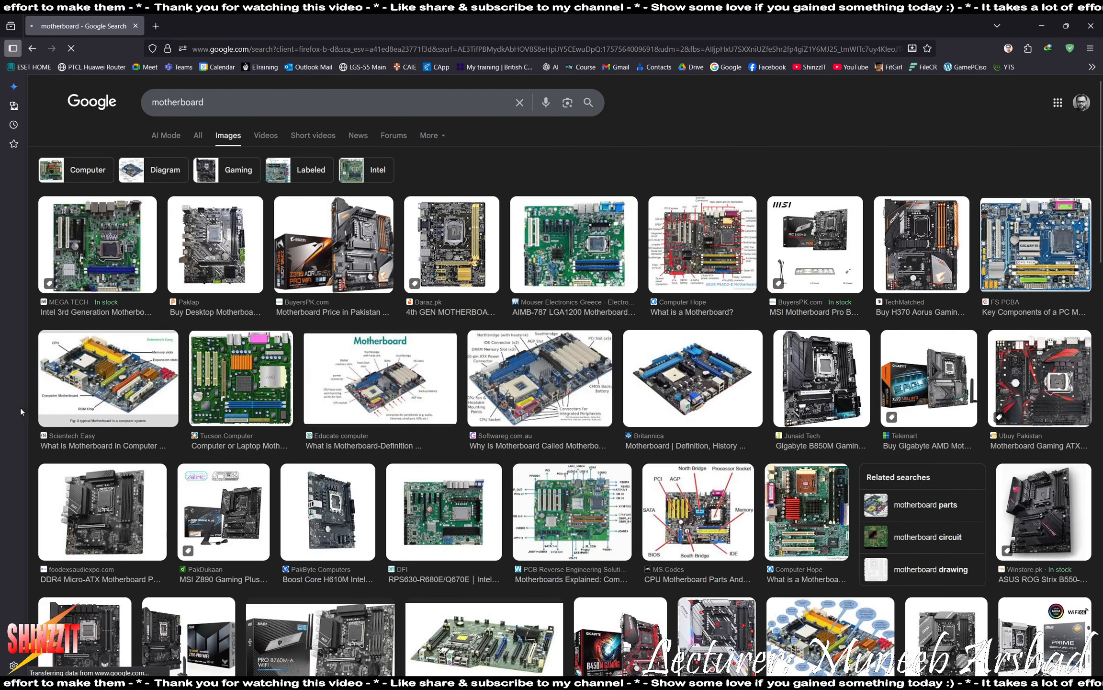
Browse the motherboard image results and preview the Asus Tuf Gaming X870-Plus and Asus Tuf Gaming B650-Plus pictures.
scroll(694, 482, down, 3)
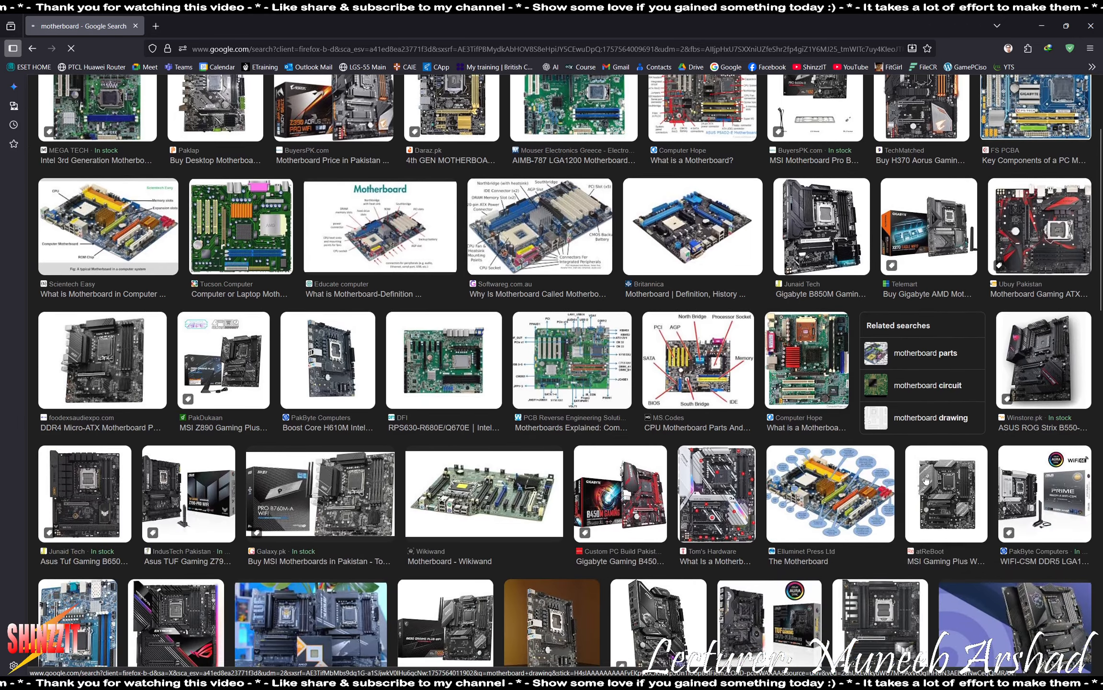
scroll(458, 242, up, 3)
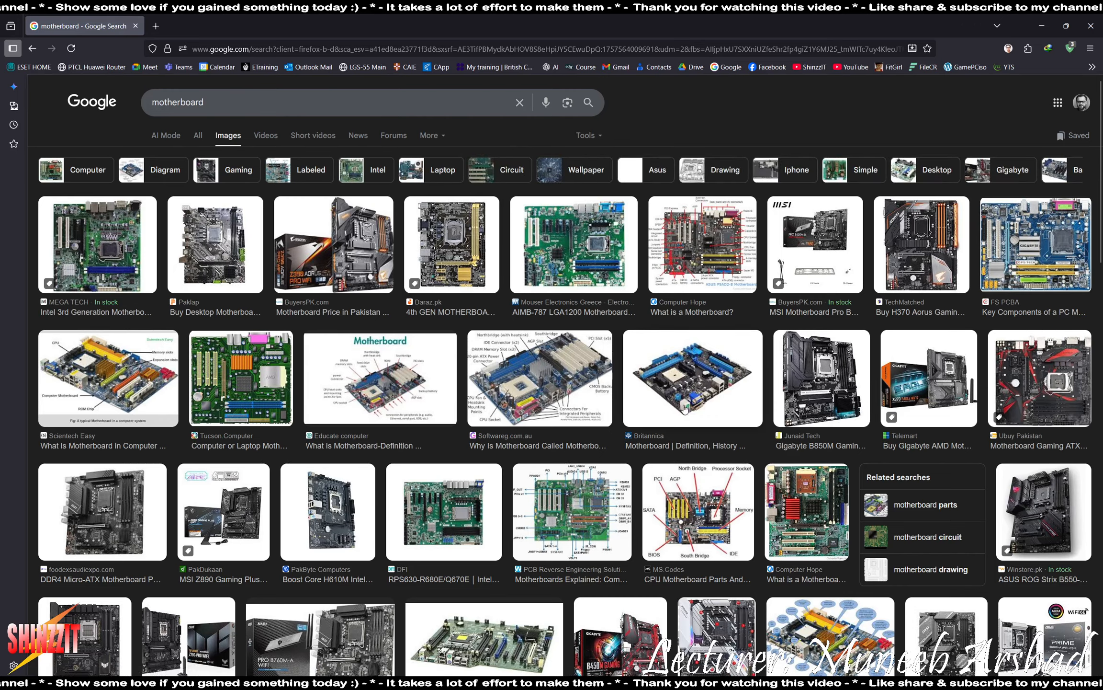
scroll(584, 452, down, 3)
scroll(645, 476, down, 3)
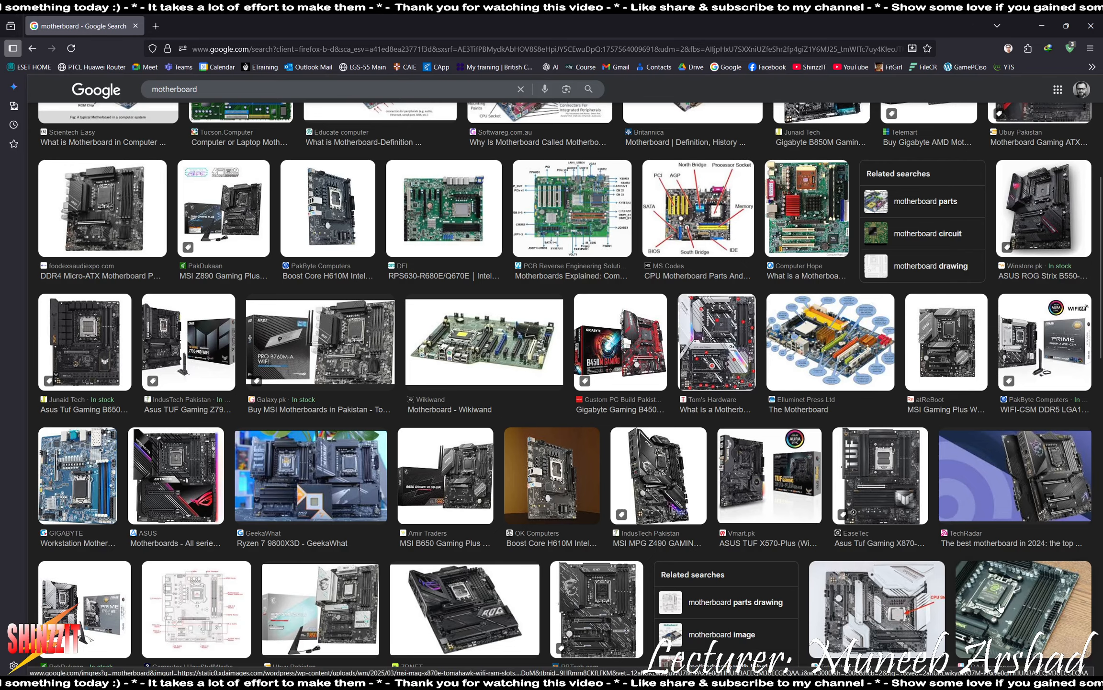
scroll(990, 613, down, 3)
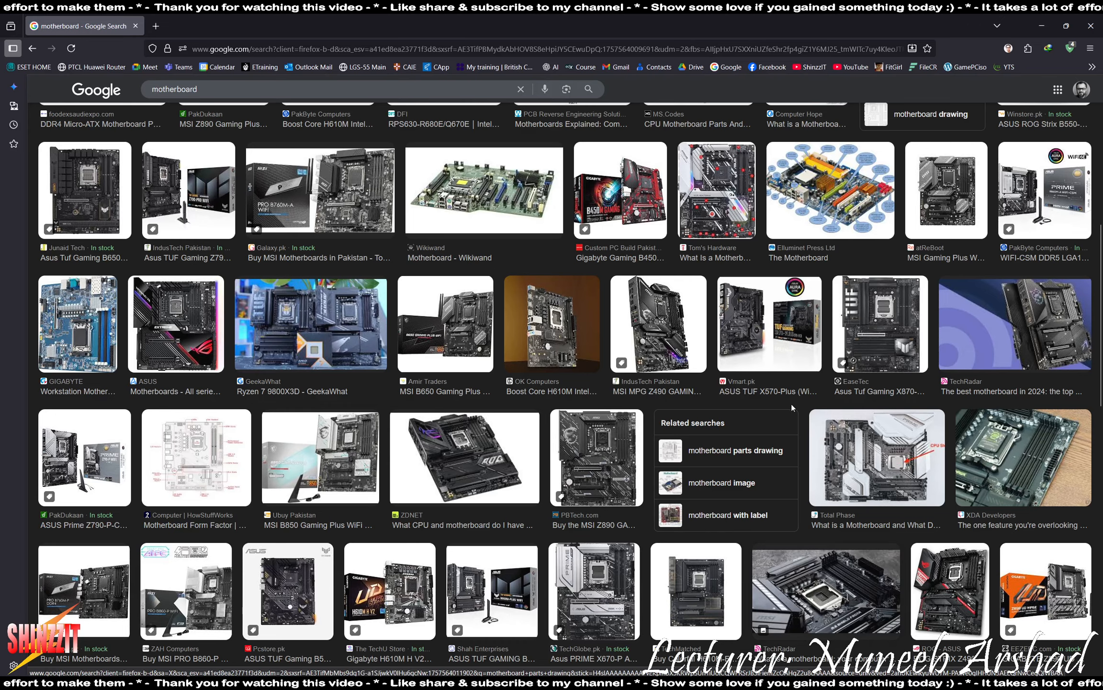
click(887, 316)
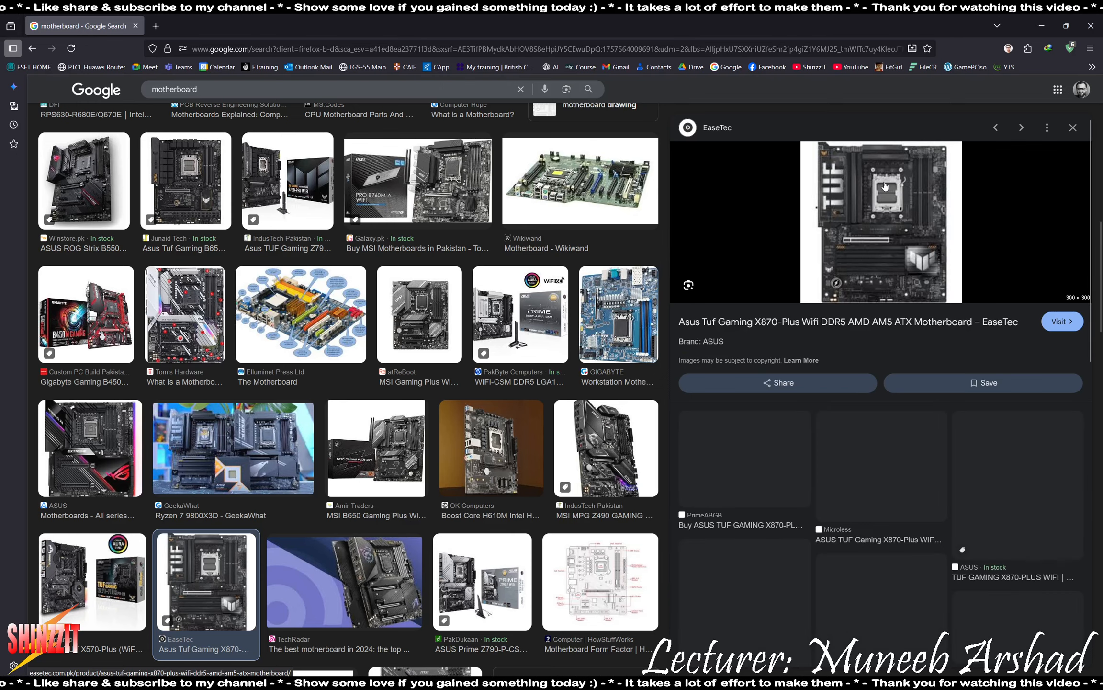
click(202, 184)
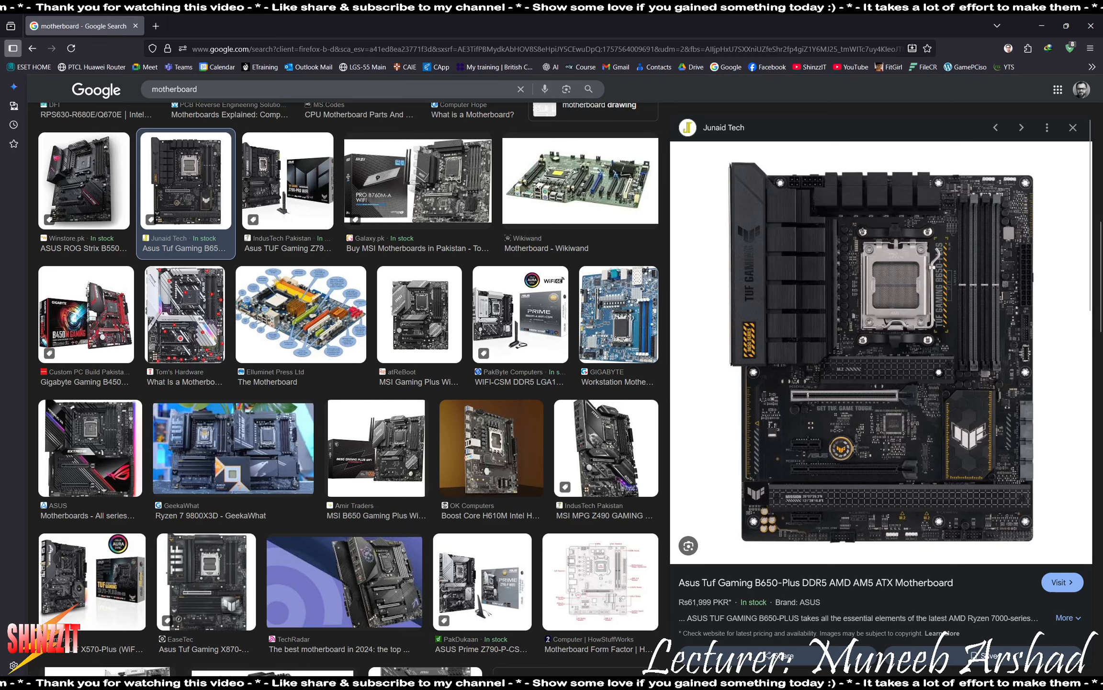
Return to the task PDF in Acrobat and select the paragraph about fitting processors to different types of motherboard.
key(alt+Tab)
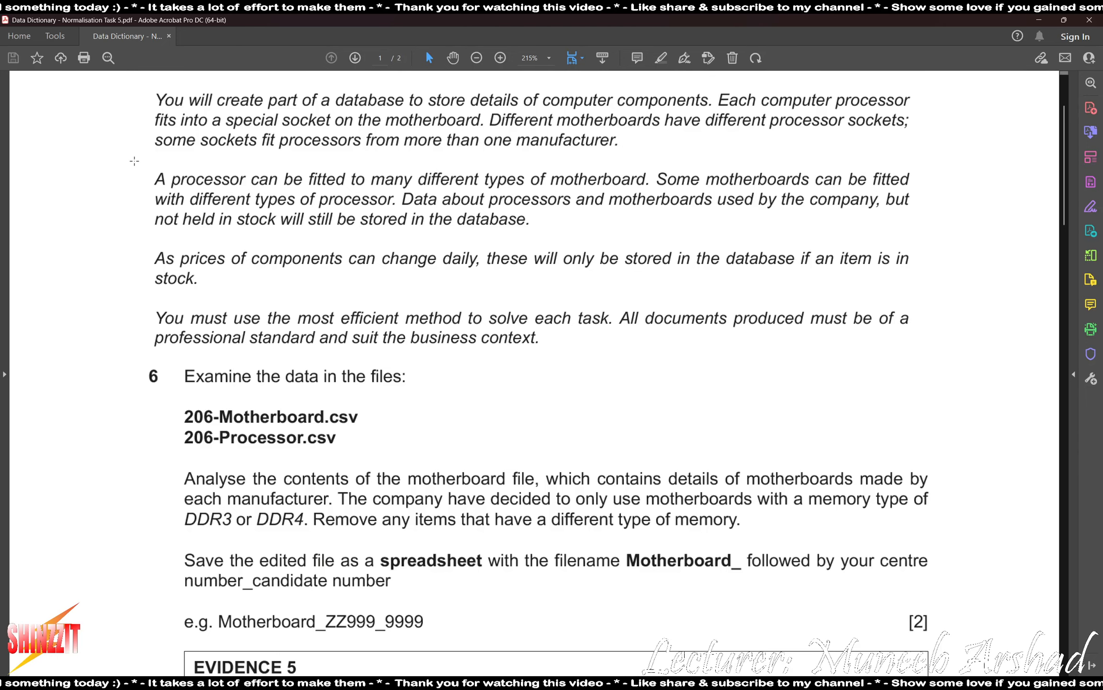
drag(135, 157, 943, 238)
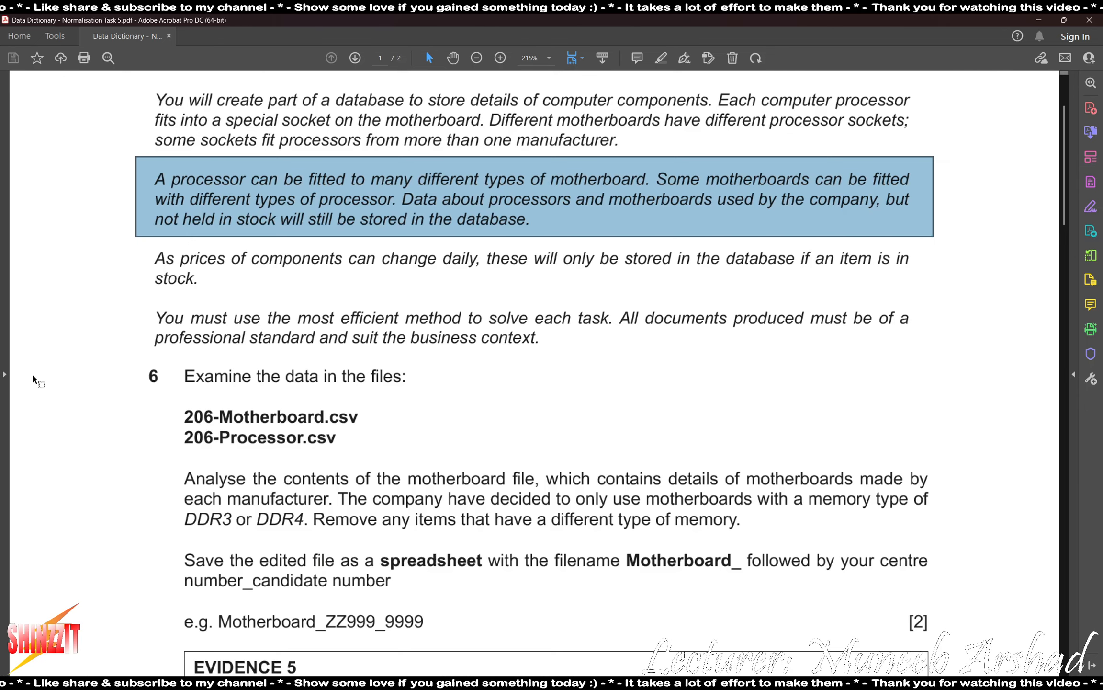
scroll(79, 393, down, 1)
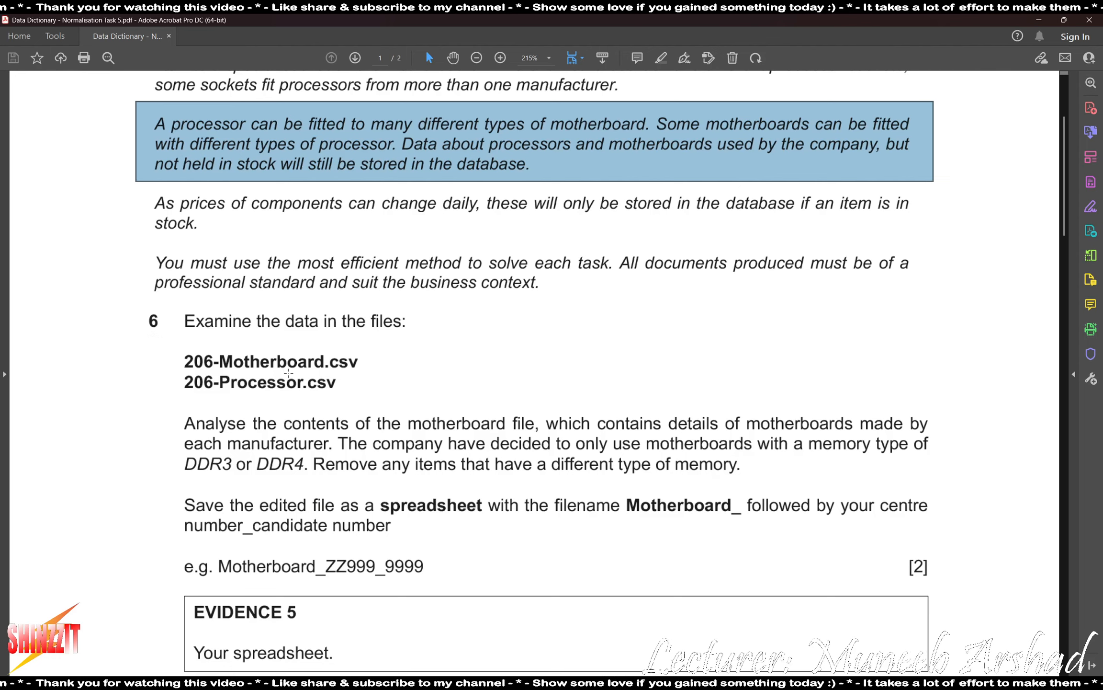
Open the 206-Motherboard file from the Normalisation Task 5 folder in Excel and autofit all its columns.
click(742, 615)
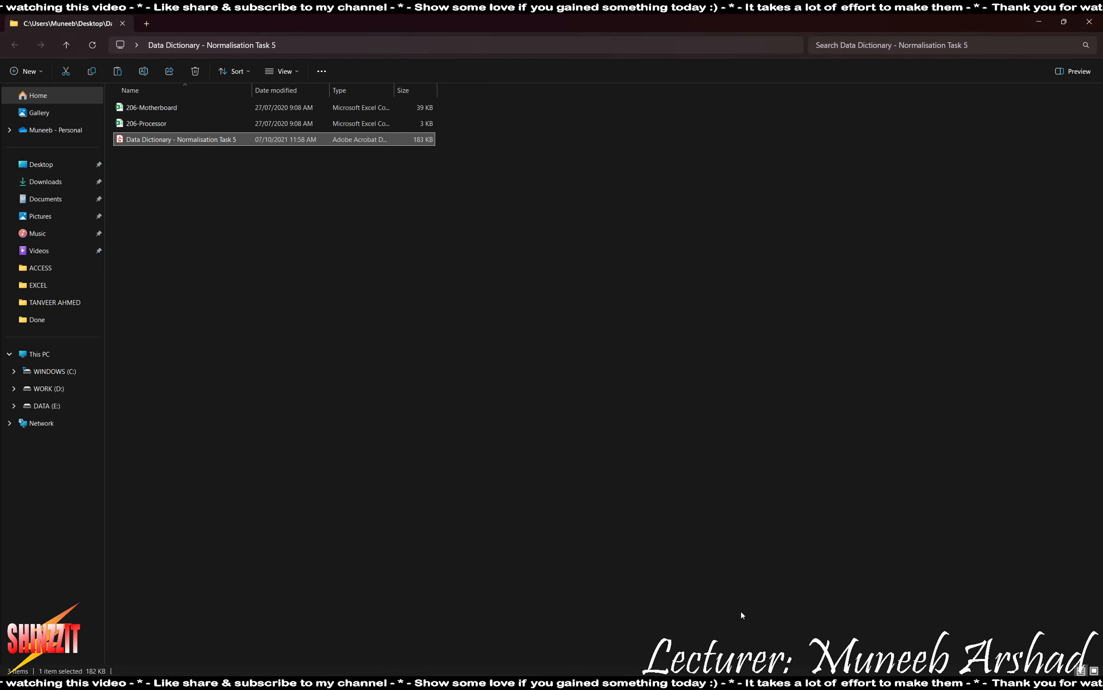
double_click(162, 108)
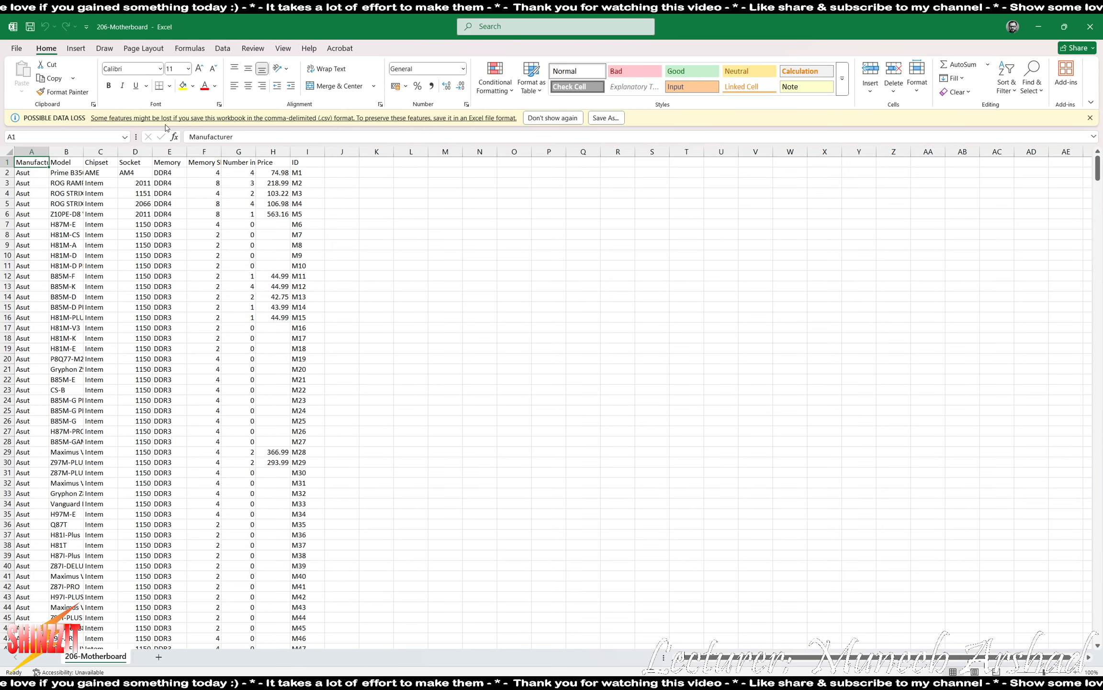
scroll(214, 308, up, 10)
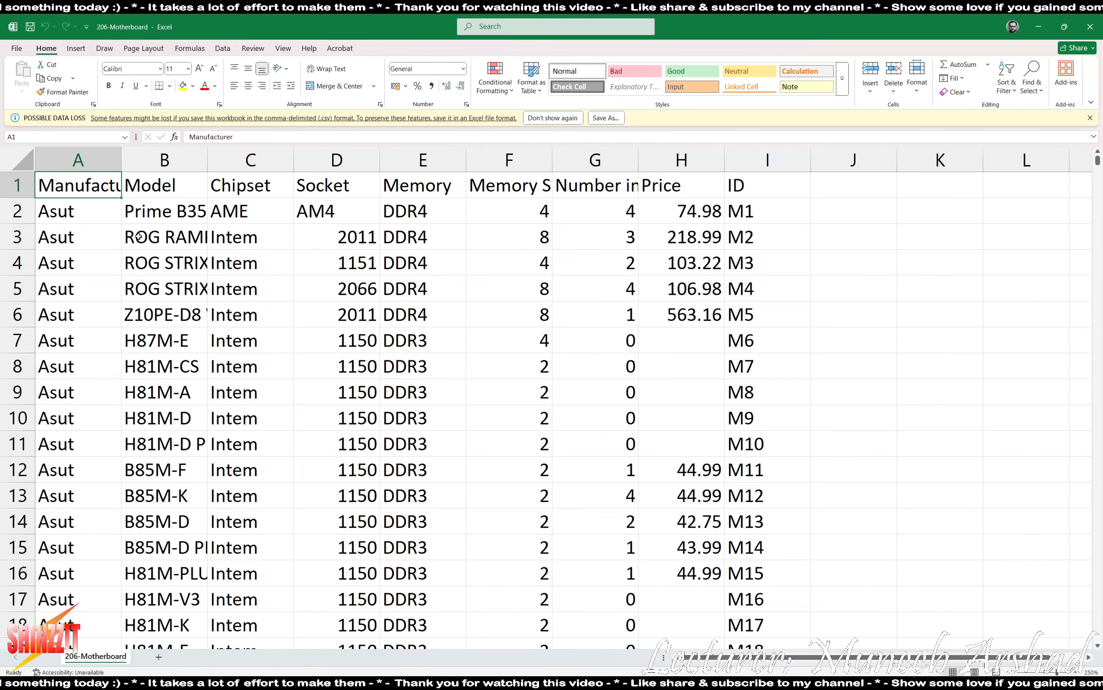
click(20, 161)
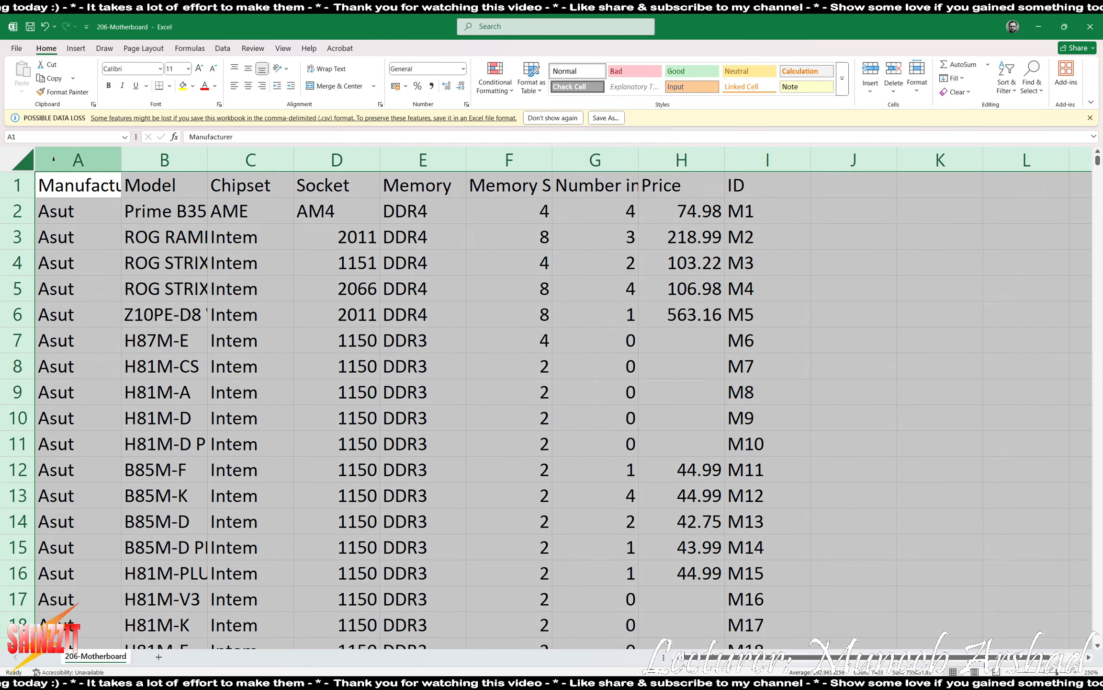
double_click(123, 149)
scroll(327, 372, down, 2)
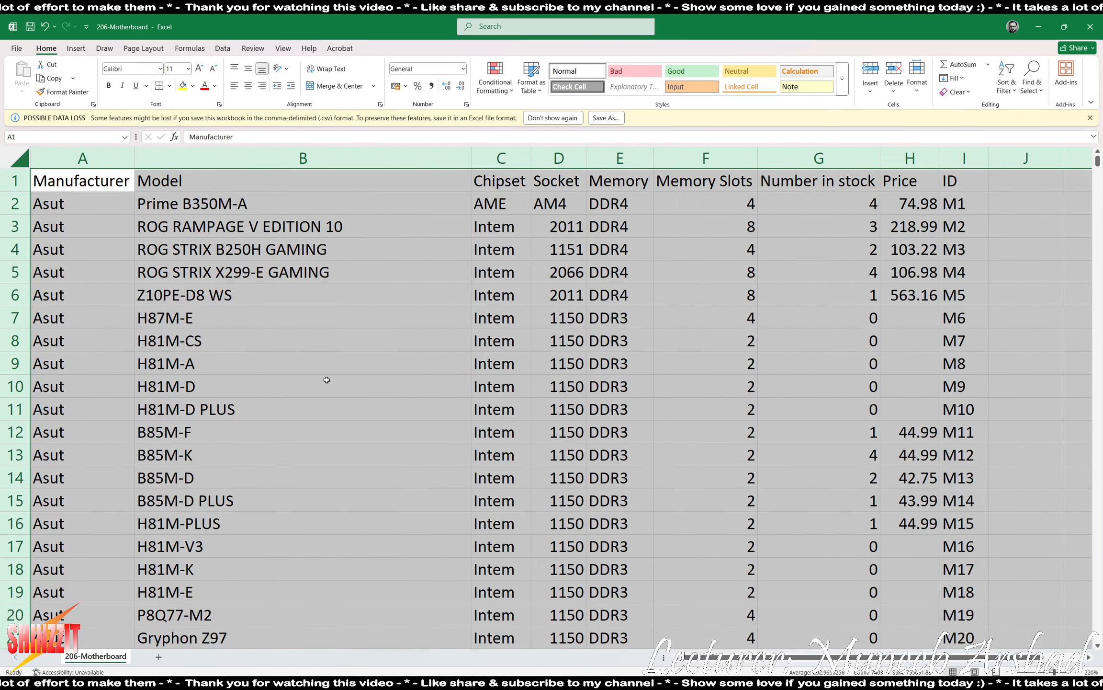
click(369, 401)
Examine each field of the motherboard data in turn, from Manufacturer through Price to ID.
click(103, 159)
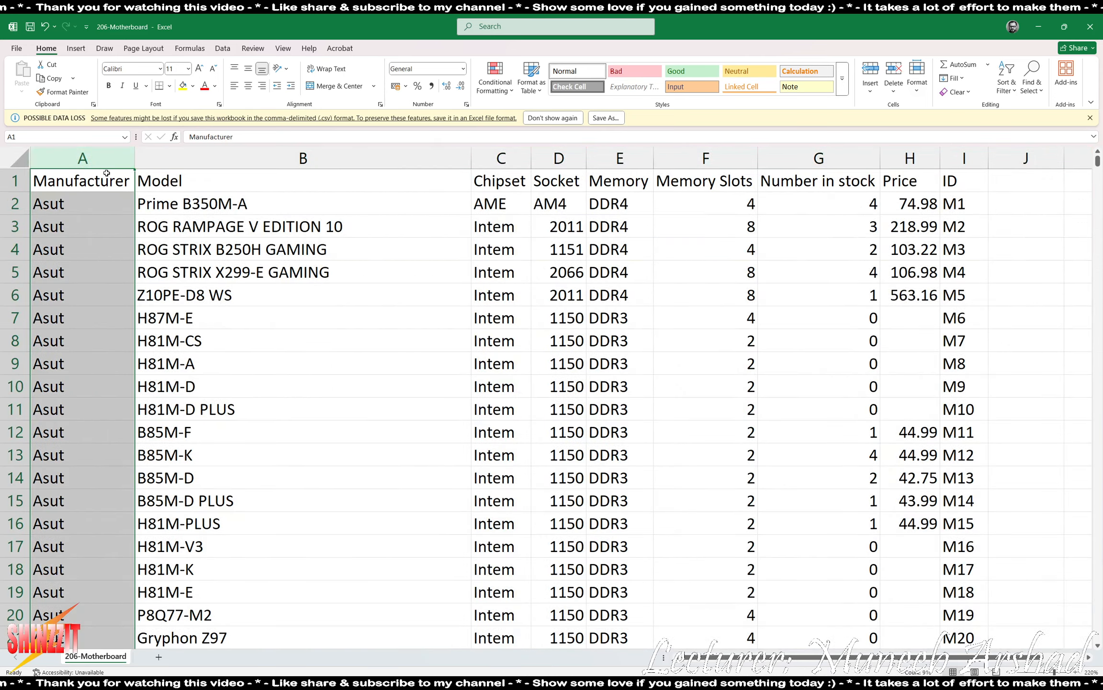
click(306, 158)
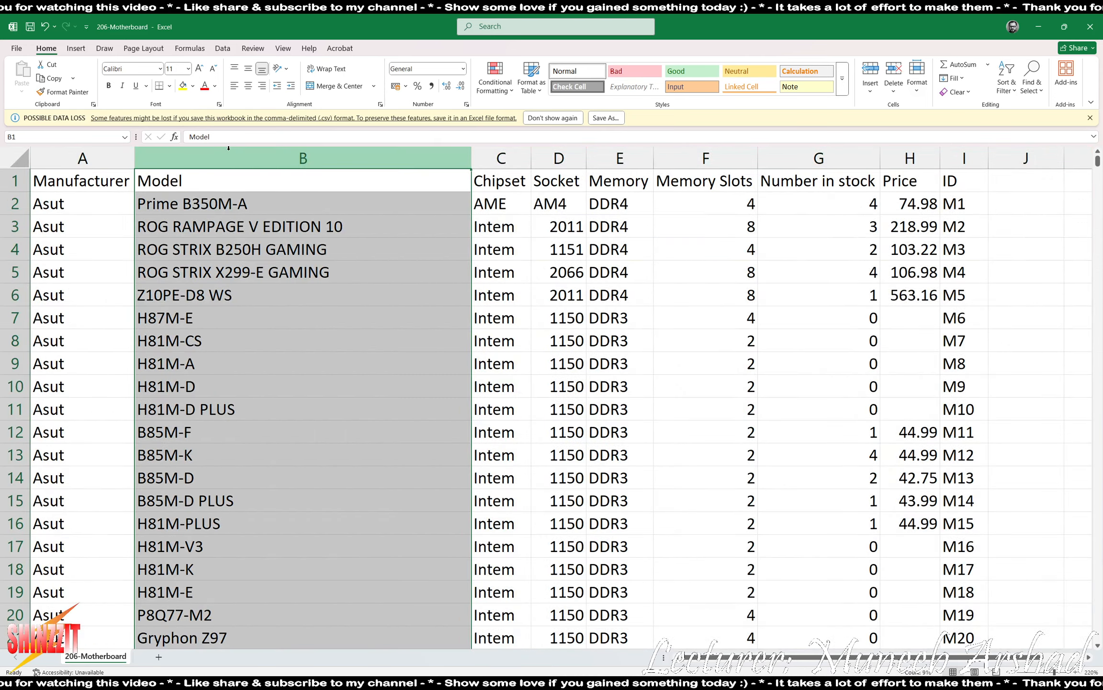
click(498, 160)
click(560, 162)
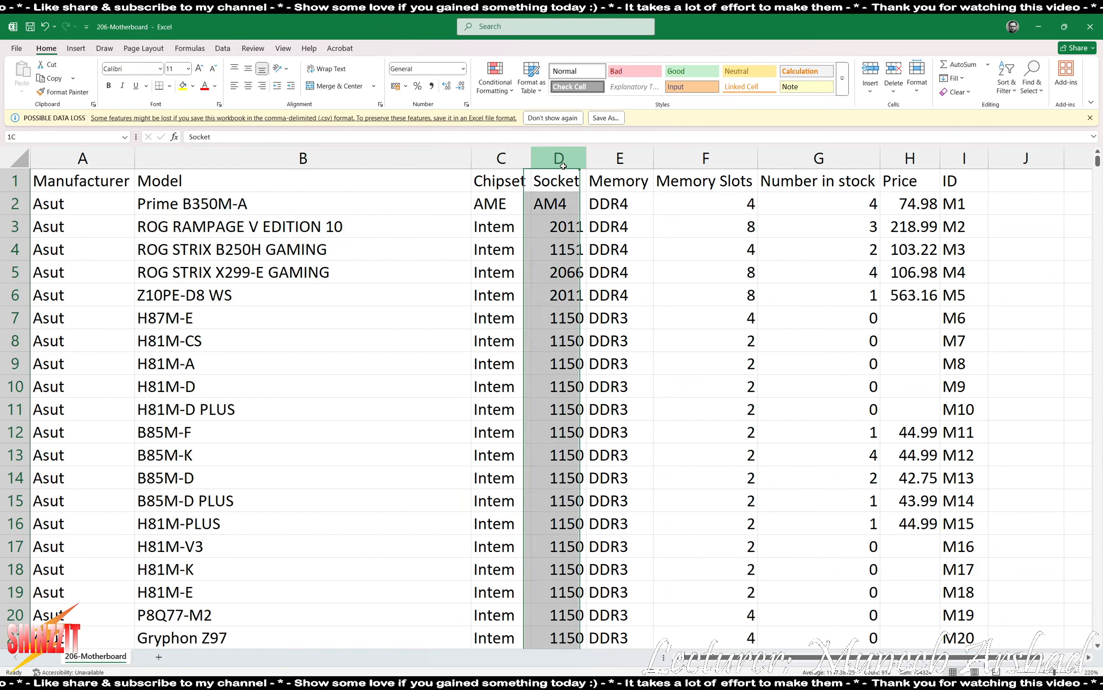
click(619, 158)
click(702, 154)
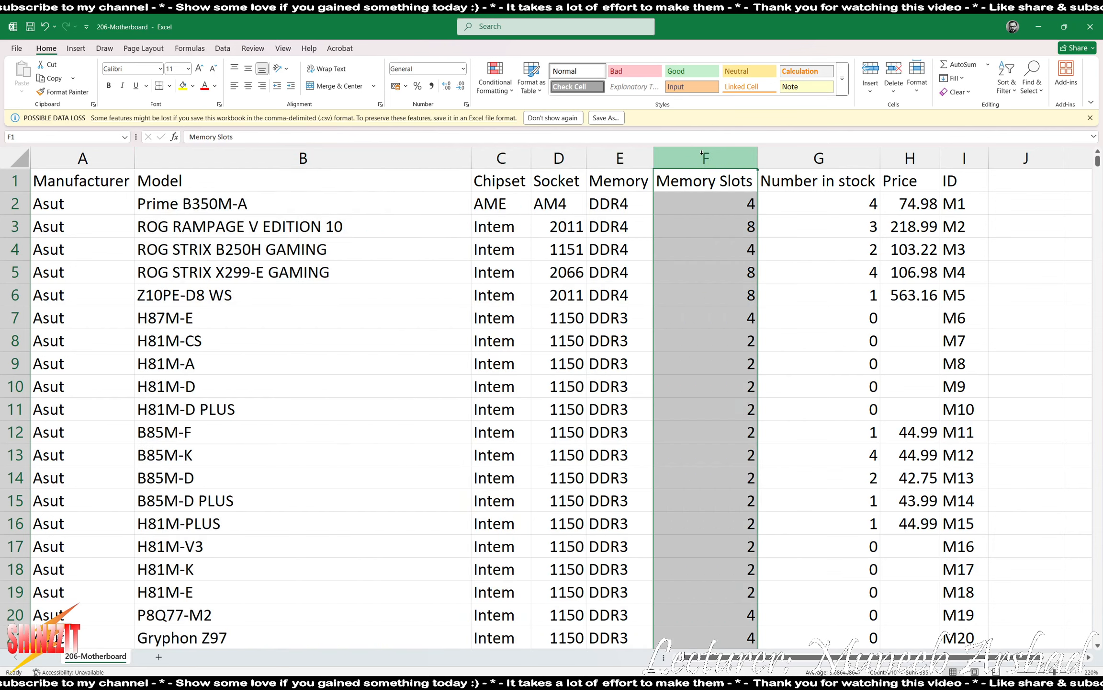
click(835, 154)
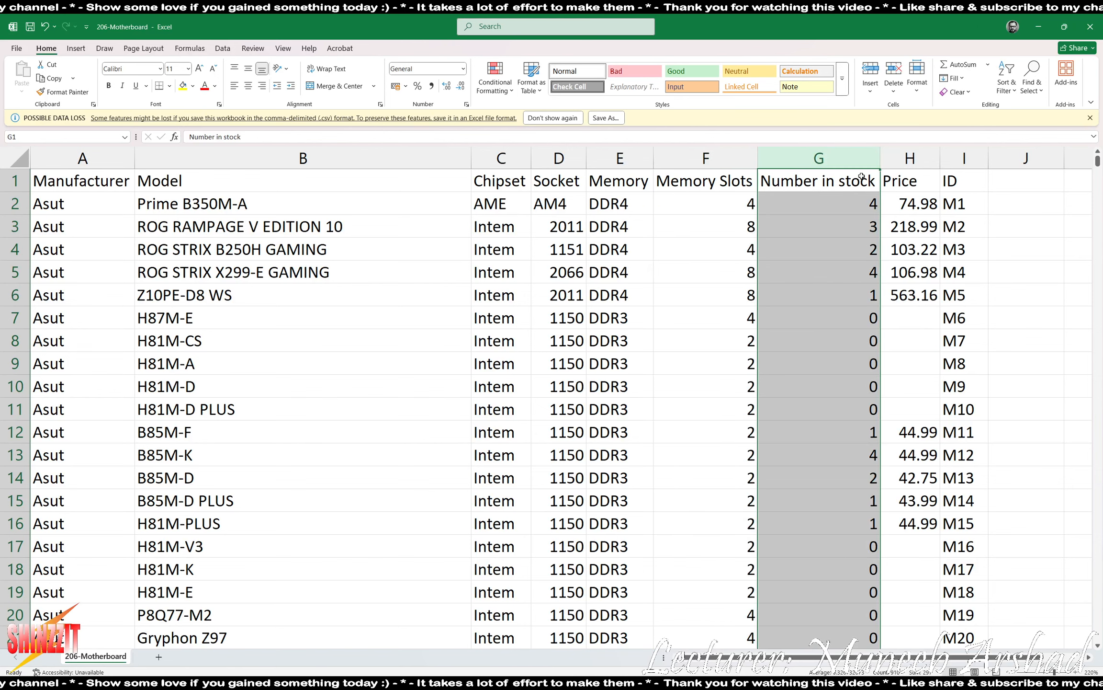
click(892, 155)
click(958, 162)
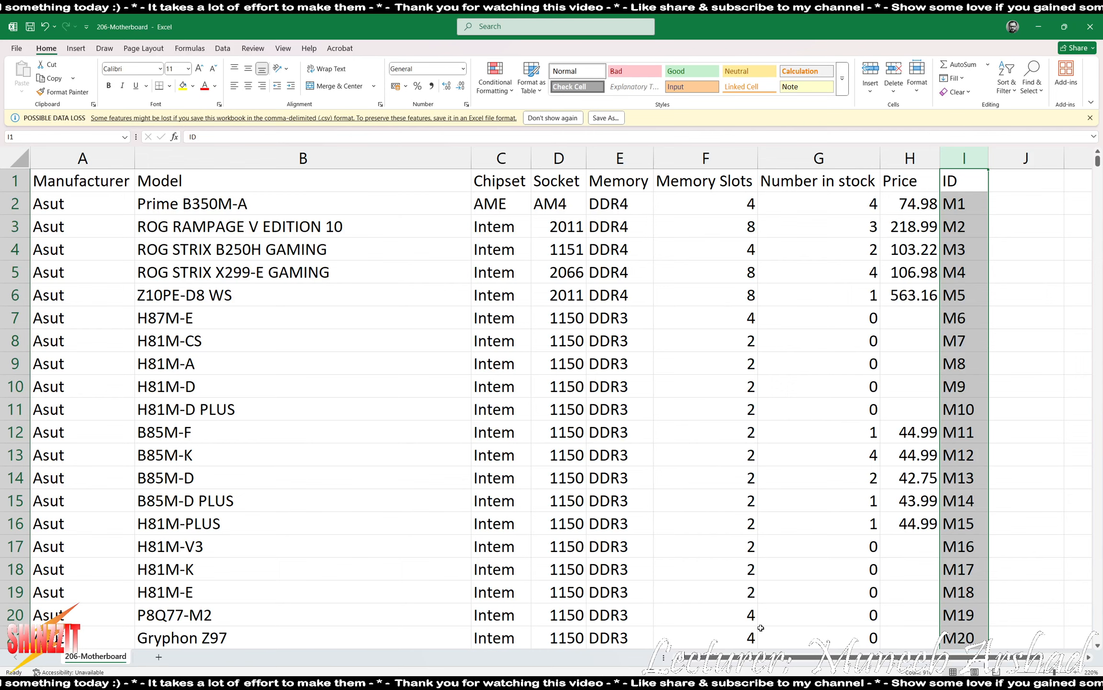
Open the 206-Processor file from the task folder in Excel and autofit all its columns.
click(706, 679)
click(761, 623)
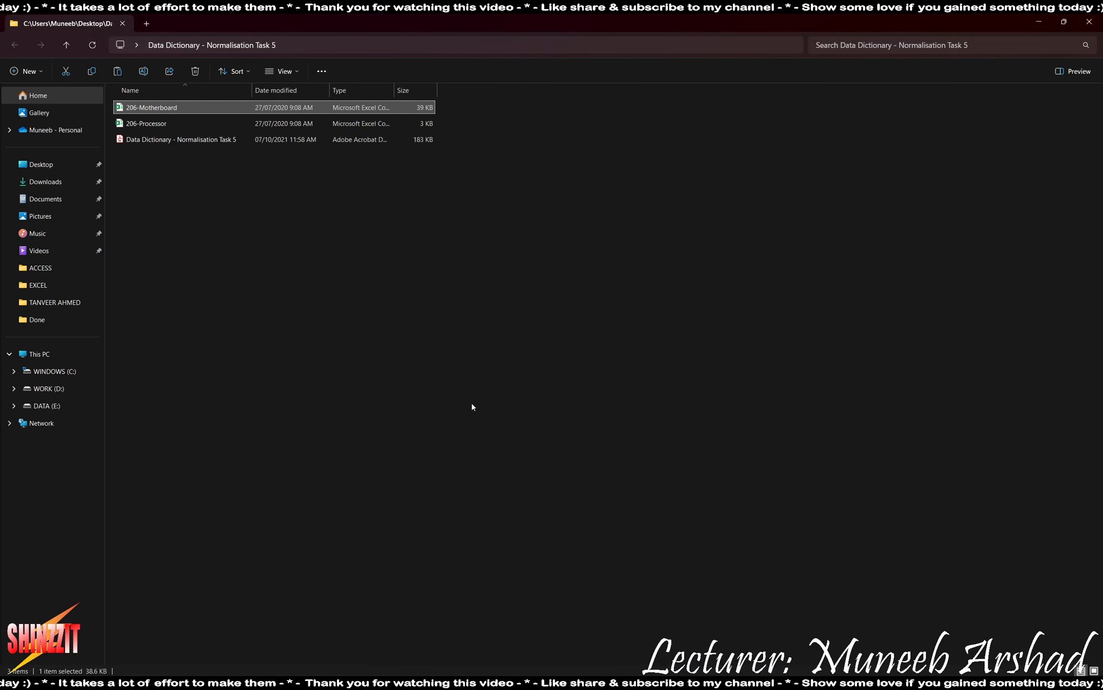
double_click(154, 123)
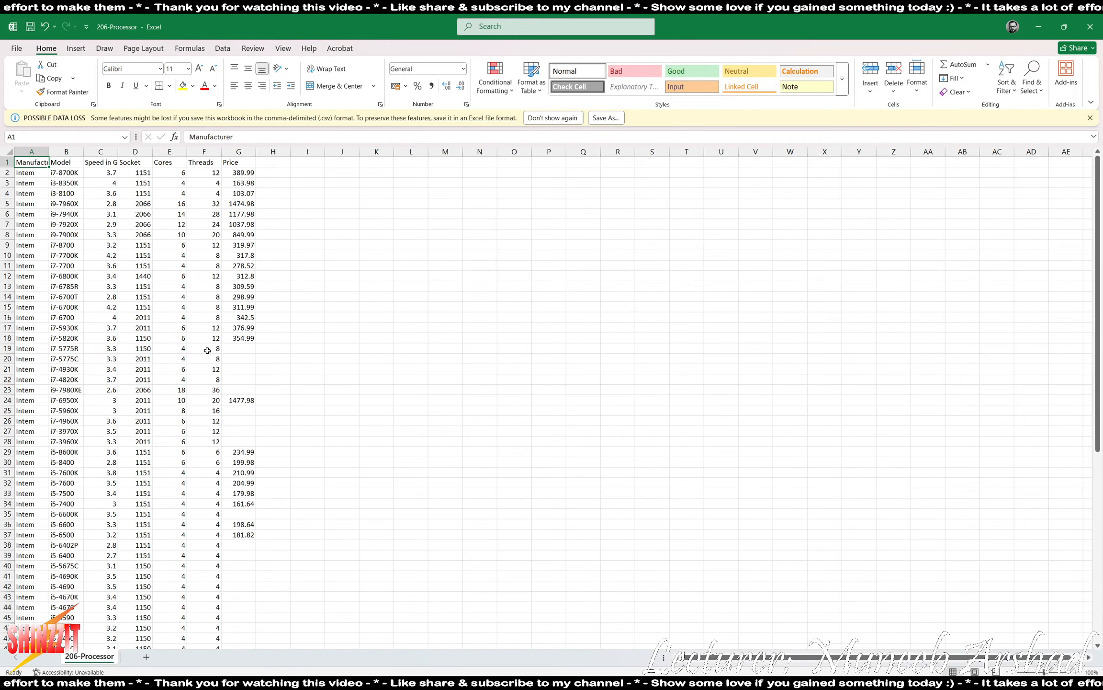
ctrl+scroll(208, 350, up, 11)
click(24, 160)
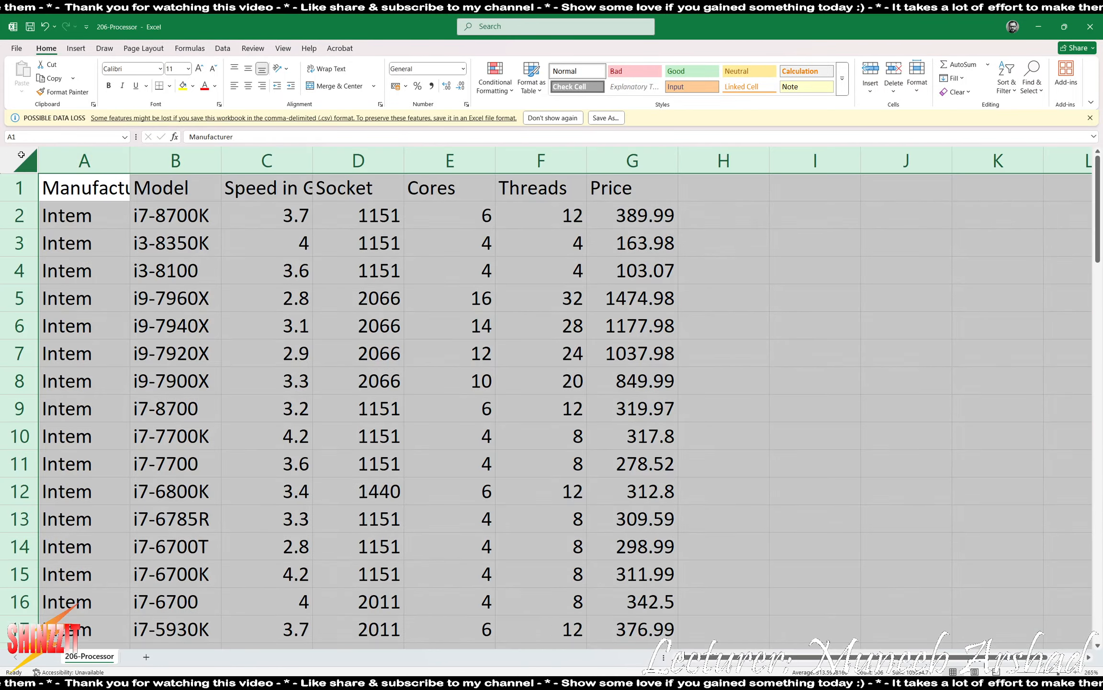
double_click(129, 151)
Examine each field of the processor data from Manufacturer to Price and look through its records.
click(110, 162)
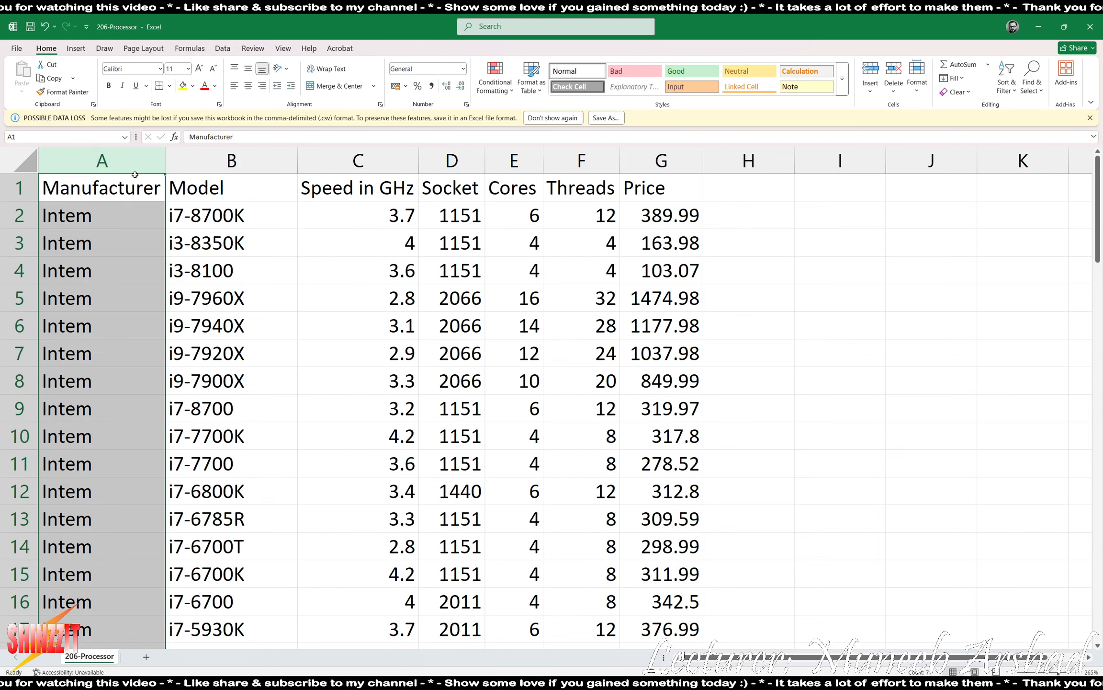
click(203, 163)
click(302, 164)
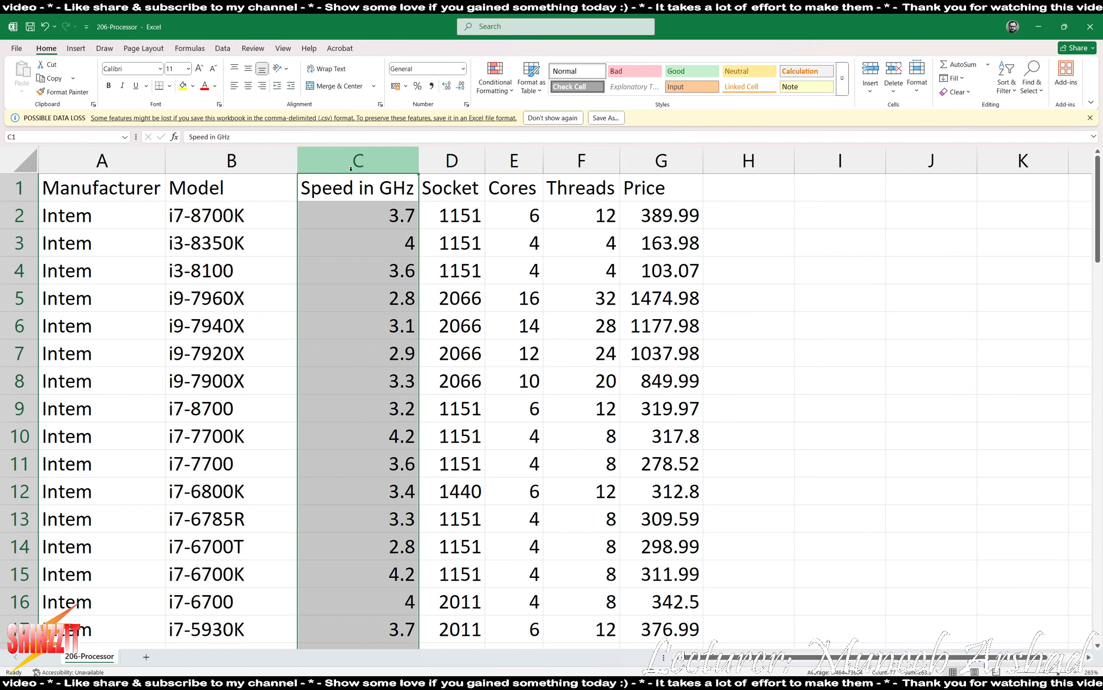
click(446, 161)
click(517, 160)
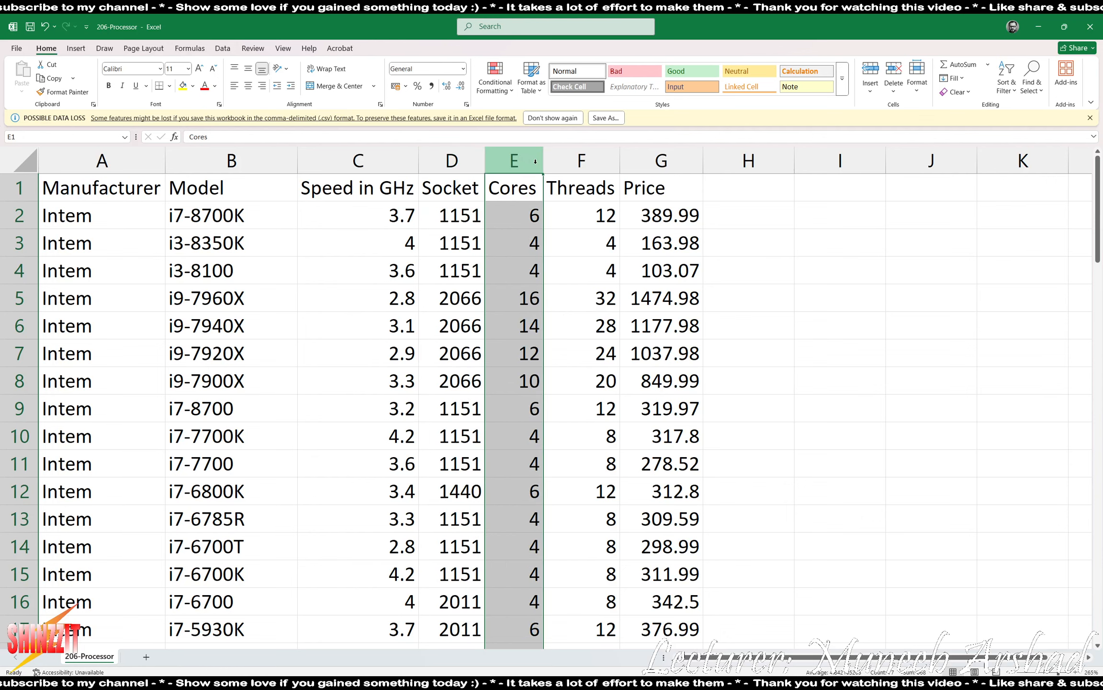
click(596, 159)
click(670, 161)
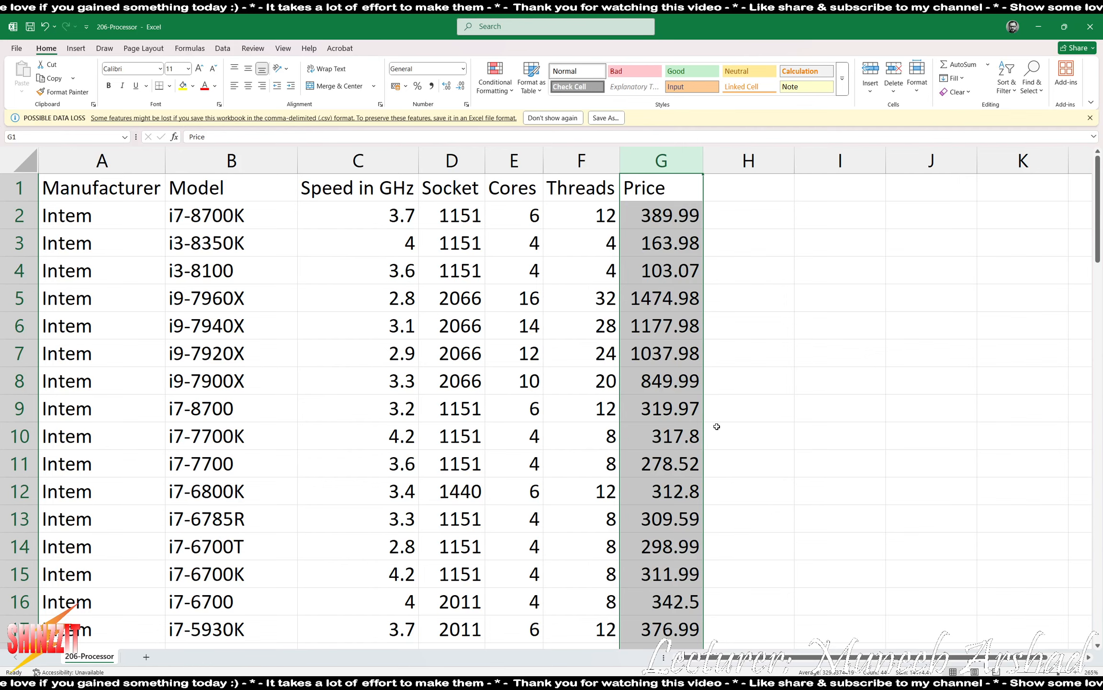
scroll(716, 426, down, 16)
scroll(694, 426, up, 16)
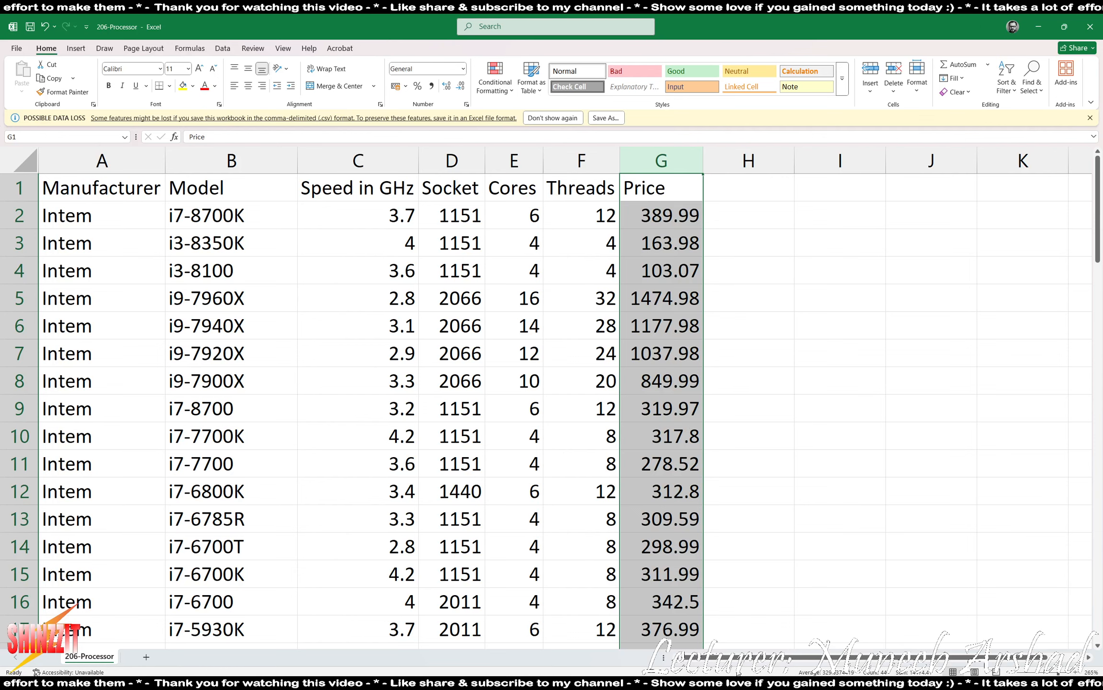
Read task 6 in the task PDF in Acrobat and switch back to the 206-Motherboard workbook in Excel.
click(769, 683)
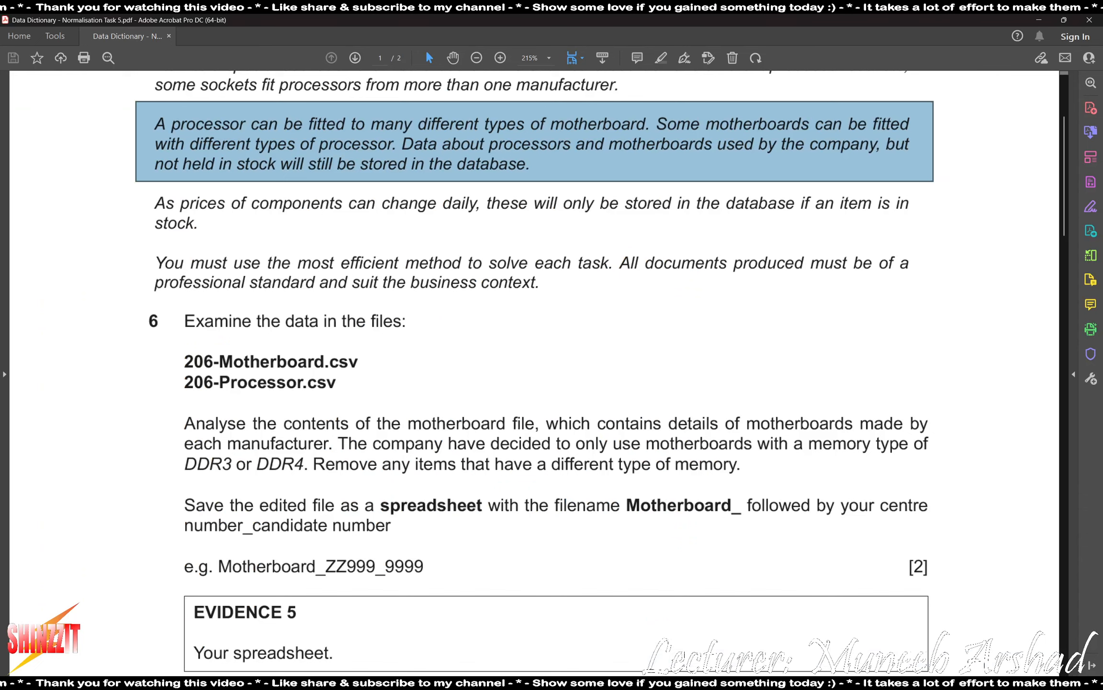
scroll(91, 445, down, 3)
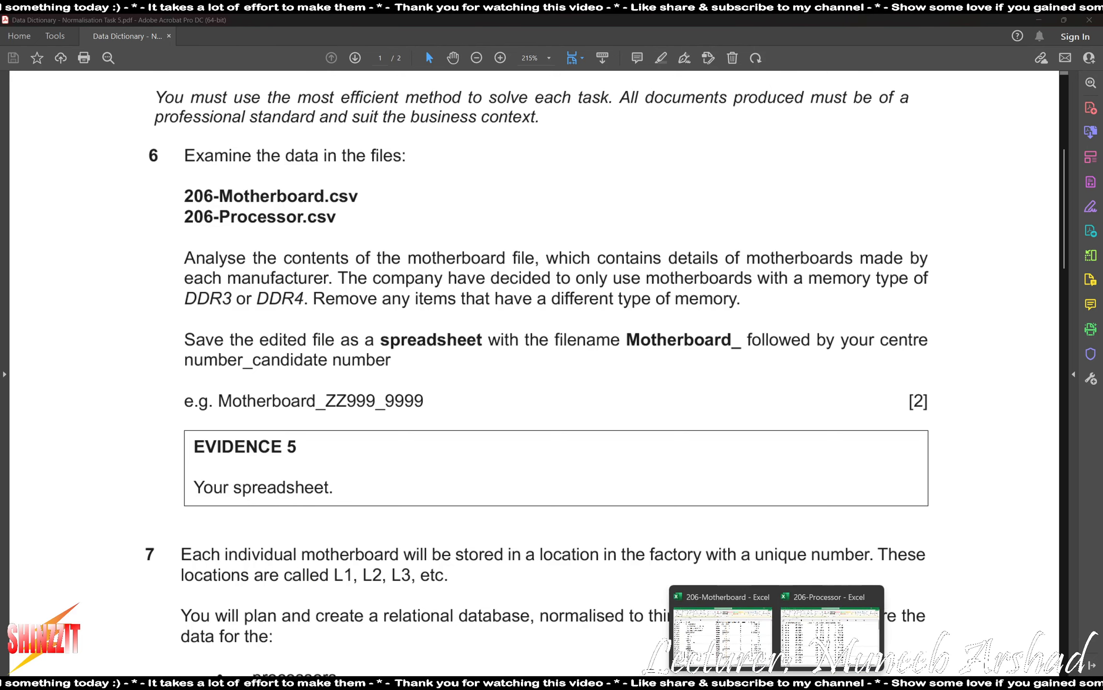
click(723, 609)
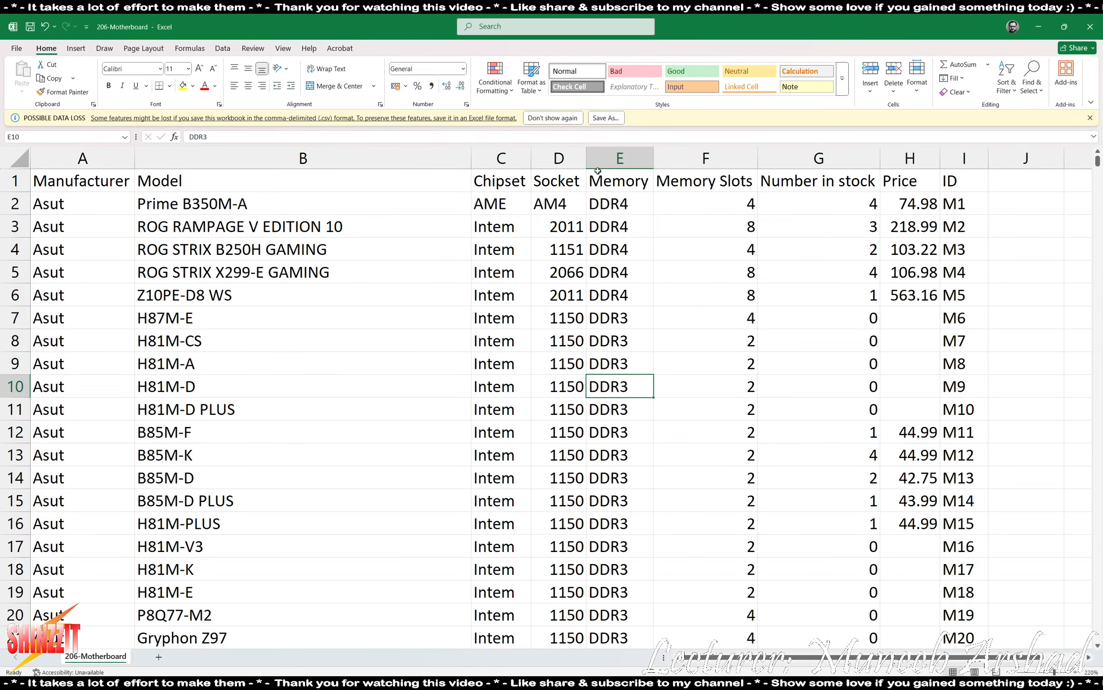
Add filters to the header row from Manufacturer to ID.
click(617, 182)
drag(88, 186, 944, 179)
click(1007, 76)
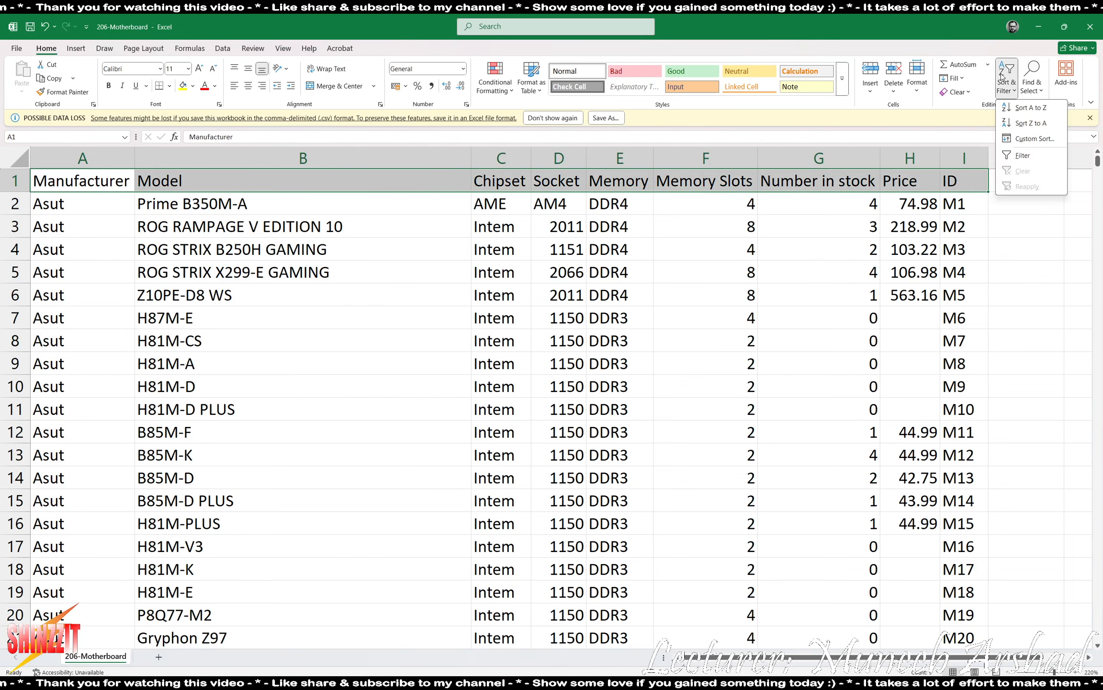
click(1028, 157)
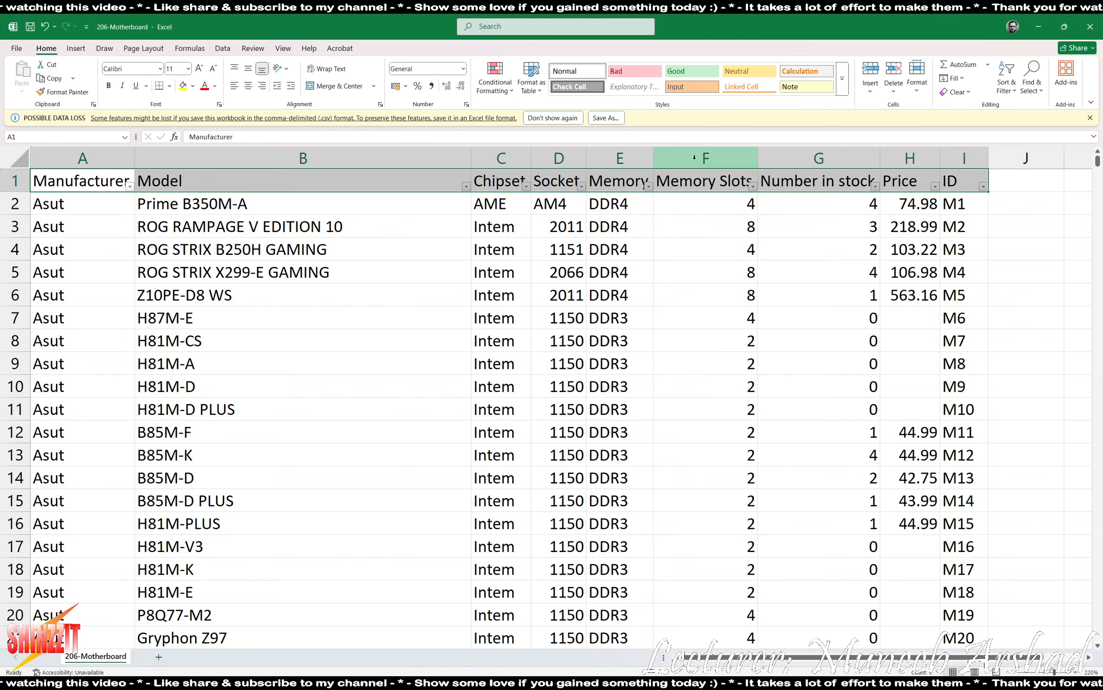
Sort the motherboard records by Memory in ascending order, A to Z.
click(646, 186)
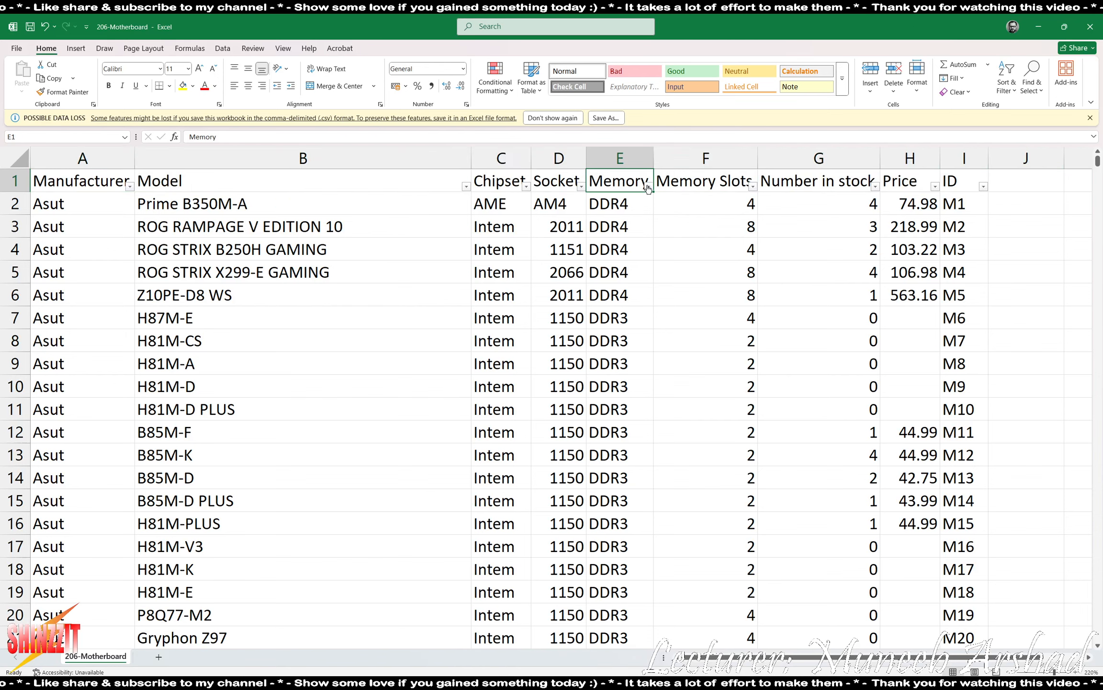
click(649, 188)
click(594, 200)
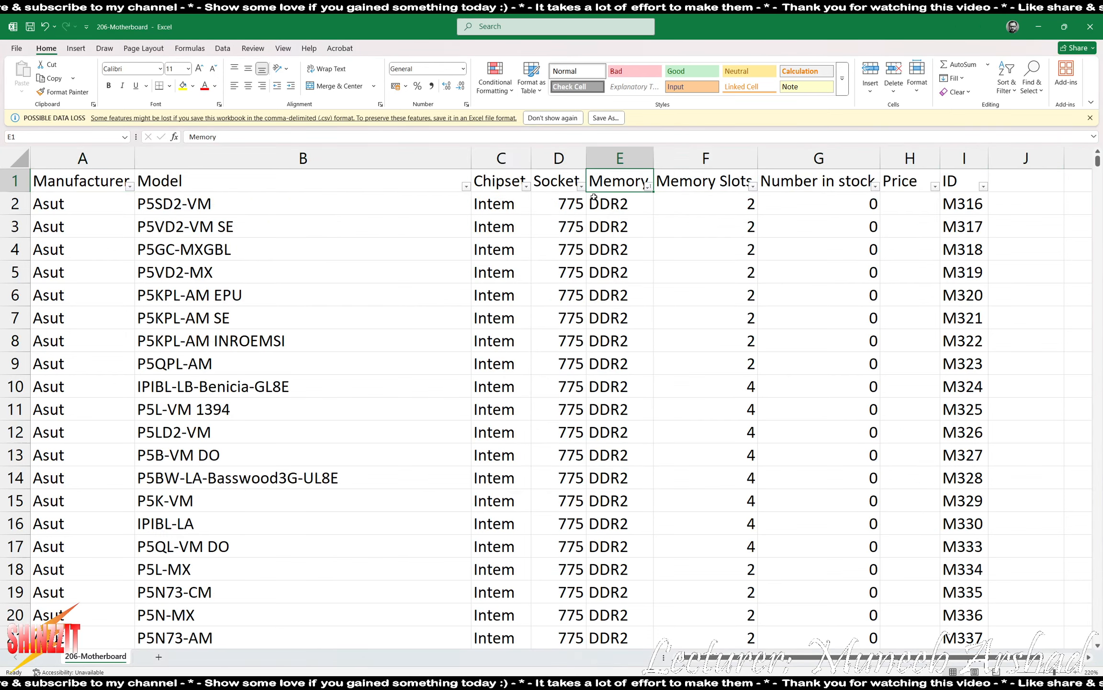
Look through the sorted Memory column from the first record to the last to check which memory types occur.
click(833, 268)
click(630, 193)
drag(630, 193, 617, 580)
drag(620, 590, 619, 622)
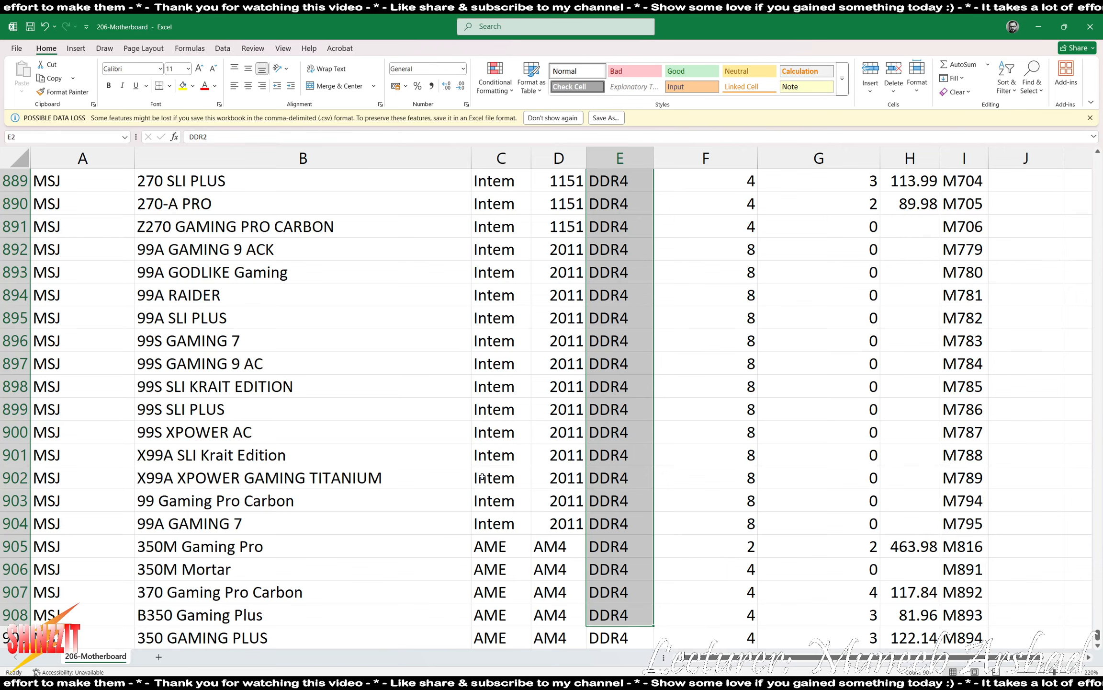
scroll(482, 477, down, 15)
scroll(485, 481, up, 20)
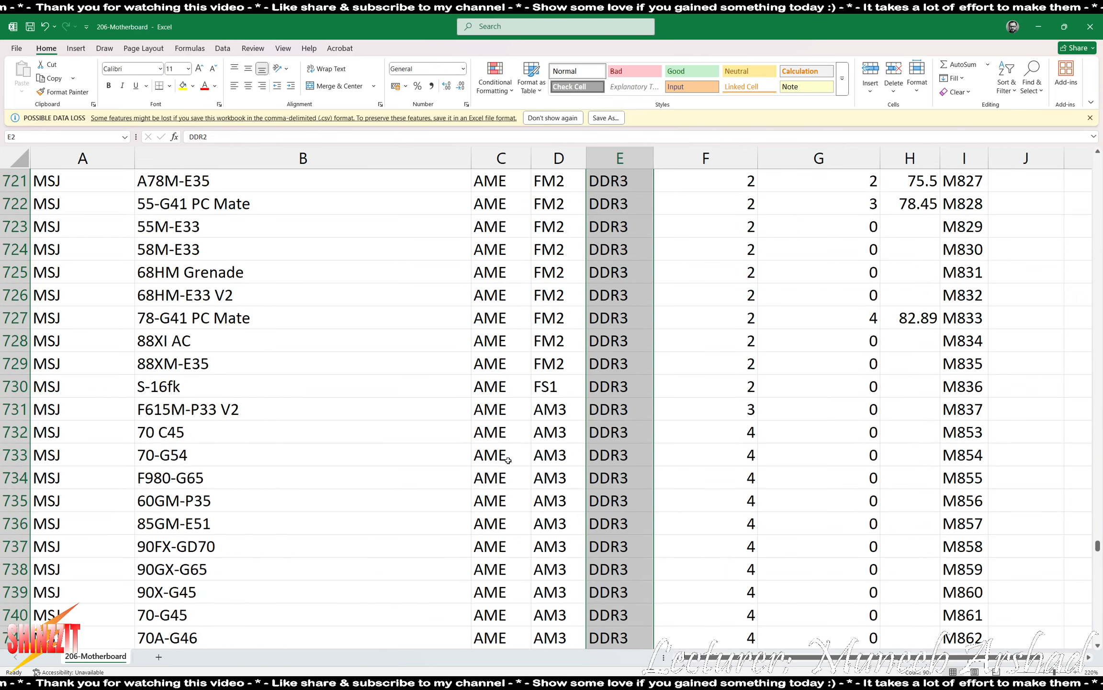
scroll(508, 460, up, 20)
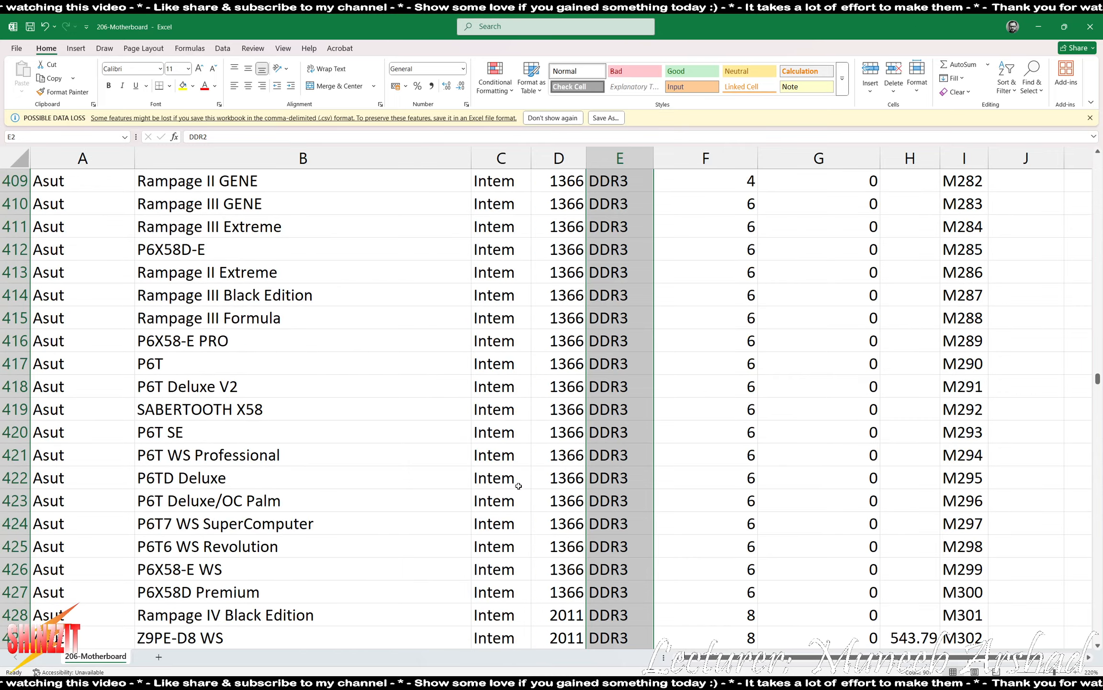
scroll(519, 486, up, 20)
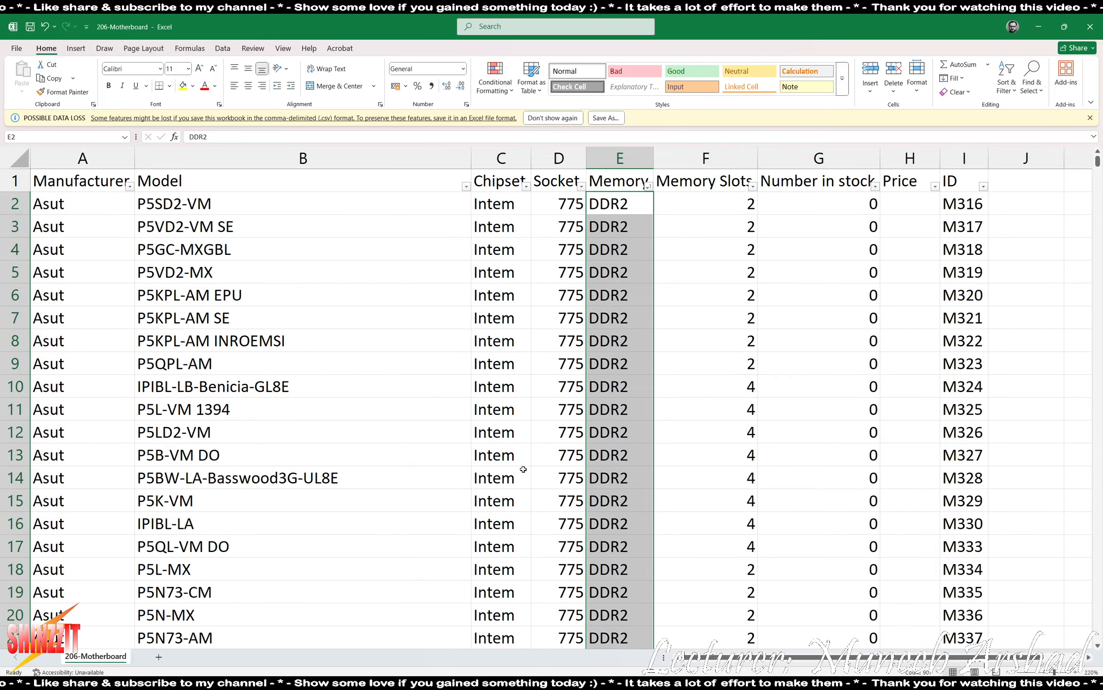
Delete all rows of DDR2 motherboards, rows 2 to 177, from the sheet.
click(344, 246)
drag(15, 206, 2, 457)
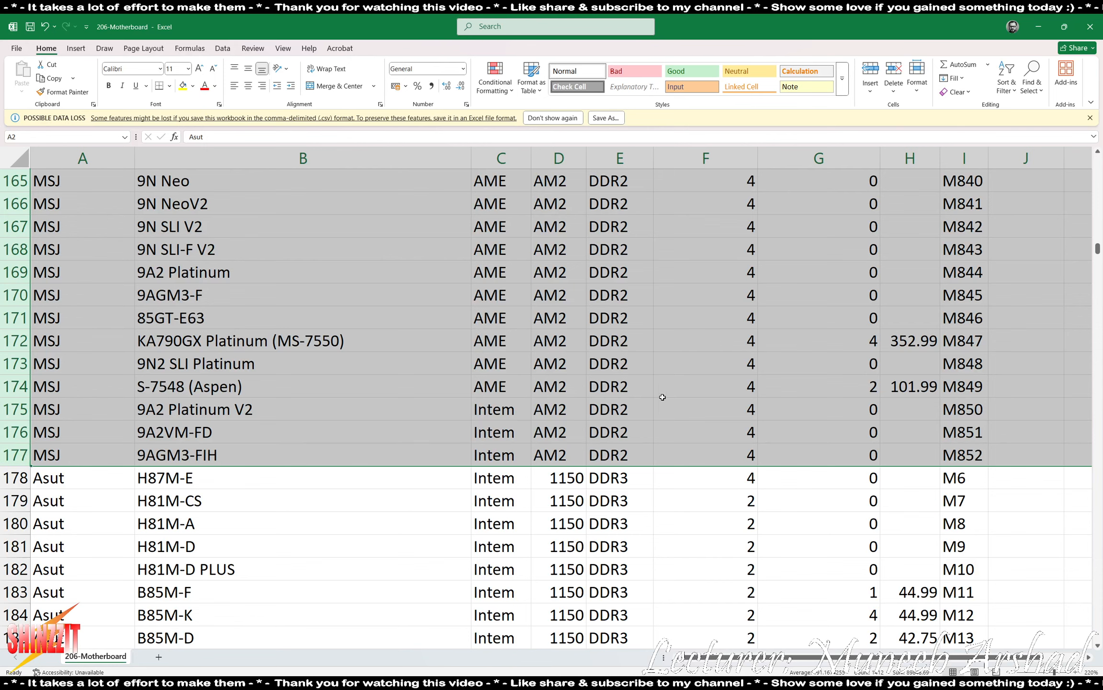
click(902, 71)
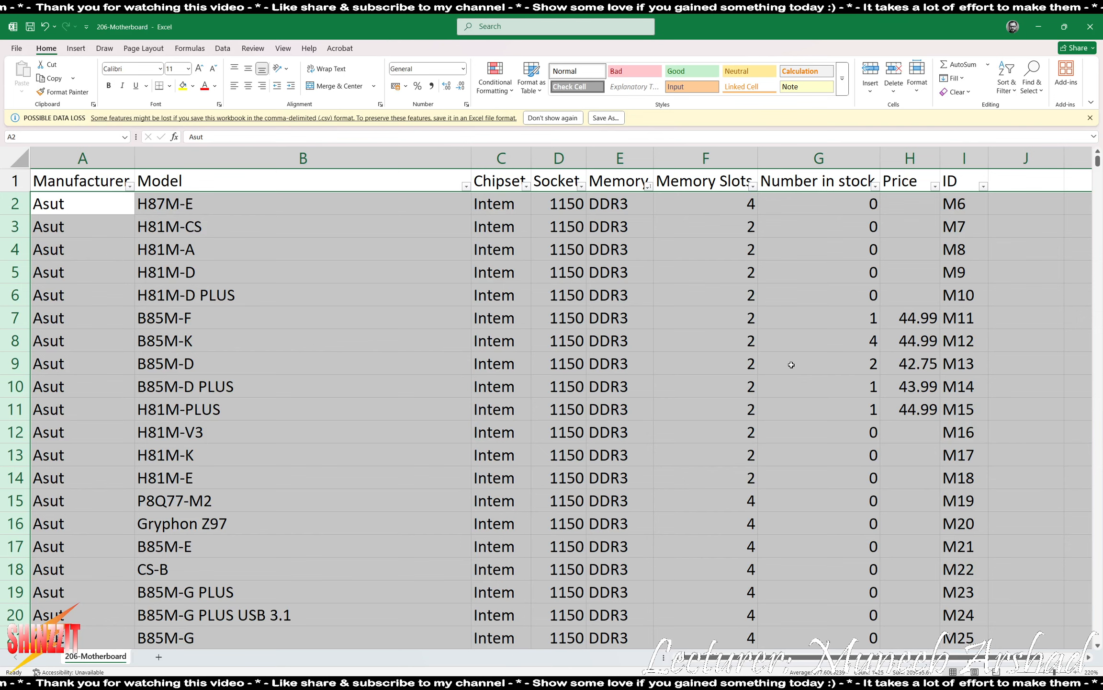
click(583, 310)
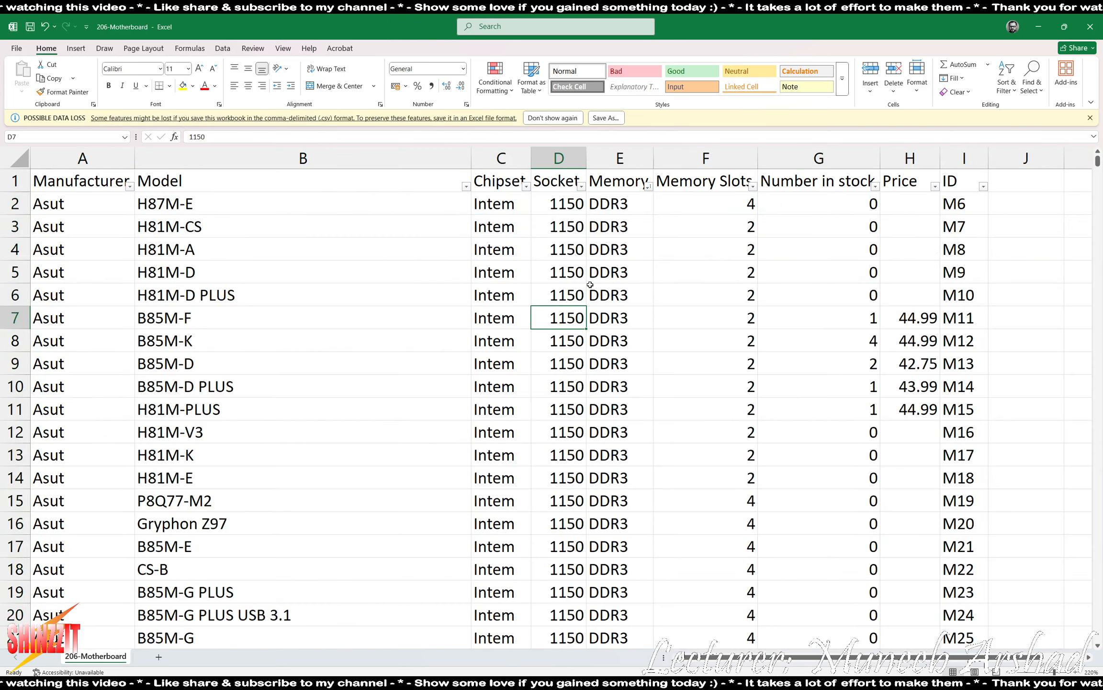
Sort the remaining motherboards by Number in stock from smallest to largest.
click(876, 186)
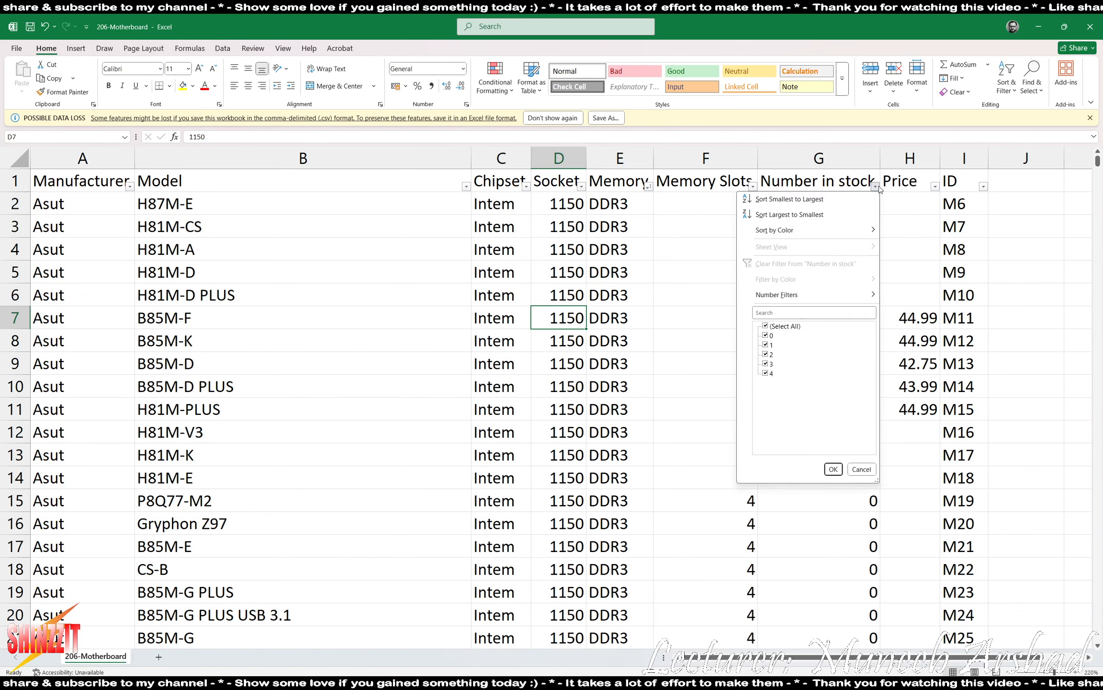
click(829, 199)
click(859, 201)
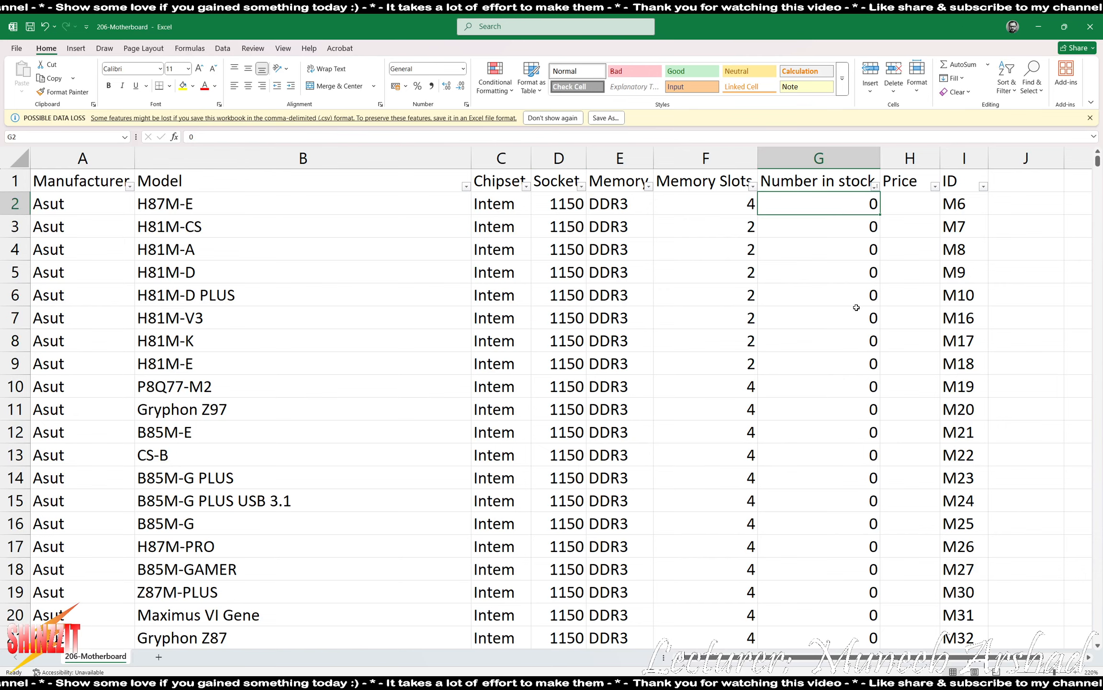
Examine the Number in stock and Price columns of the motherboards with zero stock for missing prices.
drag(857, 201, 843, 557)
scroll(799, 548, up, 19)
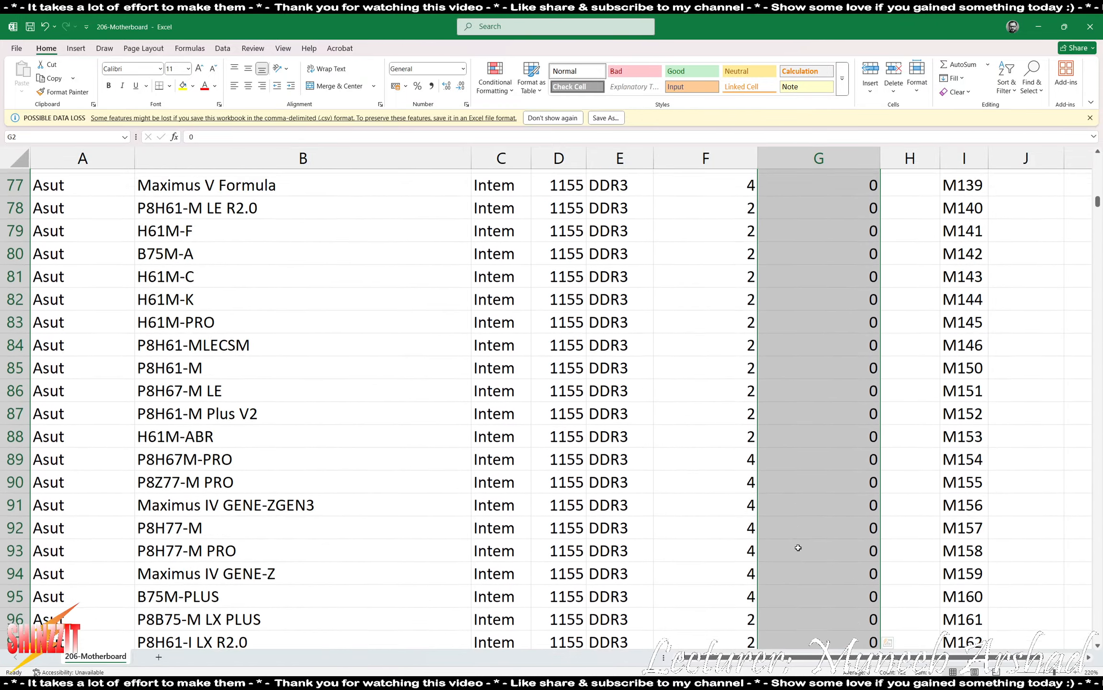
scroll(915, 543, down, 3)
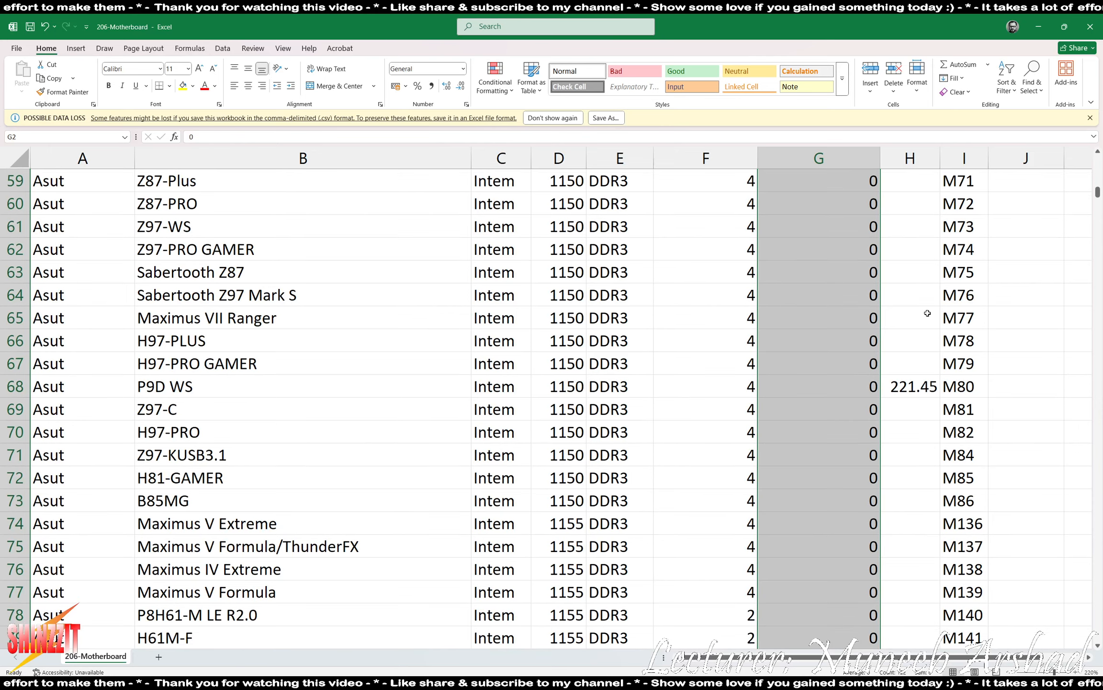
drag(928, 313, 927, 487)
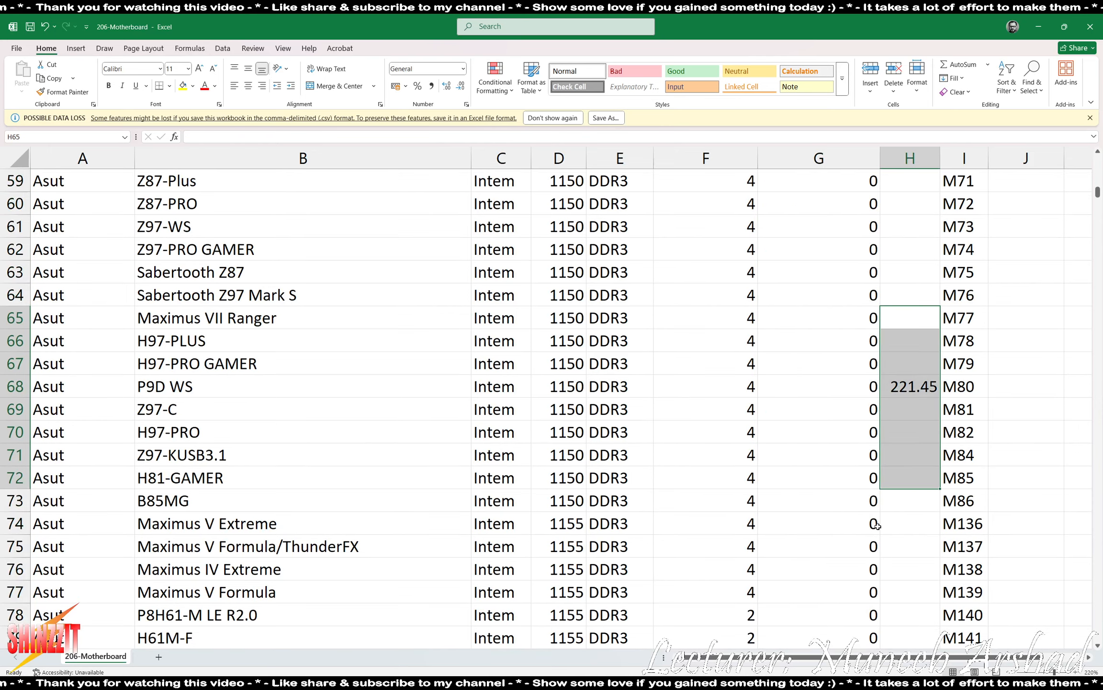
scroll(853, 522, up, 19)
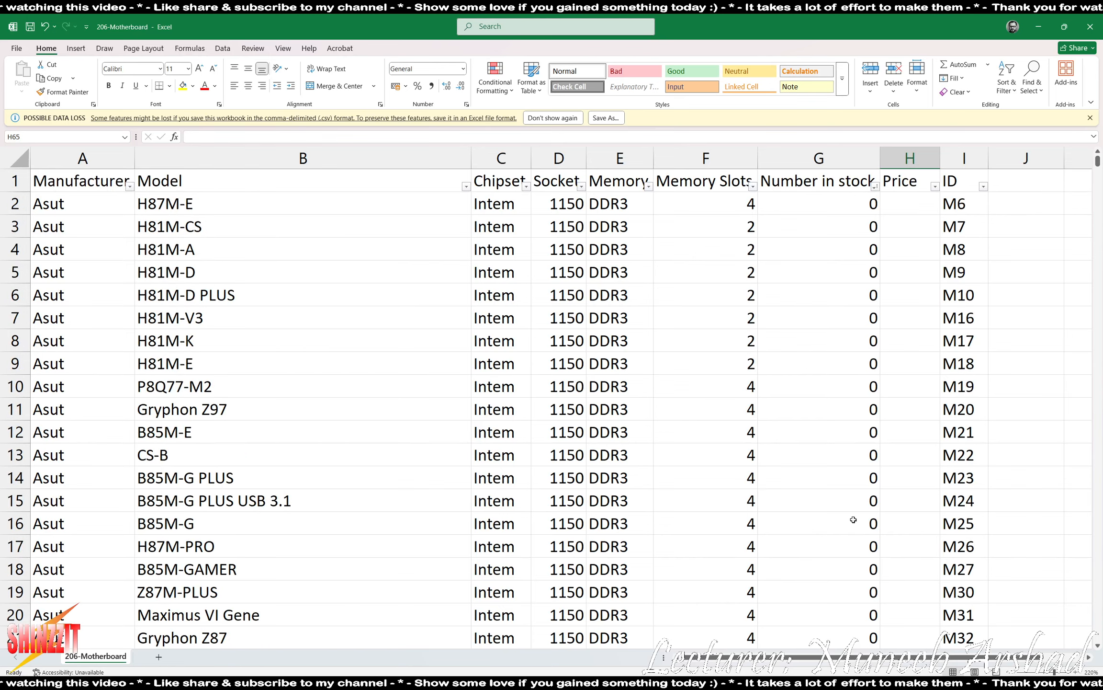
drag(919, 198, 909, 343)
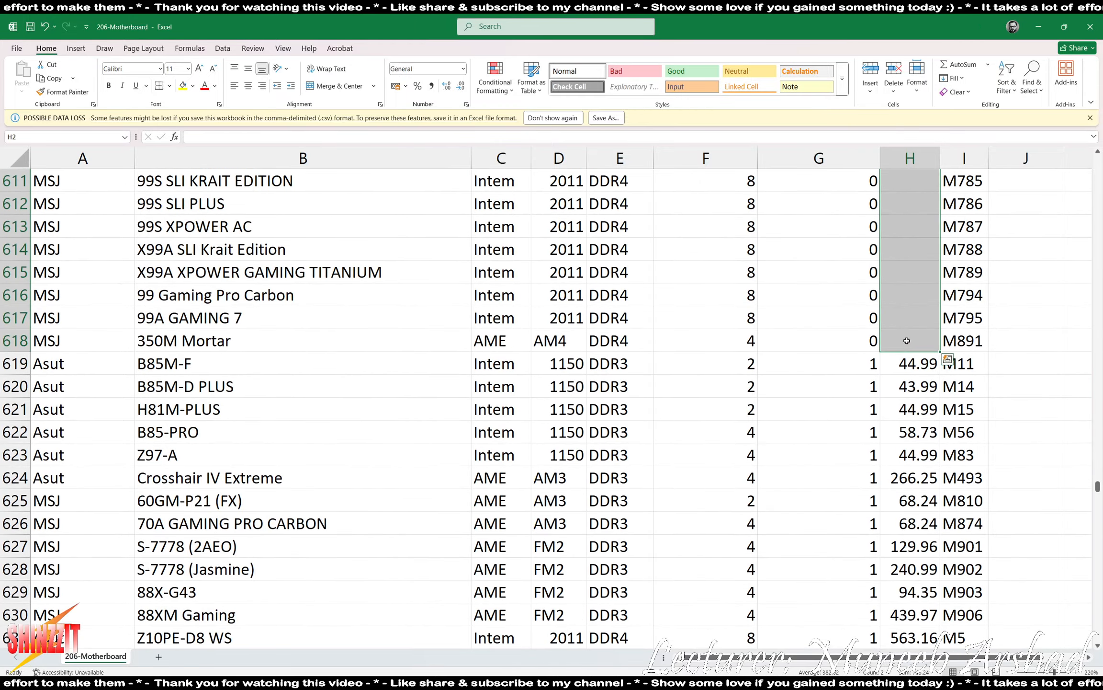
scroll(803, 343, up, 20)
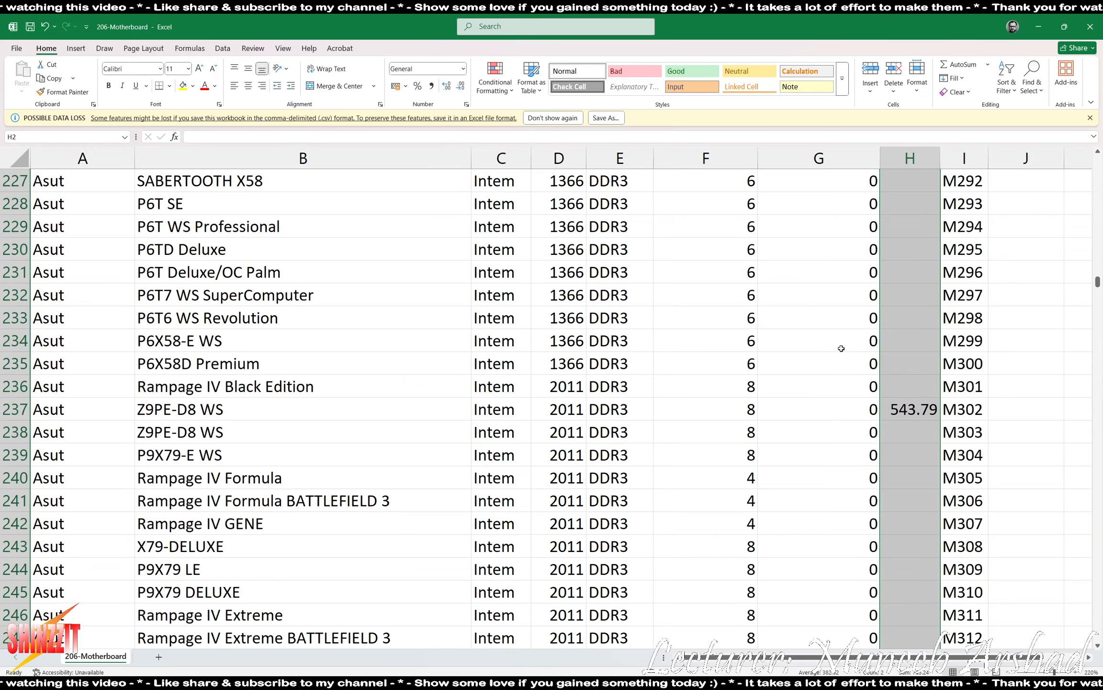
scroll(821, 328, up, 20)
scroll(845, 336, up, 20)
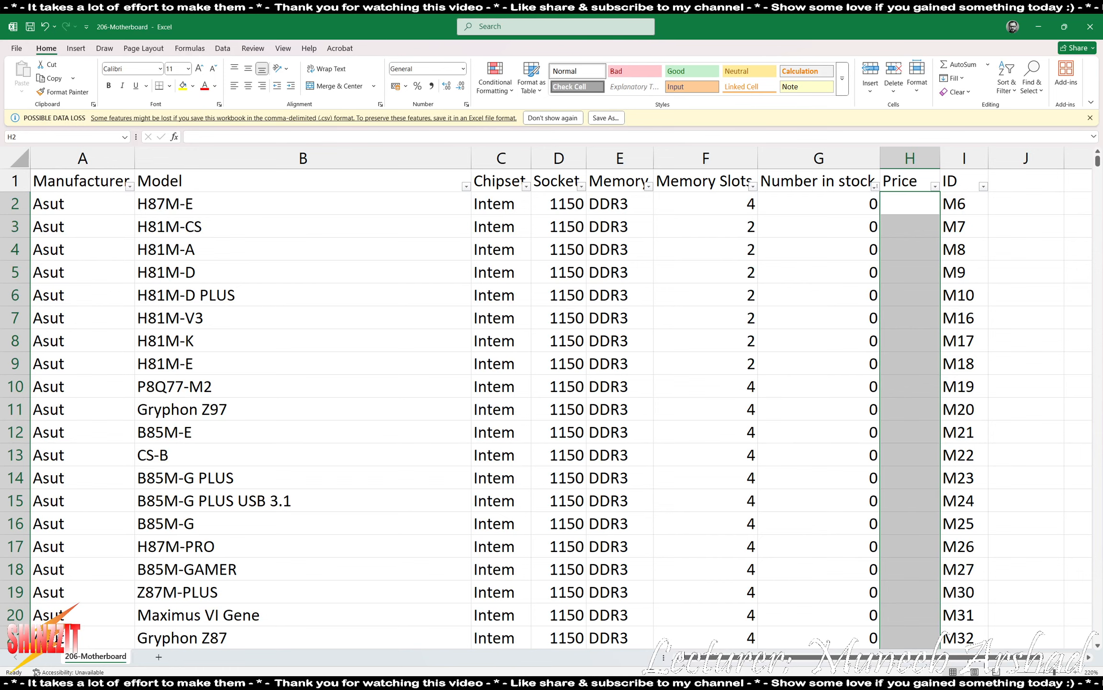
Check task 6's saving instruction in the Acrobat PDF, return to Excel and open the Save As dialog for the task folder.
click(730, 682)
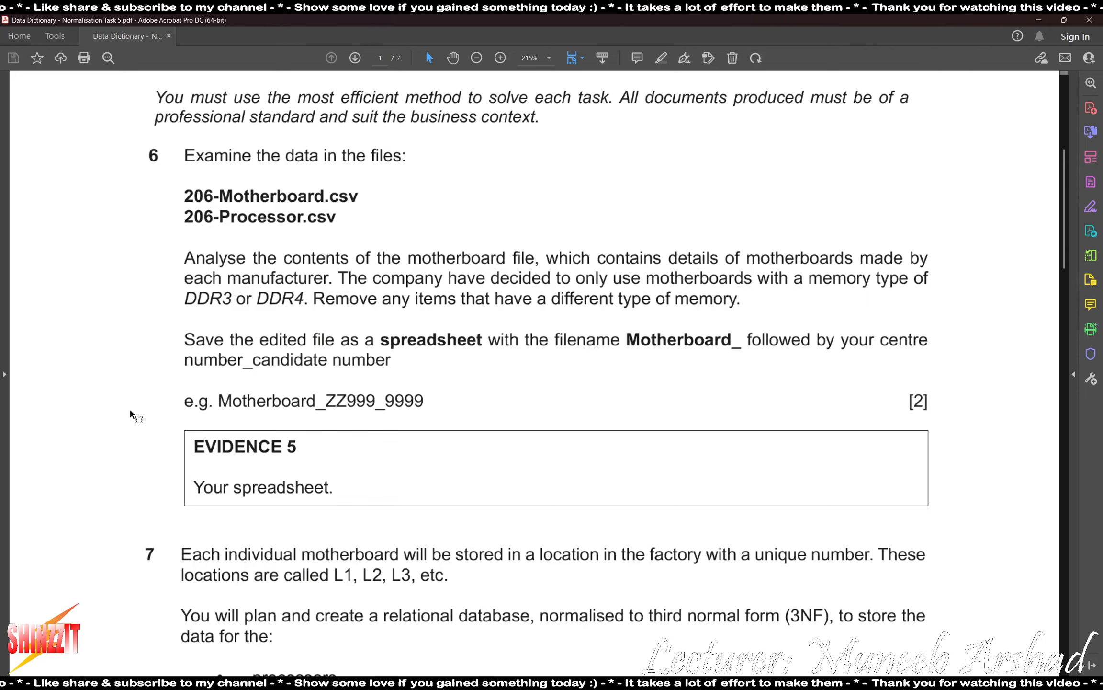
key(alt+Tab)
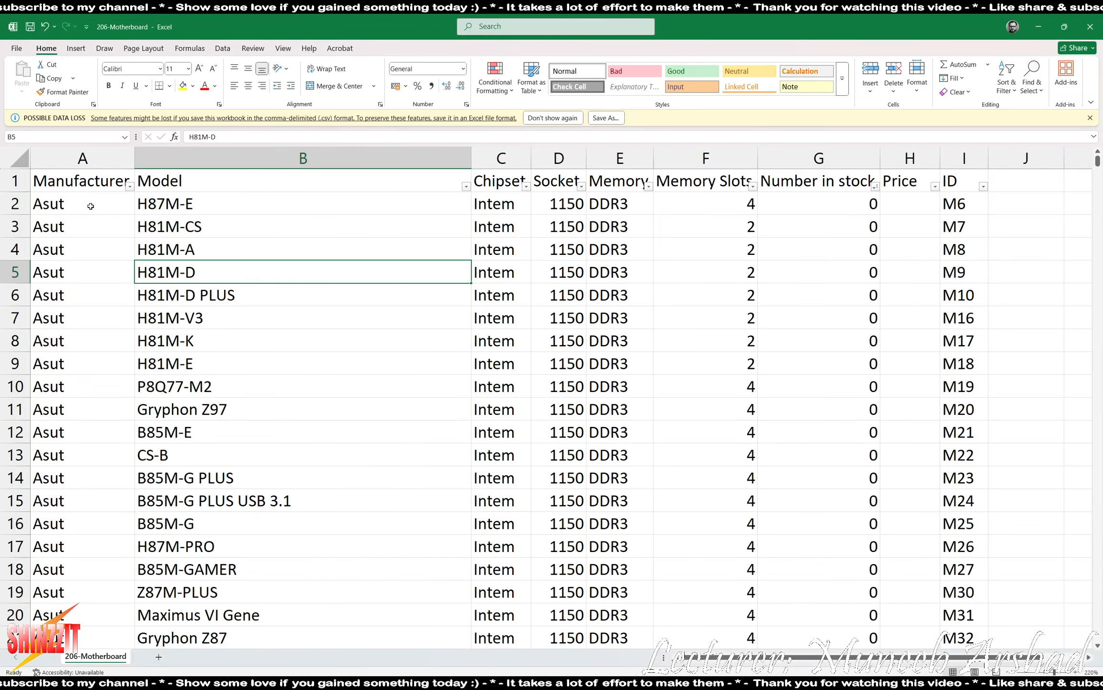
click(16, 48)
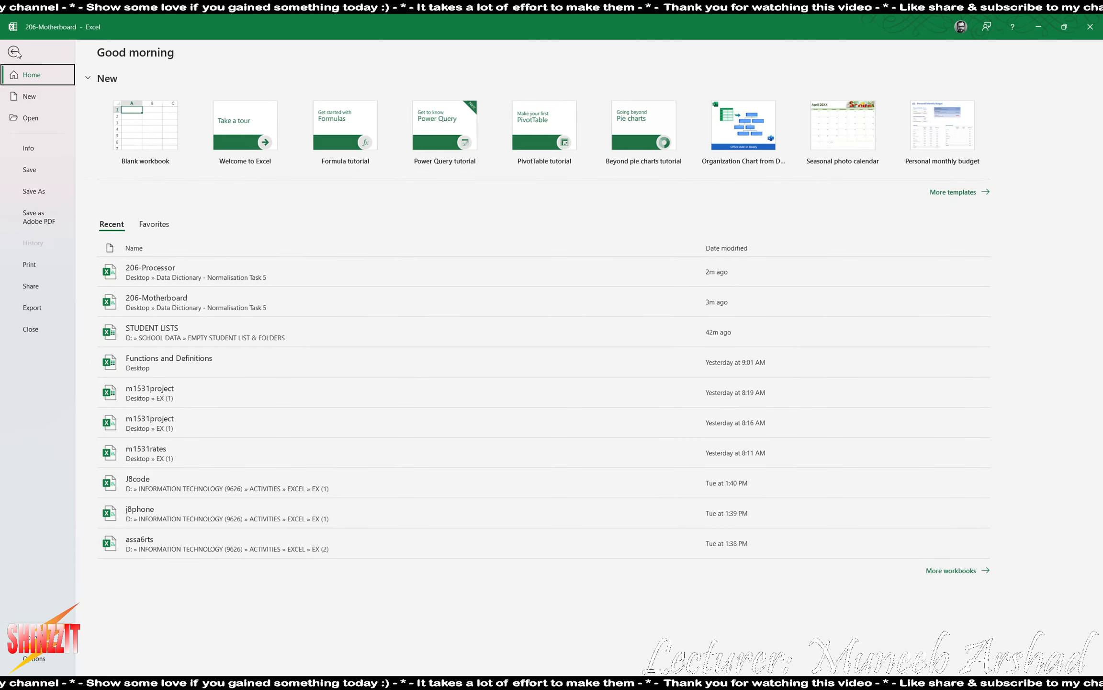
click(37, 192)
click(139, 299)
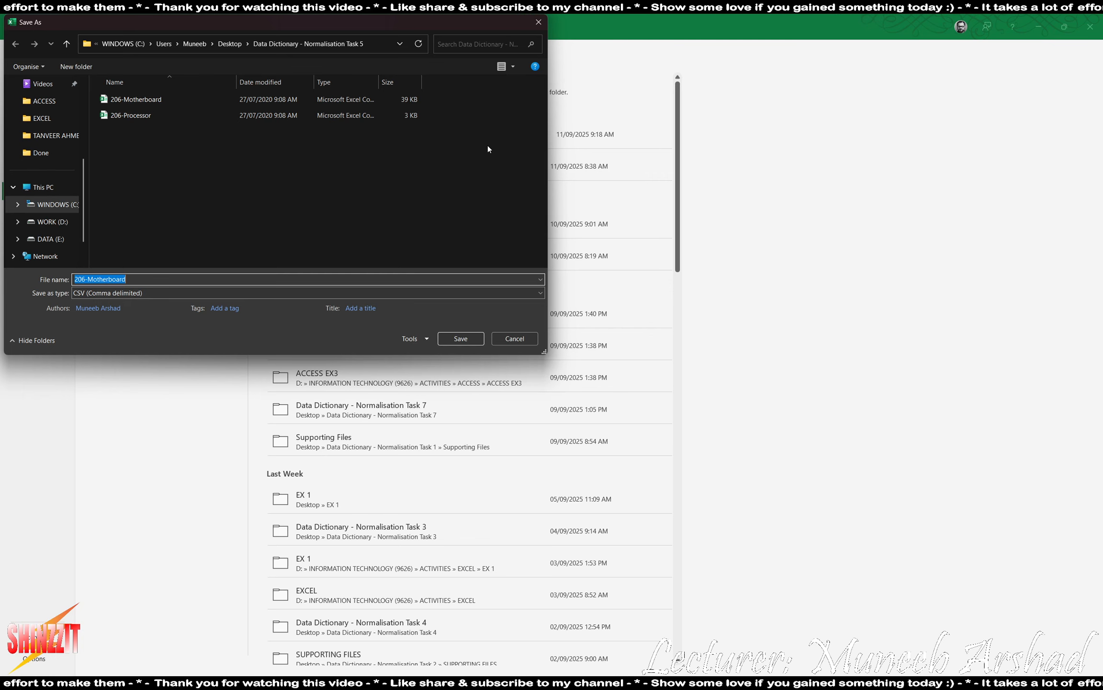
Search Windows for "magnifier" and launch the Magnifier tool.
key(super)
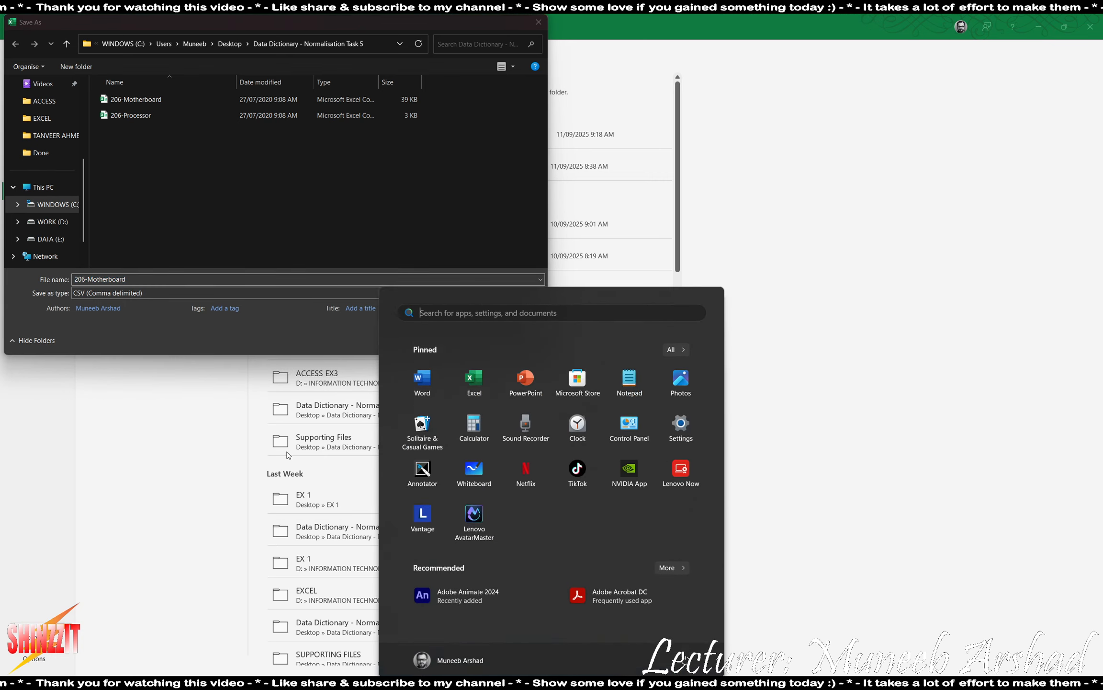
text(magnifier)
key(Return)
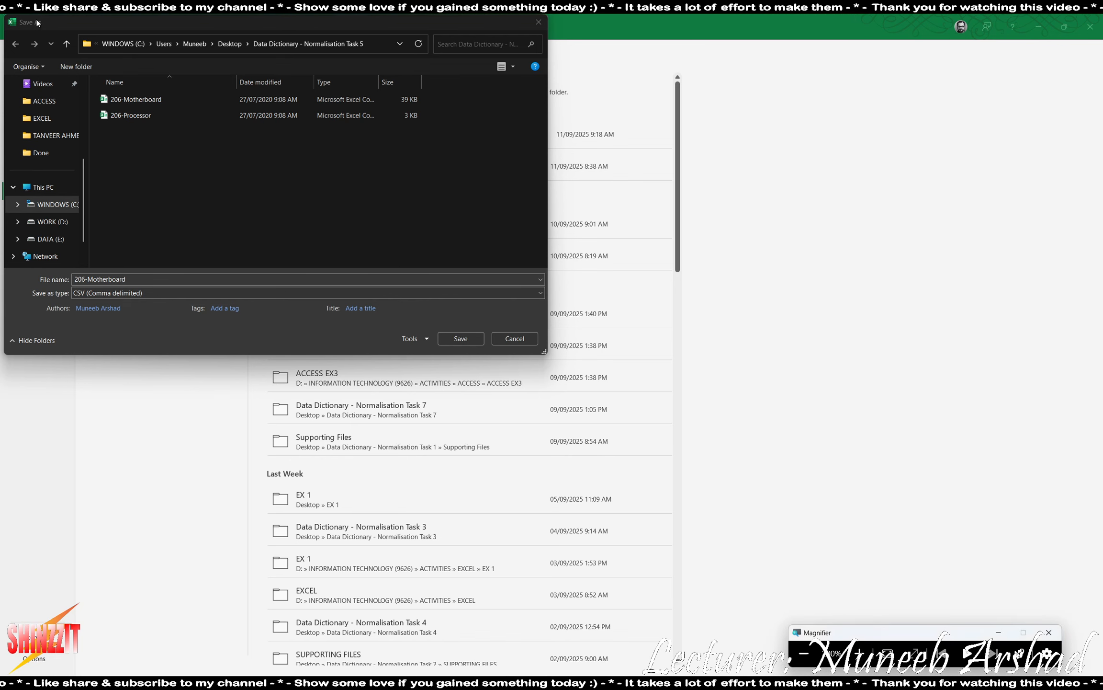
Save the workbook as Motherboard_edited in CSV (Comma delimited) format in the Data Dictionary - Normalisation Task 5 folder.
click(151, 279)
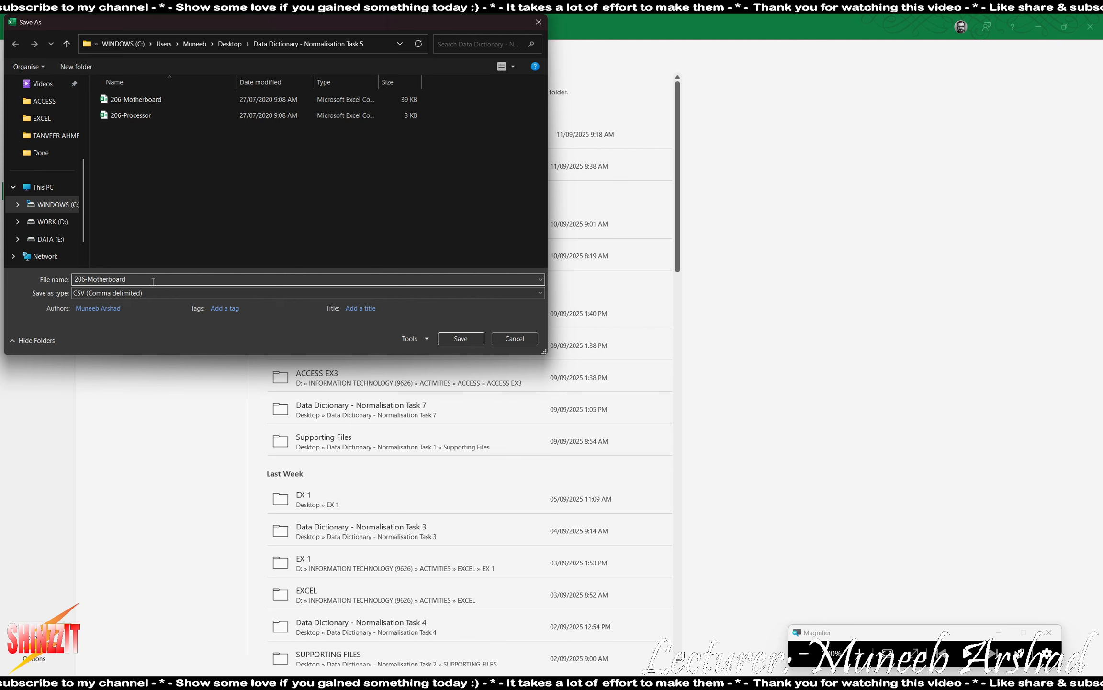
text(2)
key(BackSpace)
text(Mot)
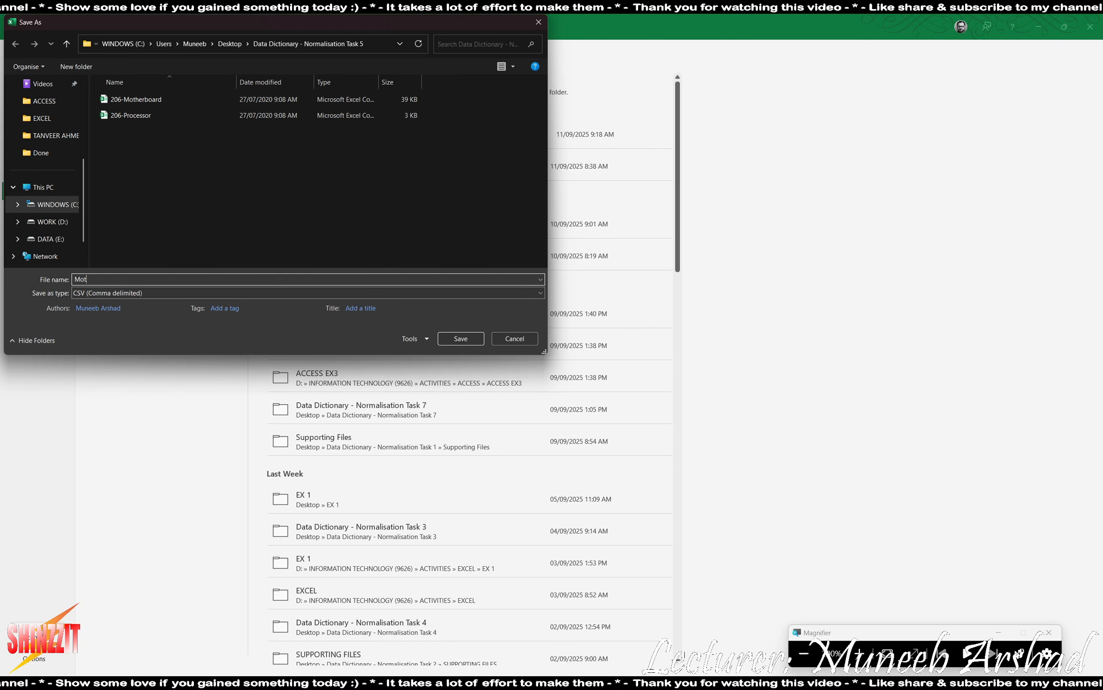
text(herboard)
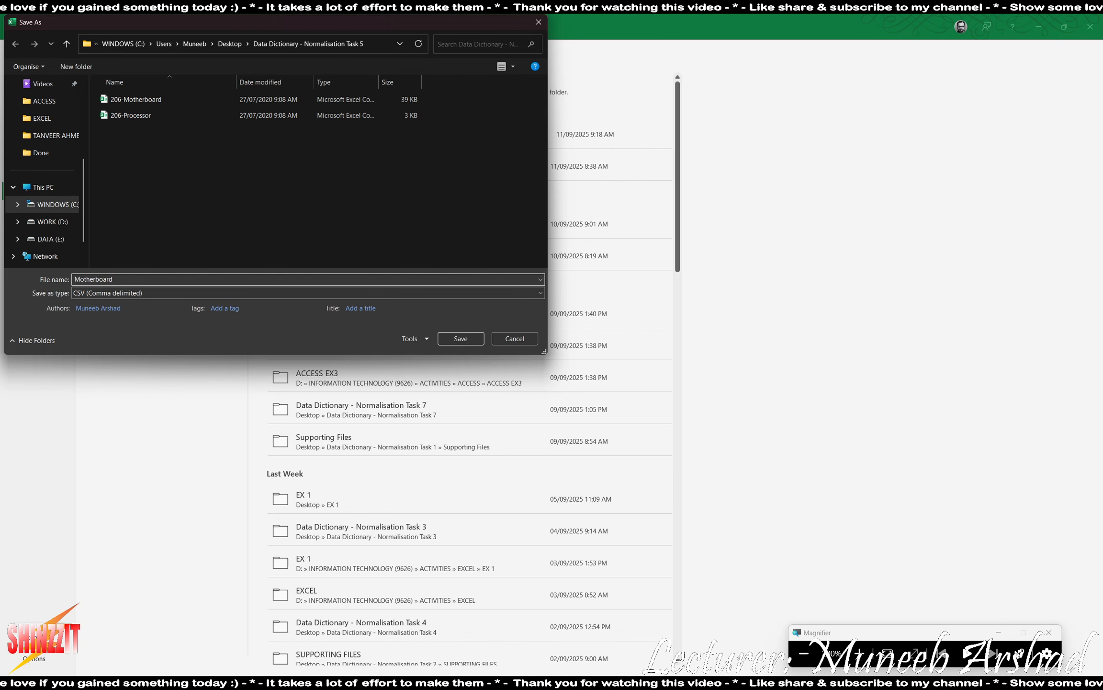
text(_edited)
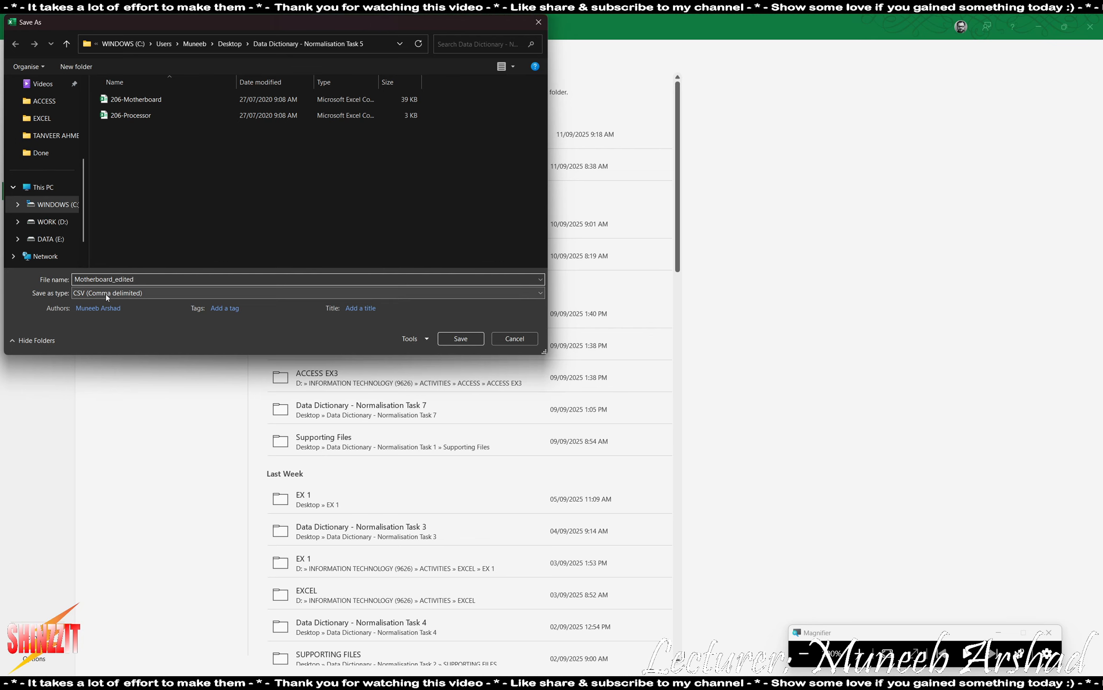
click(460, 338)
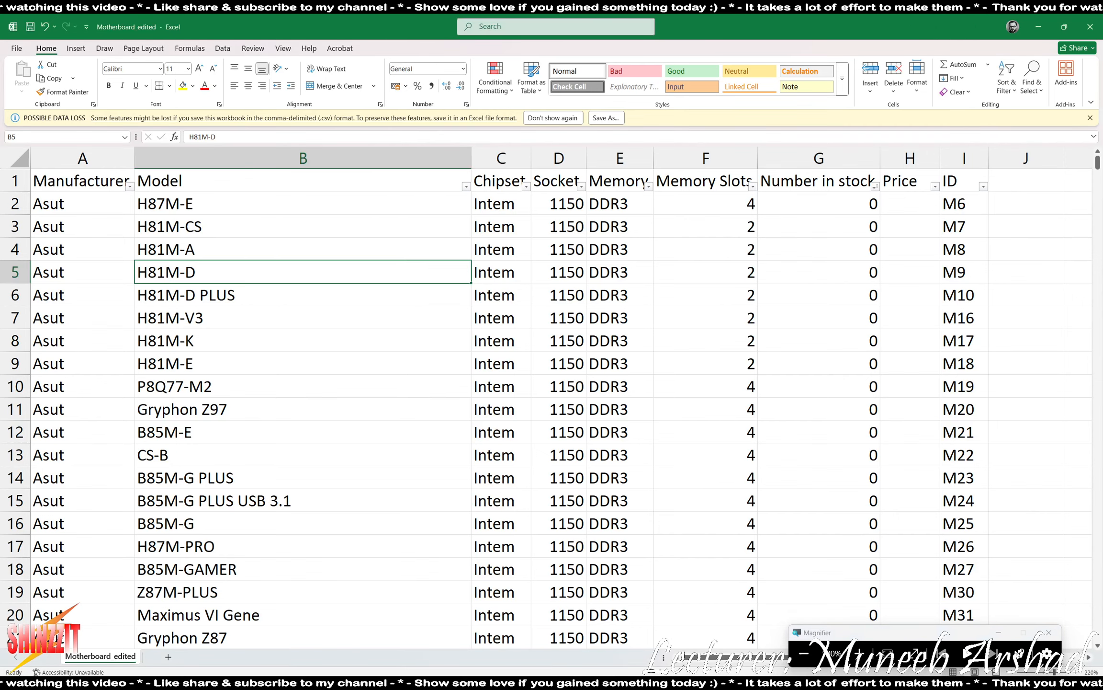
Read task 7 in the Acrobat PDF, mark its list of processors, motherboards and locations, and switch back to Motherboard_edited in Excel.
key(alt+Tab)
scroll(558, 424, down, 6)
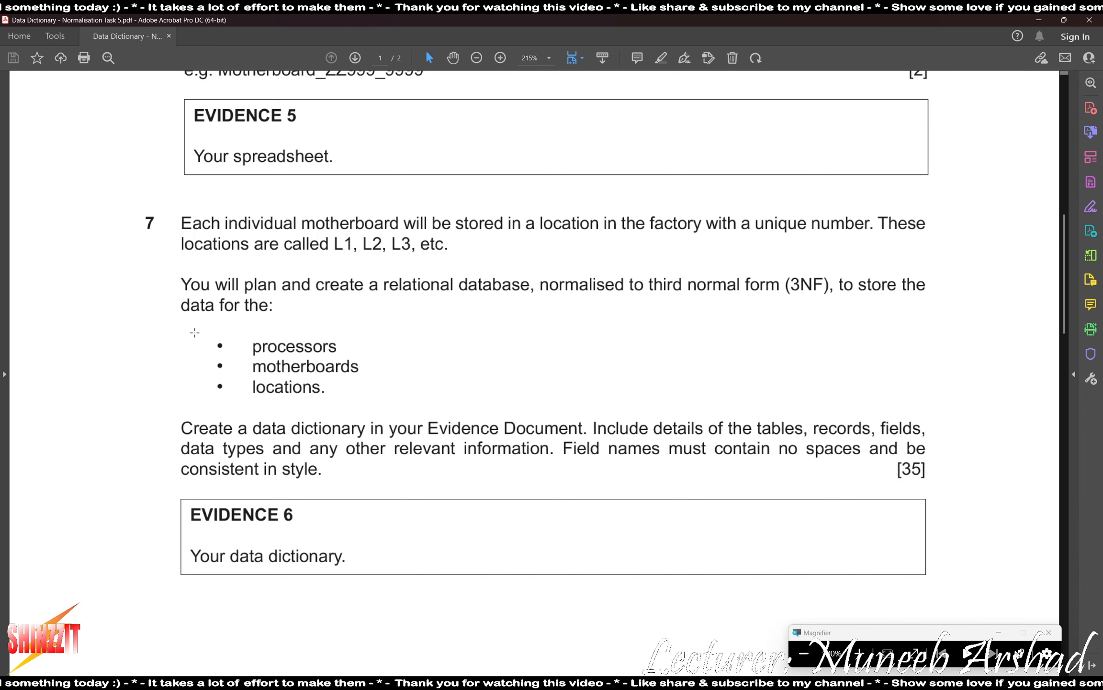
mouse_move(195, 333)
mouse_down()
mouse_move(409, 429)
mouse_move(395, 409)
mouse_up()
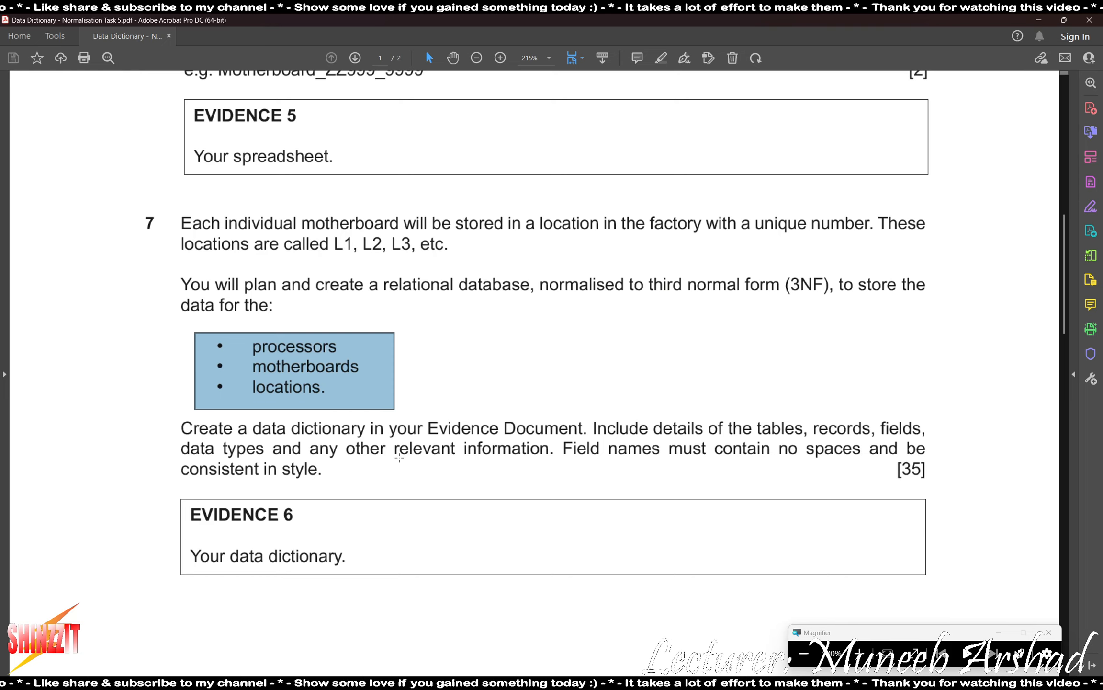
mouse_move(766, 686)
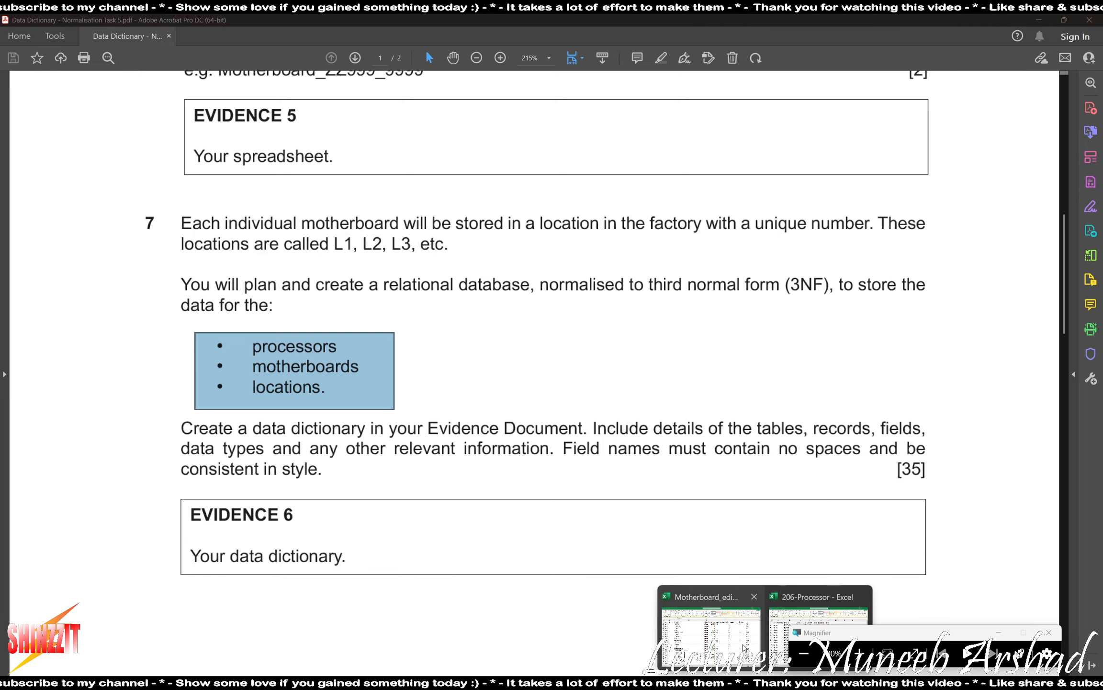
click(711, 641)
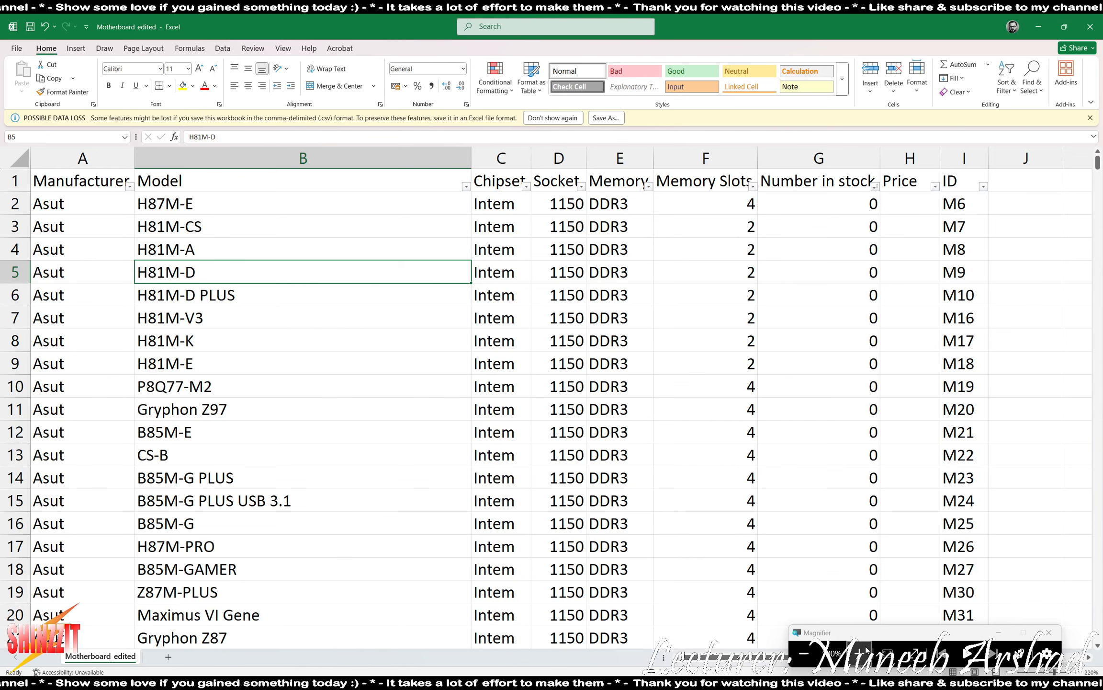
Remove the filter from the header row of the Motherboard_edited sheet.
click(15, 181)
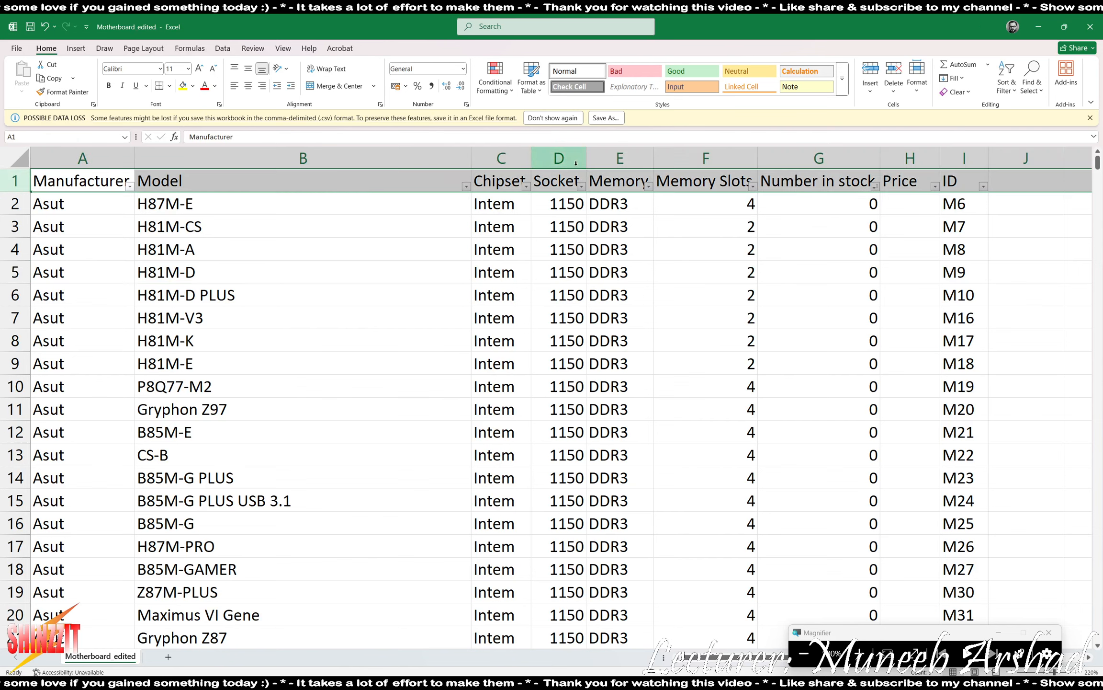
click(1015, 91)
click(1023, 143)
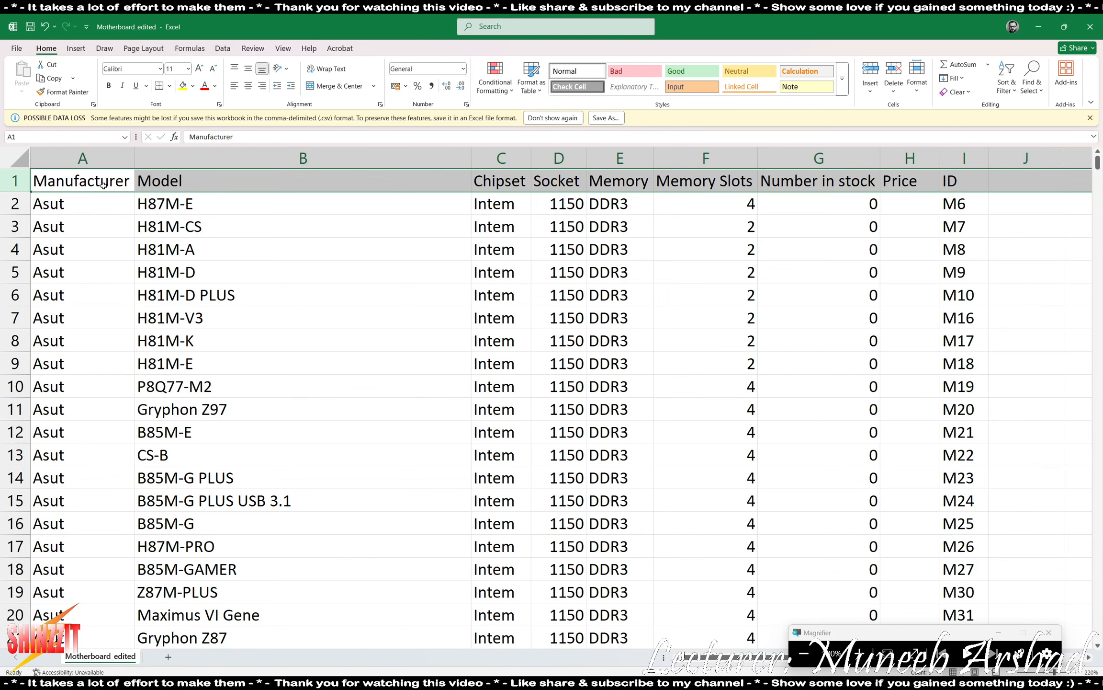
Check the first column headers for spaces and rename the Memory Slots header in F1 as Memory_Slots.
click(124, 181)
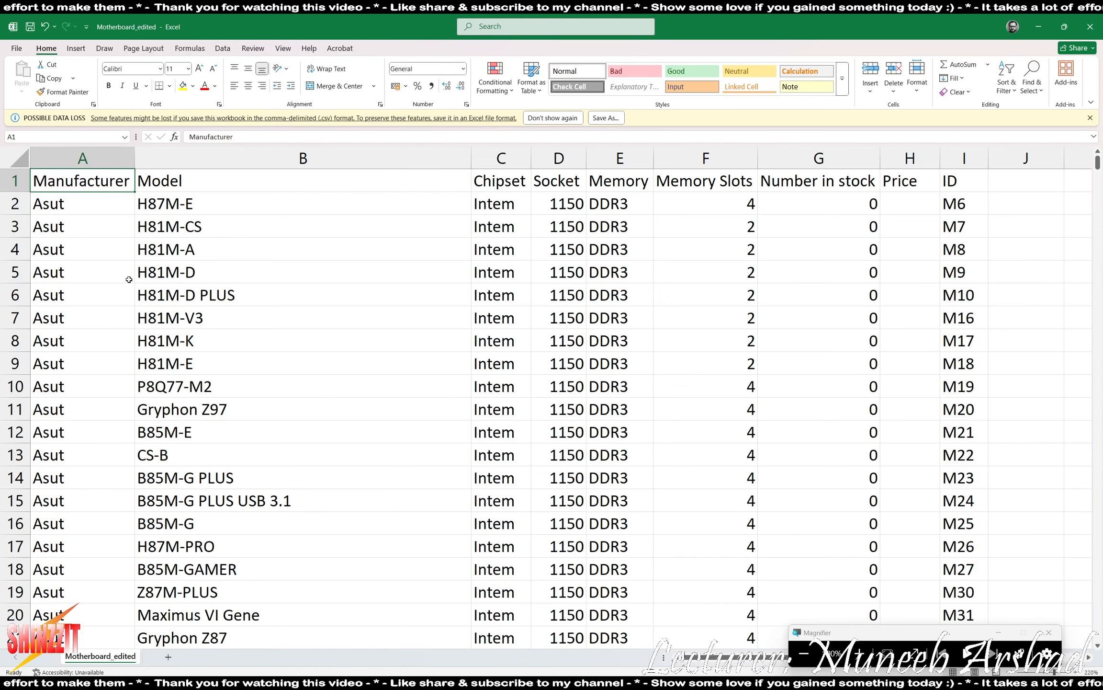
key(Right)
key(Right)
key(Right)
key(Right)
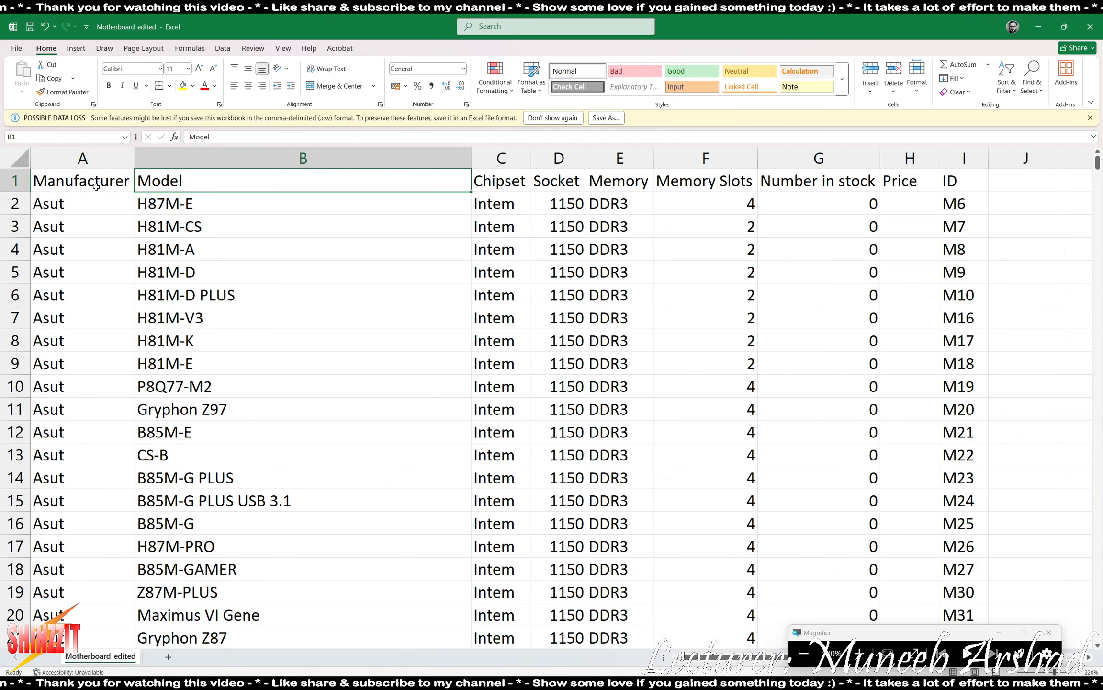
key(Right)
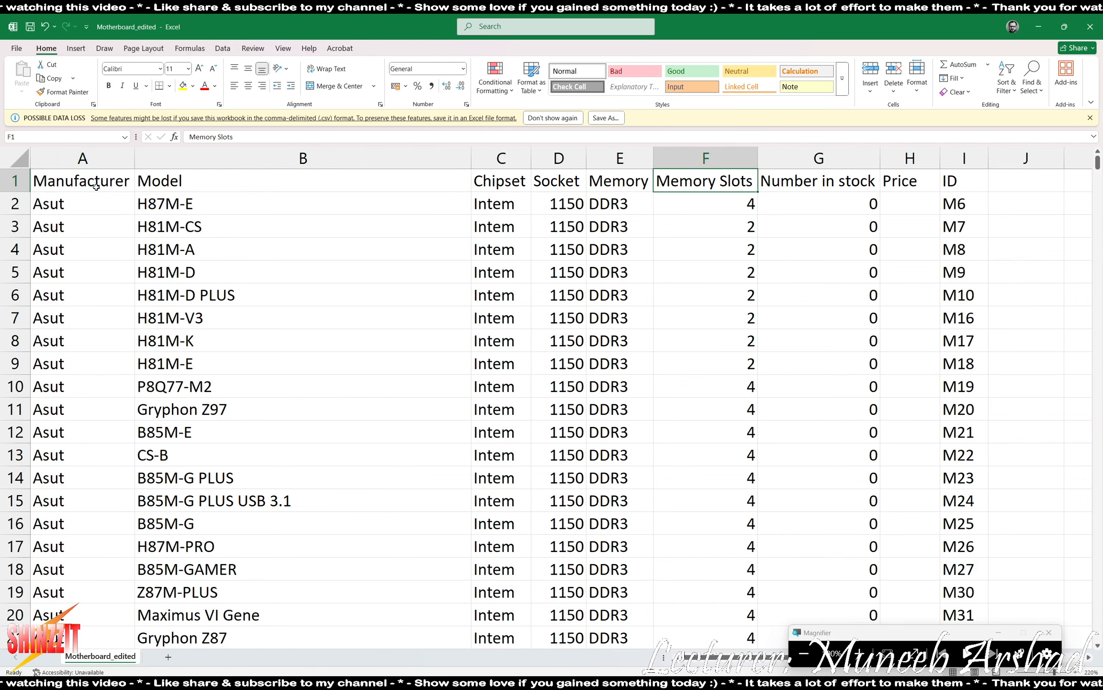
text(Memory_)
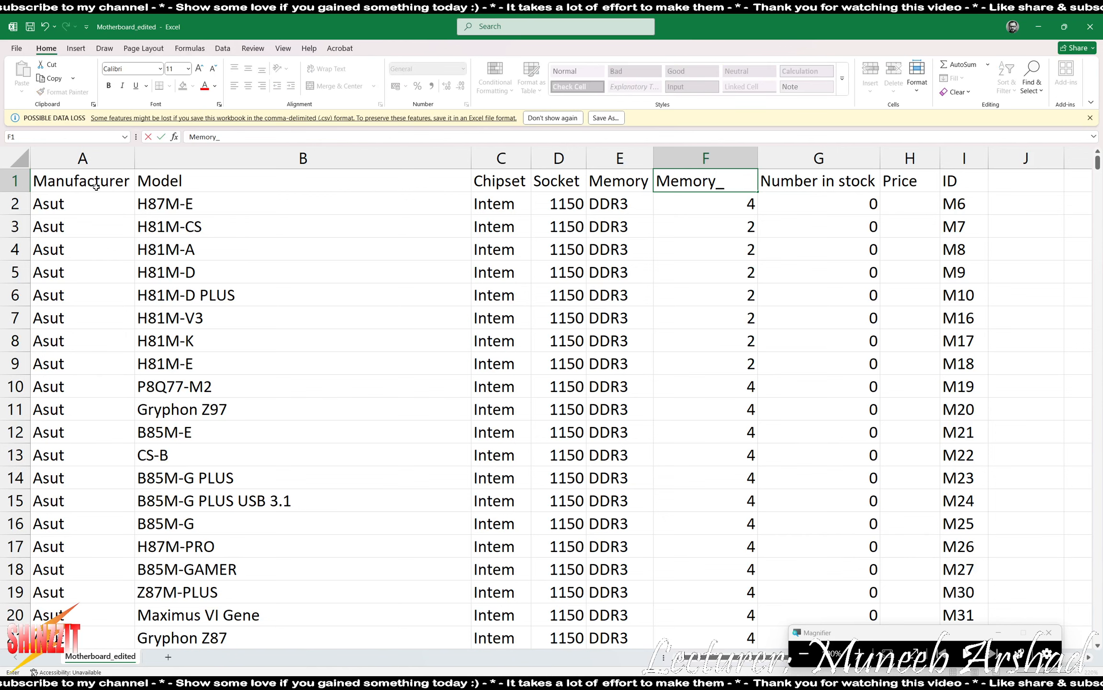
text(Slots)
key(Right)
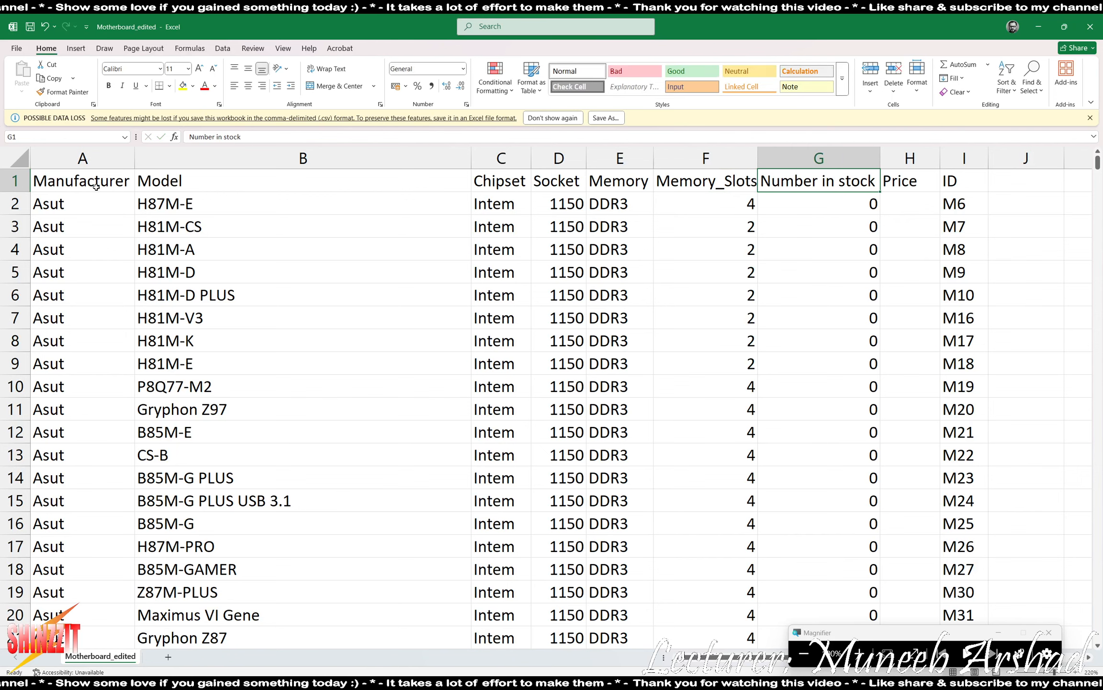
Rename the header in G1 as Number_in_stock and the ID header in I1 as M_ID.
text(NUmber)
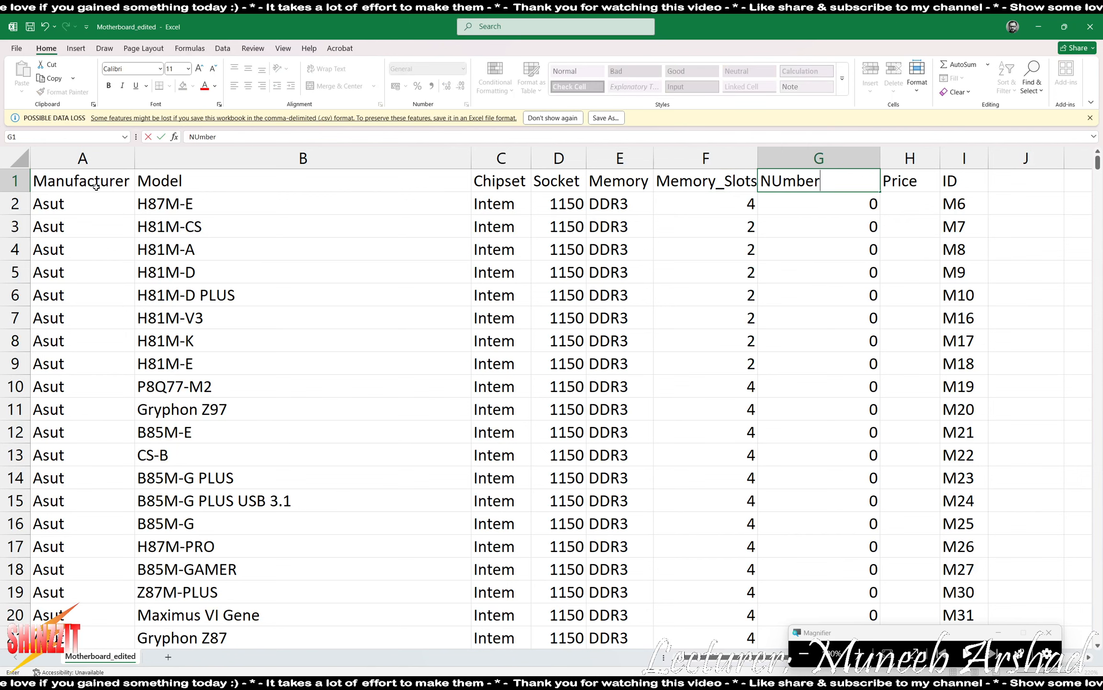
text(_in_stock)
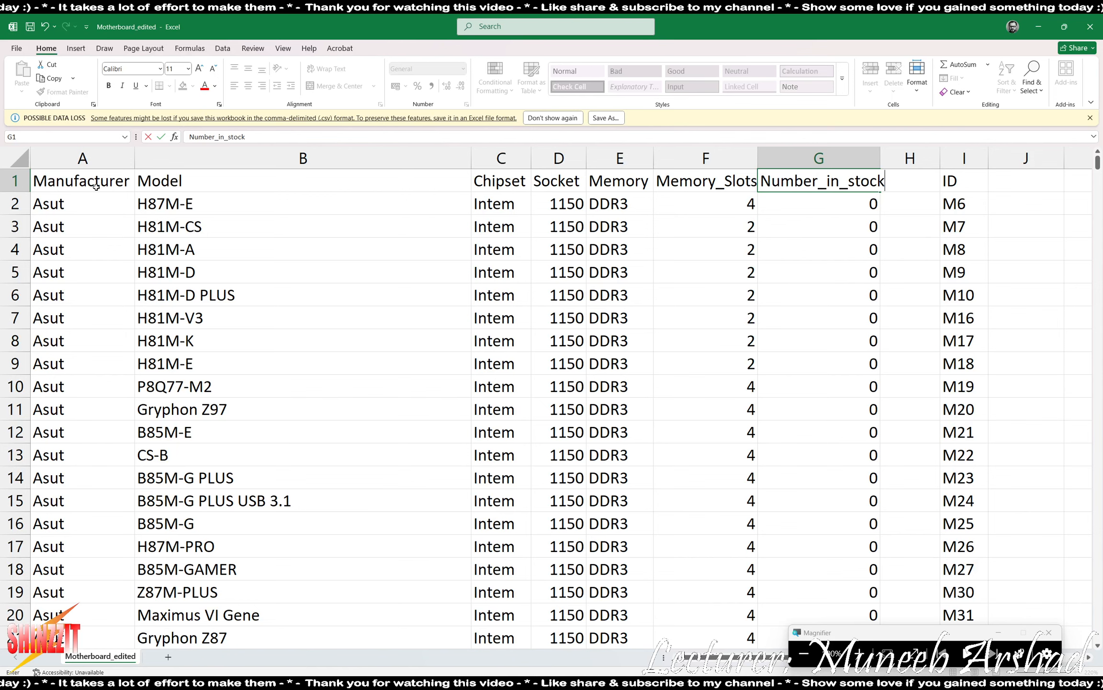
key(Right)
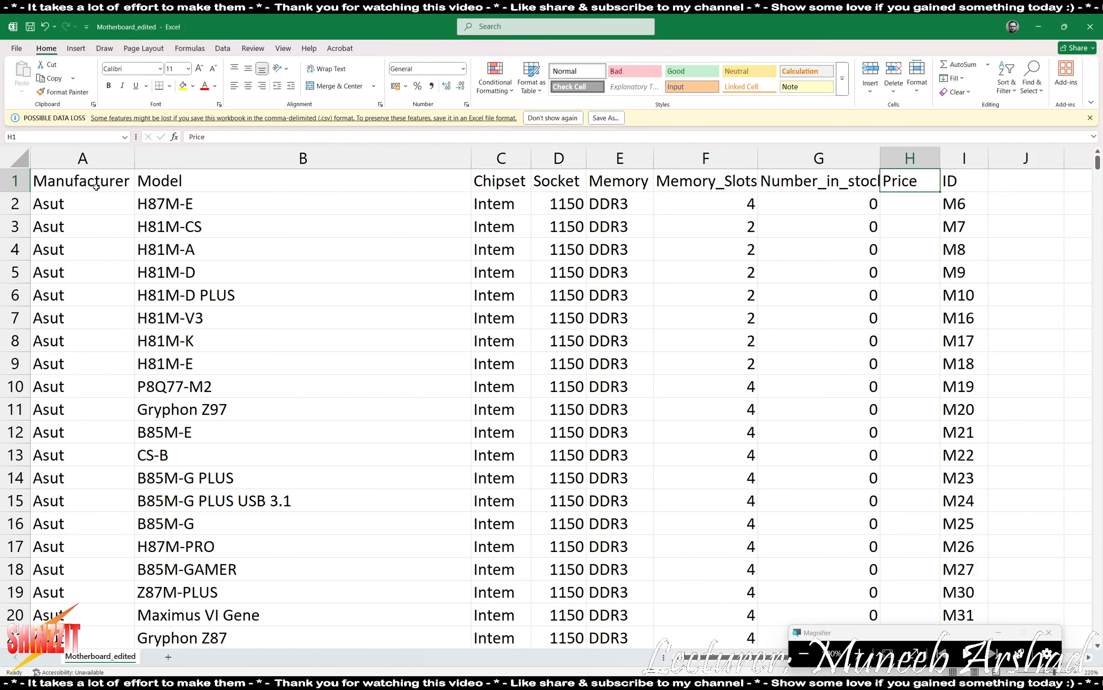
key(Right)
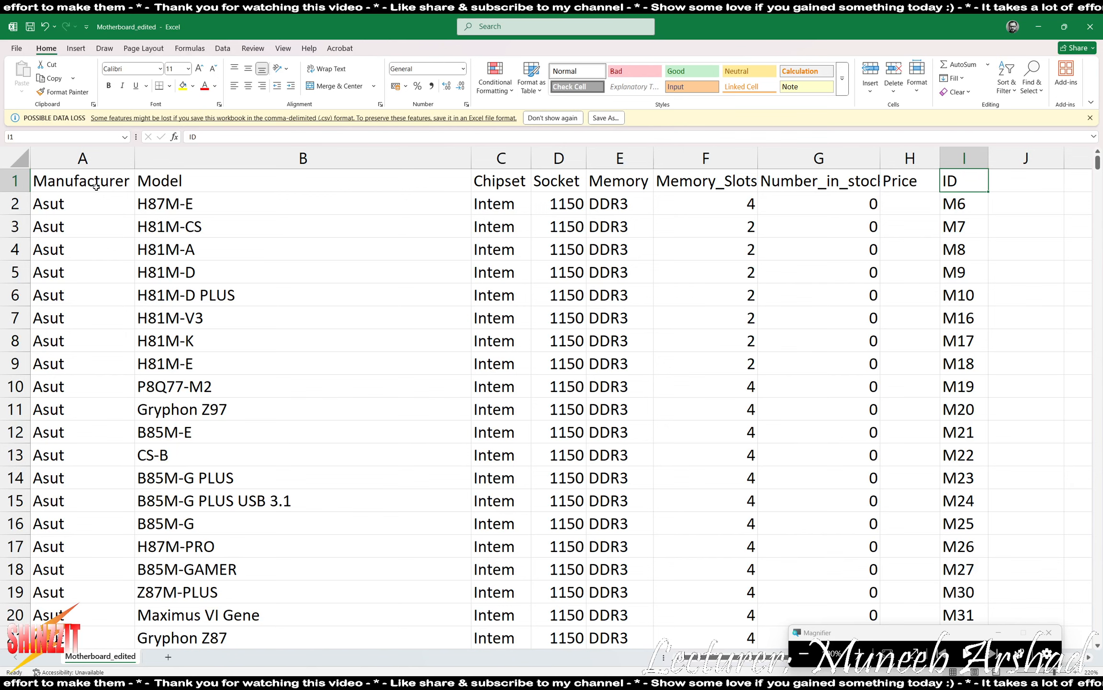
text(M_)
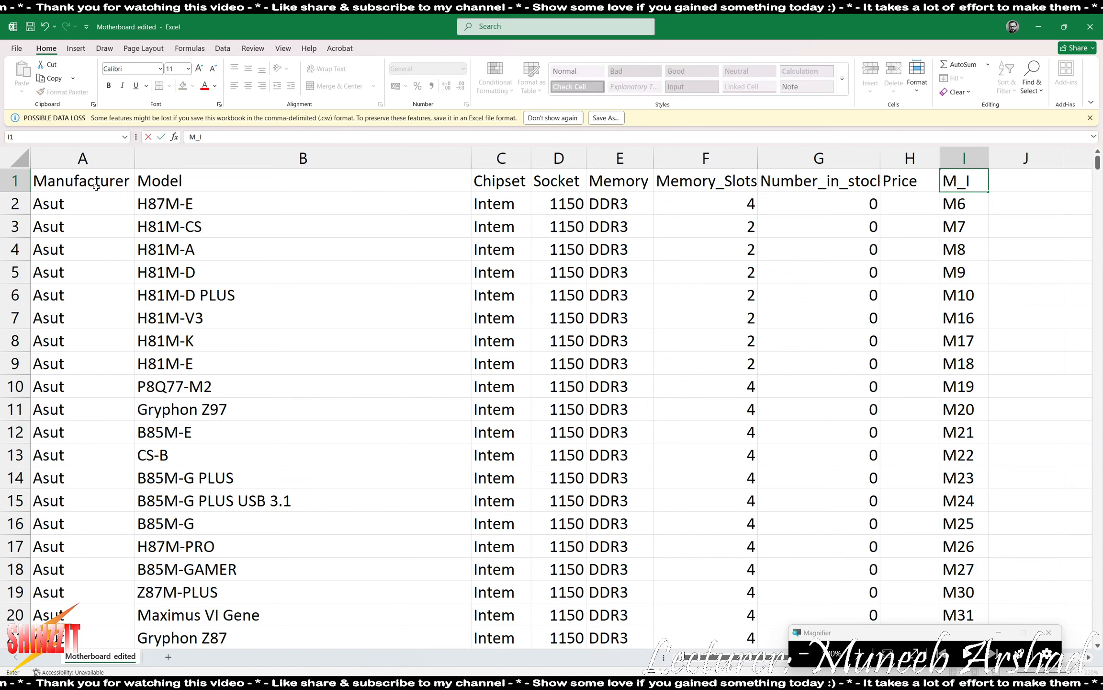
key(Return)
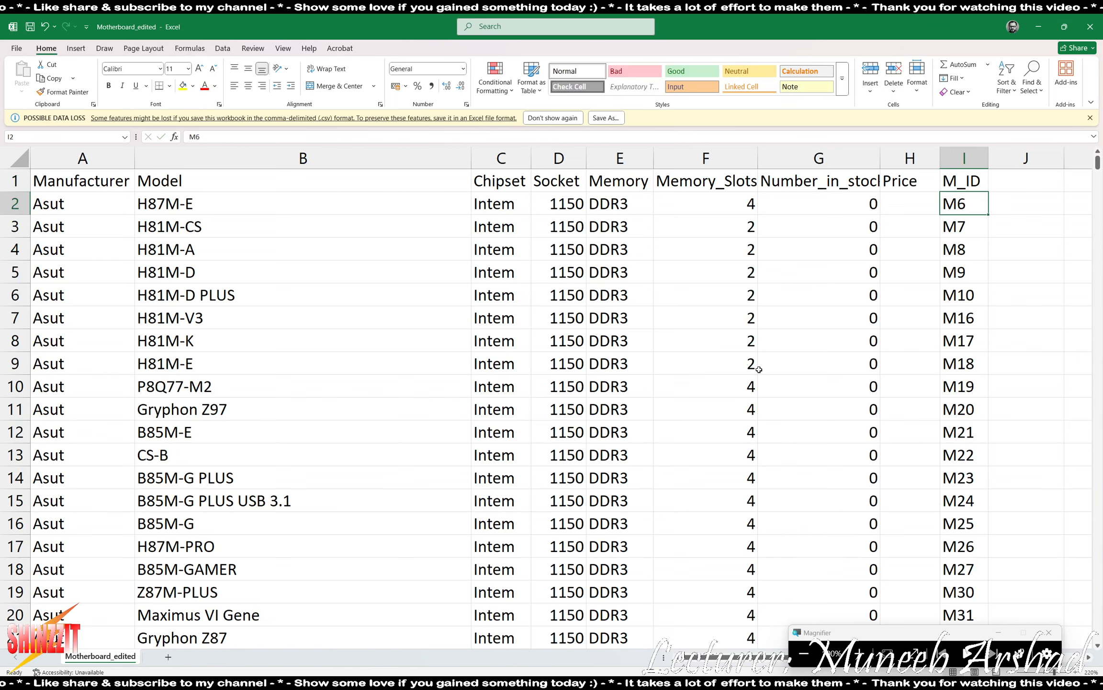
Apply duplicate-value highlighting to the M_ID column and check all its rows for repeated IDs.
click(966, 177)
key(ctrl+shift+Down)
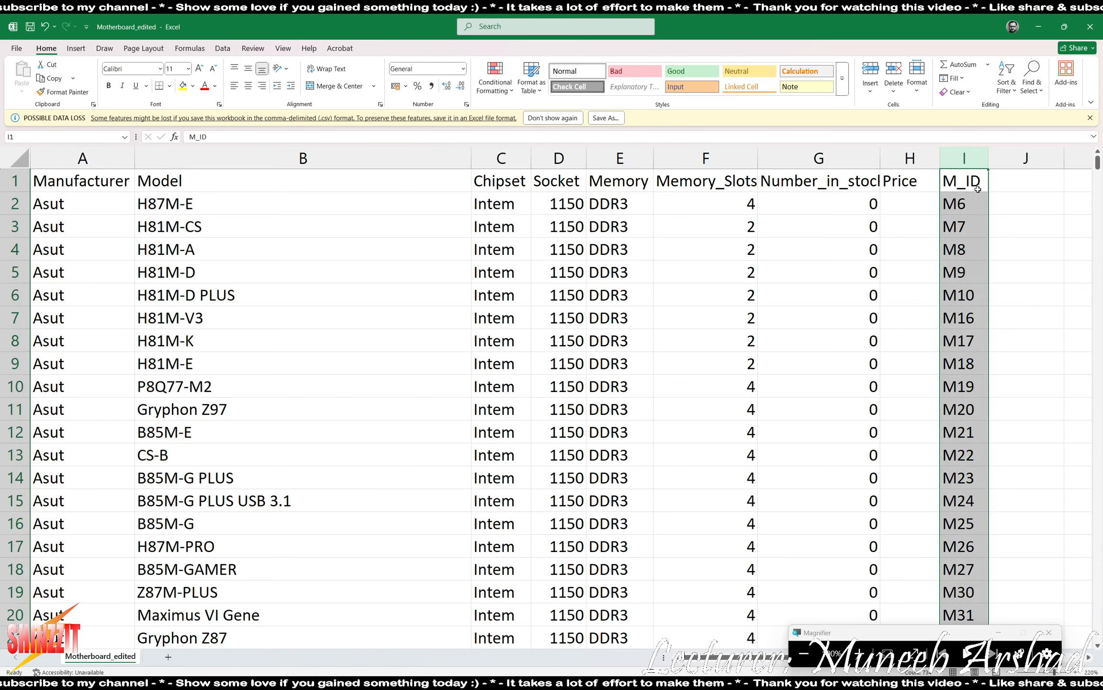
click(496, 79)
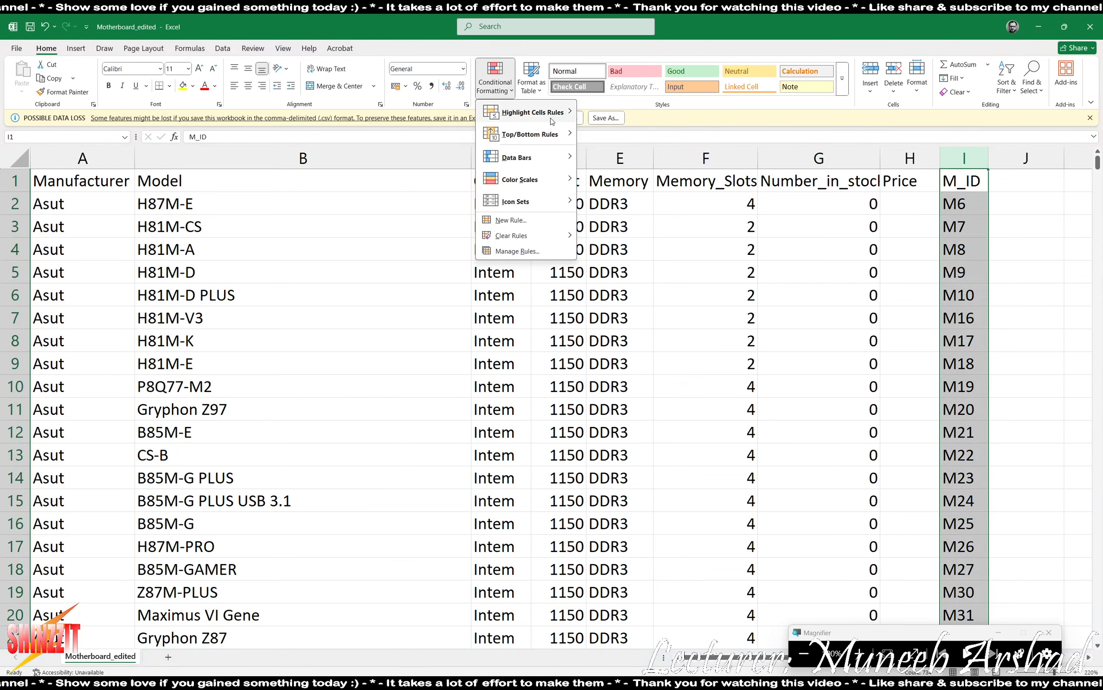
mouse_move(533, 112)
click(627, 244)
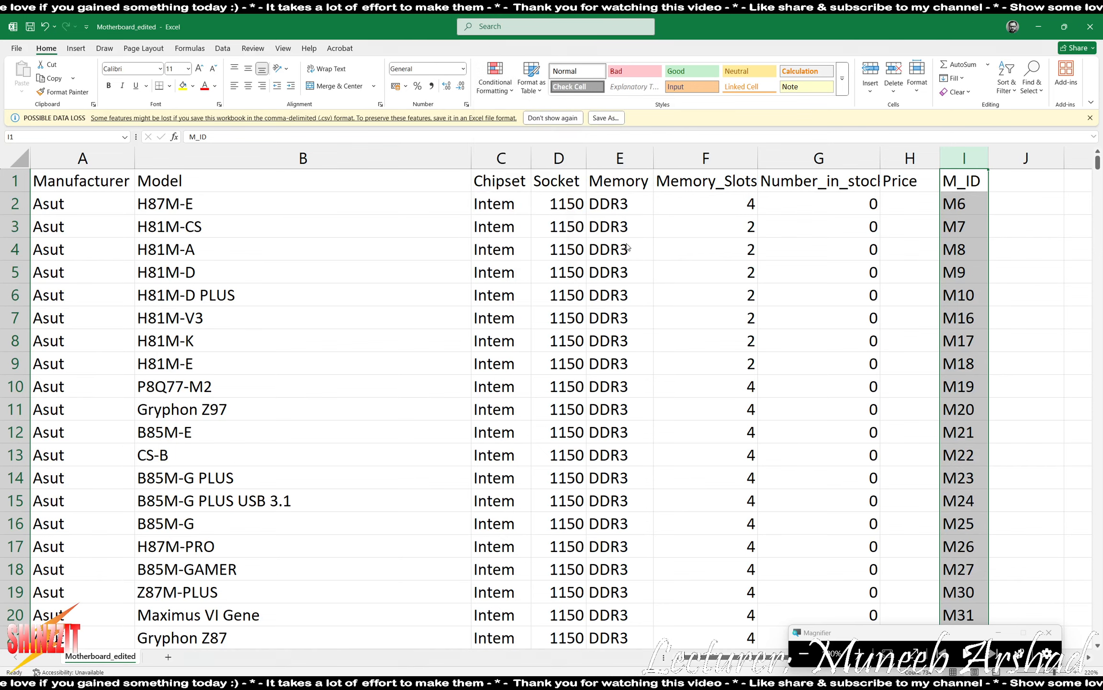
click(496, 245)
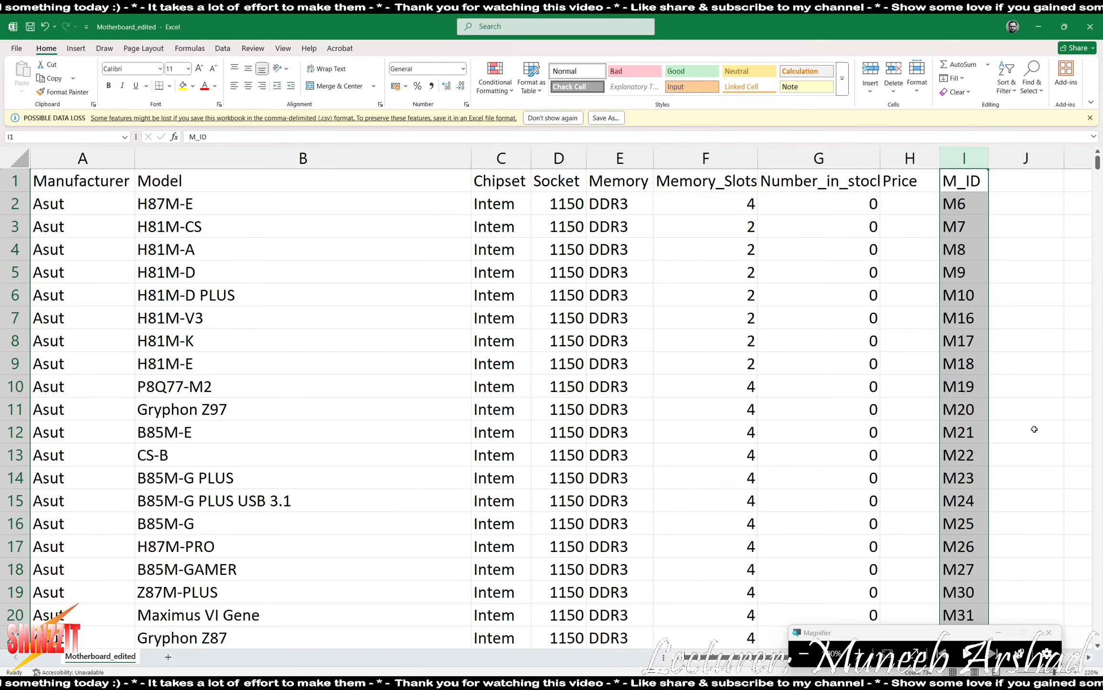
scroll(835, 402, down, 20)
scroll(835, 397, down, 20)
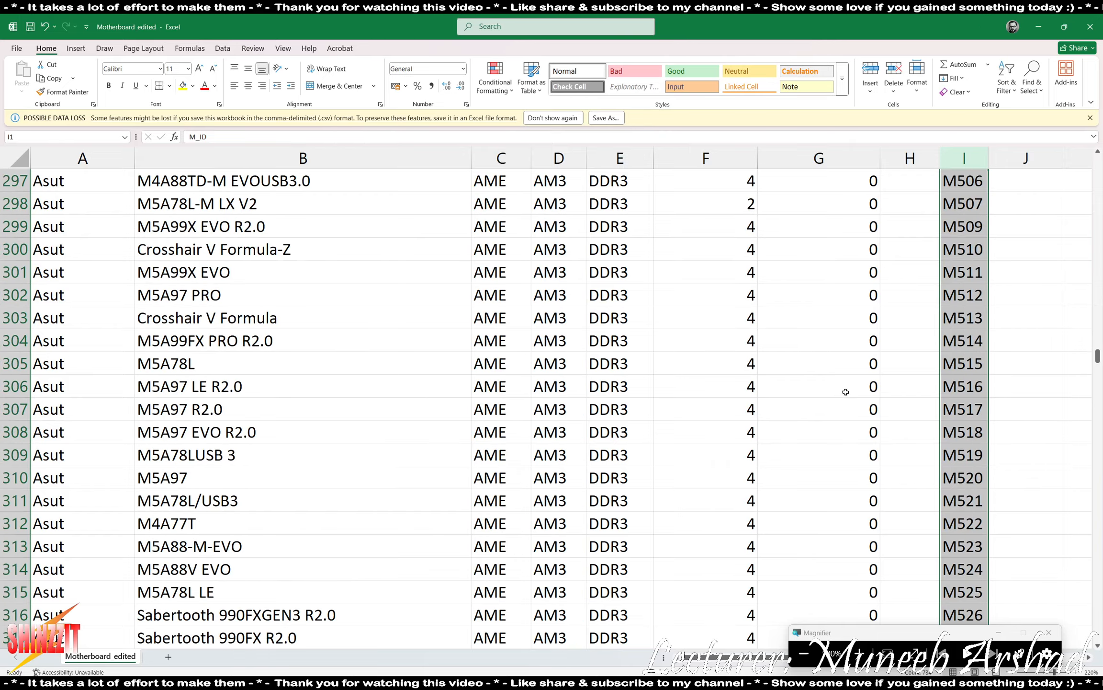
scroll(851, 387, down, 20)
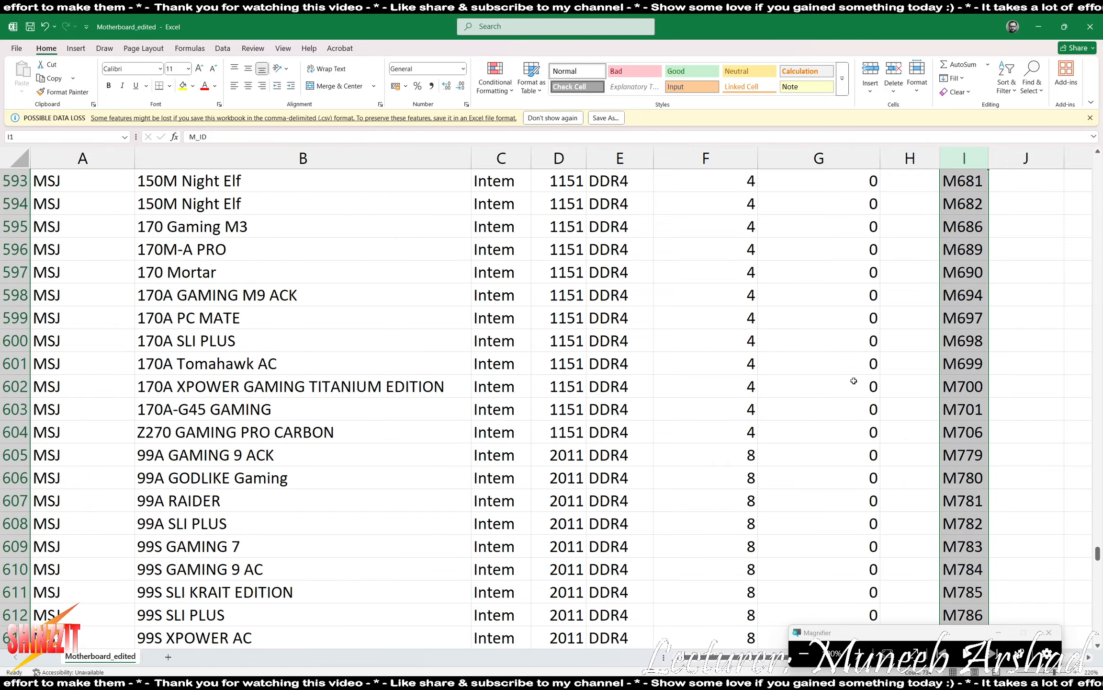
scroll(856, 379, up, 20)
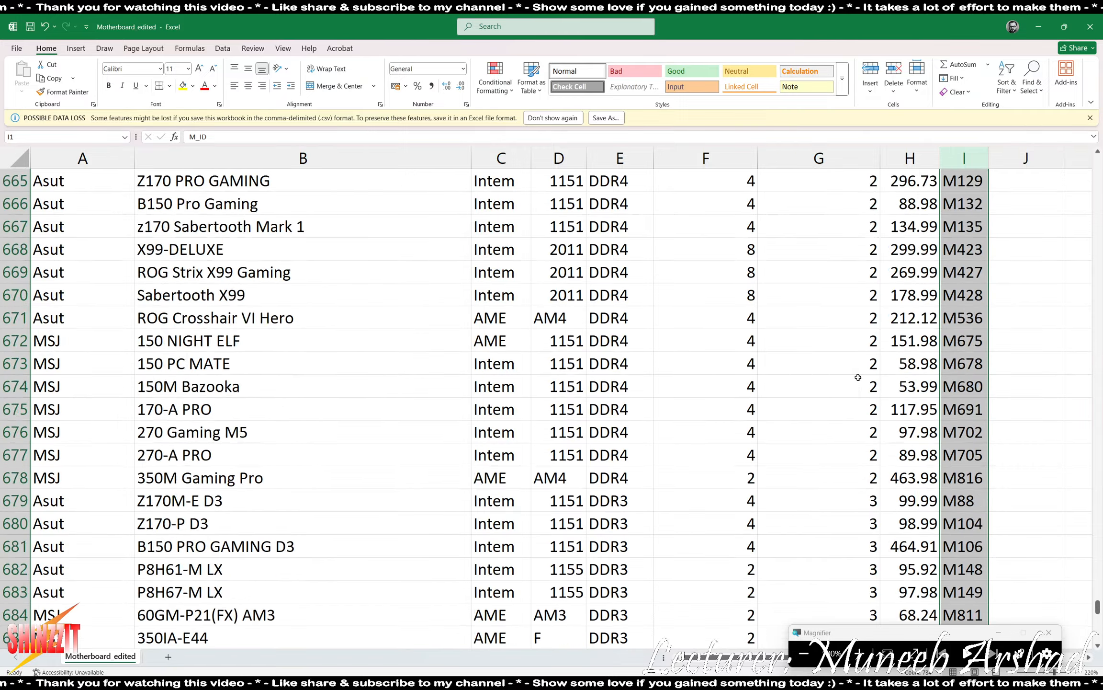
scroll(862, 381, up, 20)
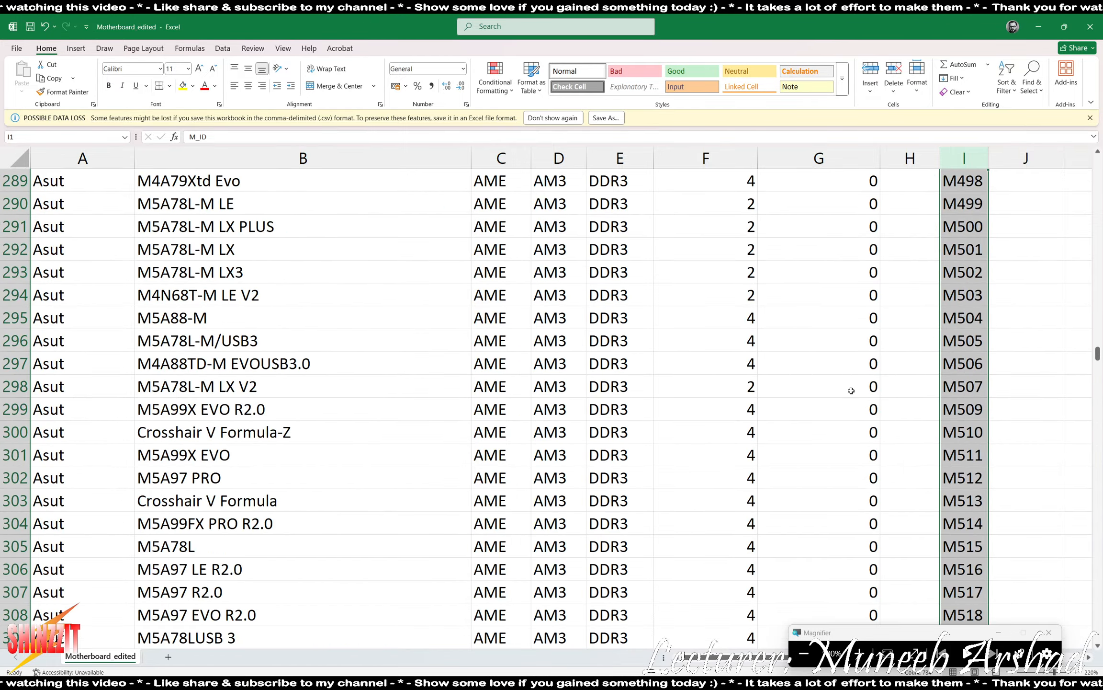
scroll(861, 387, up, 20)
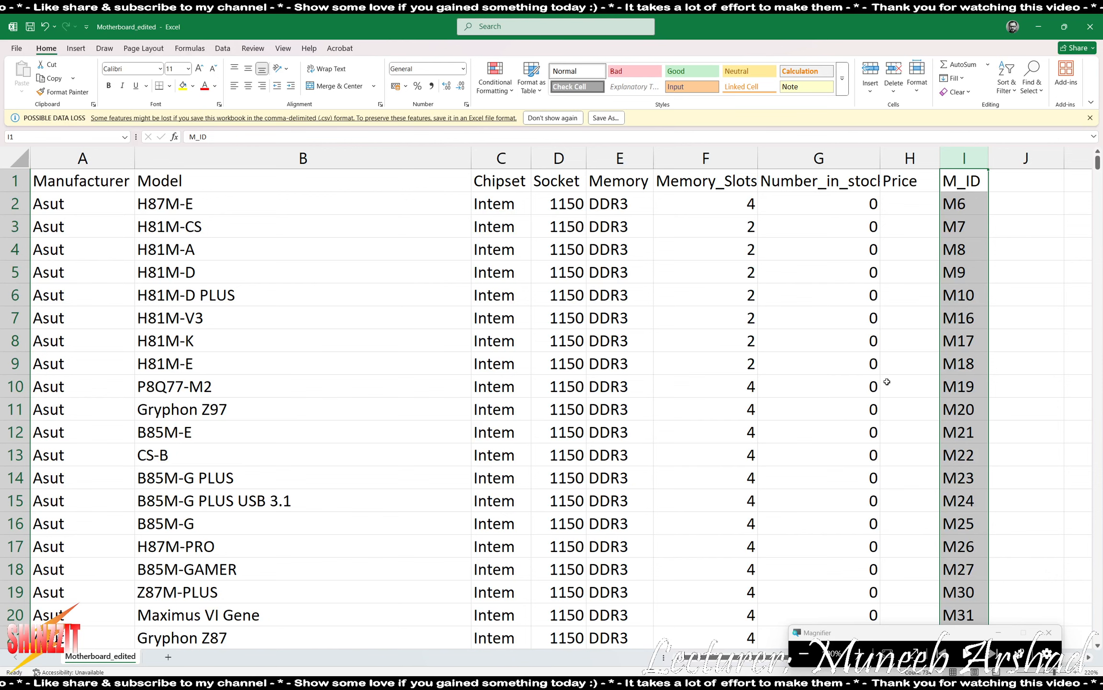
Move the M_ID column in front of the Manufacturer column so it becomes column A.
click(967, 163)
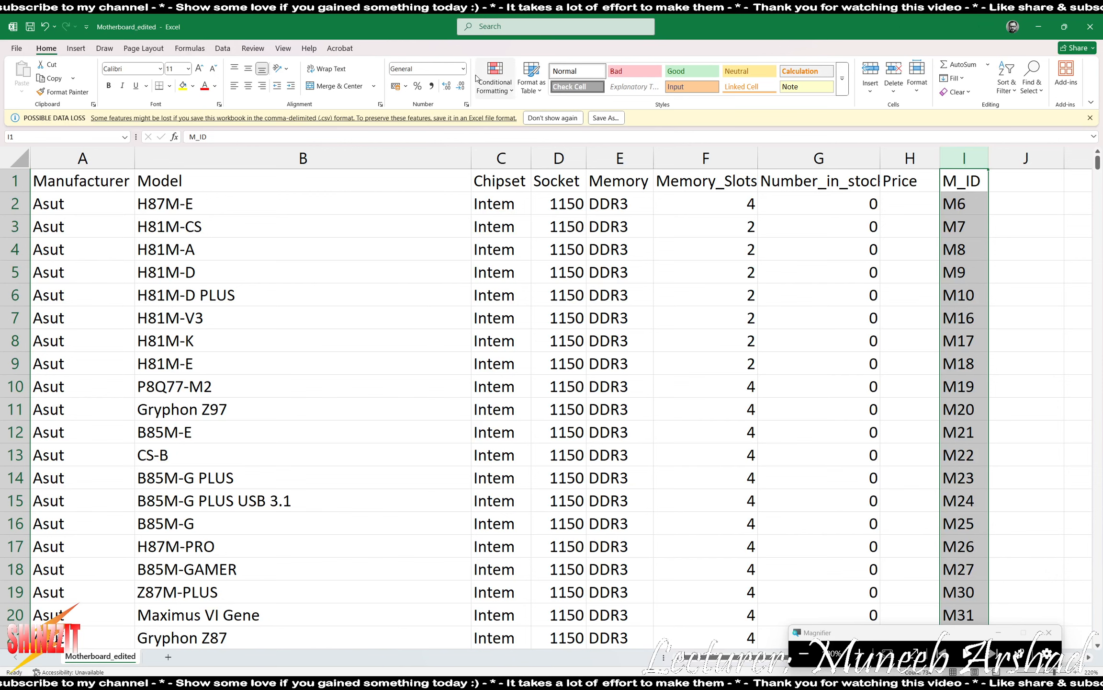
click(51, 66)
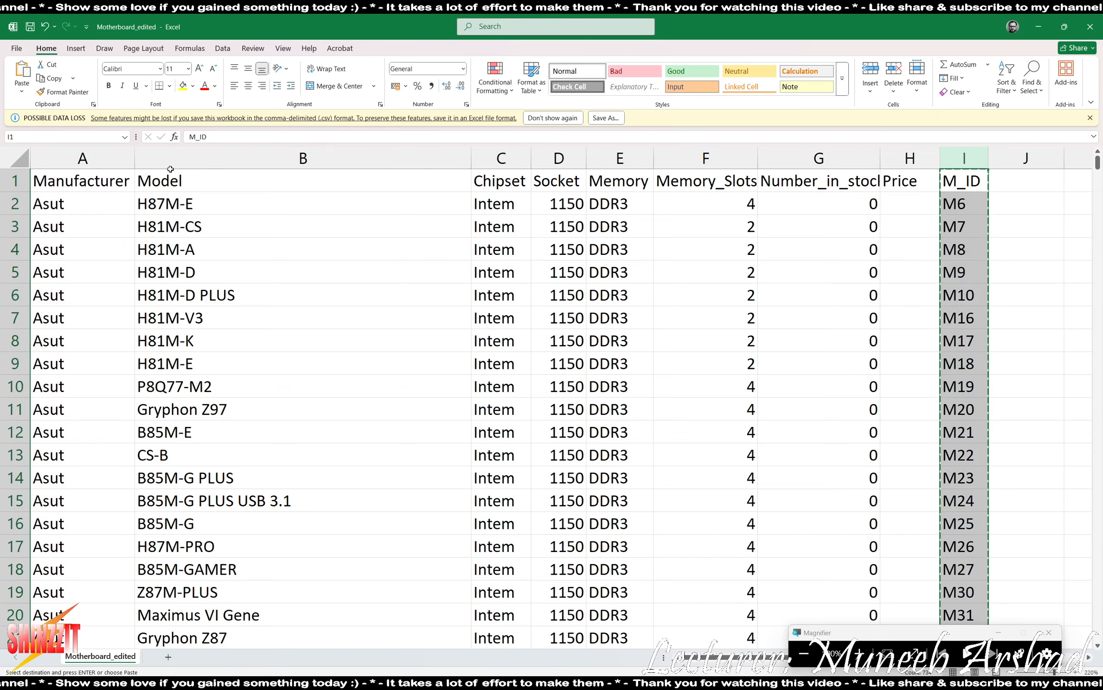
click(94, 155)
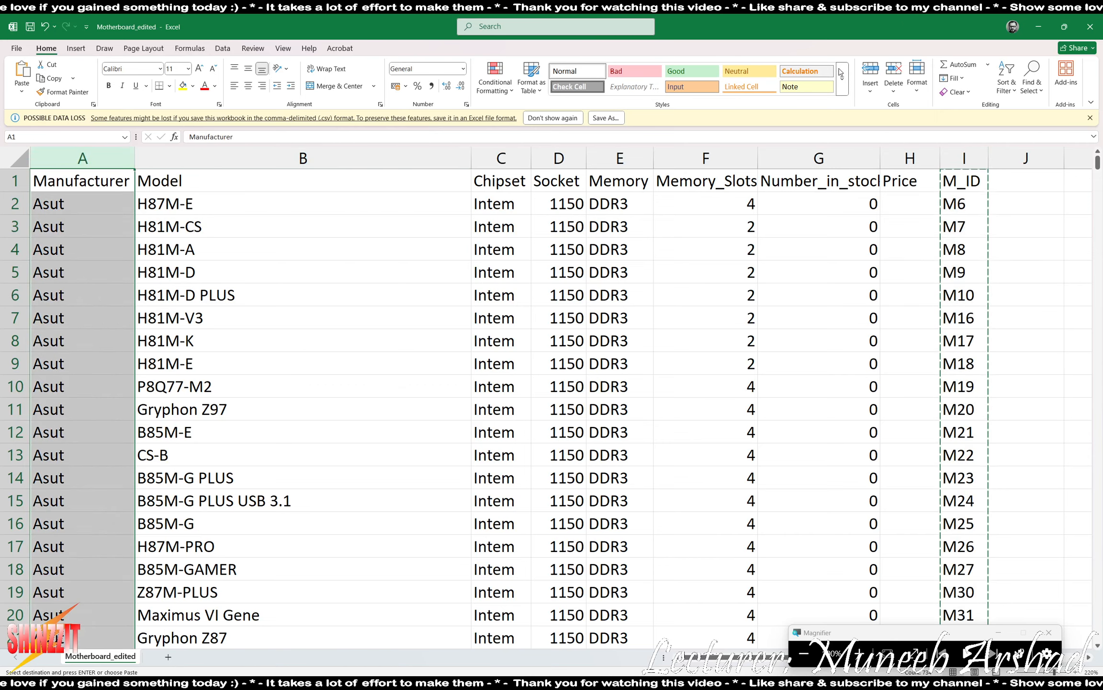
click(877, 65)
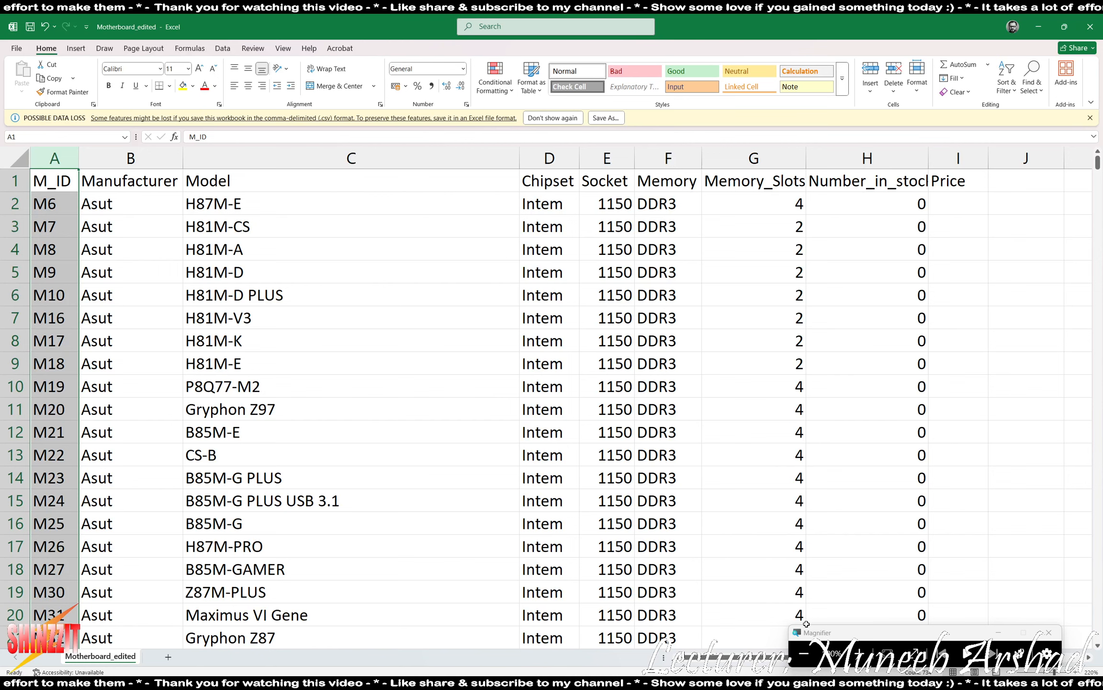
Switch to the 206-Processor workbook, rename the header in C1 as Speed_in_GHz and check the remaining headers for spaces.
click(766, 679)
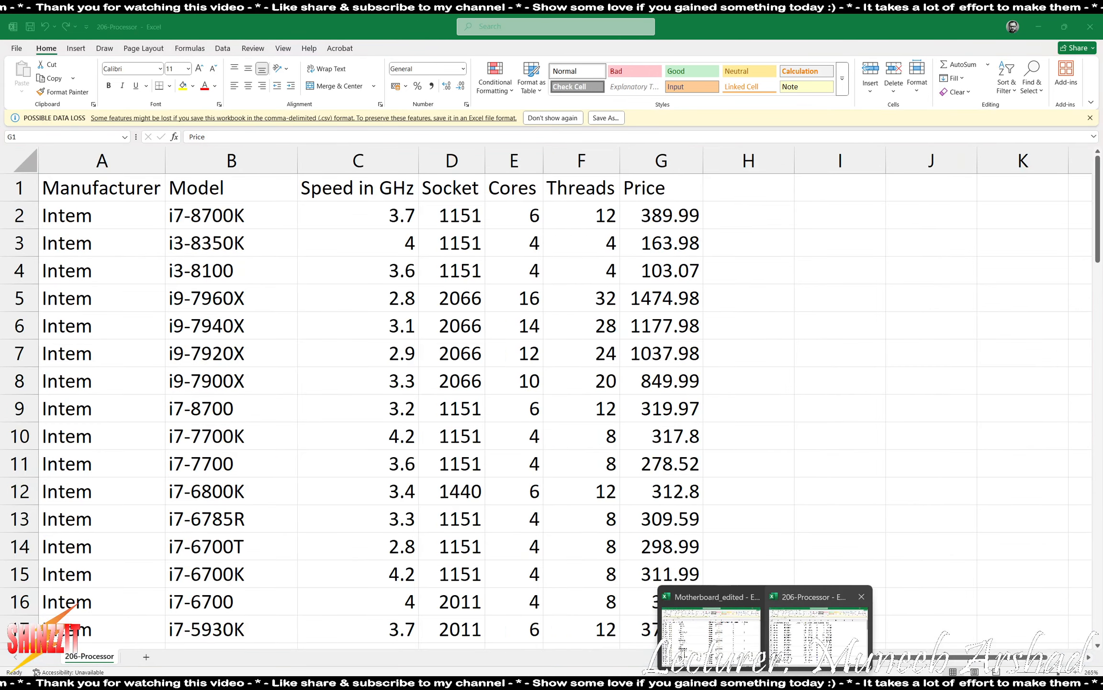
click(818, 627)
click(100, 185)
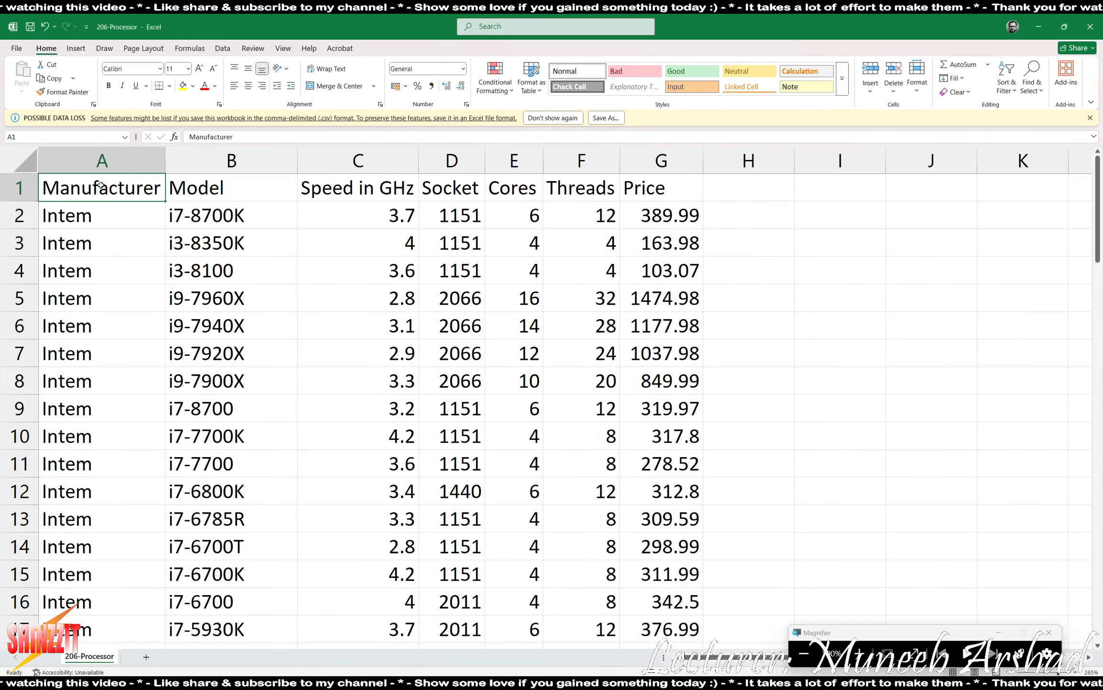
key(Right)
key(Right)
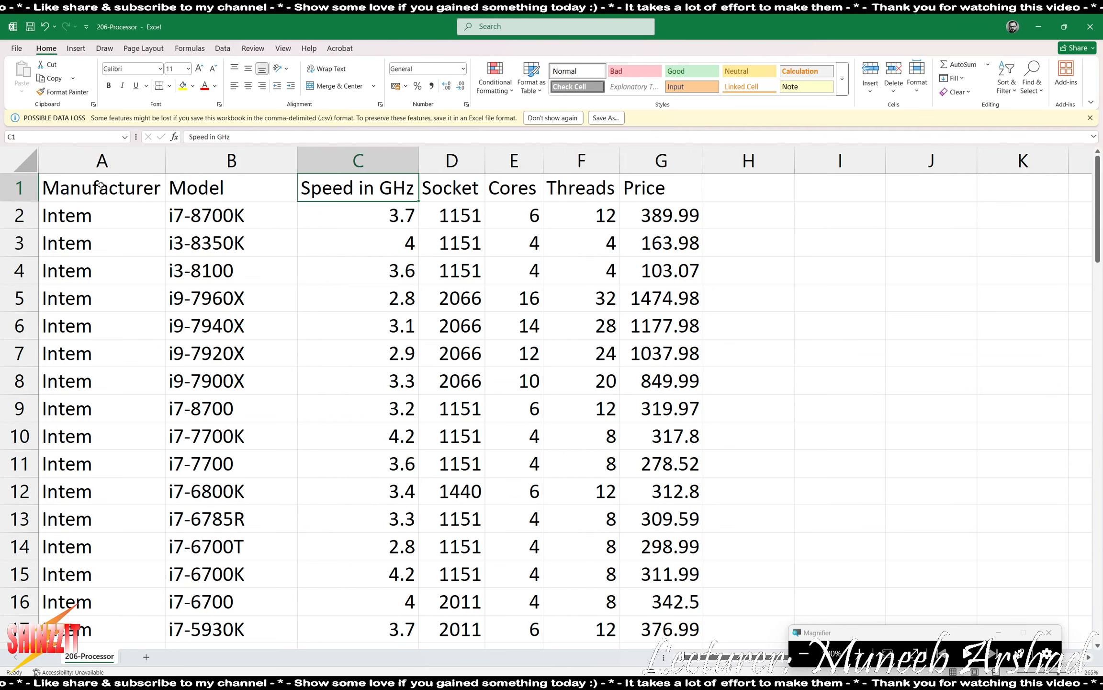
double_click(360, 188)
key(BackSpace)
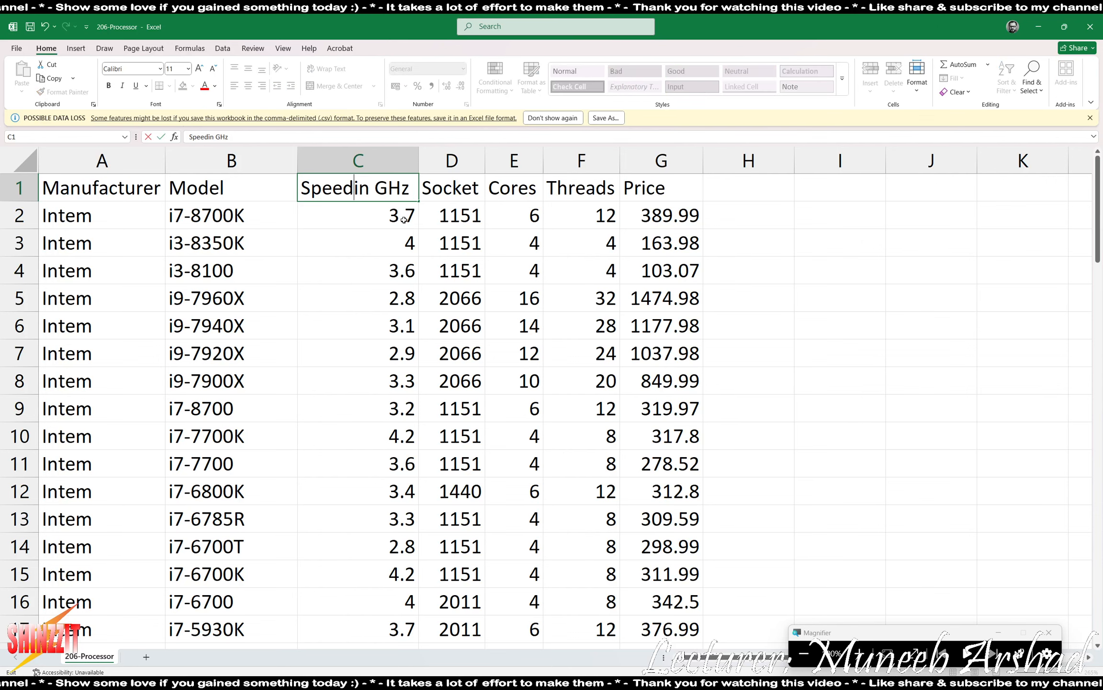
text(_)
key(BackSpace)
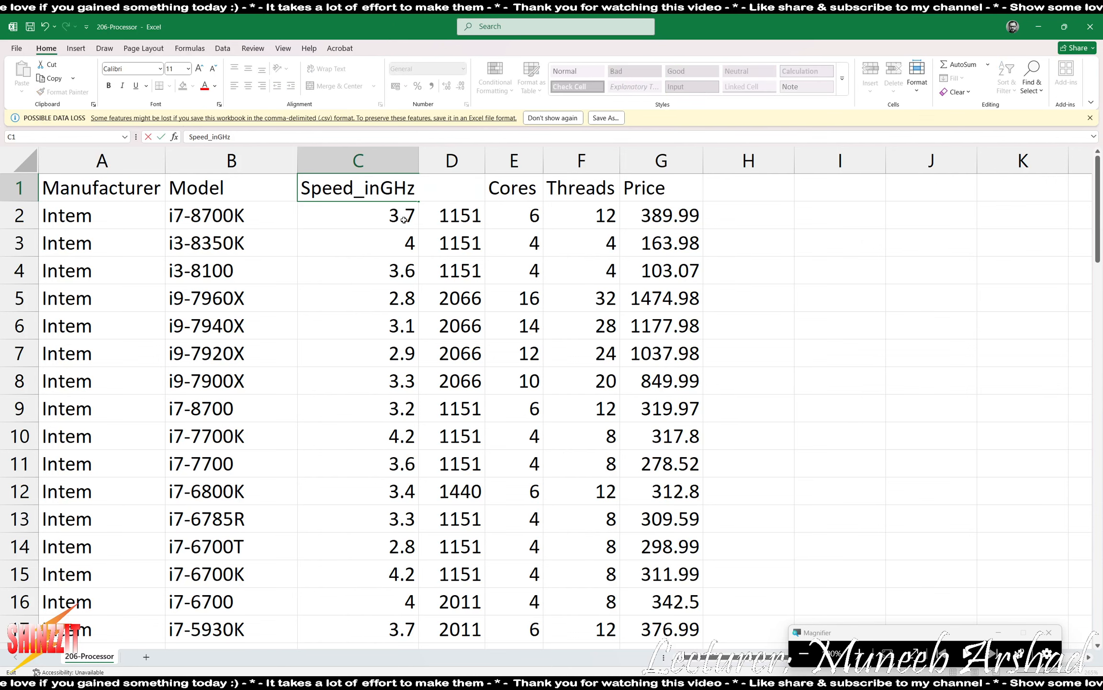
text(_)
click(381, 321)
click(450, 188)
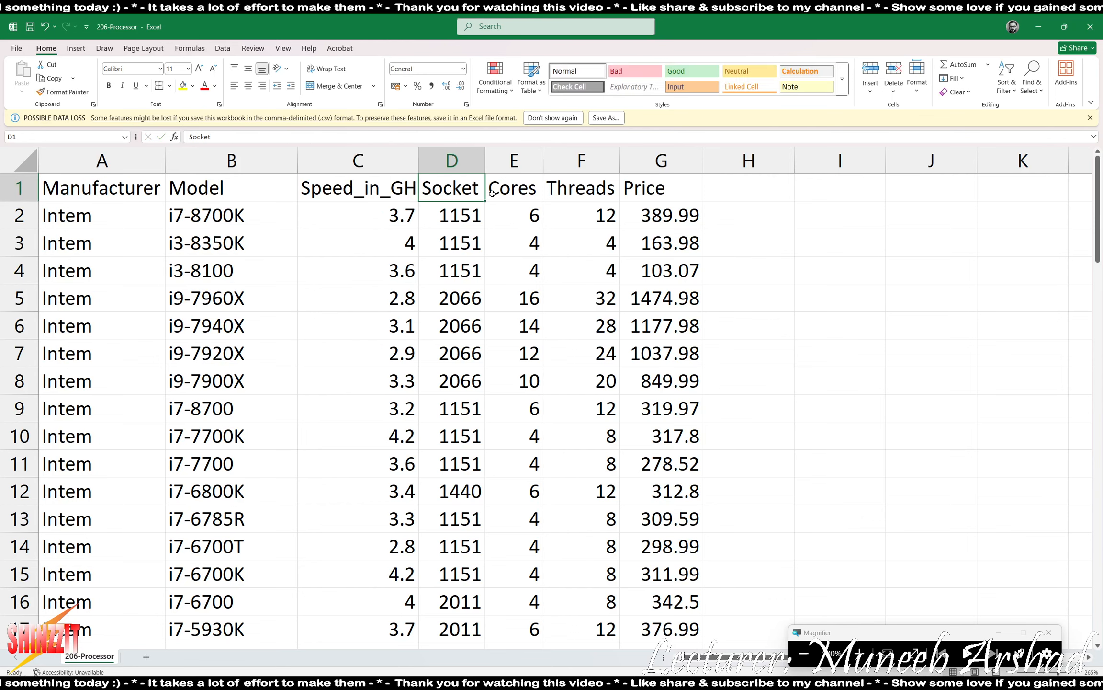
click(512, 188)
click(580, 188)
click(634, 187)
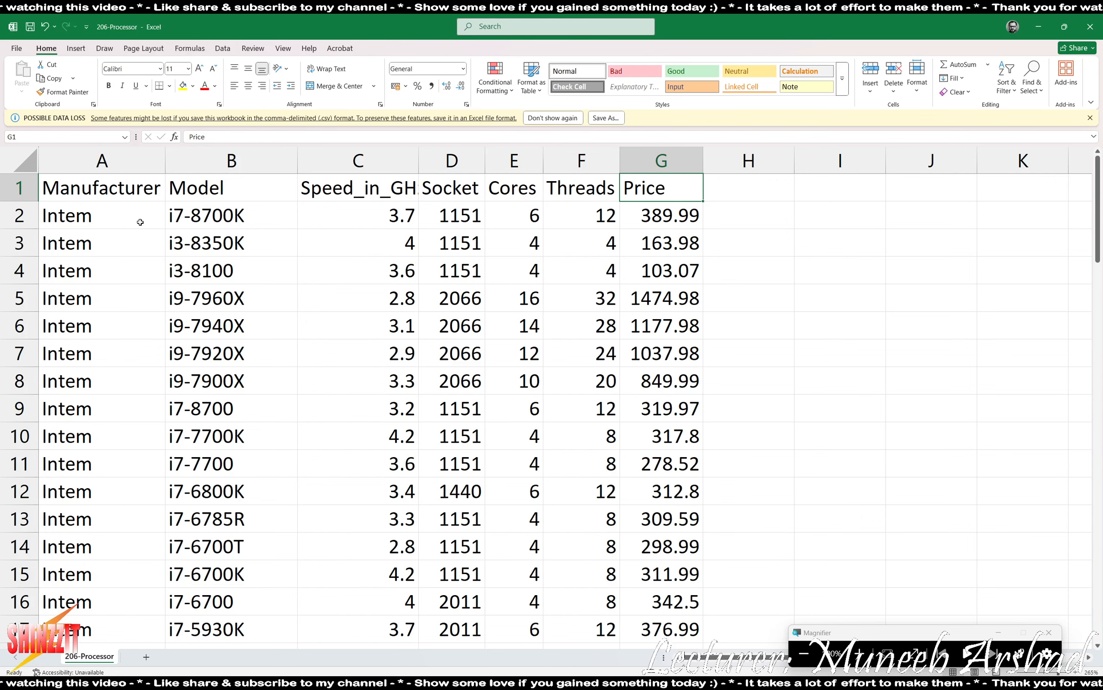
Highlight duplicate values across columns A to G and check all rows for a column that could serve as unique key.
drag(102, 160, 690, 160)
click(495, 81)
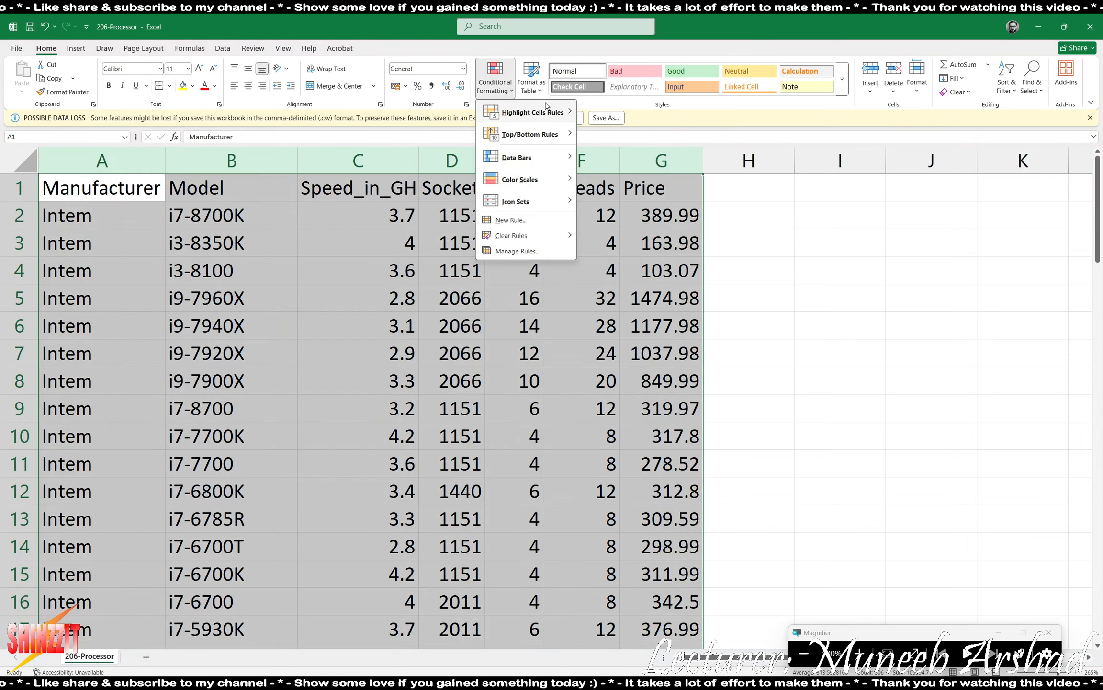
mouse_move(545, 108)
click(656, 244)
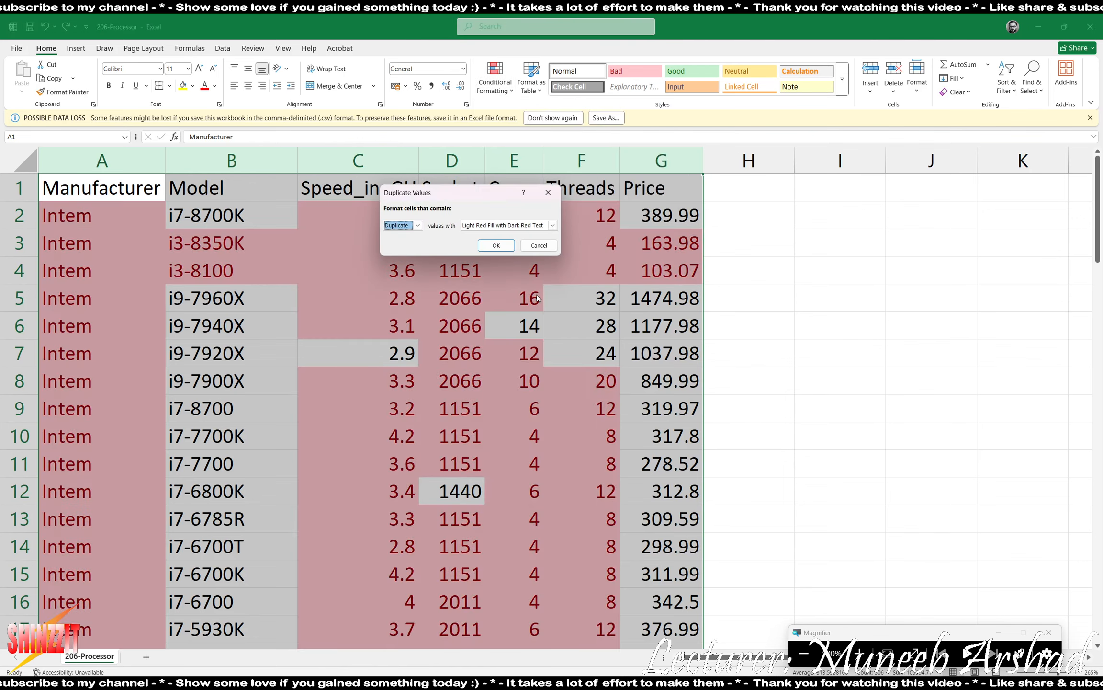
click(496, 246)
scroll(476, 436, down, 20)
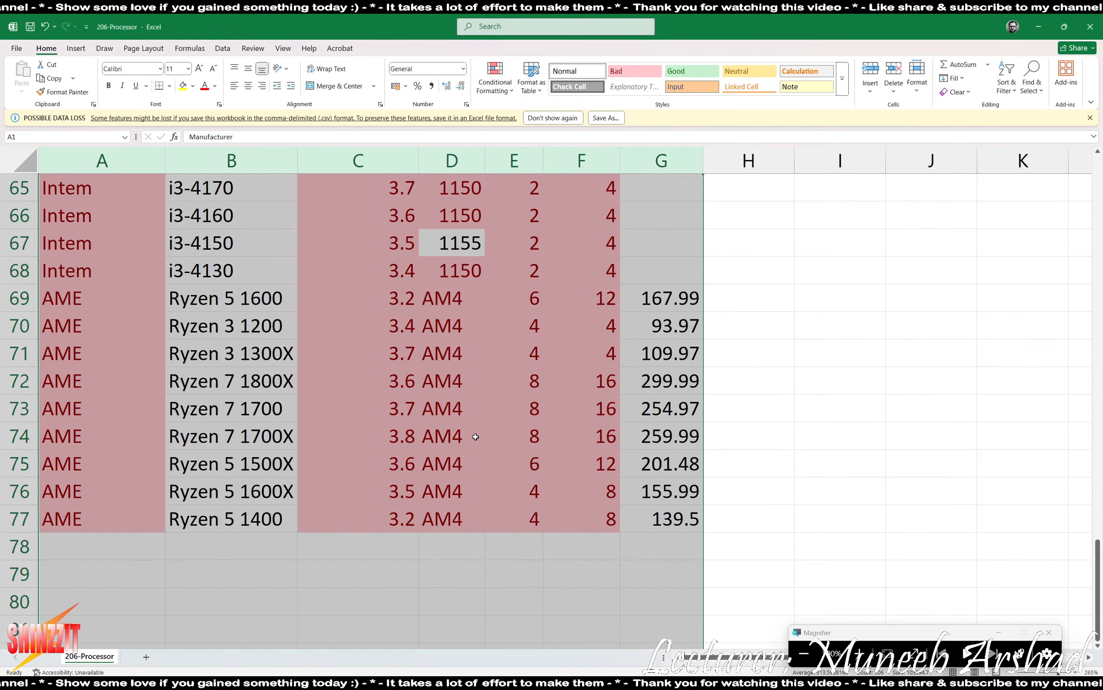
scroll(475, 436, up, 20)
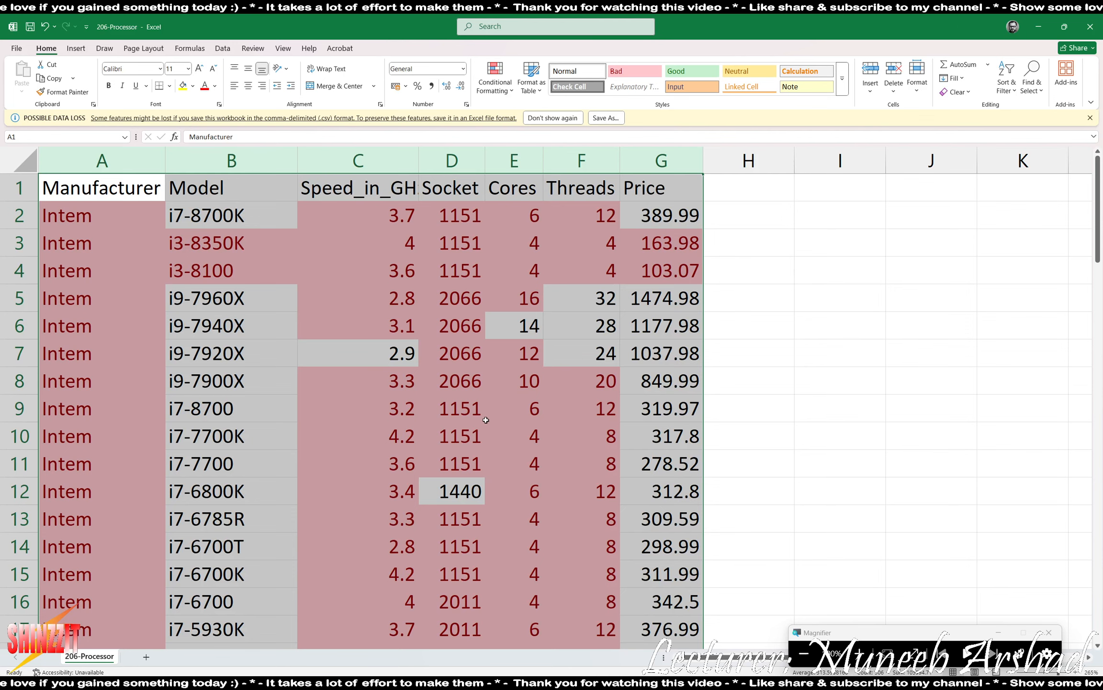
Undo the duplicate-value highlighting on the processor columns.
click(495, 84)
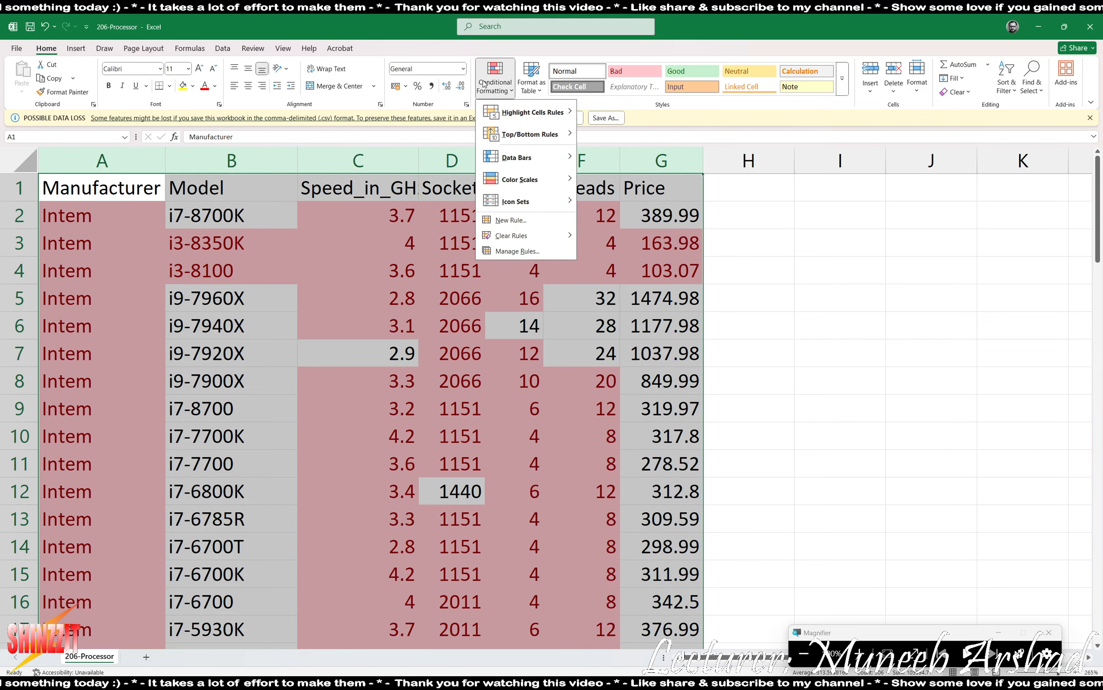
mouse_move(545, 107)
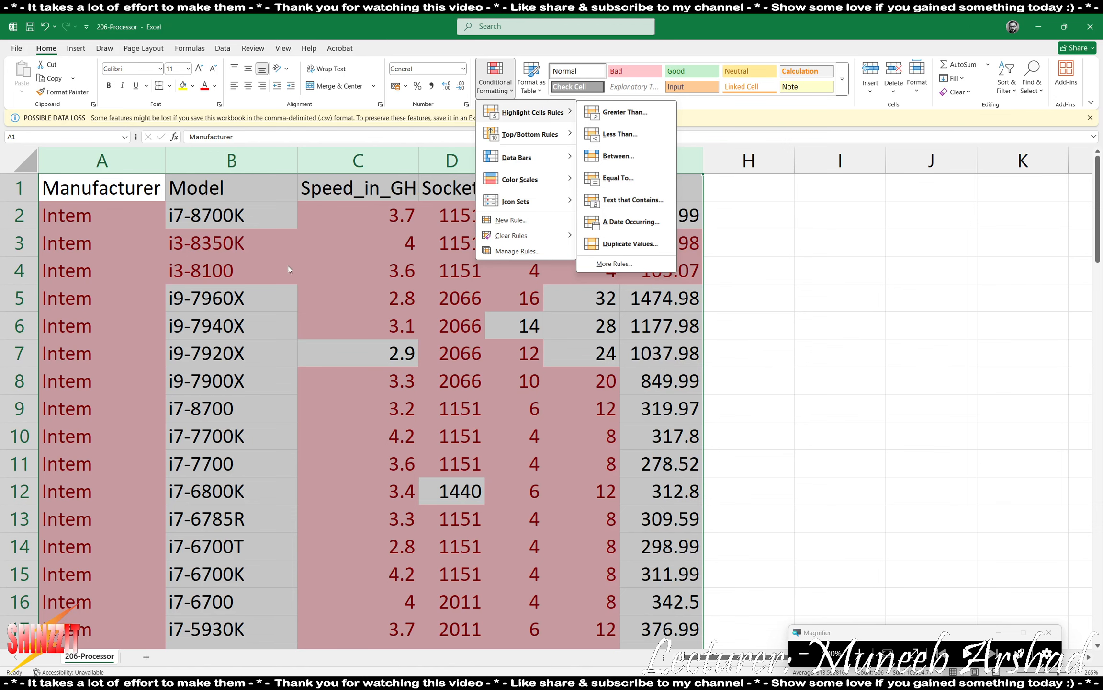
click(290, 269)
key(ctrl+z)
click(102, 161)
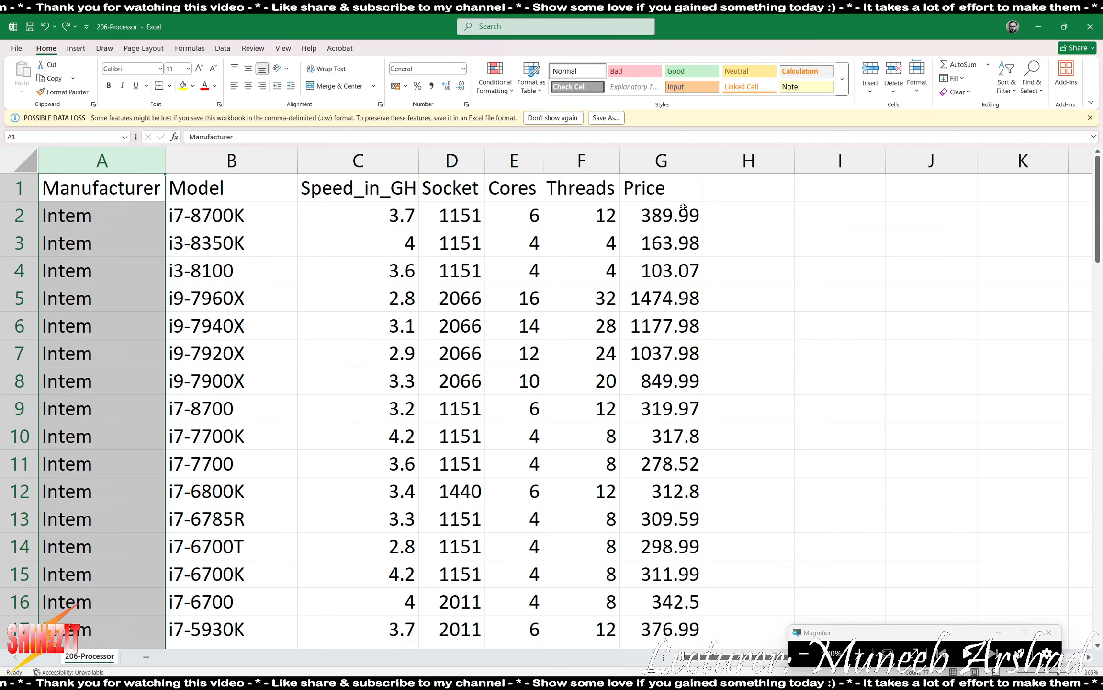
click(448, 315)
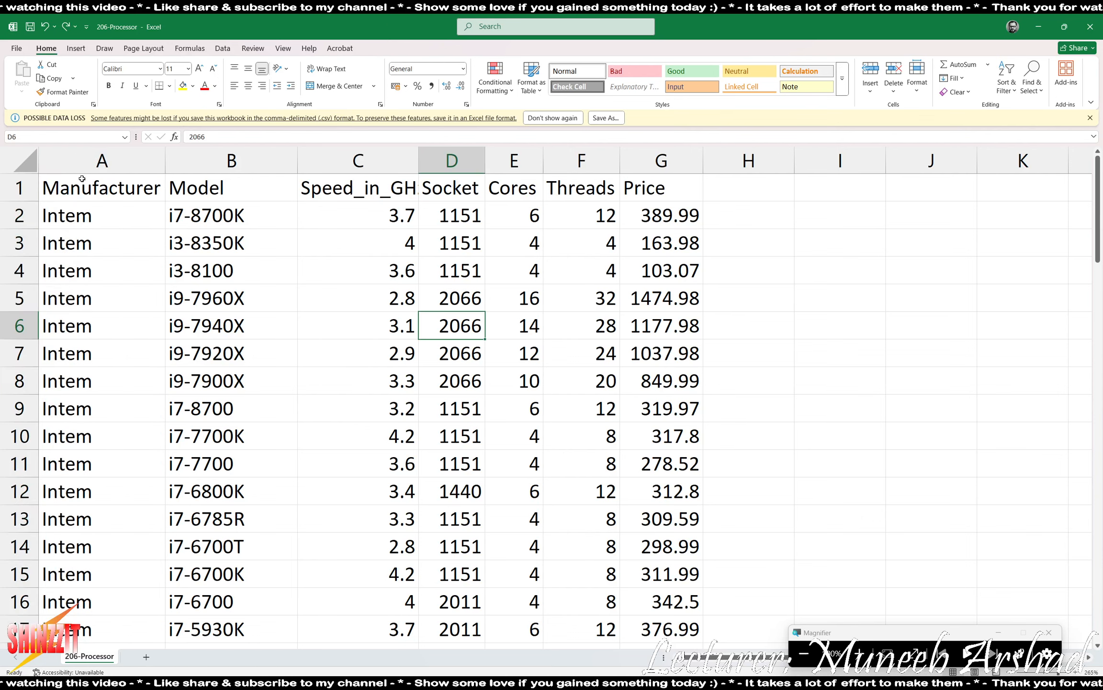
drag(19, 215, 15, 499)
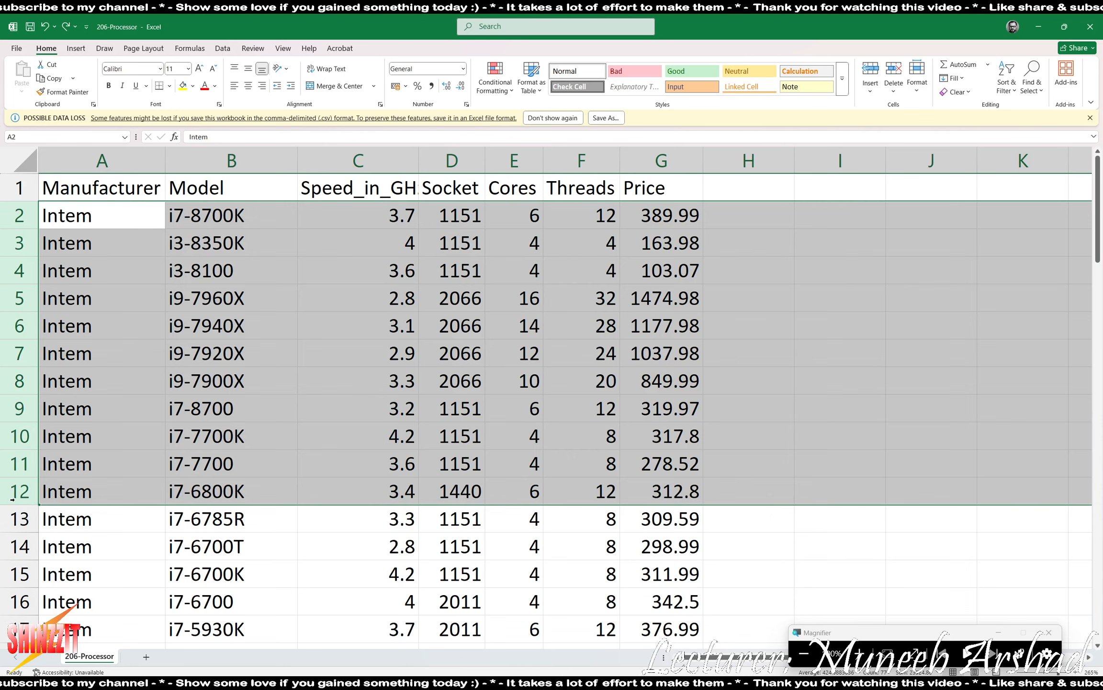
click(267, 326)
Insert a new column in front of Manufacturer and enter P_ID as its header in A1.
click(117, 153)
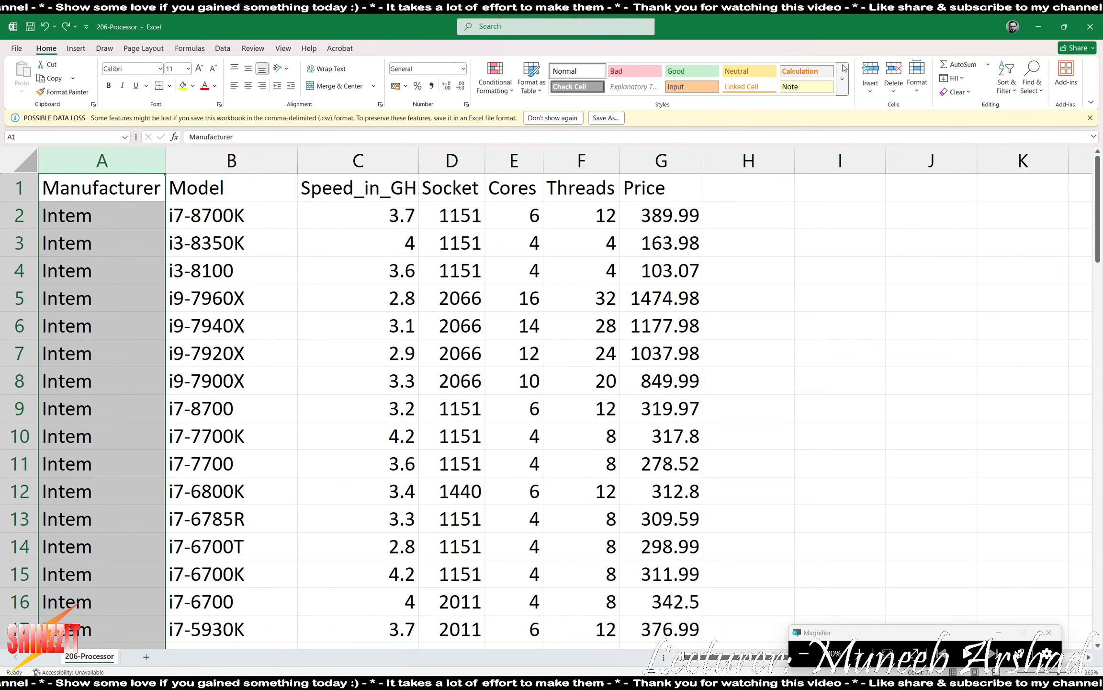
click(870, 68)
click(200, 277)
click(87, 191)
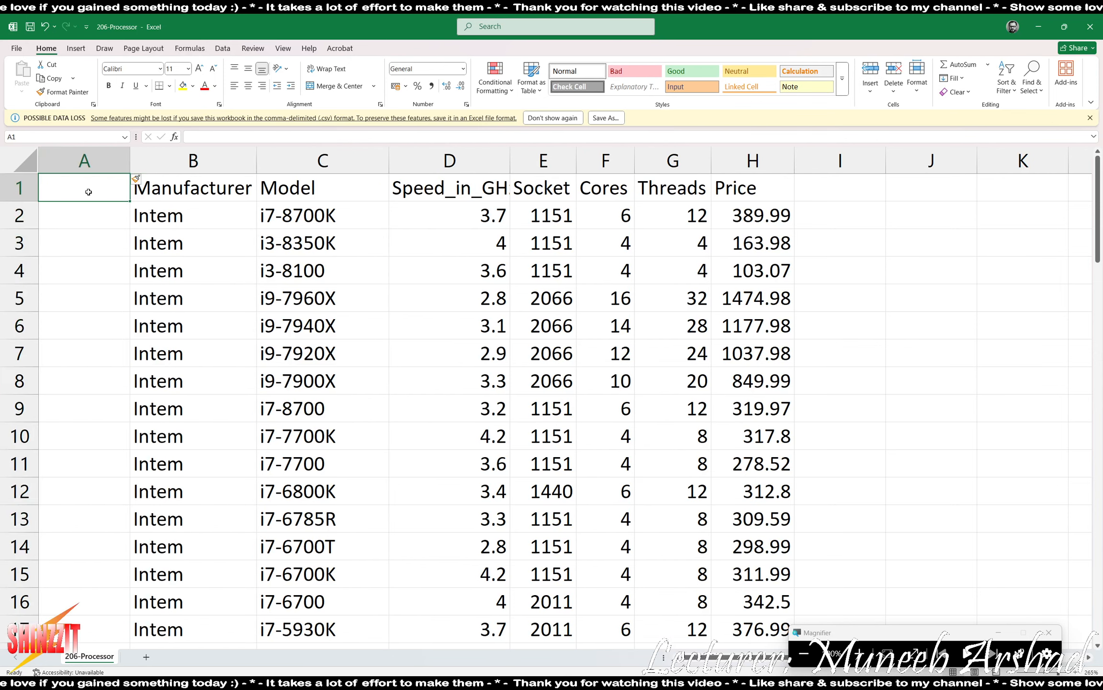
text(P_ID)
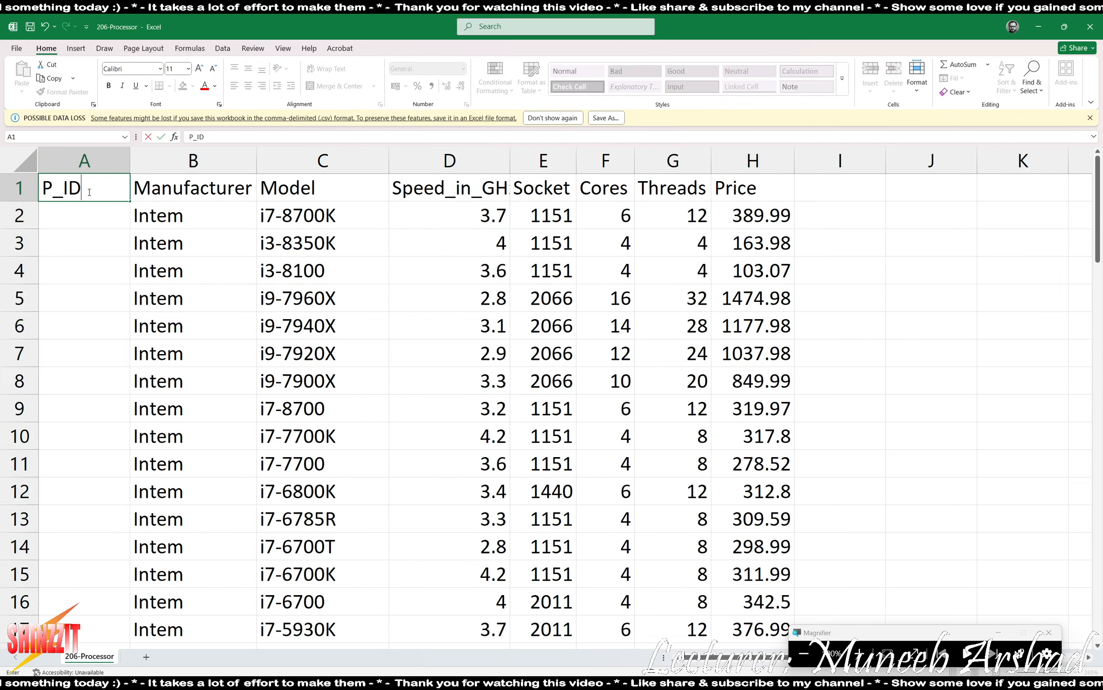
key(Return)
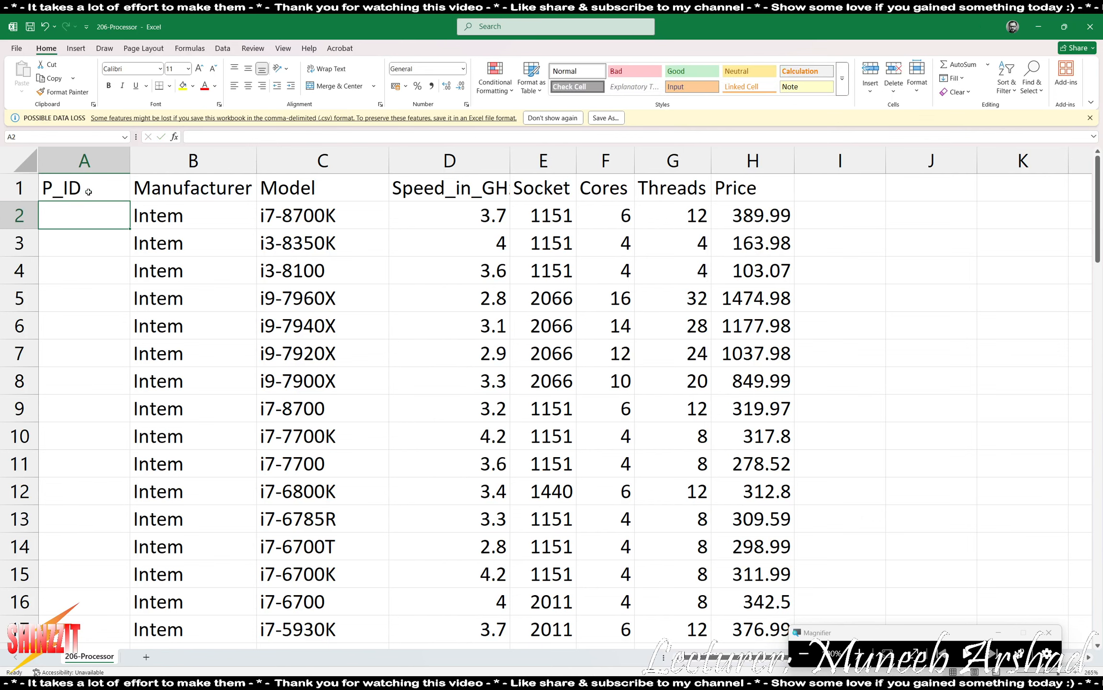
Number the P_ID column by entering 1 in A2 and =A2+1 in A3, and fill the formula down to the last record.
text(1)
key(Return)
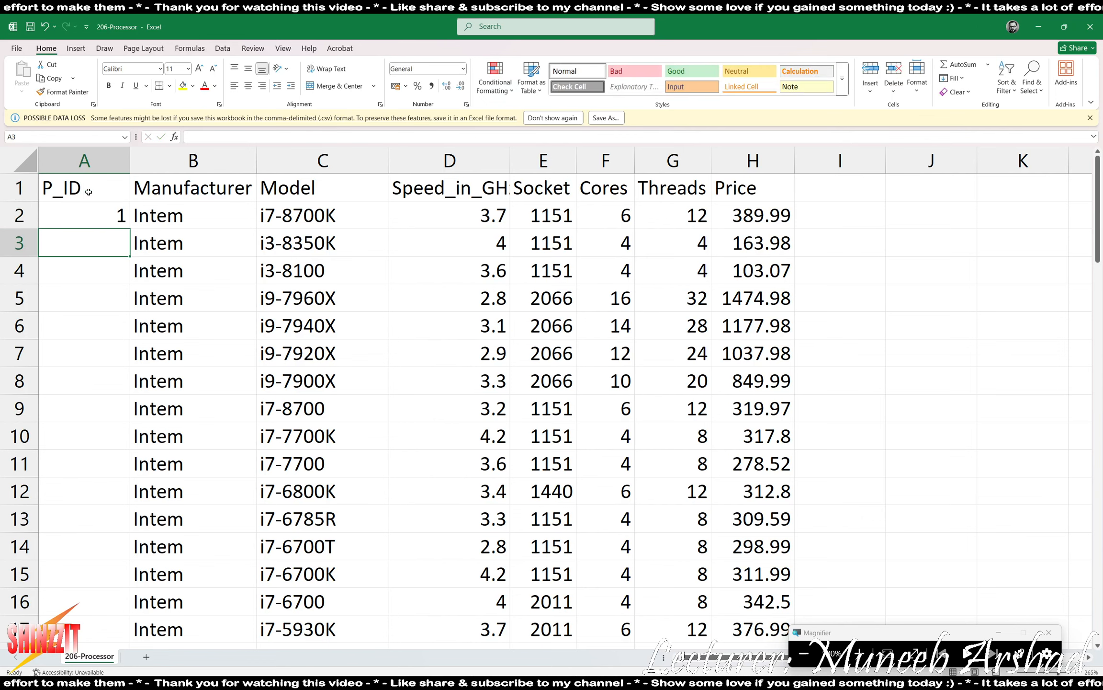
text(=)
click(91, 204)
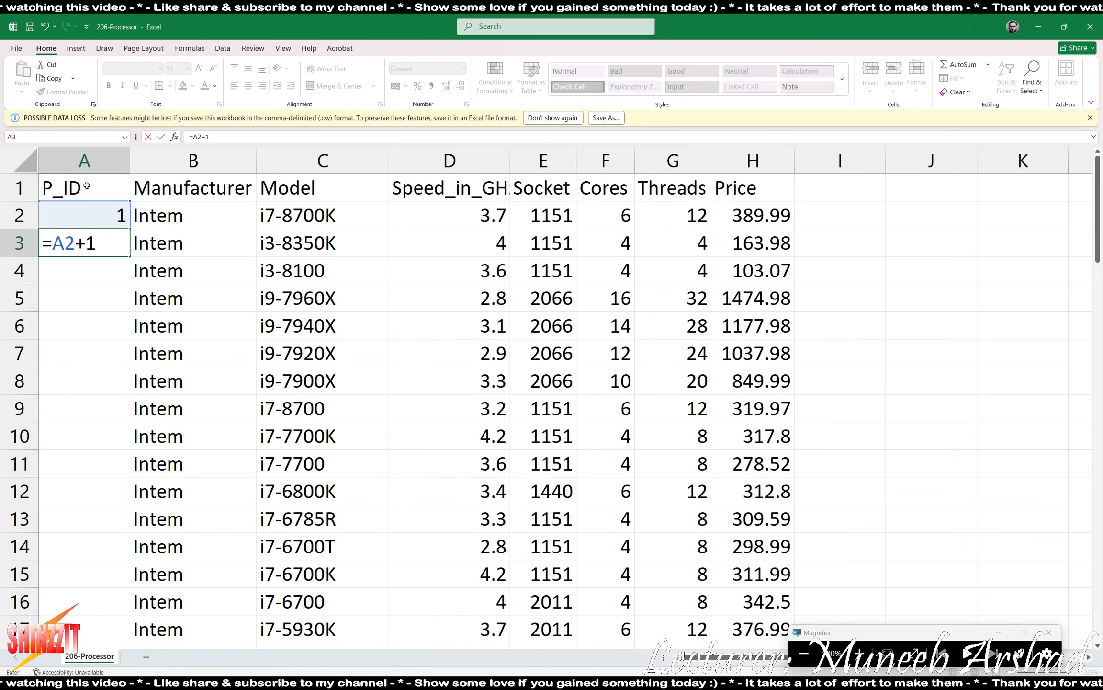
key(Return)
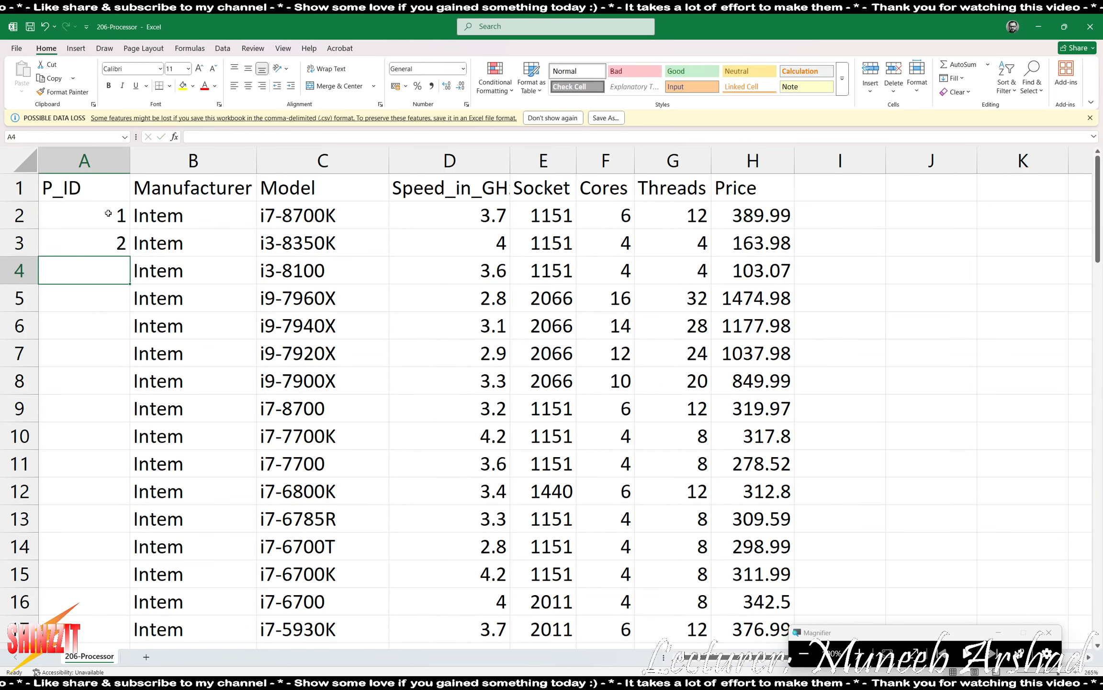
click(119, 247)
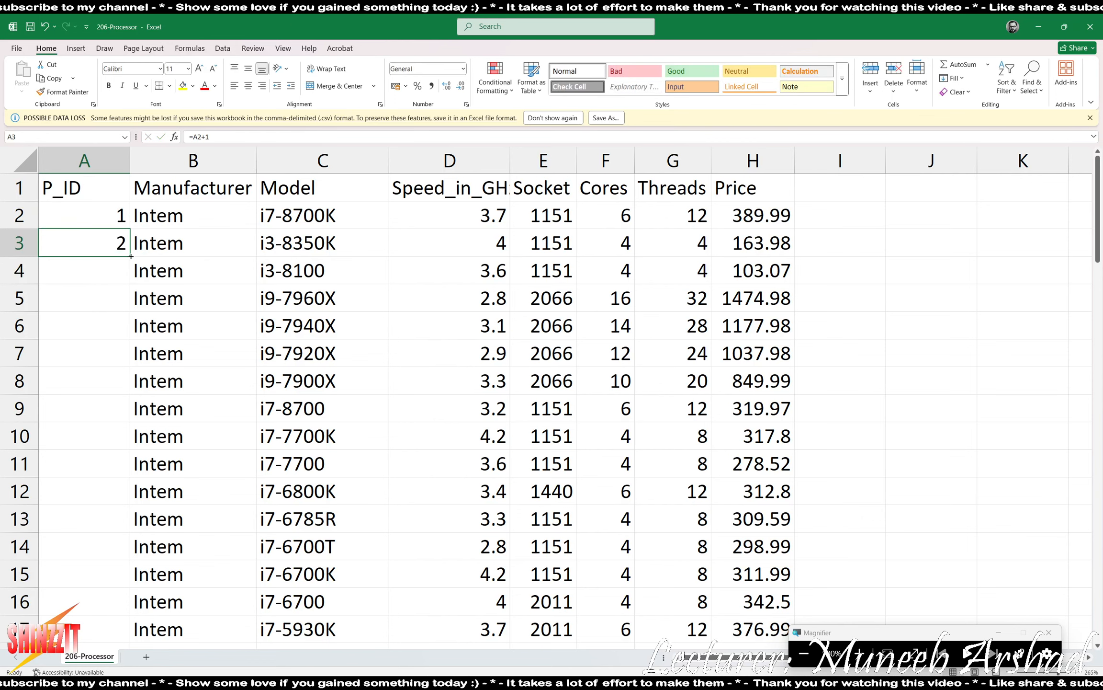
double_click(129, 257)
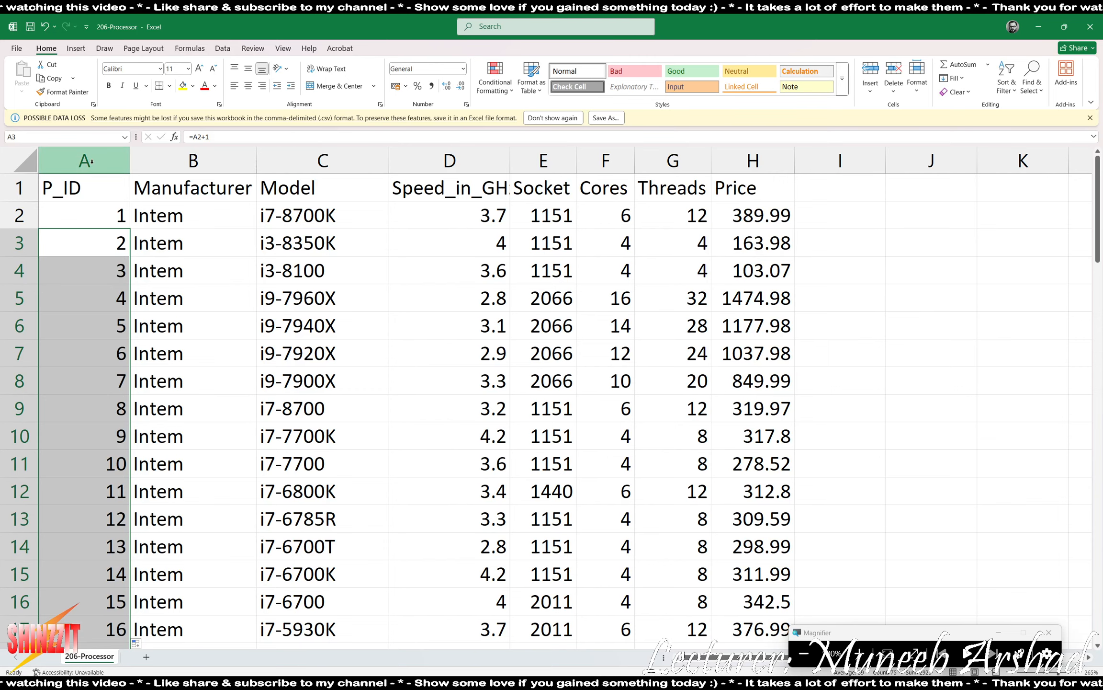
click(89, 158)
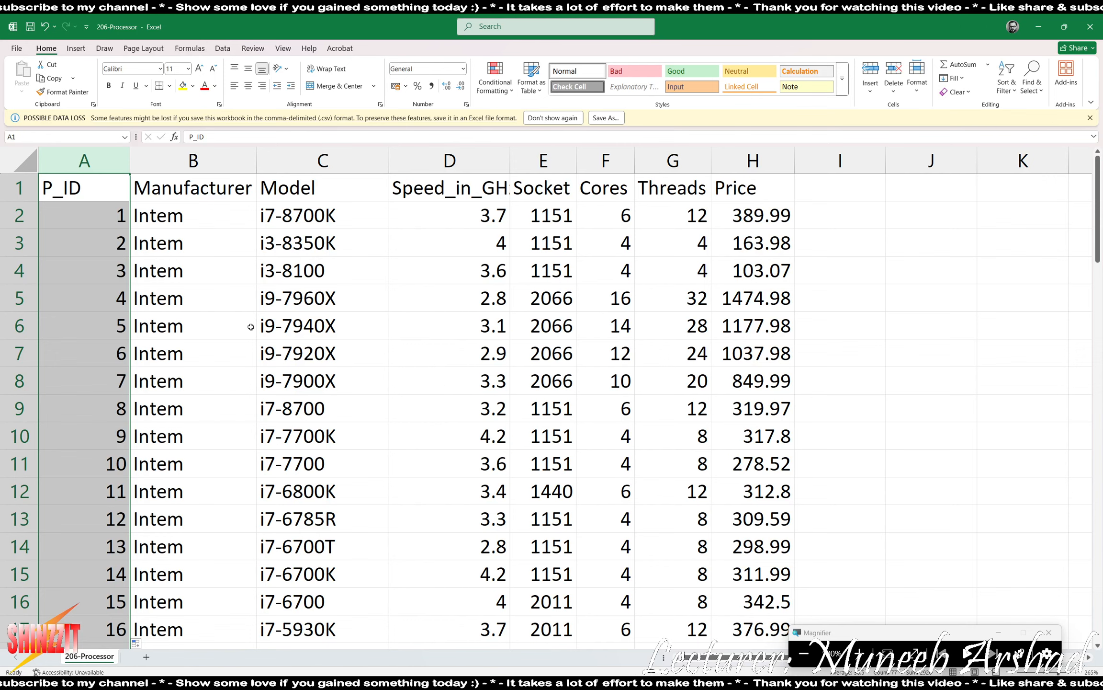
Consult the table list of task 7 in the PDF and create a new blank Excel workbook for the locations.
key(alt+Tab)
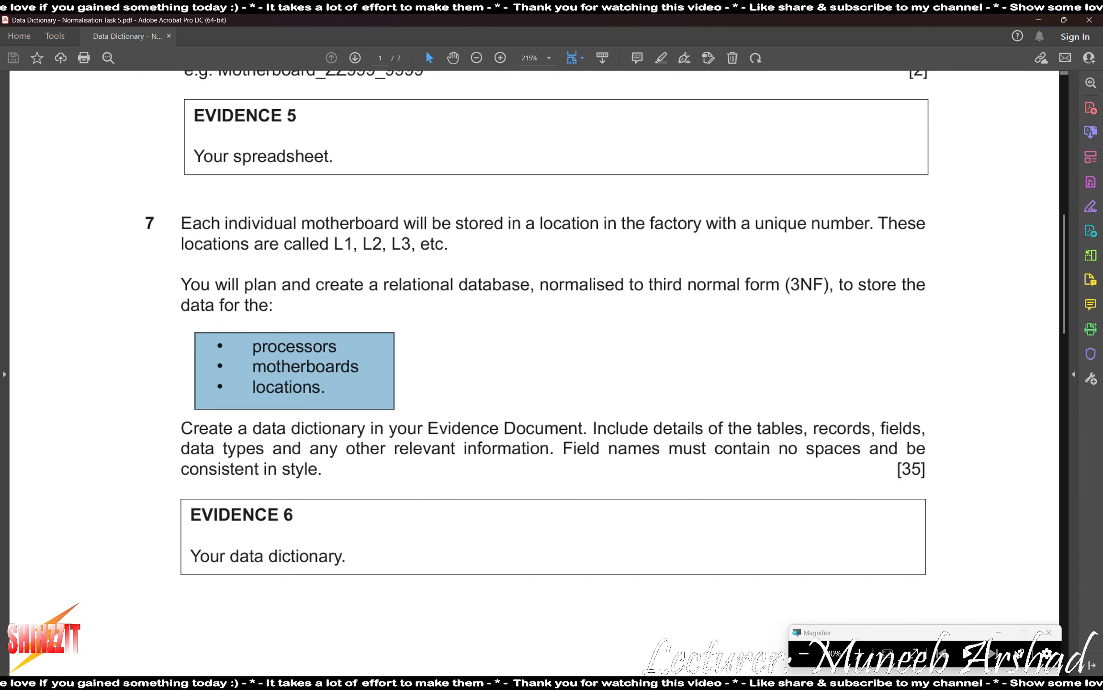
mouse_move(766, 664)
click(733, 639)
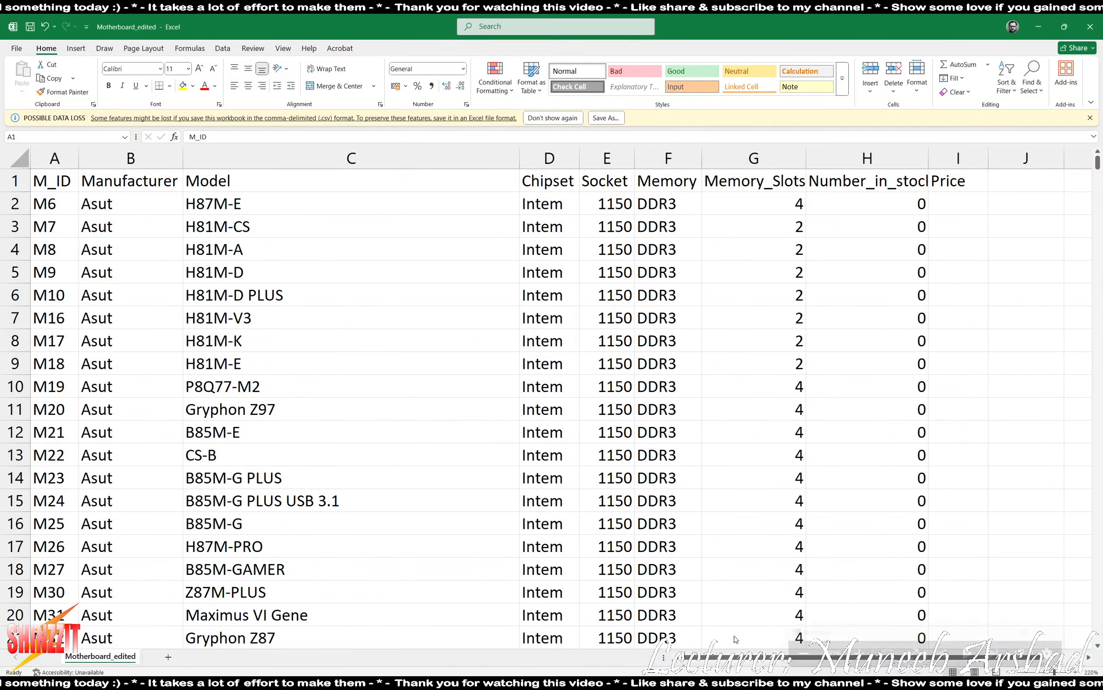
click(14, 49)
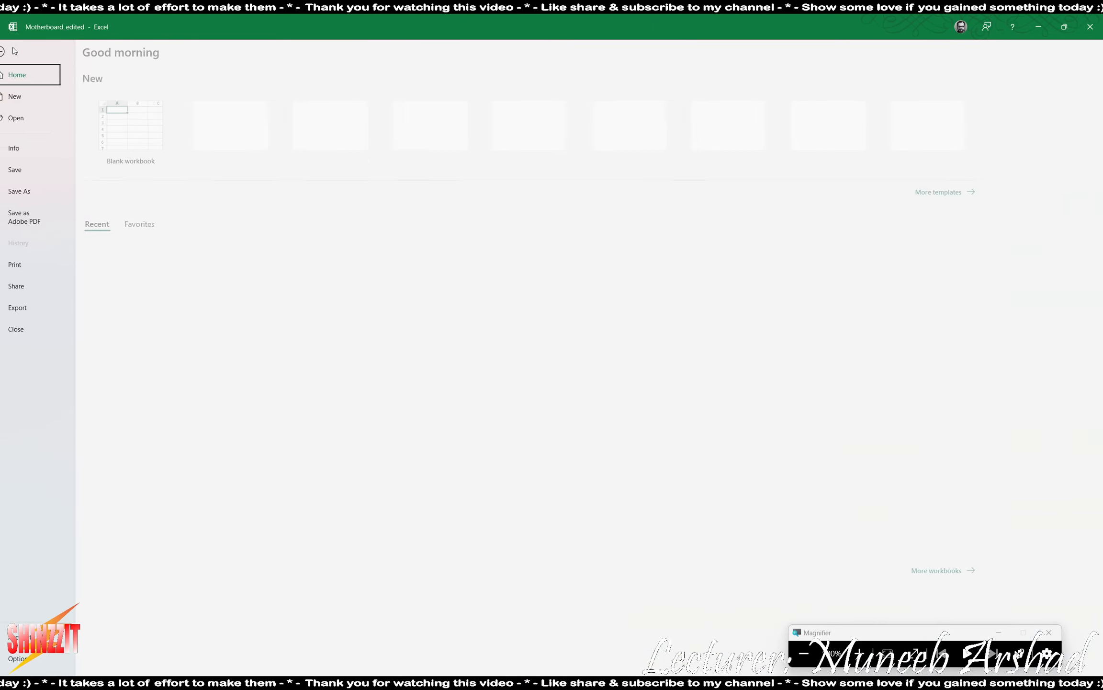
click(123, 126)
scroll(144, 307, up, 10)
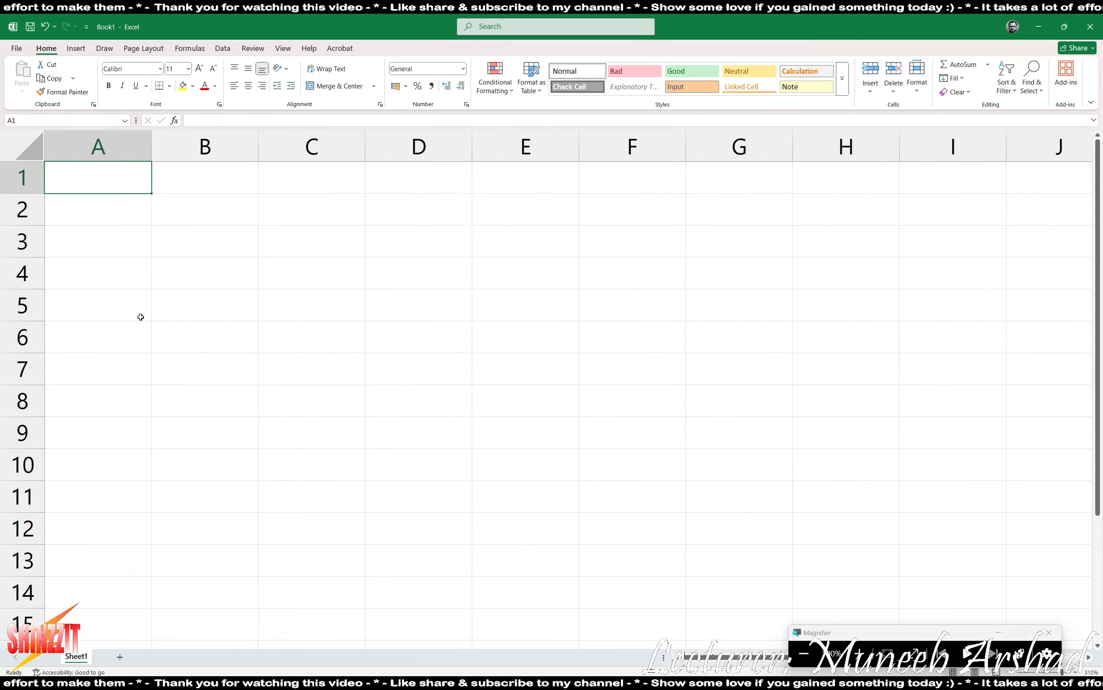
Enter the header Location_ID in A1 with the IDs L1, L2 and L3 in A2 to A4, and fit column A to its contents.
text(Loca)
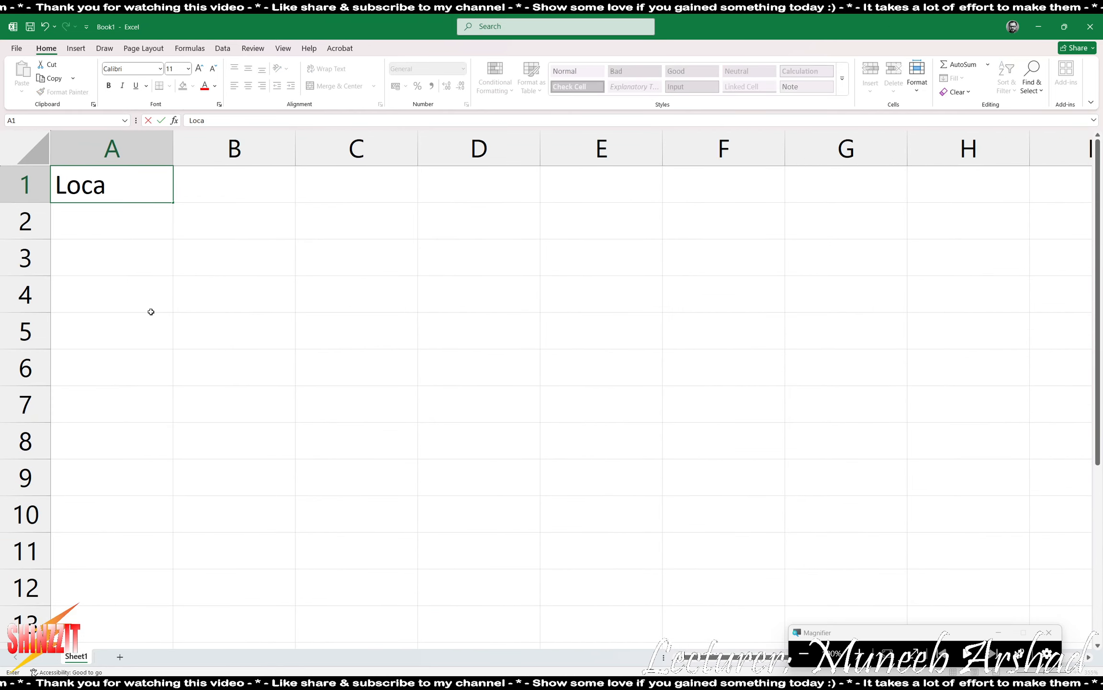
text(tion_ID)
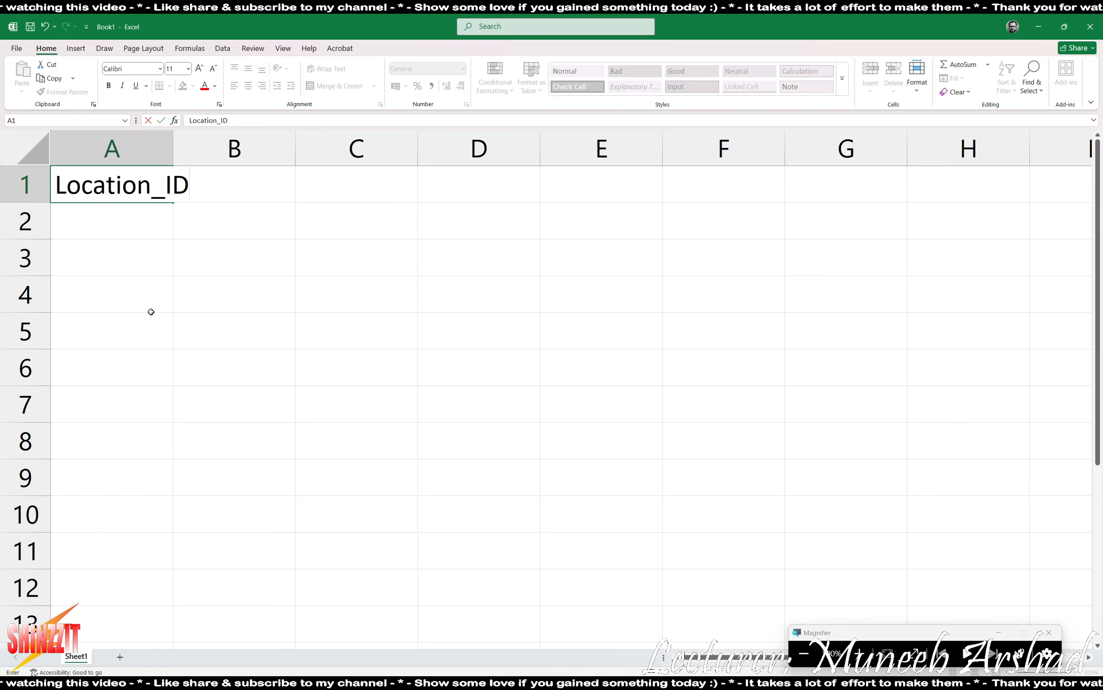
key(Return)
text(L1)
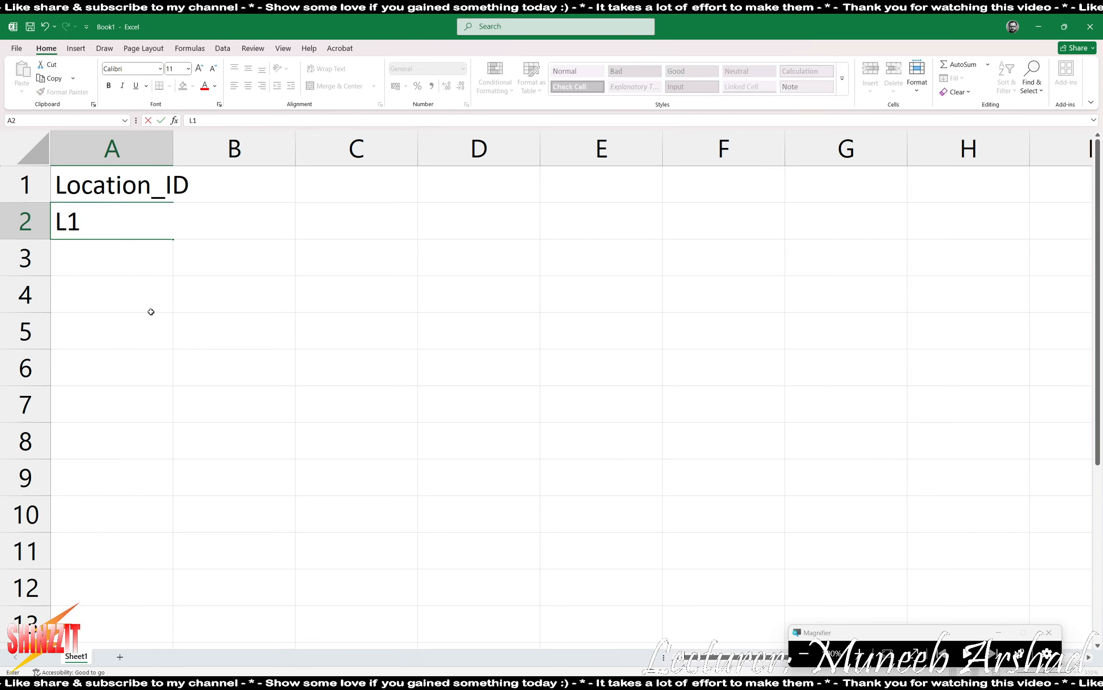
key(Return)
text(L2)
key(Return)
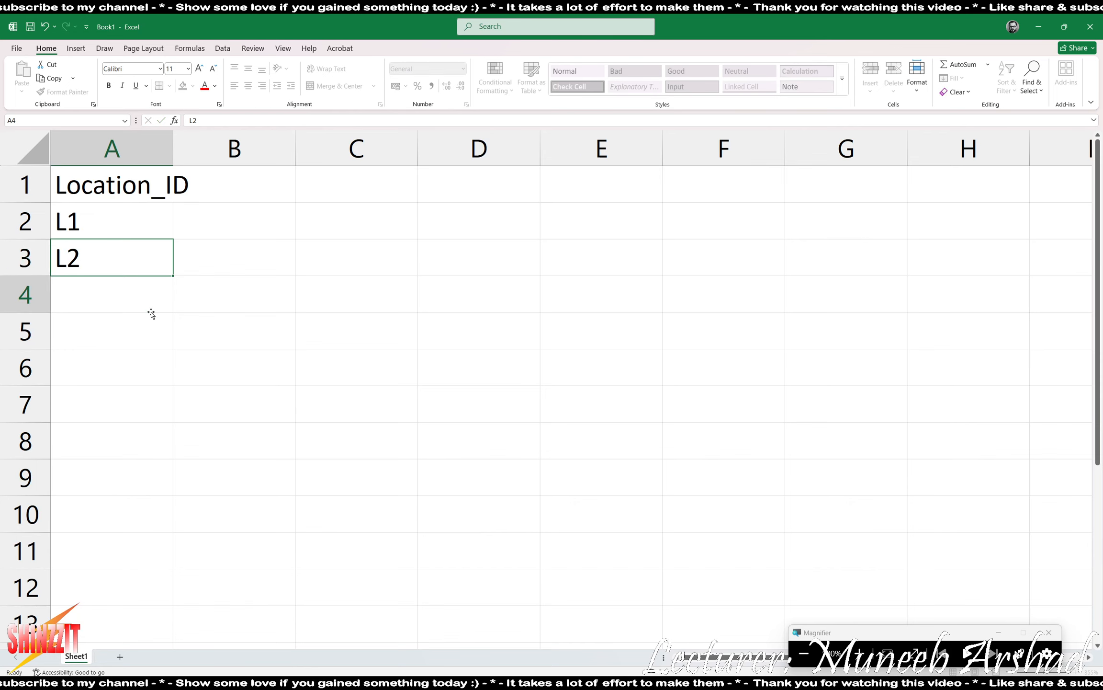
text(L2)
key(BackSpace)
text(3)
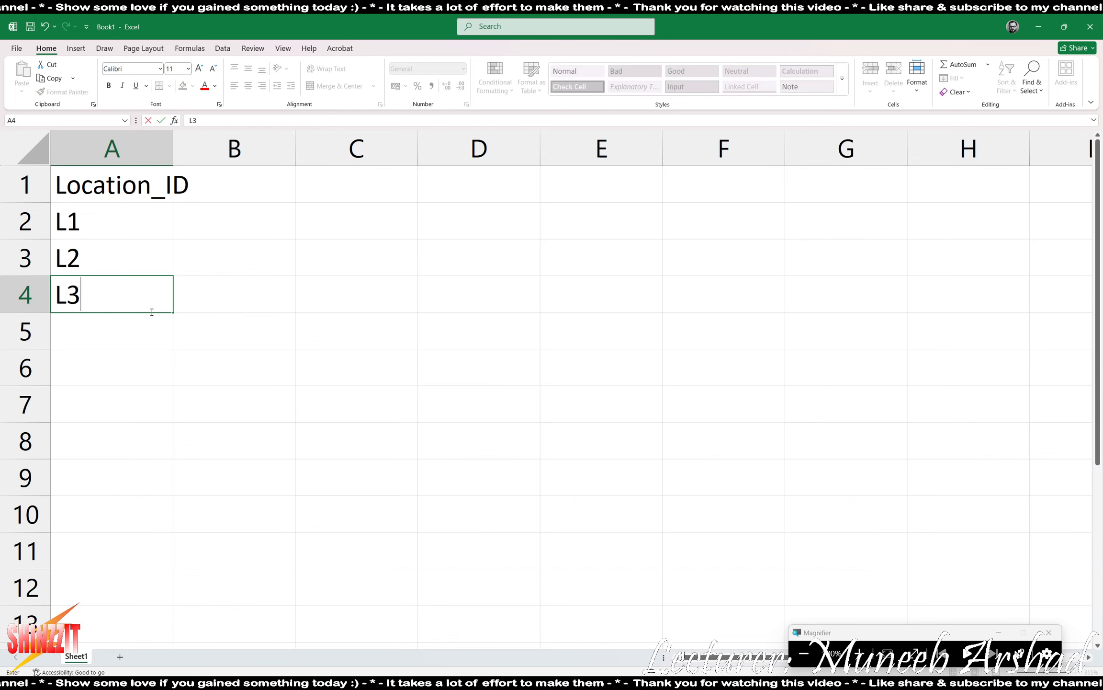
key(Return)
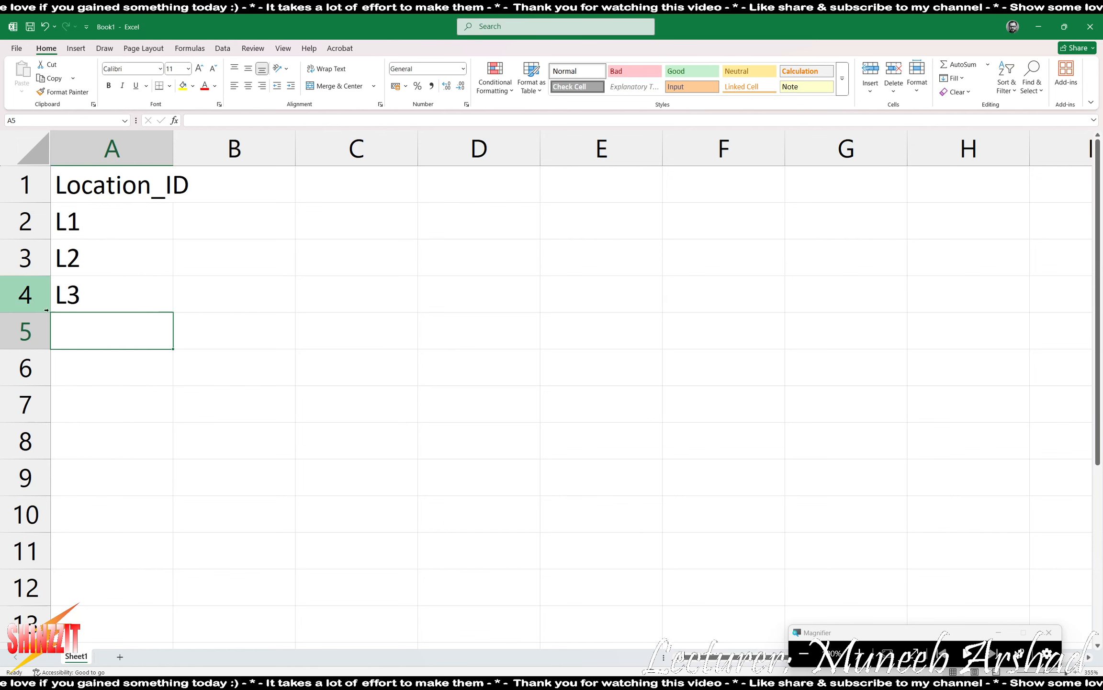
double_click(174, 138)
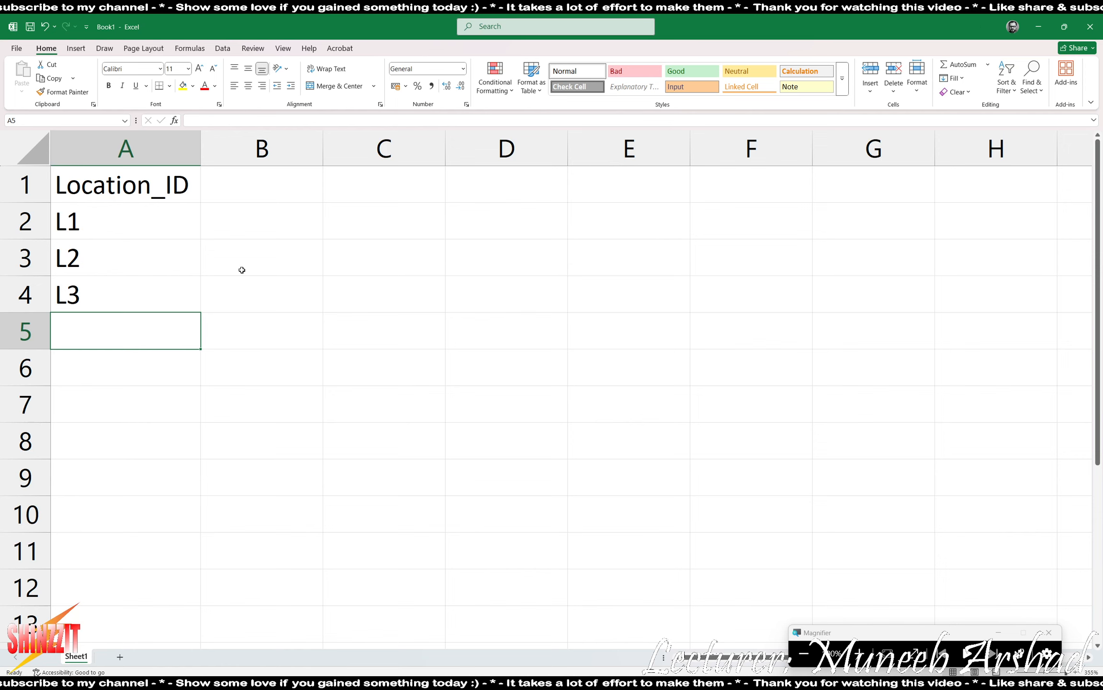
click(278, 269)
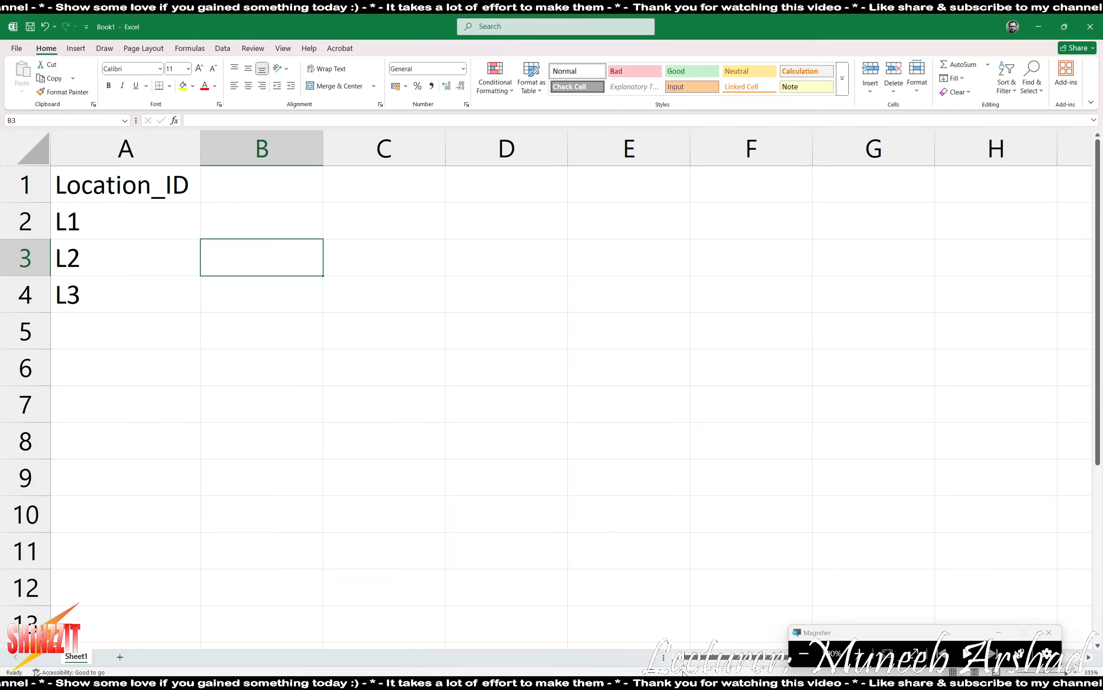
Return to the Motherboard_edited workbook and widen the Number_in_stock column to fit its header.
mouse_move(765, 680)
click(658, 615)
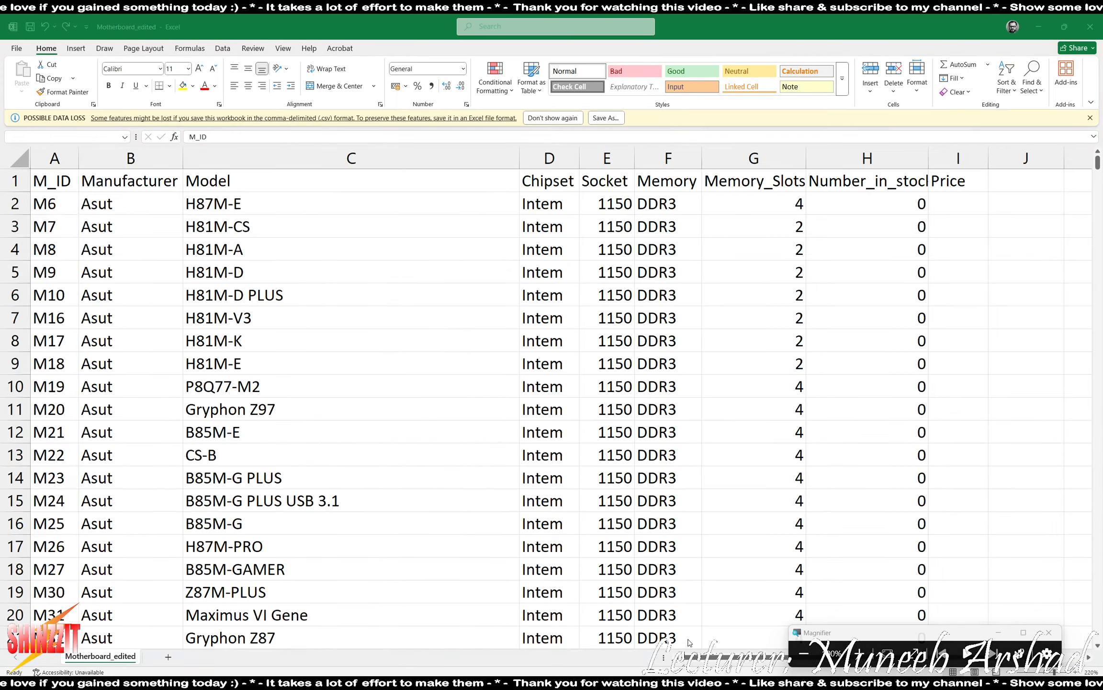
click(760, 295)
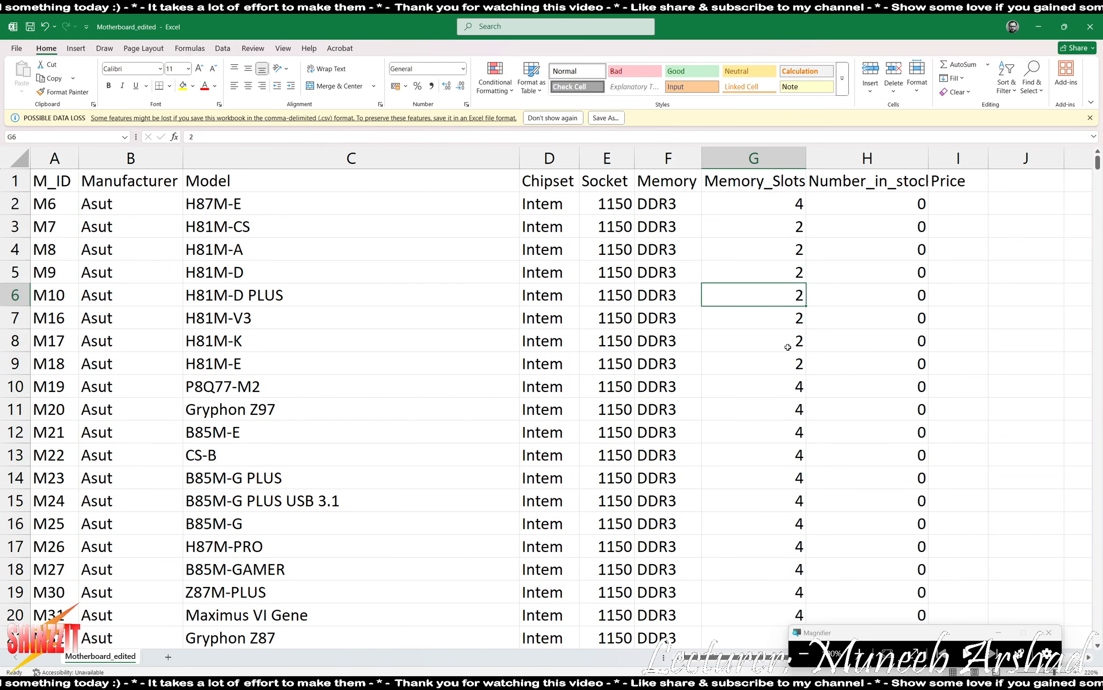
double_click(931, 154)
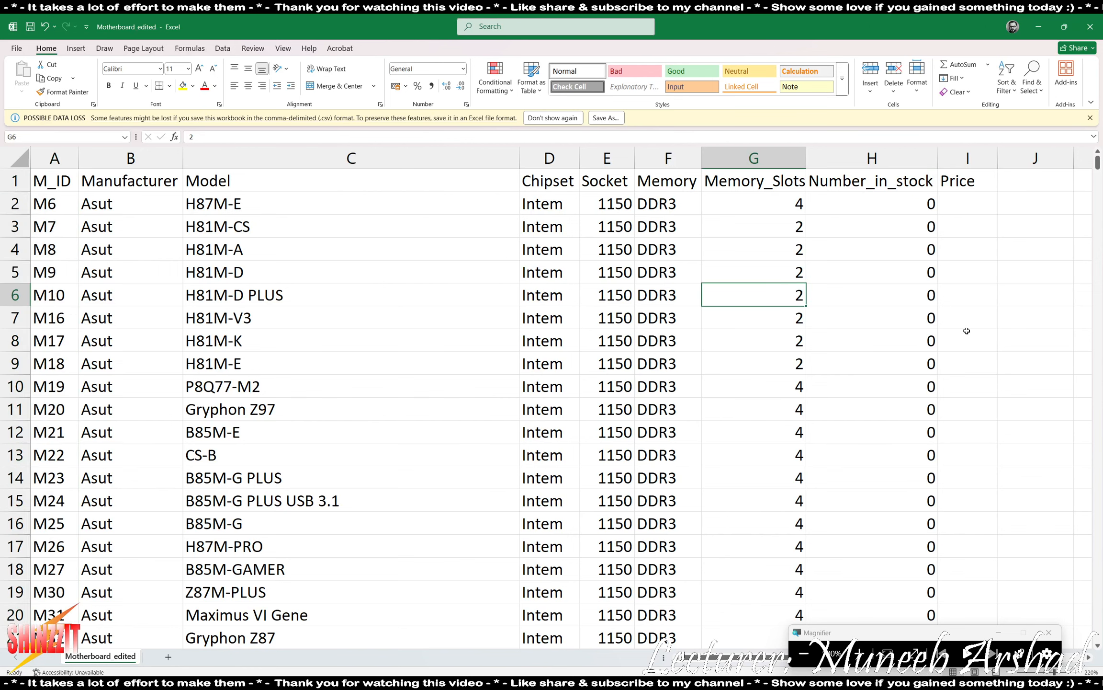
click(629, 383)
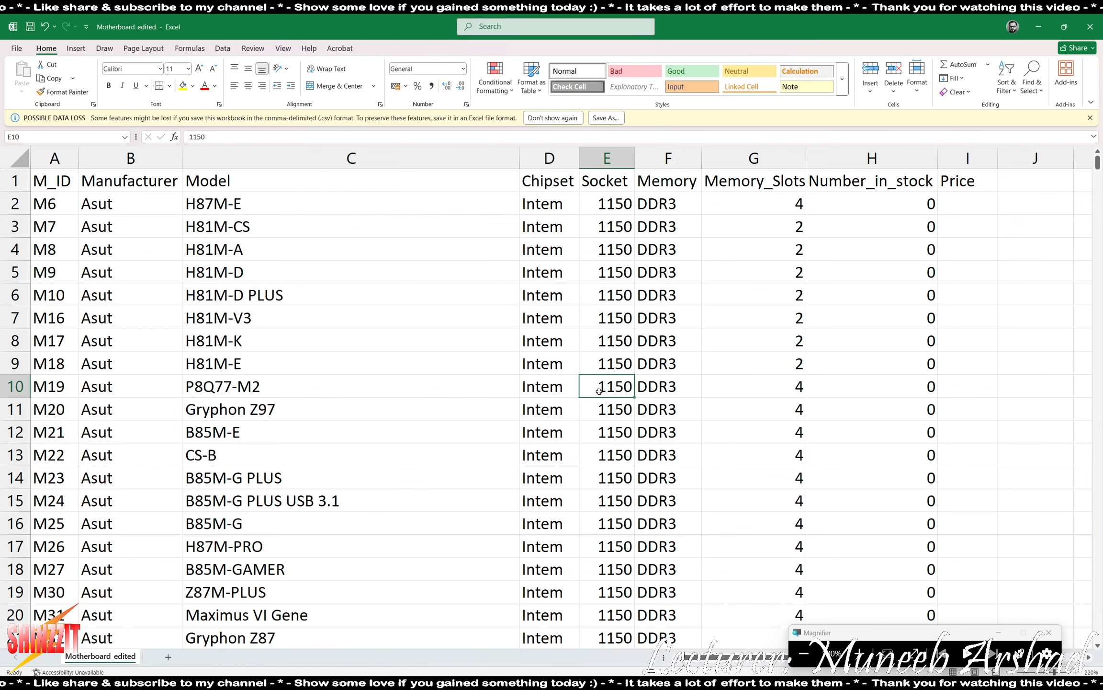
Select all motherboard IDs from A2 to the last record and move the Magnifier window aside to read the selection's count.
click(474, 415)
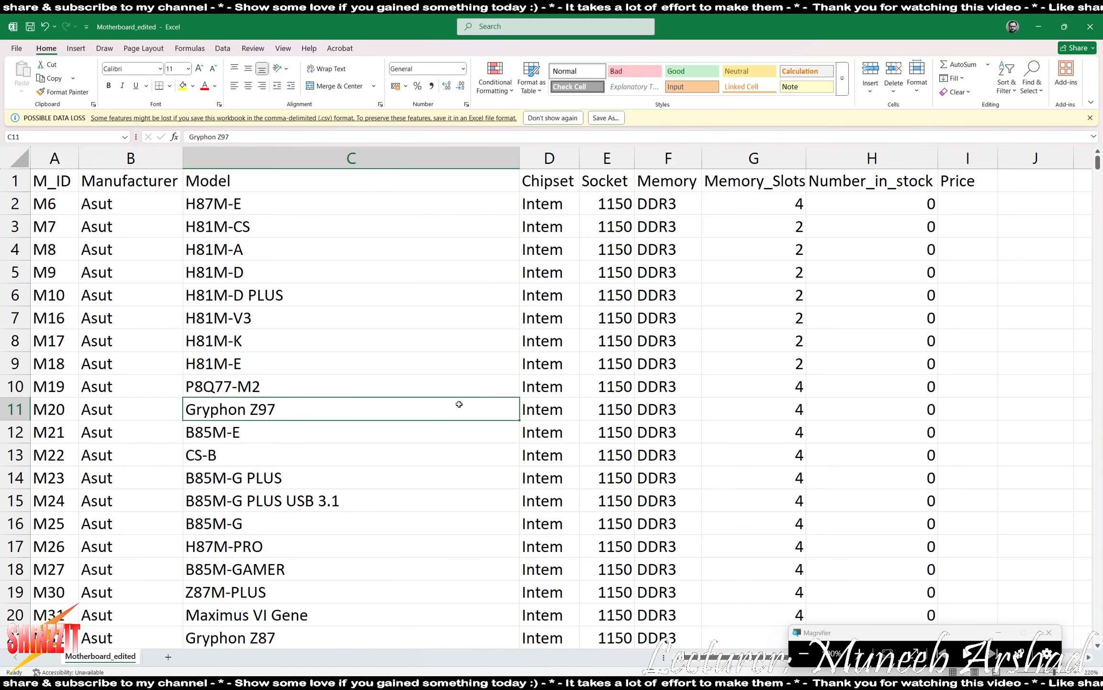
click(52, 206)
drag(55, 206, 58, 607)
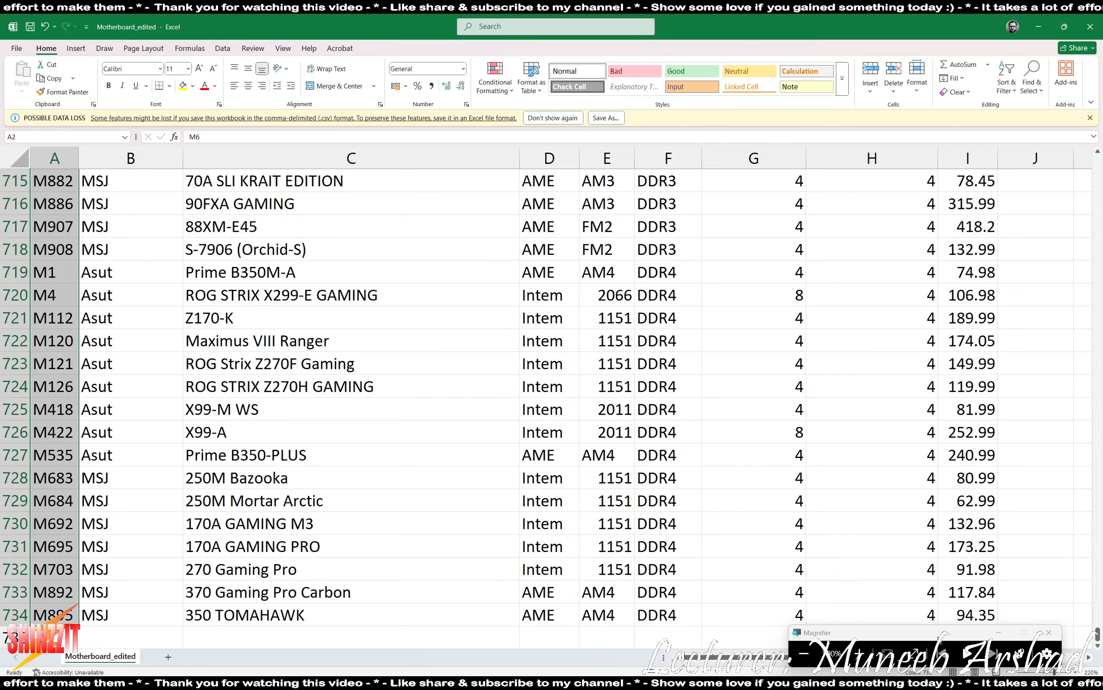
drag(929, 632, 945, 610)
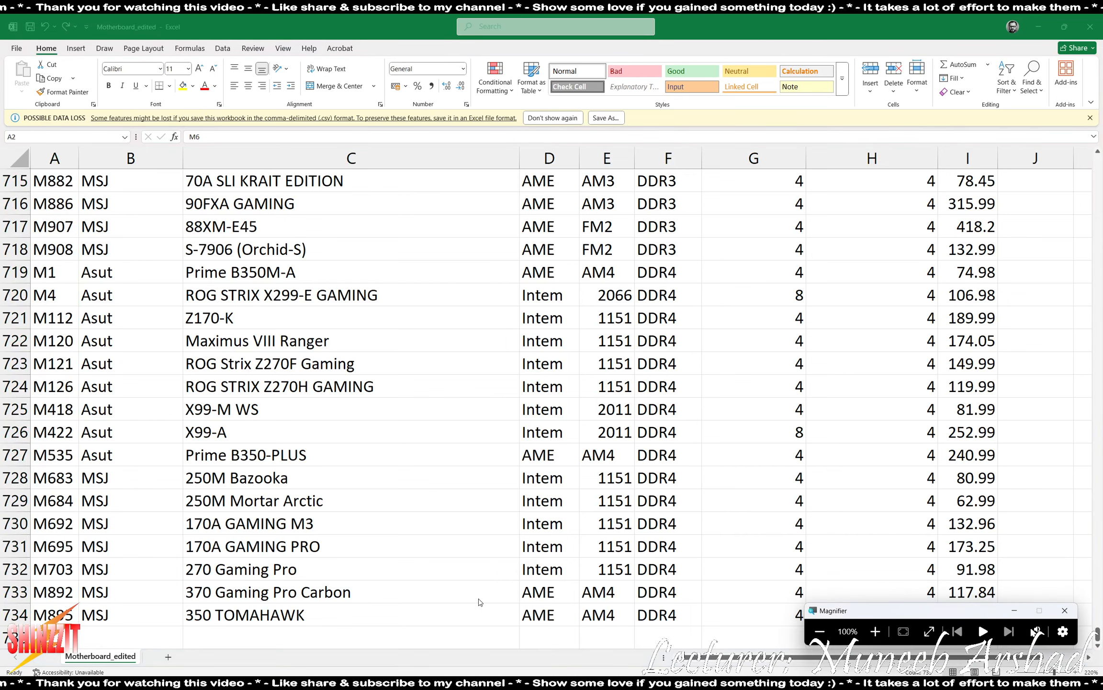
click(494, 587)
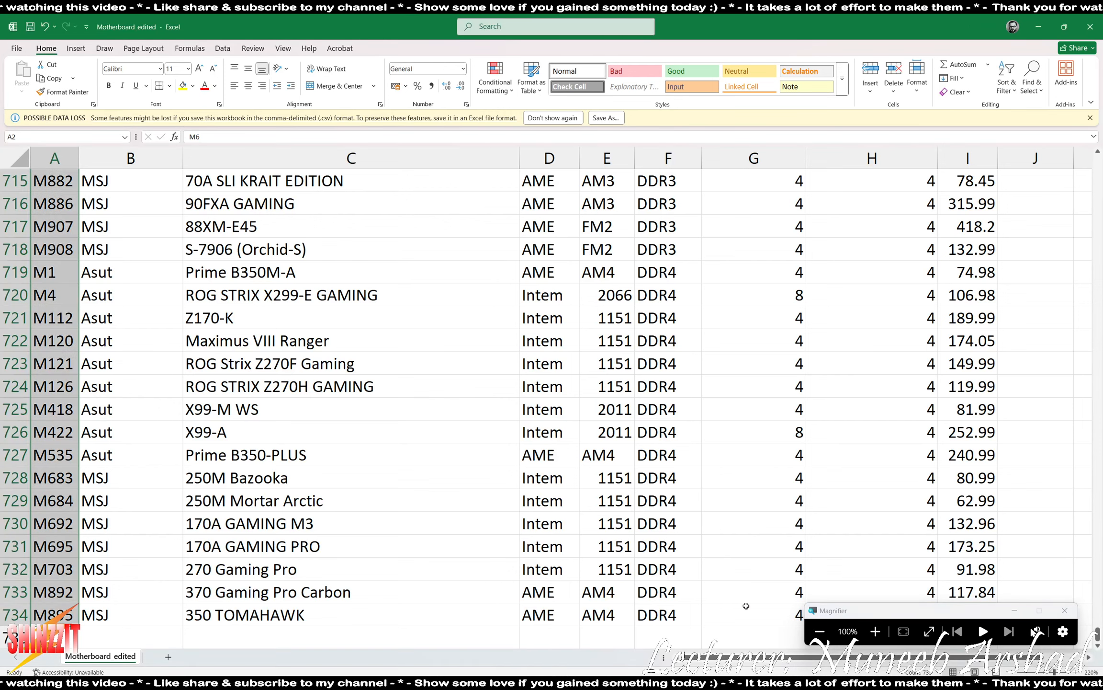
drag(931, 612, 940, 625)
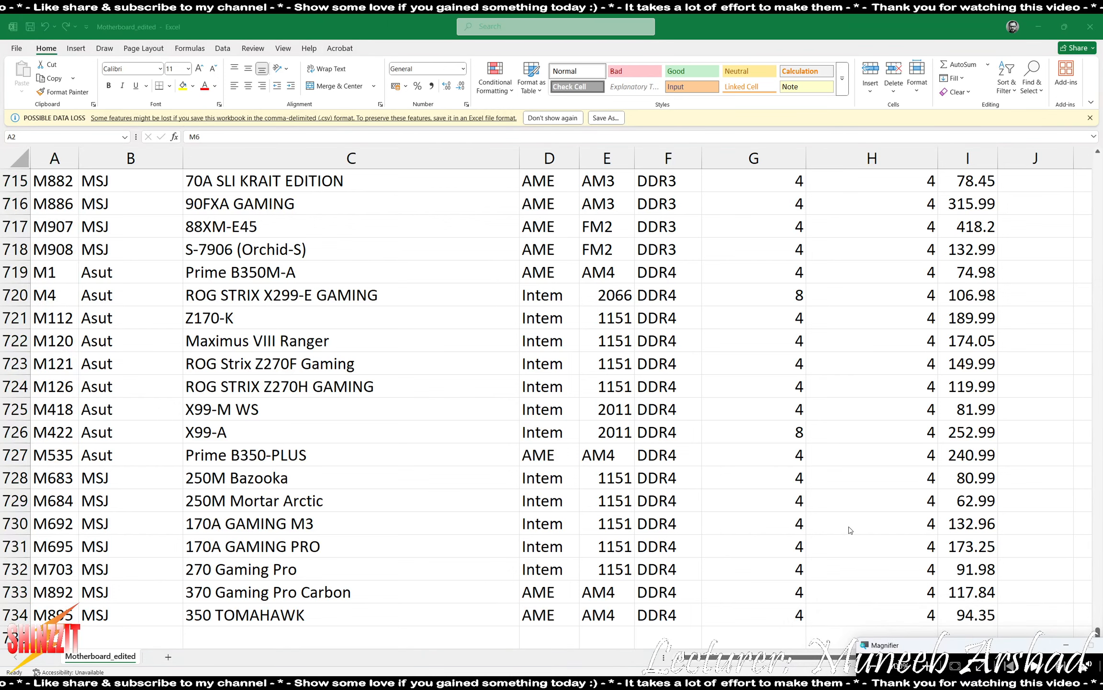
scroll(848, 534, up, 20)
scroll(953, 536, up, 20)
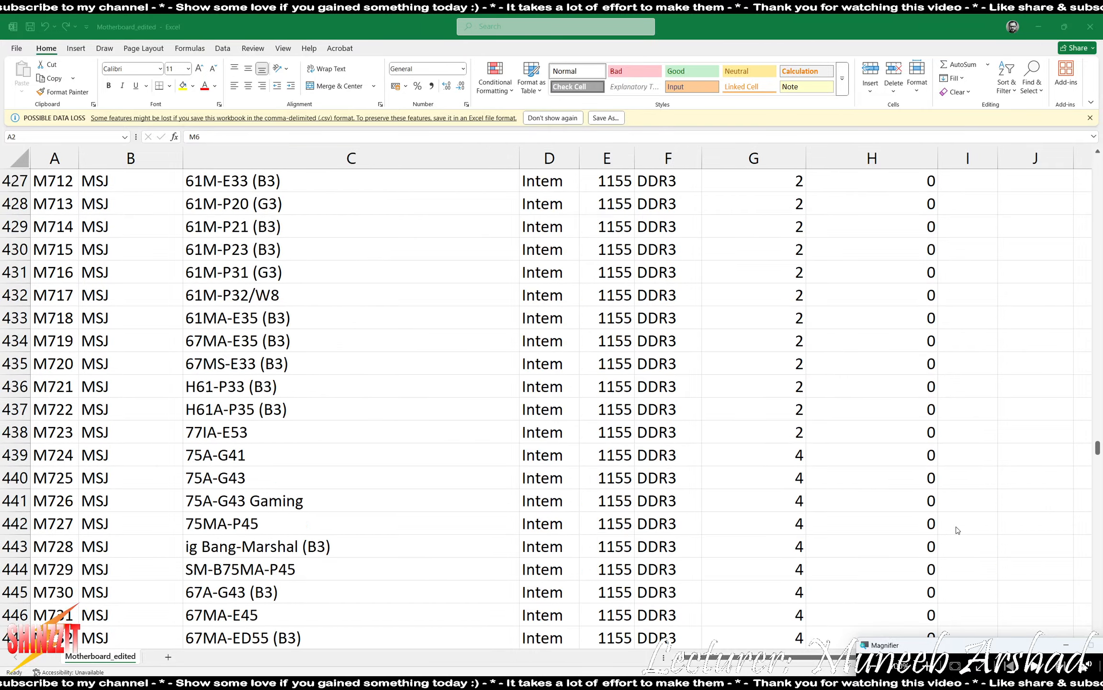
scroll(960, 529, up, 20)
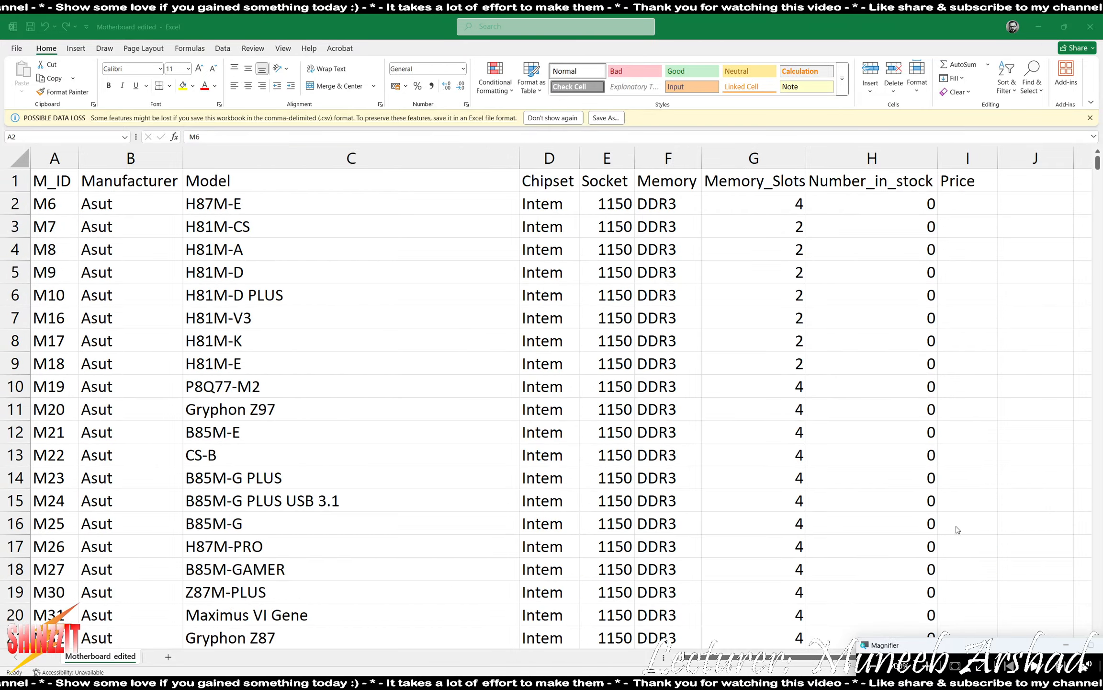
Total the Number_in_stock column in H736 with the formula =SUM(H2:H734).
click(894, 201)
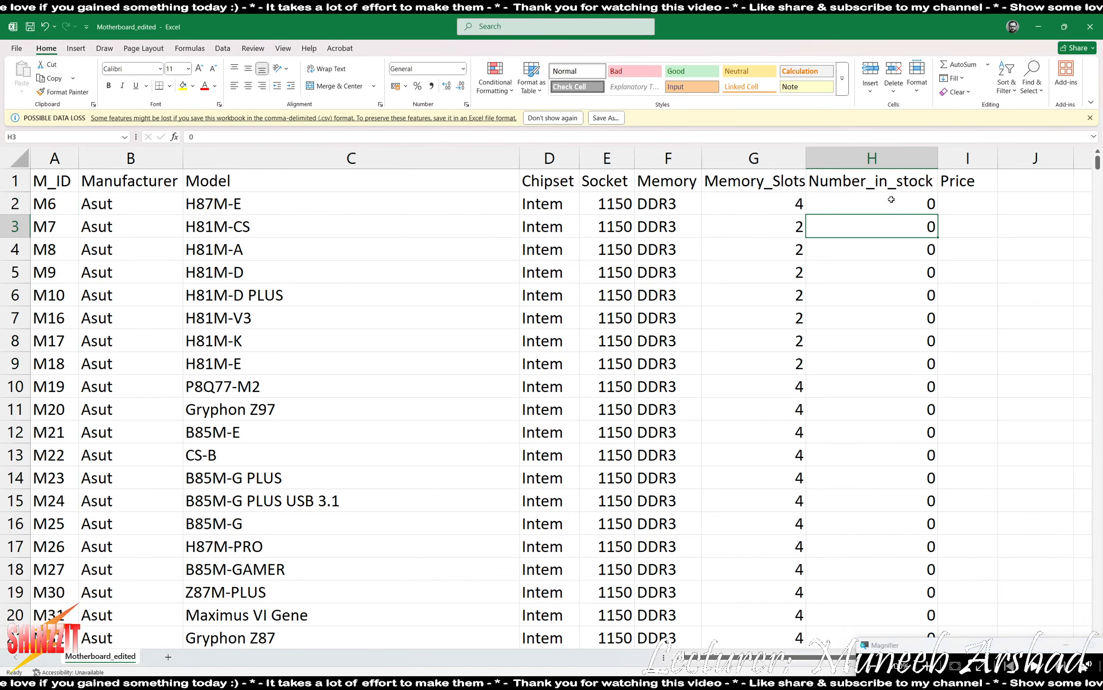
drag(886, 210, 884, 554)
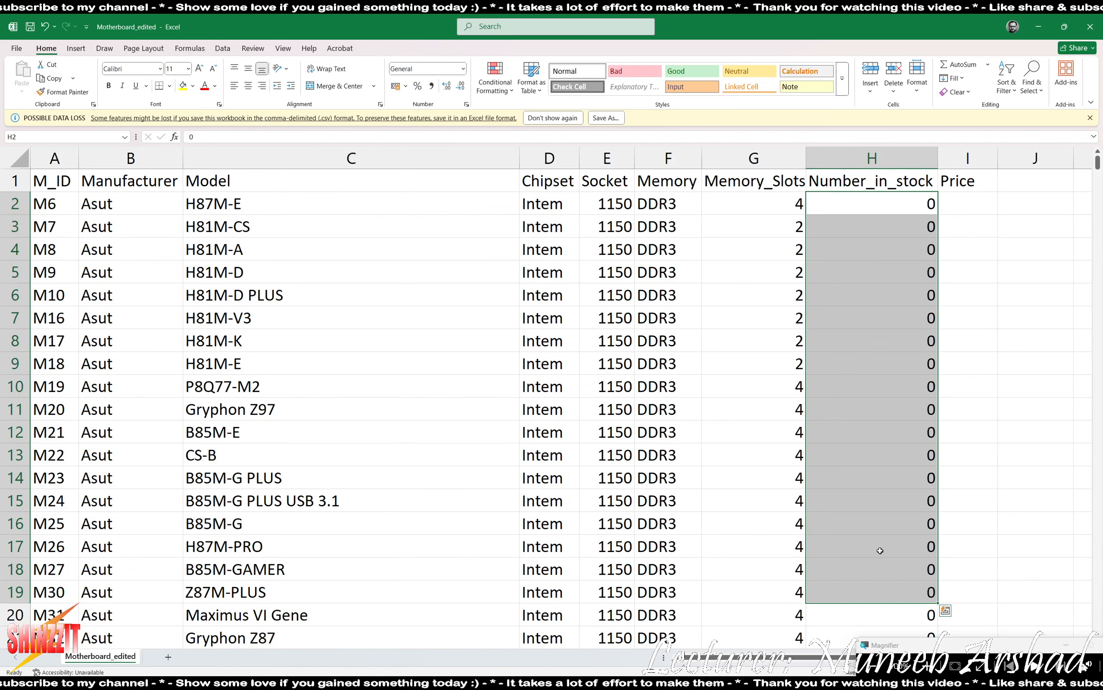
scroll(879, 550, down, 20)
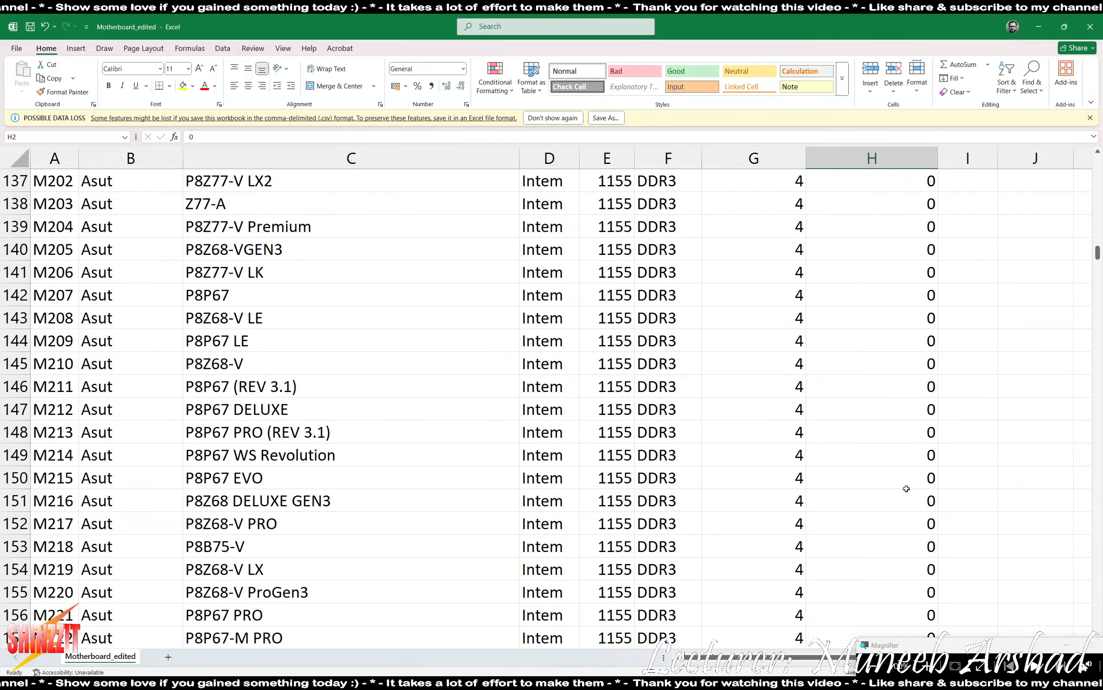
scroll(915, 478, down, 20)
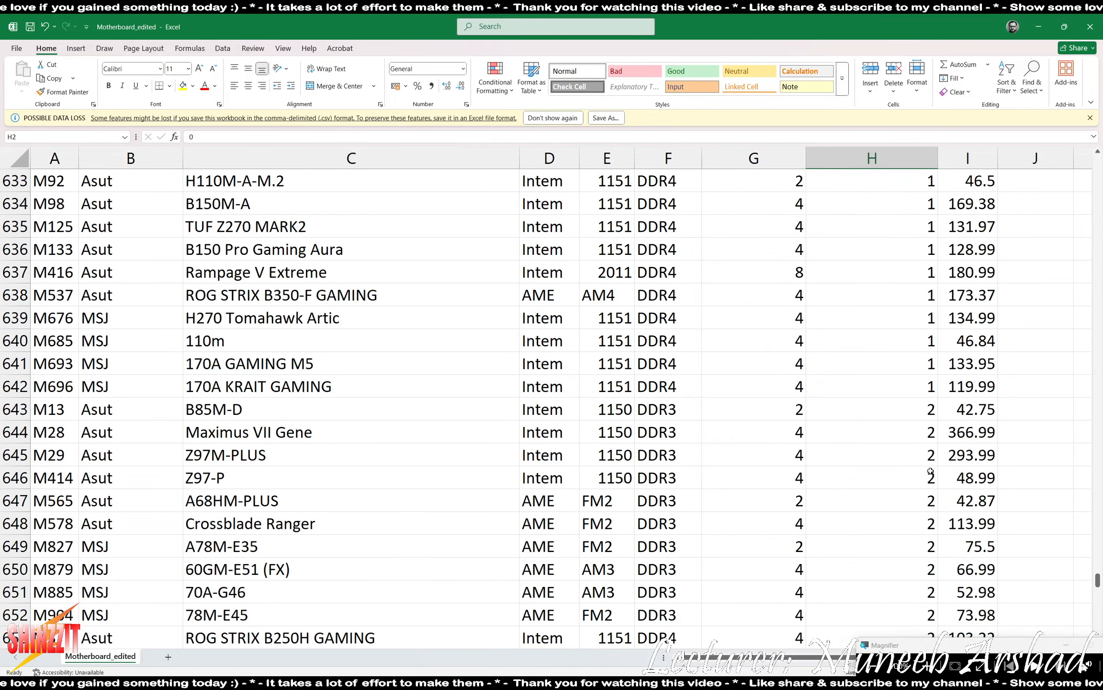
scroll(930, 469, down, 5)
scroll(935, 458, up, 8)
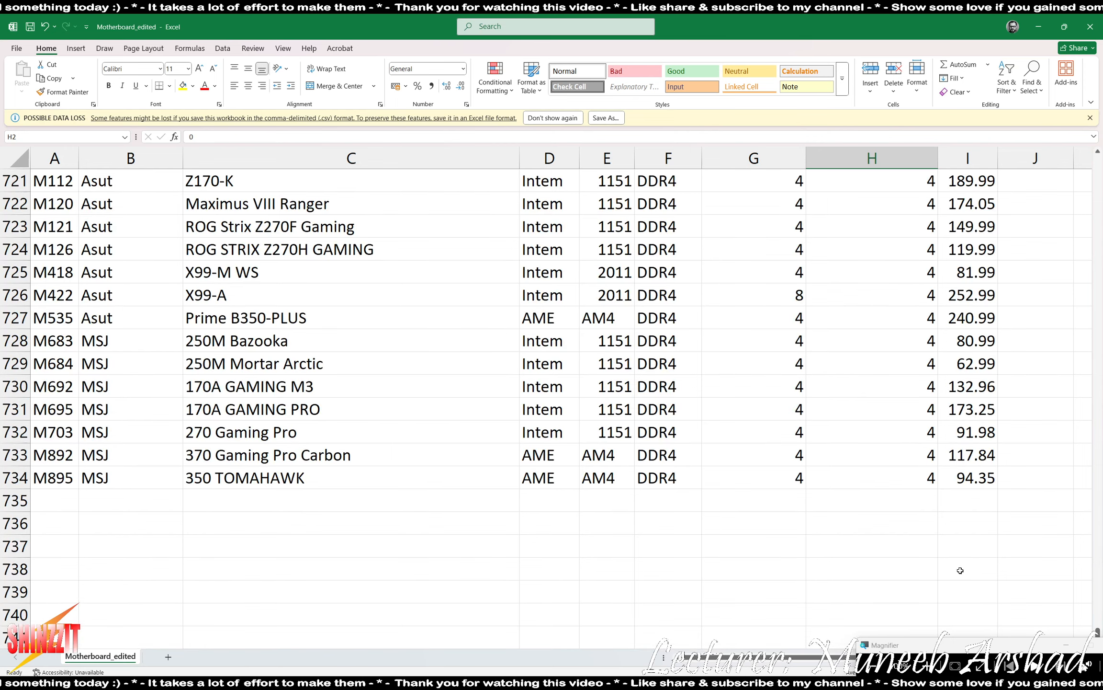
click(914, 515)
text(=sum()
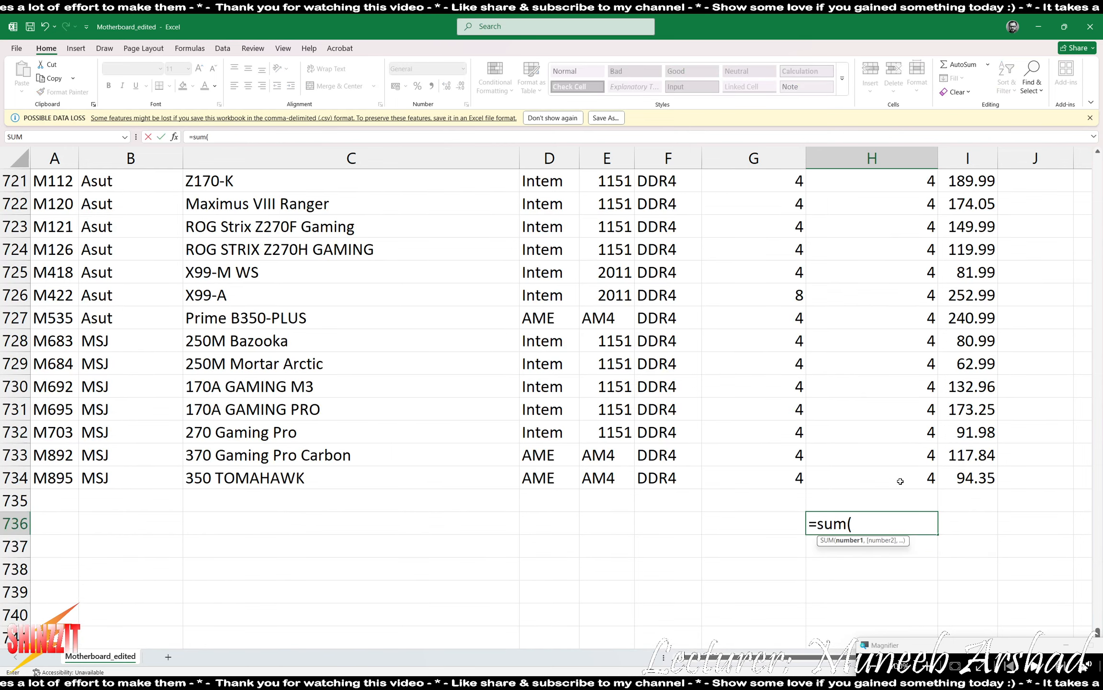
drag(901, 480, 888, 216)
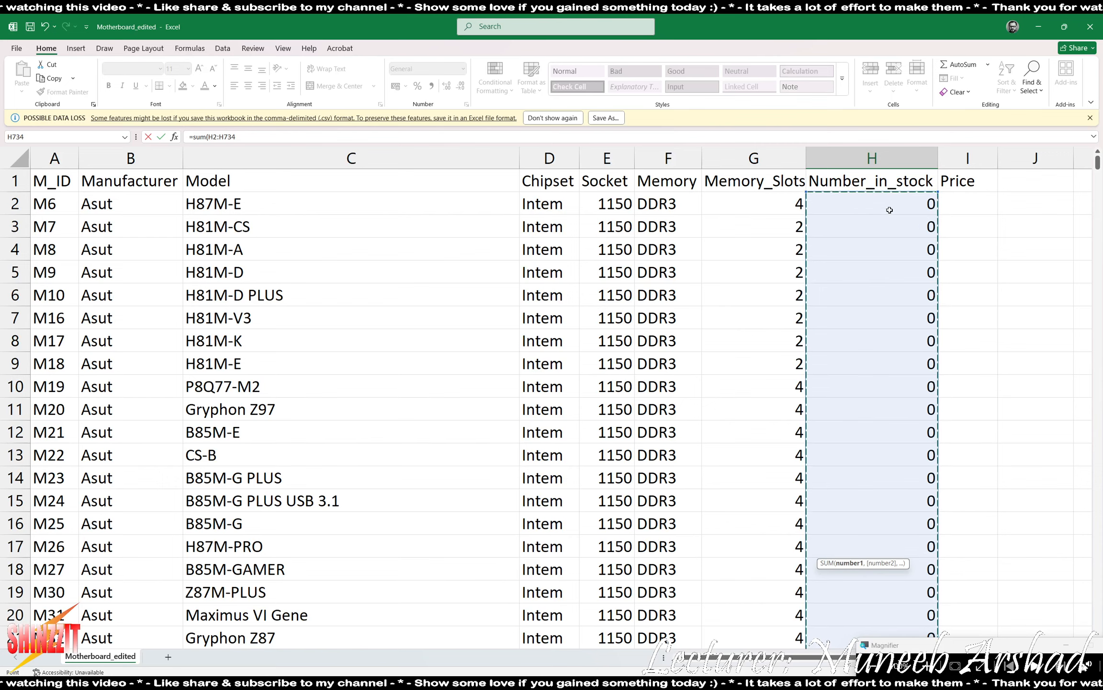
key(Return)
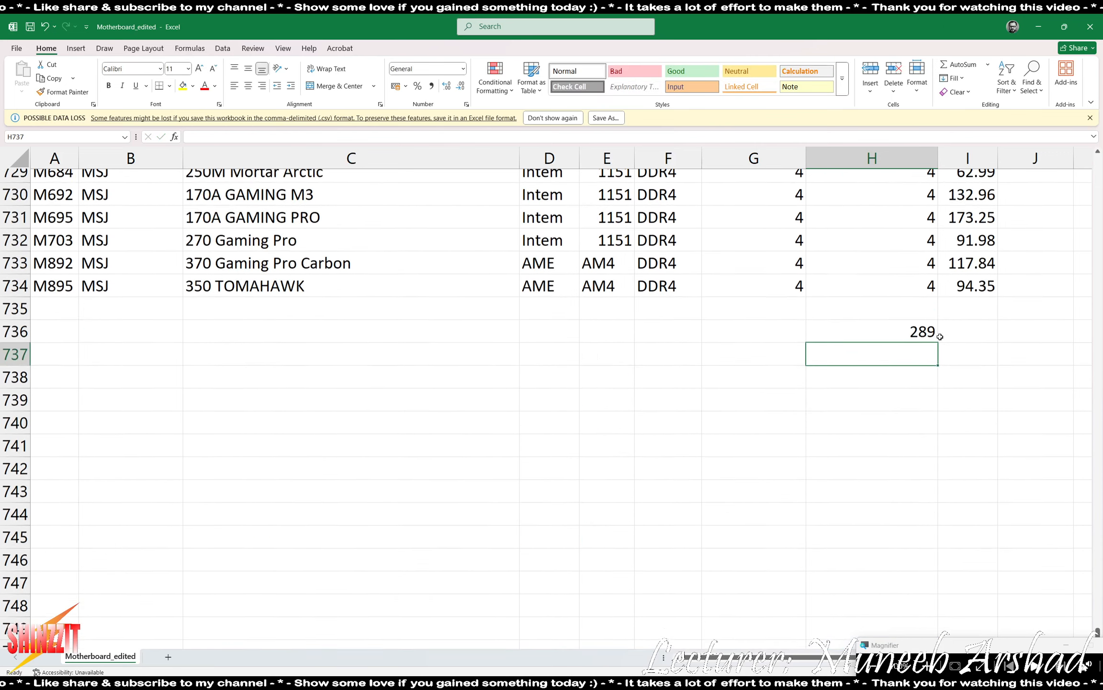
click(928, 256)
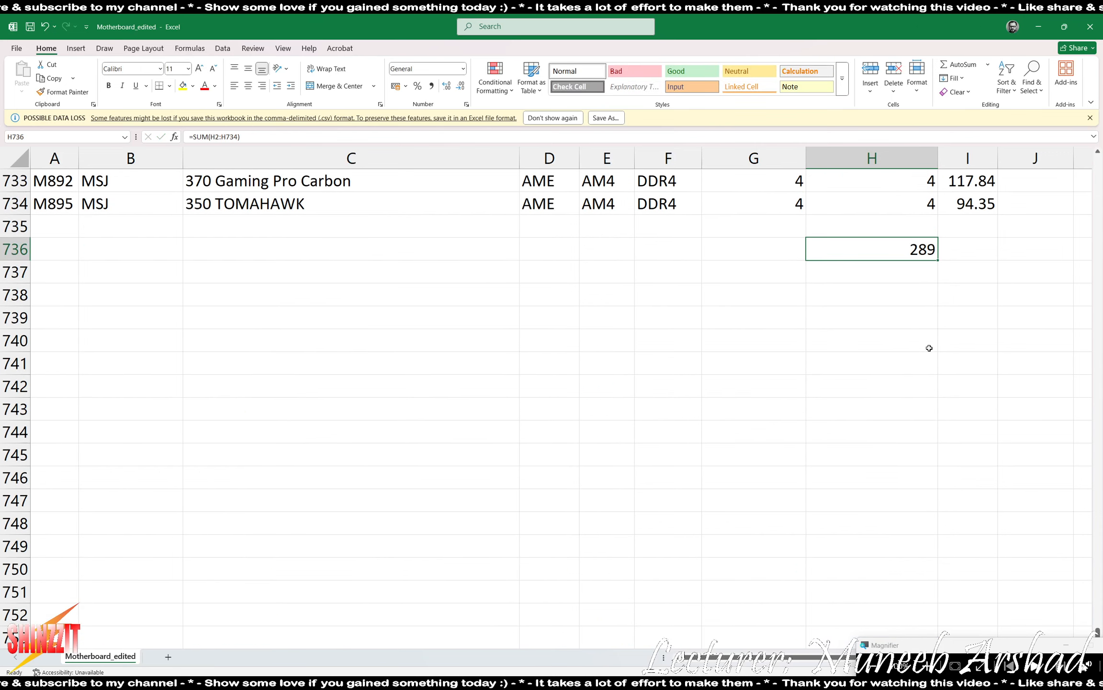
Examine the last motherboard record and the stock quantities above it against the total below the Number_in_stock column.
click(889, 324)
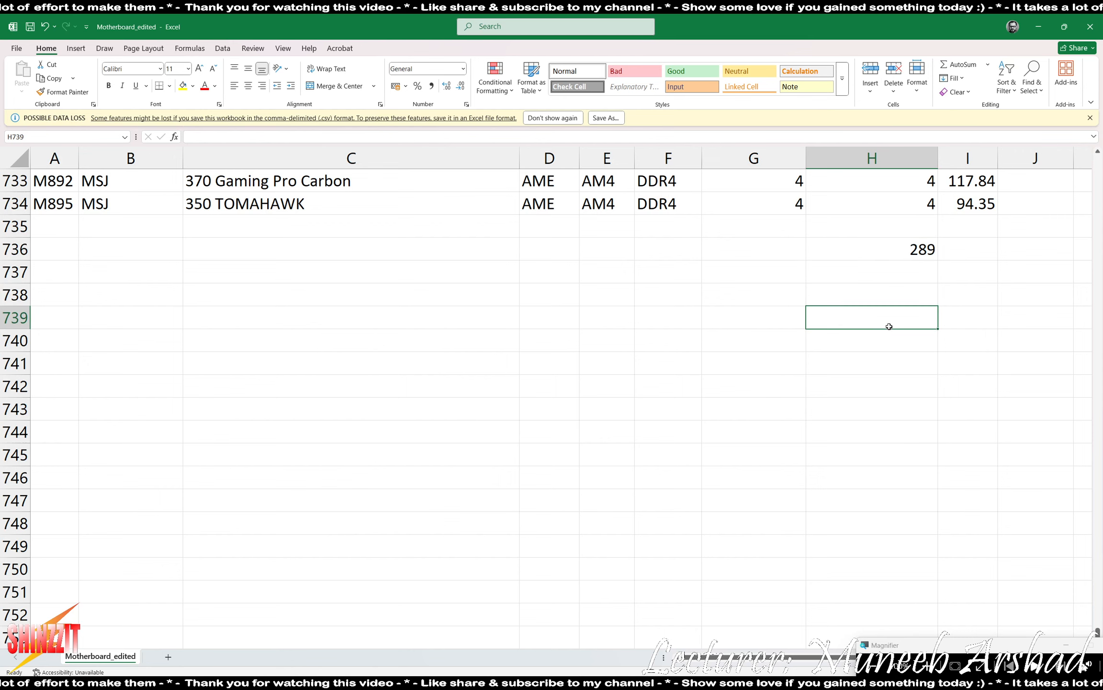
click(912, 258)
scroll(952, 339, up, 3)
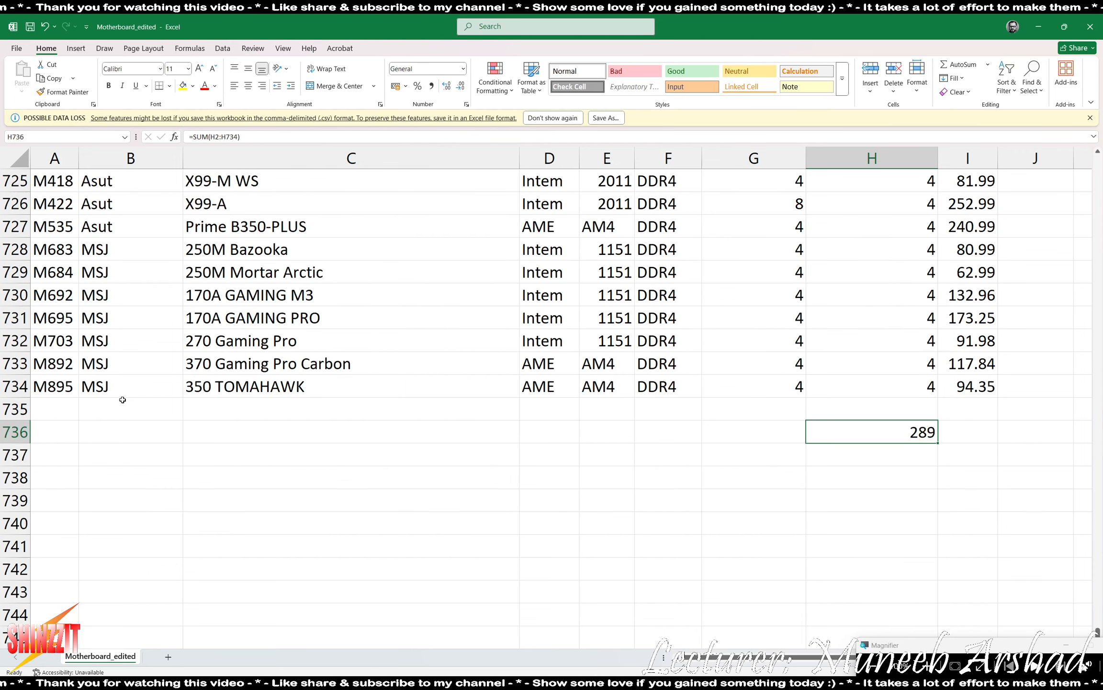
click(71, 381)
drag(71, 381, 920, 395)
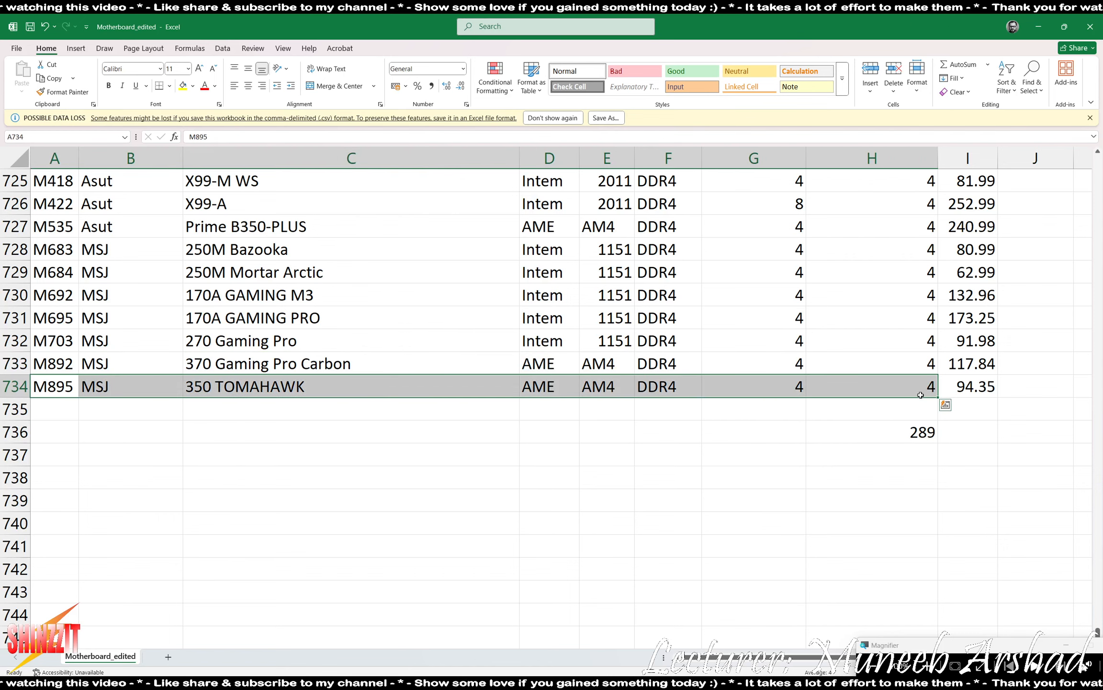
scroll(901, 409, up, 20)
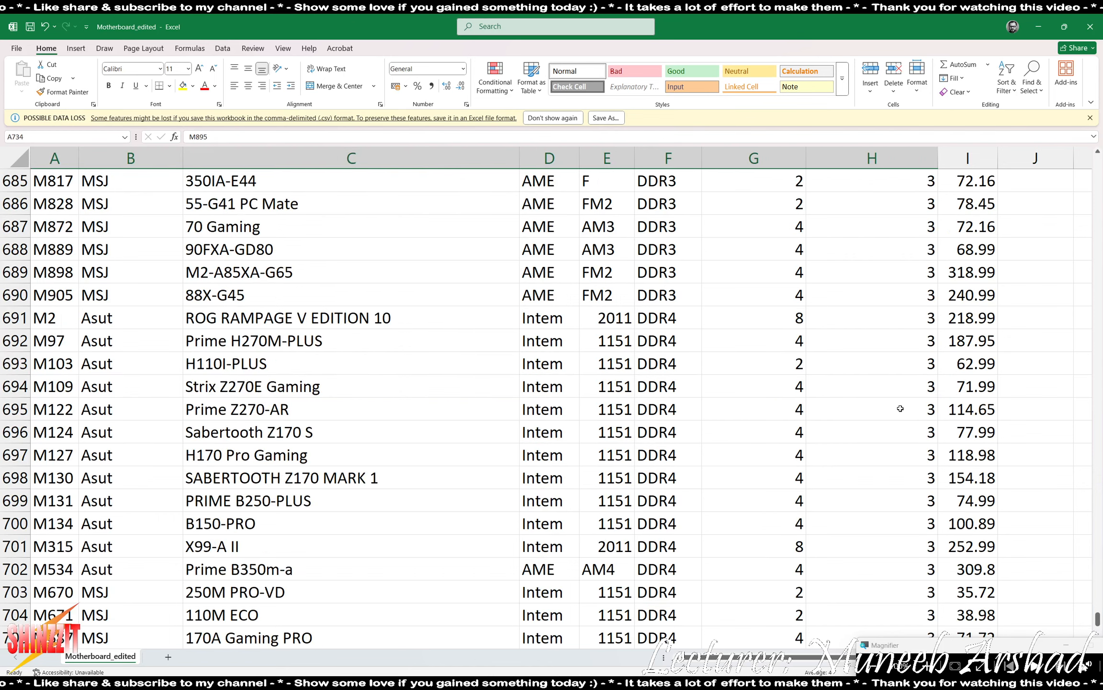
scroll(902, 436, up, 13)
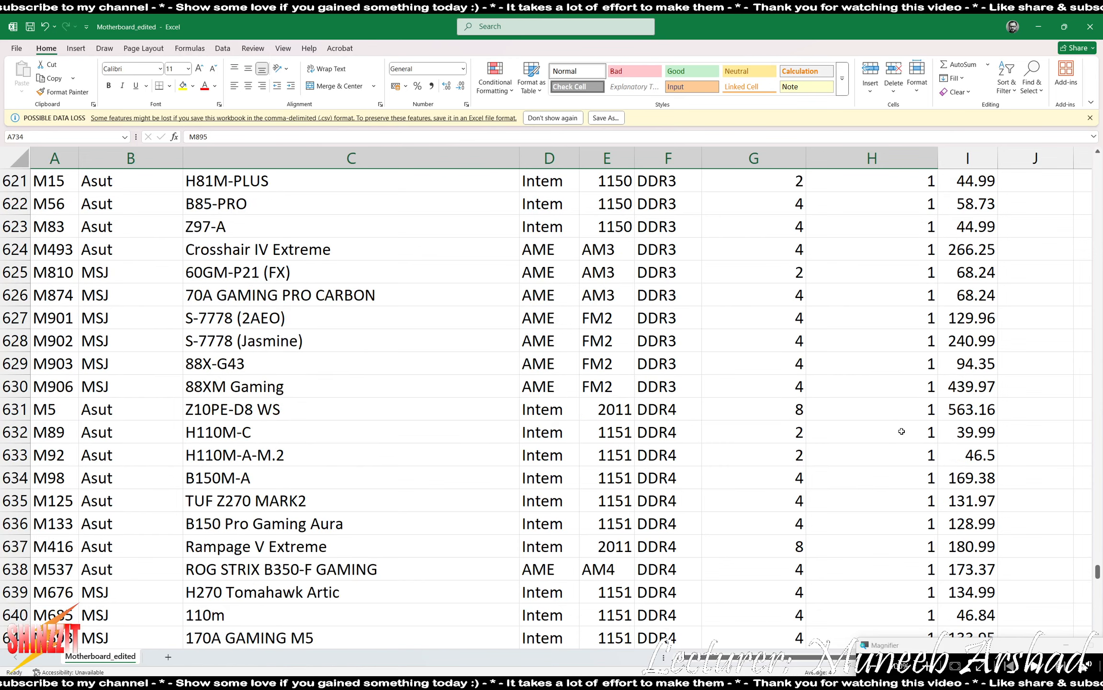
scroll(900, 433, up, 8)
scroll(908, 424, down, 20)
scroll(912, 419, down, 20)
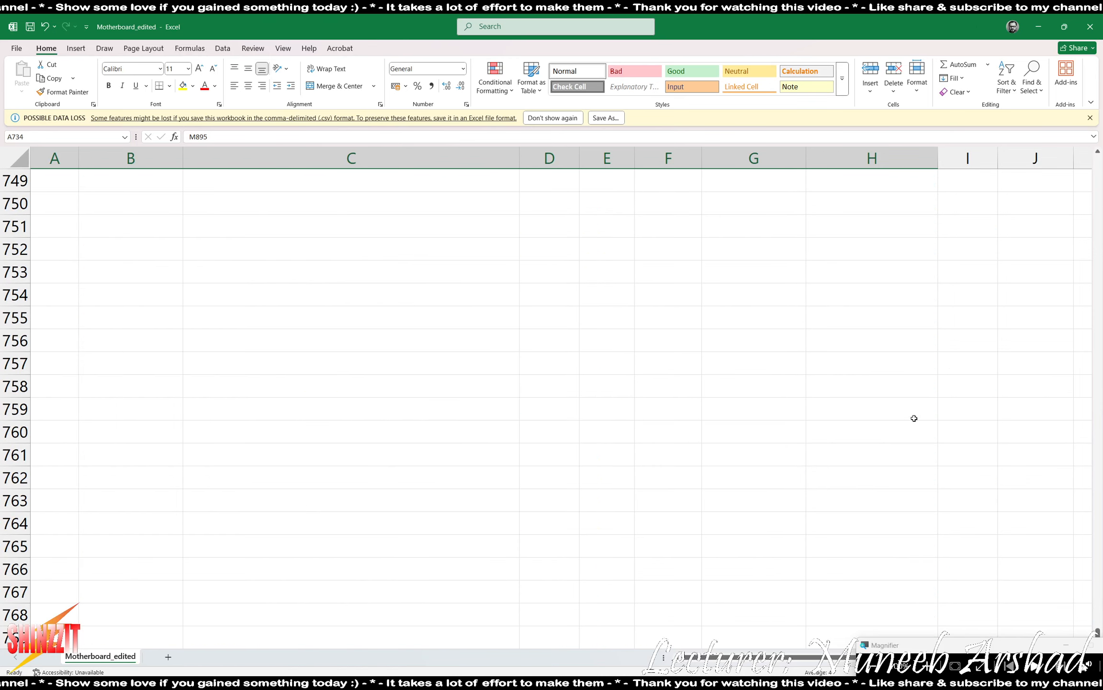
scroll(916, 407, up, 5)
Delete the stock total in H736 and switch to the locations workbook Book1.
click(914, 258)
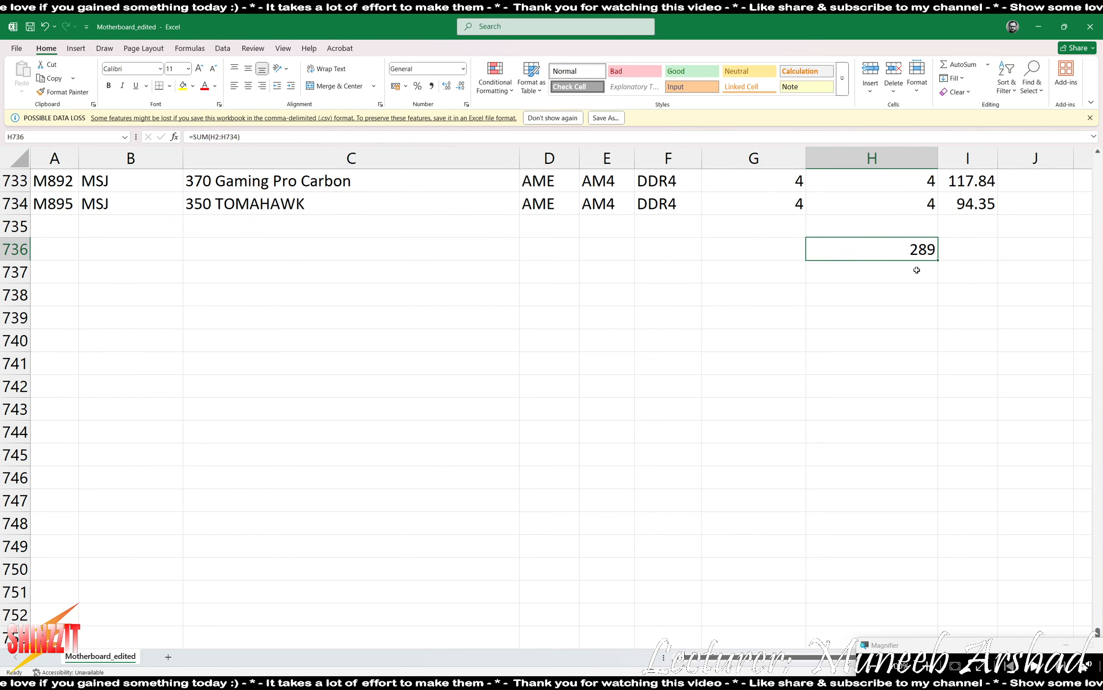
key(Delete)
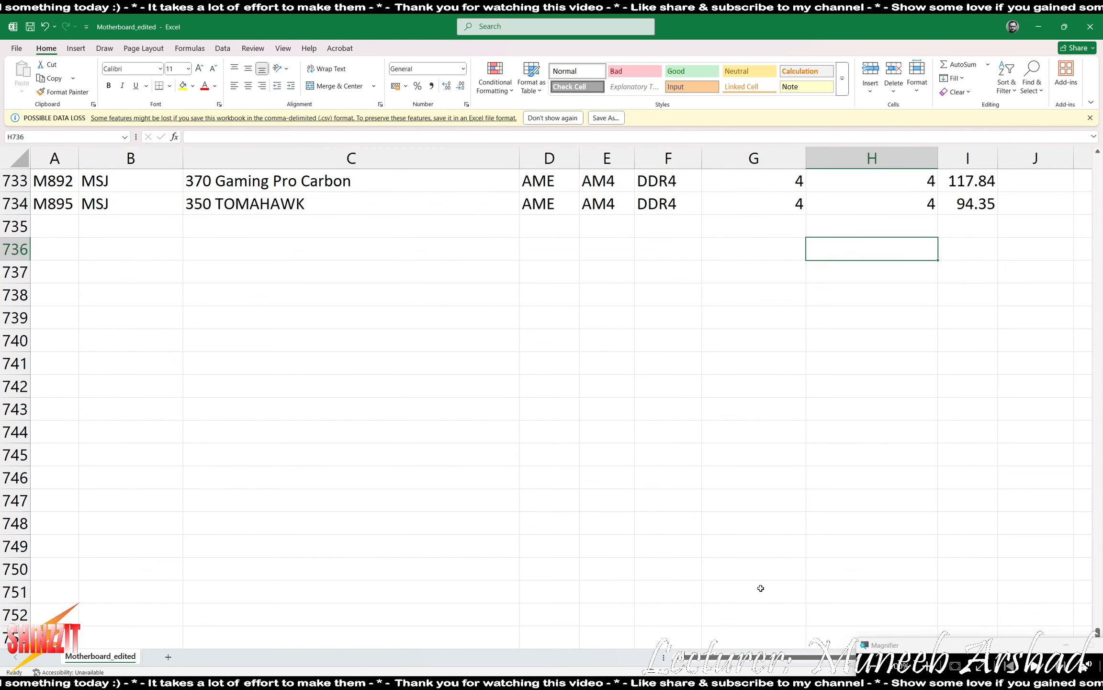
key(alt+Tab)
key(alt+Tab)
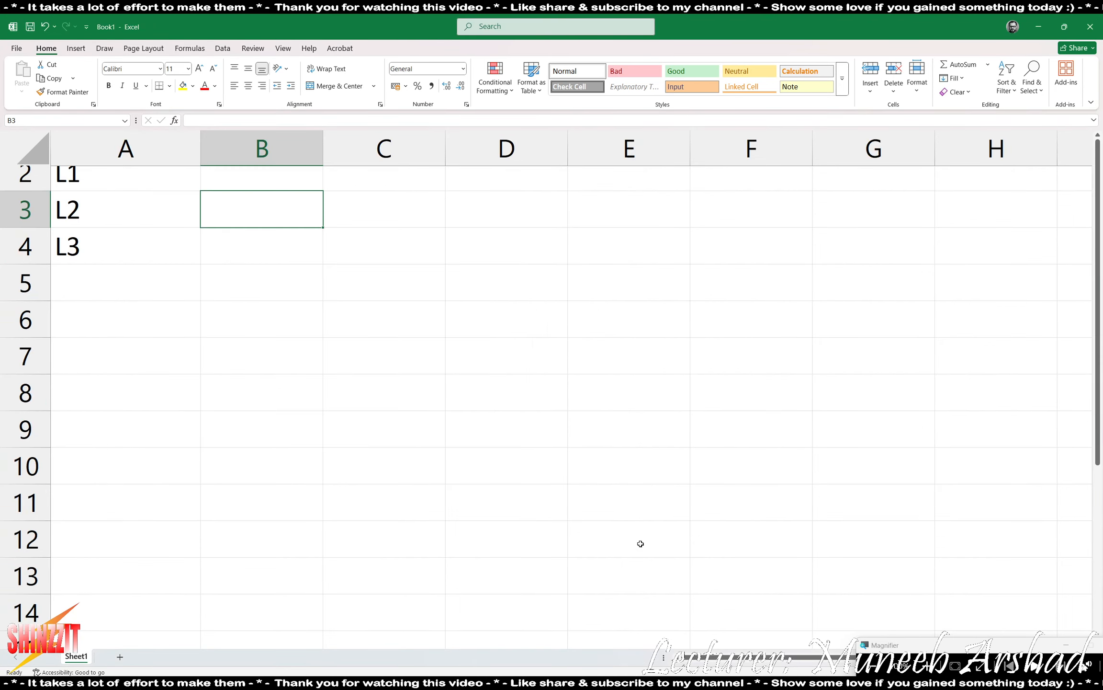
drag(165, 187, 169, 237)
click(173, 237)
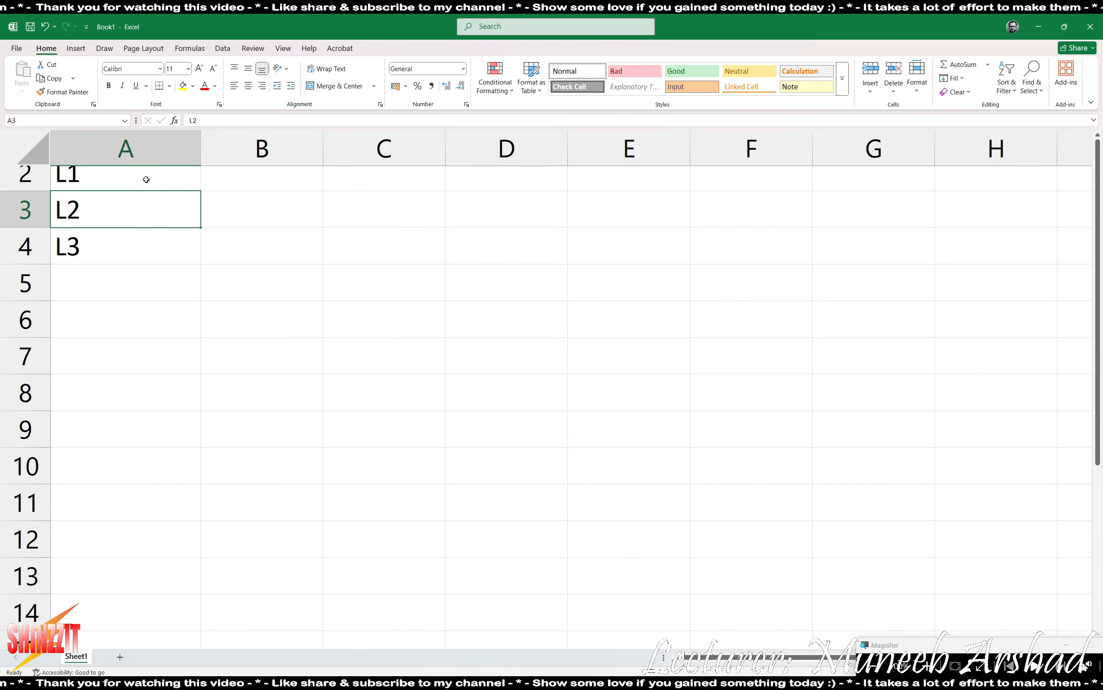
drag(146, 180, 195, 383)
key(ctrl+z)
drag(628, 282, 747, 283)
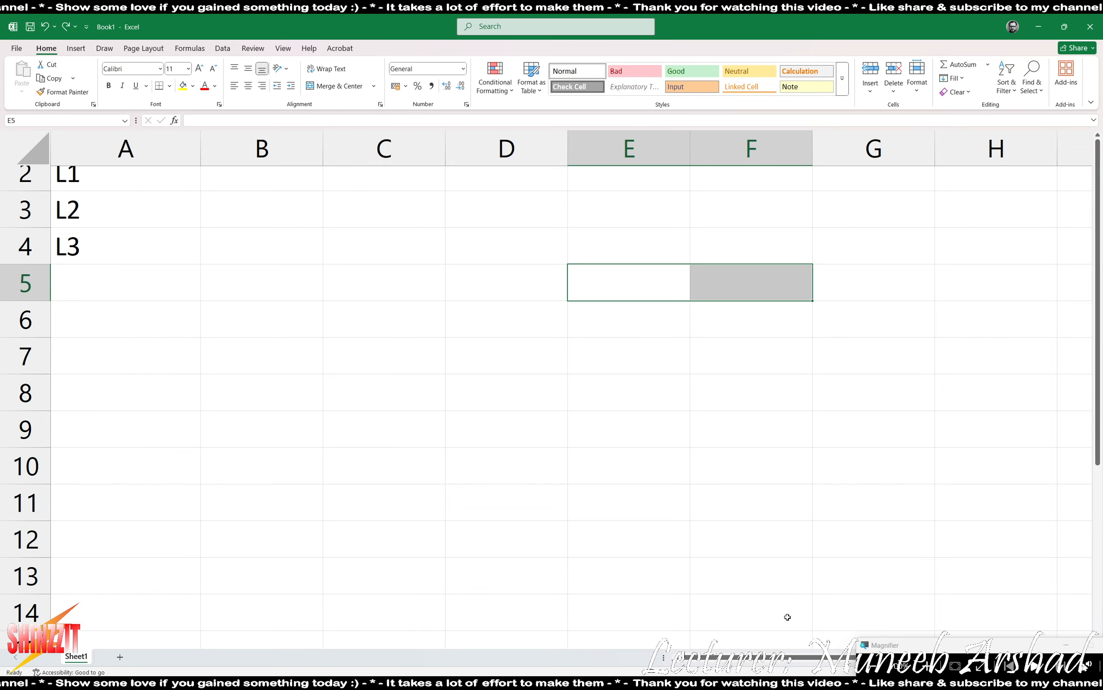
click(778, 585)
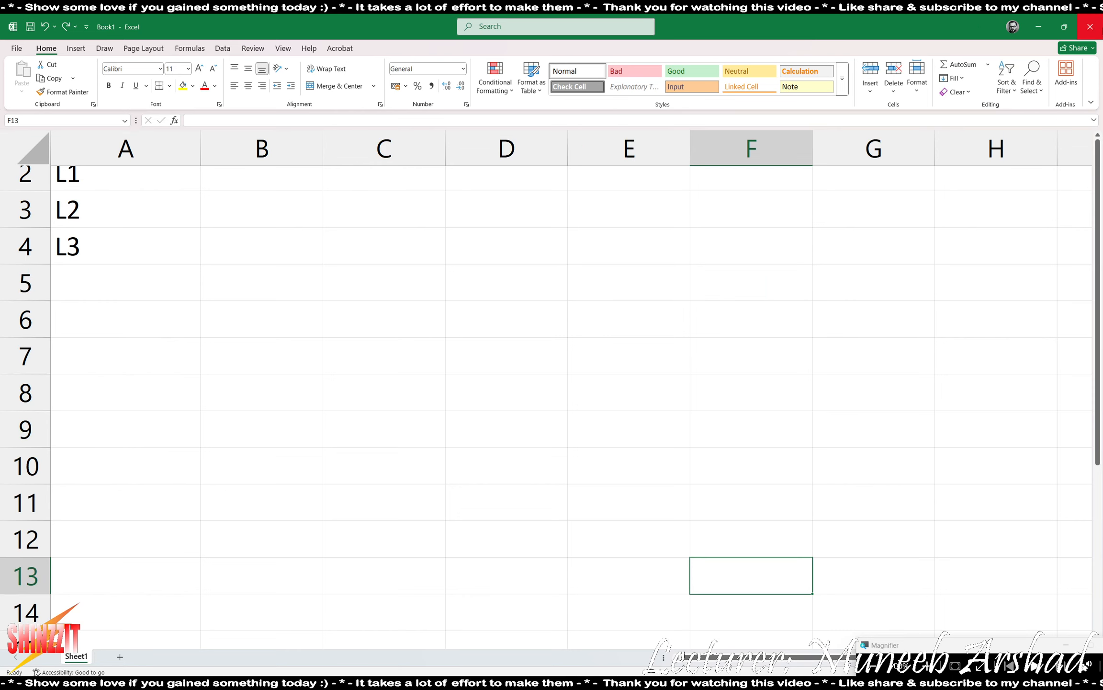
Extend the Location_ID series from A2:A4 down column A to L289 in A290.
click(1098, 136)
click(394, 283)
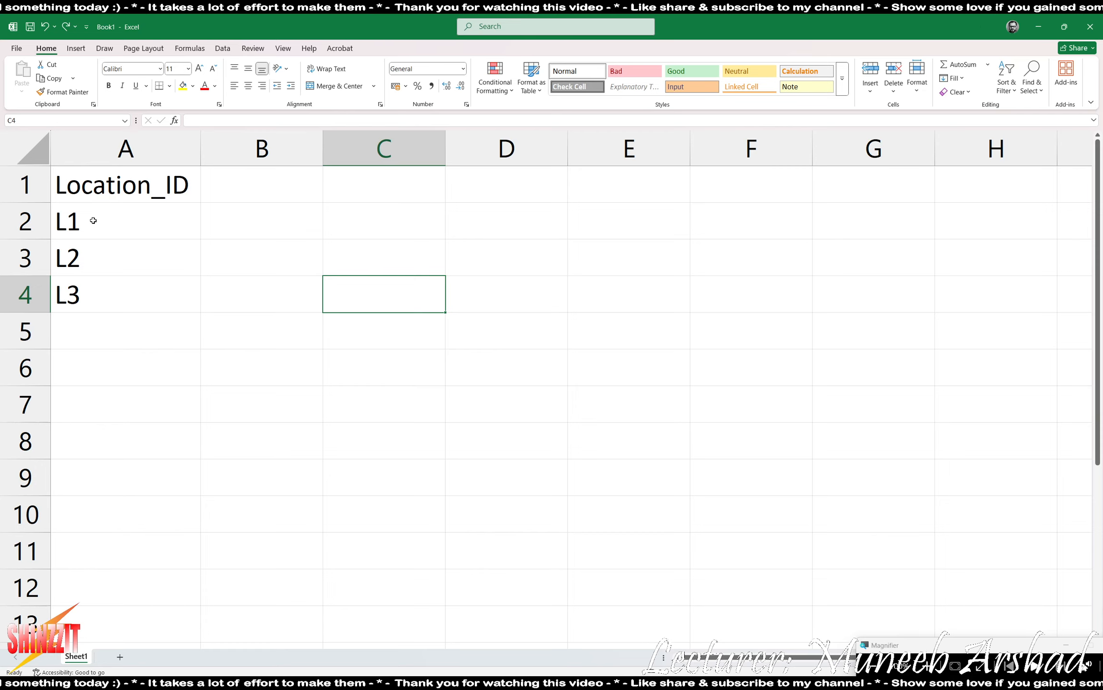
drag(93, 221, 171, 238)
drag(162, 297, 161, 387)
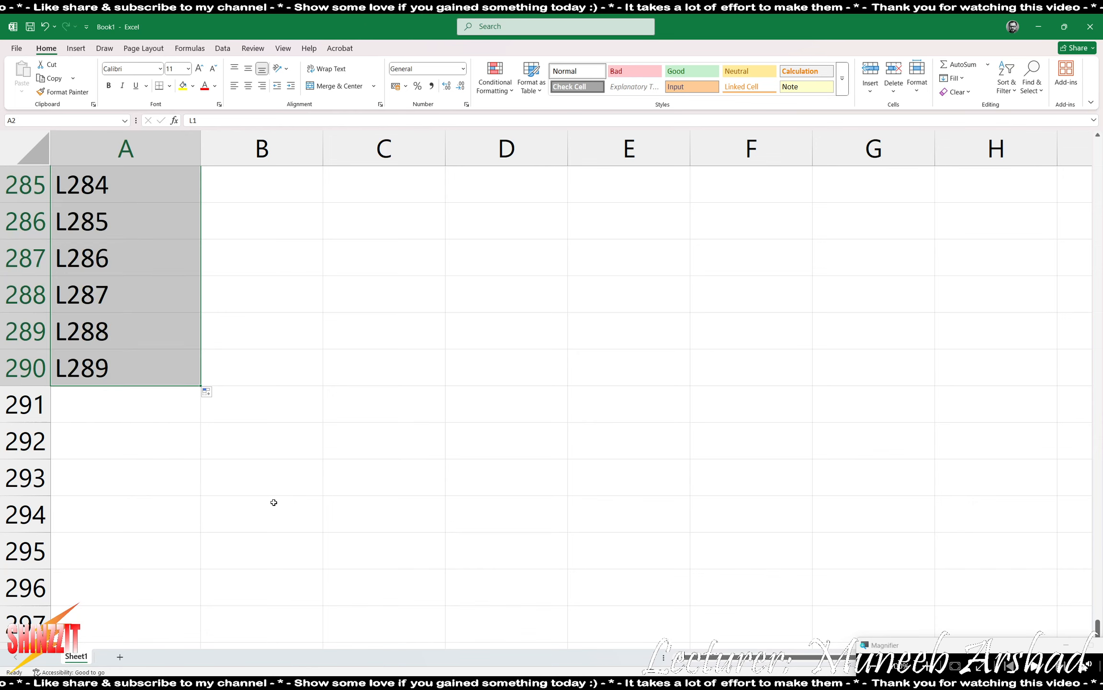
scroll(292, 501, up, 20)
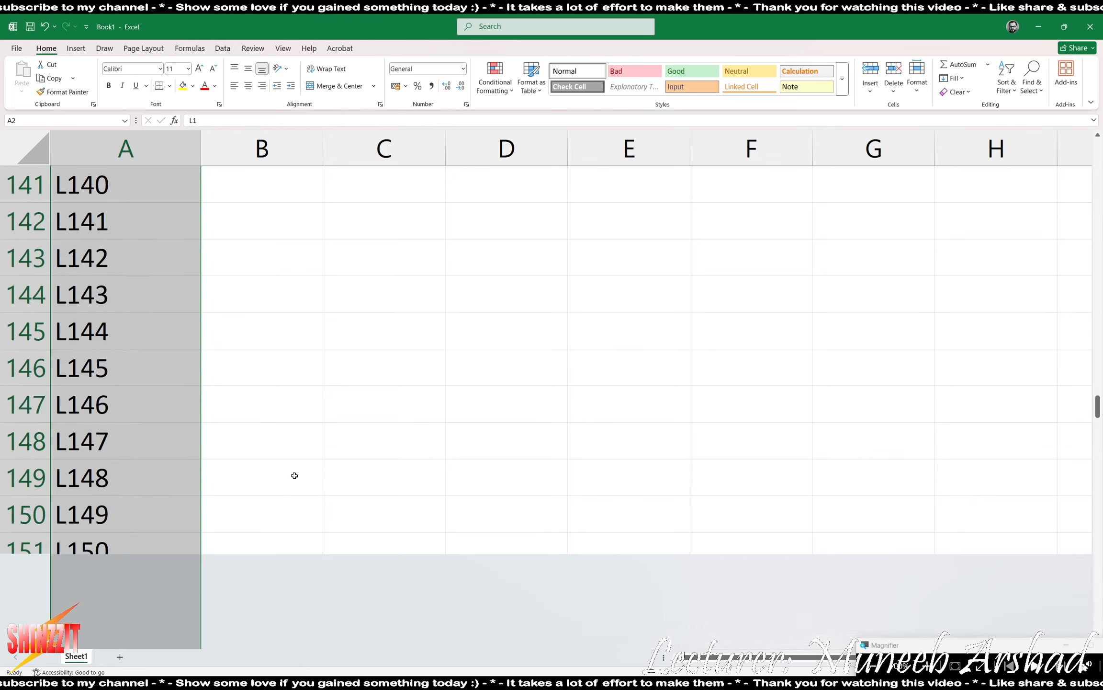
scroll(301, 476, up, 4)
Enter the header M_ID in B1 and return to the Motherboard_edited workbook.
click(307, 193)
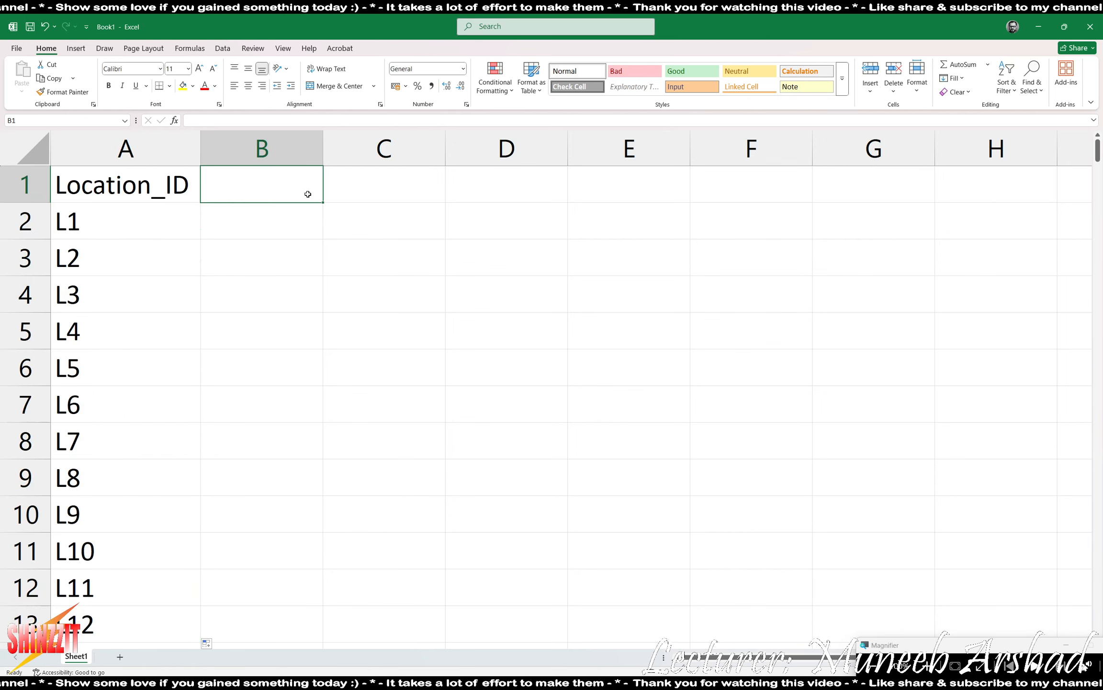
text(M_ID)
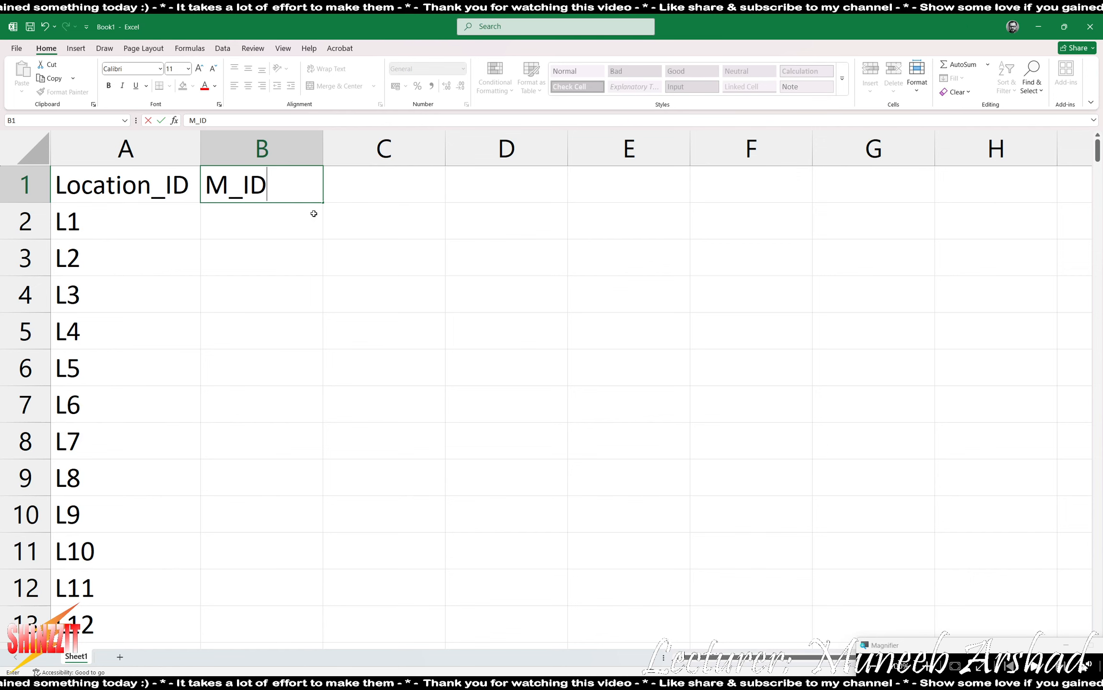
key(Return)
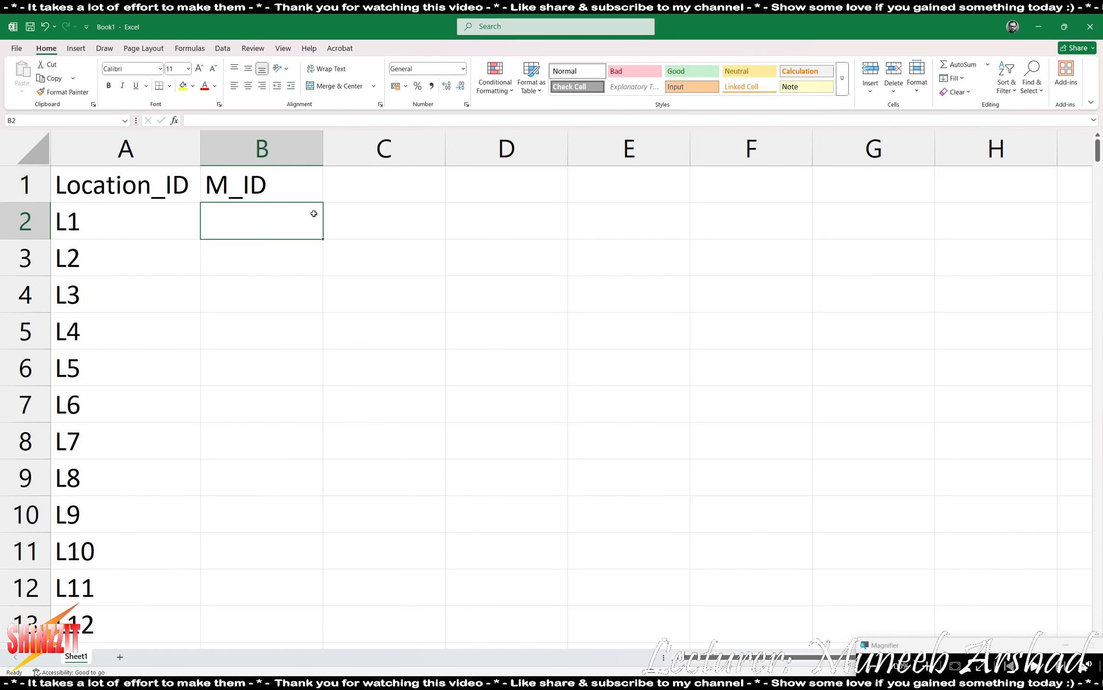
key(alt+Tab)
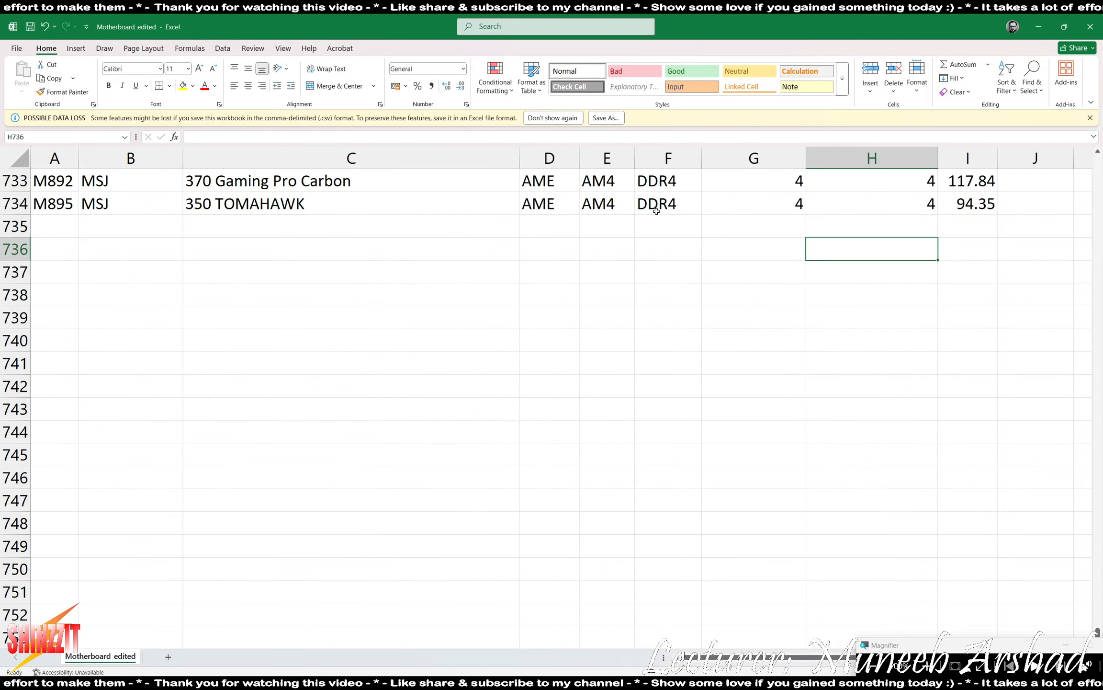
Turn on filtering for the motherboard table's header row A1:I1.
scroll(790, 324, up, 20)
scroll(790, 324, up, 20)
scroll(805, 282, down, 20)
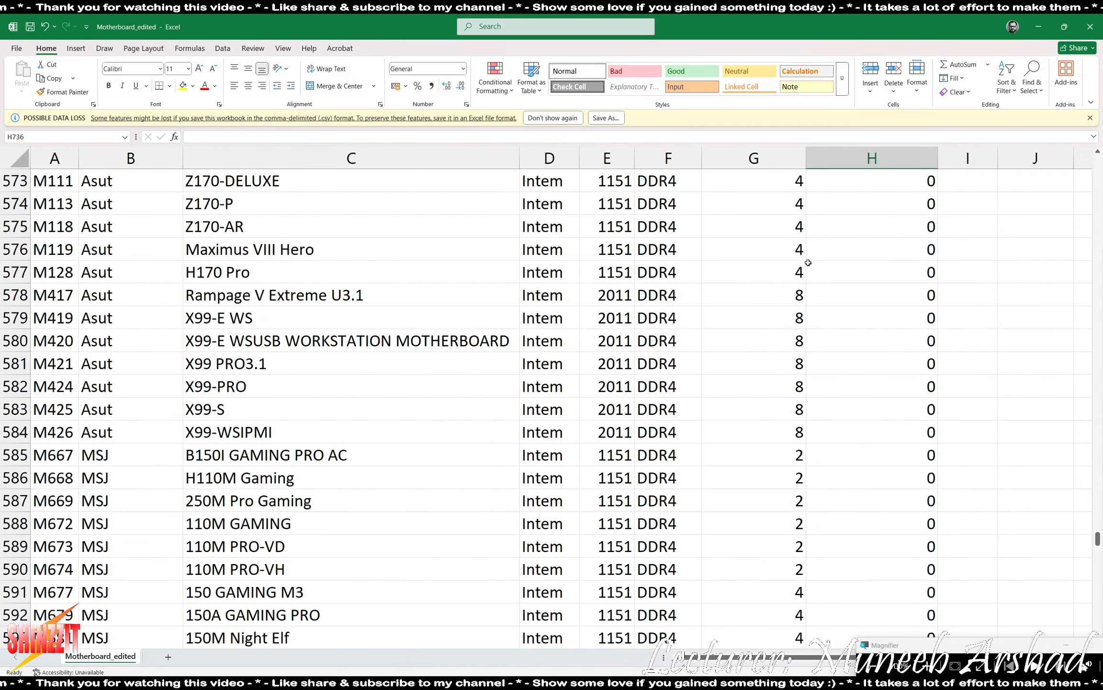
scroll(811, 258, down, 5)
scroll(819, 249, up, 20)
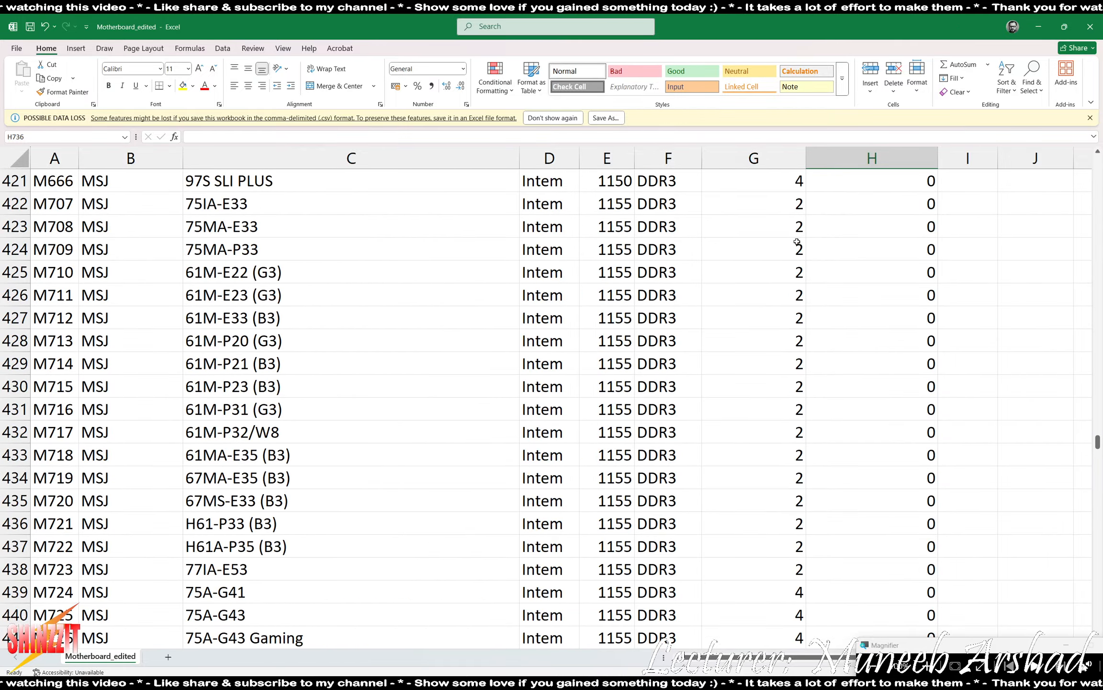
scroll(828, 240, up, 20)
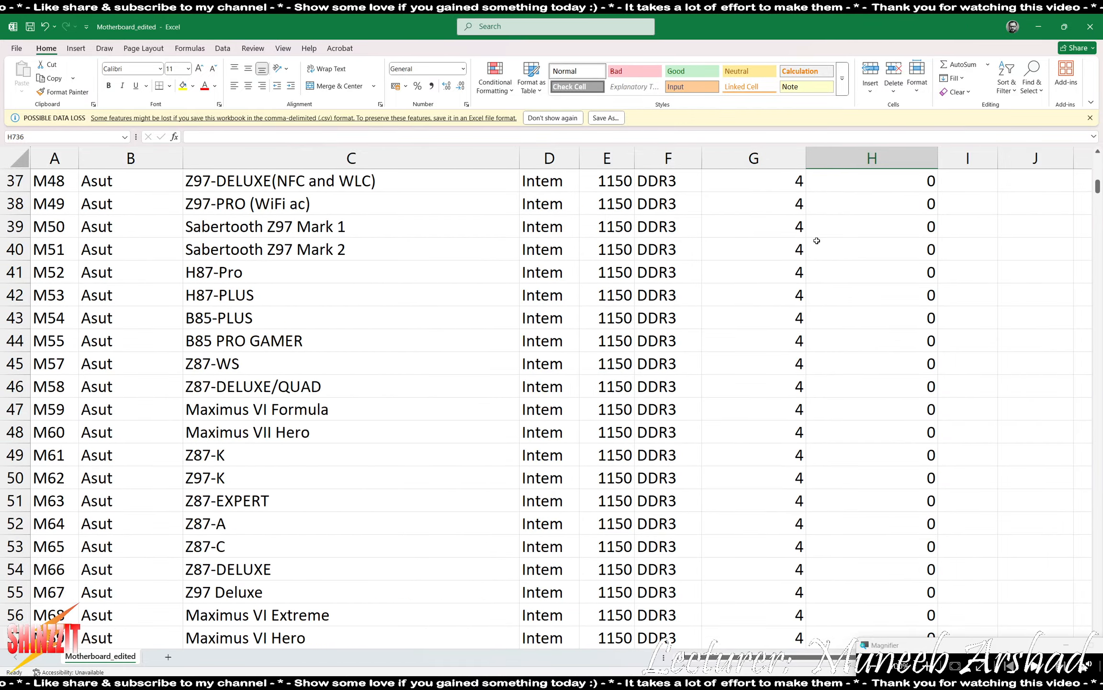
drag(74, 178, 991, 173)
click(1007, 82)
click(1024, 160)
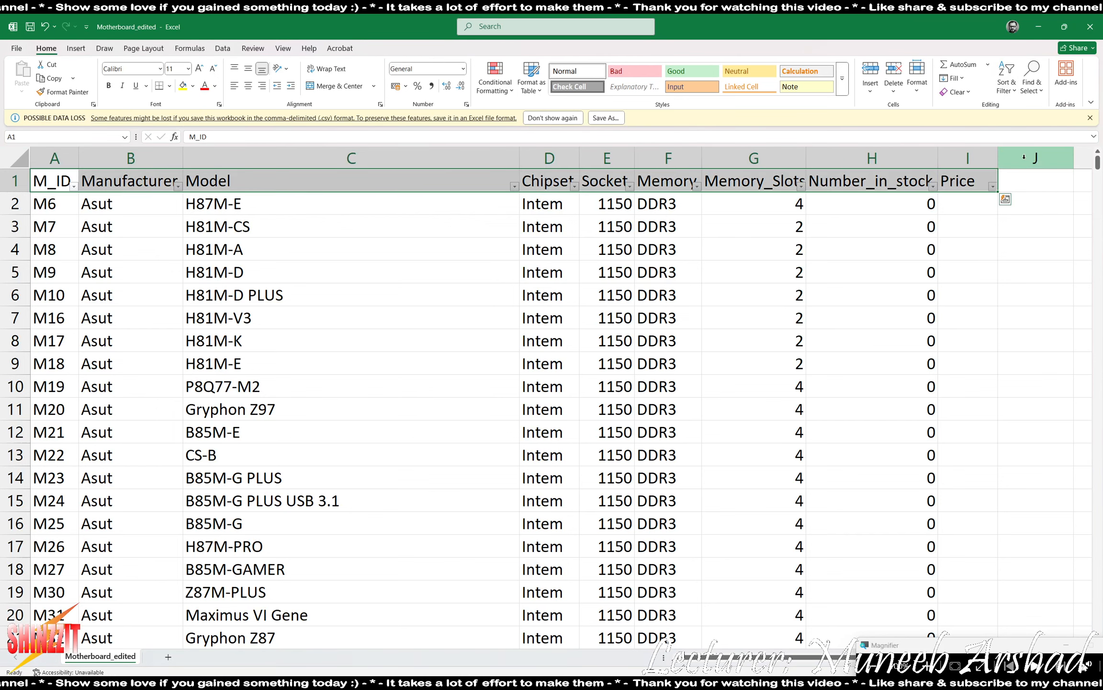
Filter the Number_in_stock column to show only motherboards with 1 in stock.
click(932, 186)
click(824, 326)
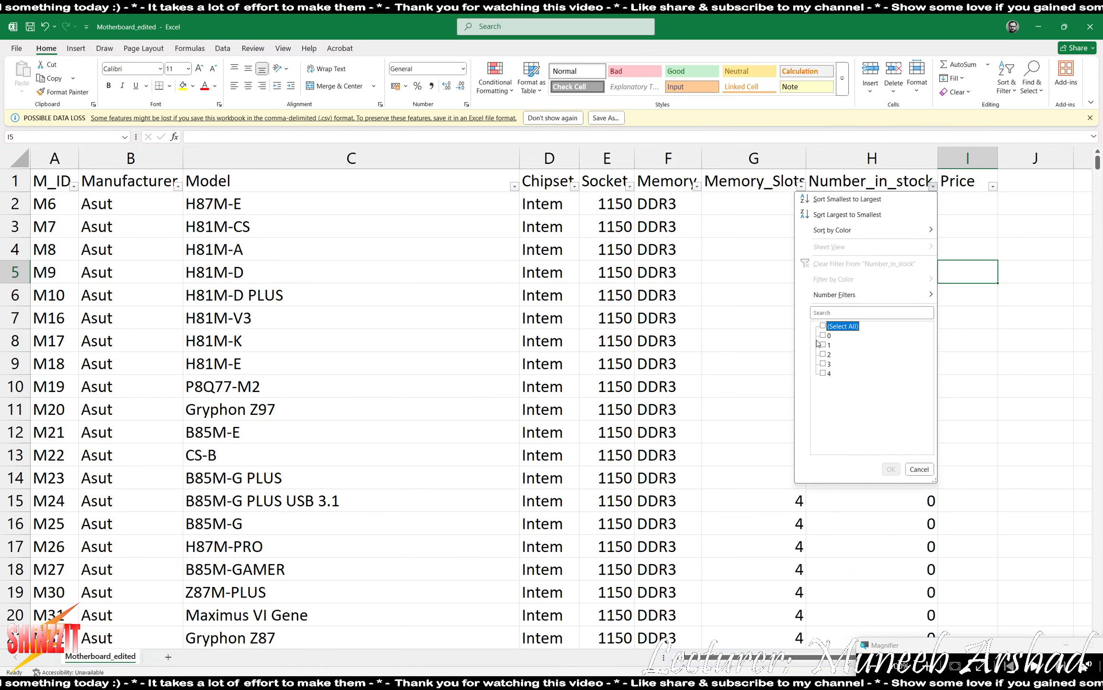
click(824, 346)
click(891, 469)
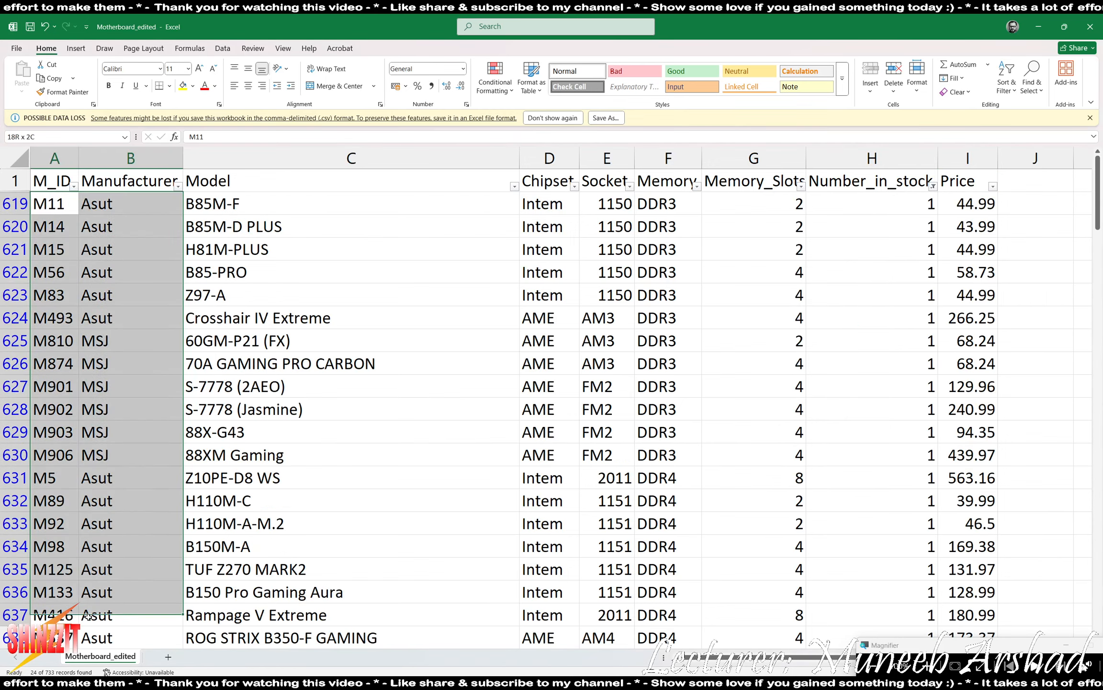
Copy the filtered M_ID values M11 to M696 and paste them into Book1 from B2 down.
drag(63, 210, 47, 608)
key(ctrl+c)
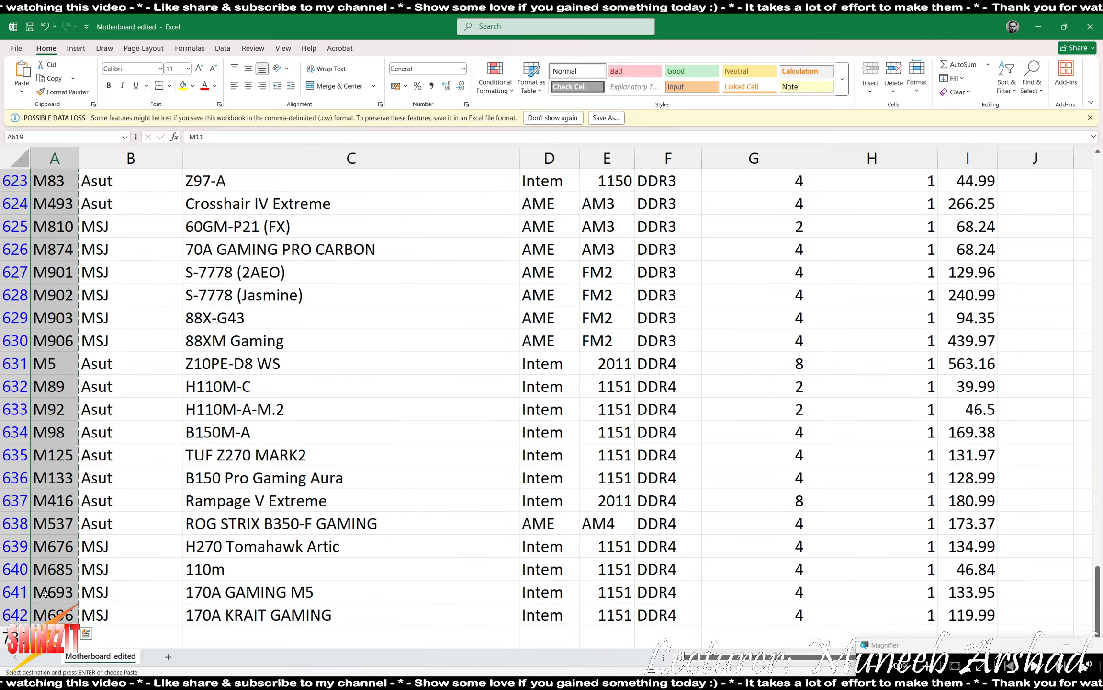
key(alt+Tab)
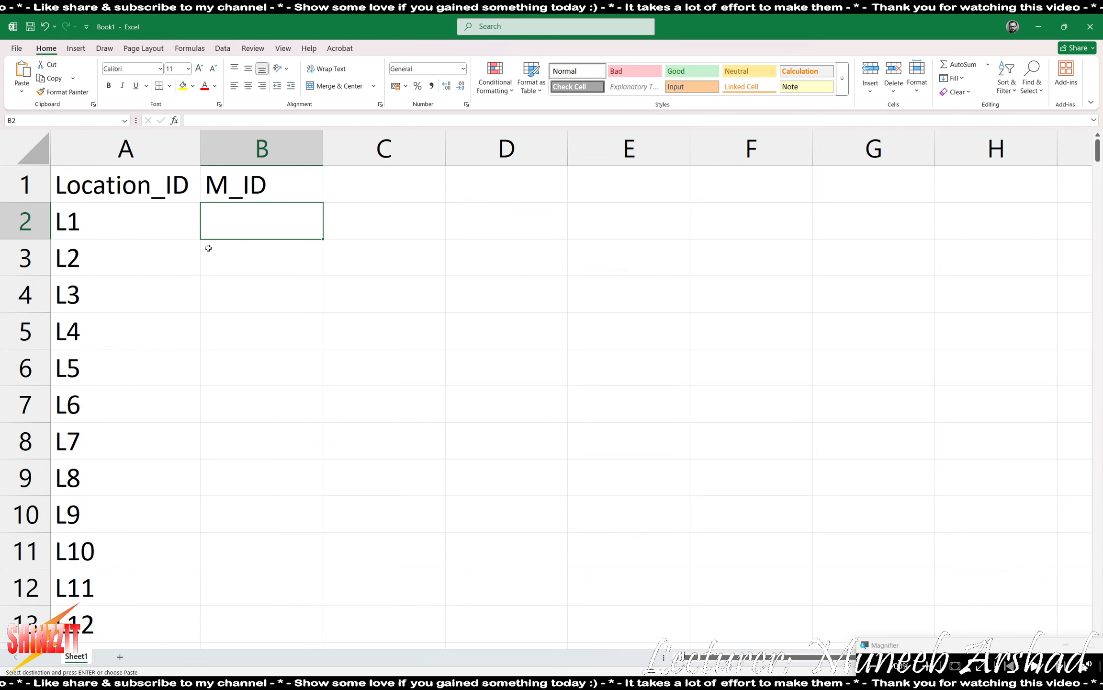
key(ctrl+v)
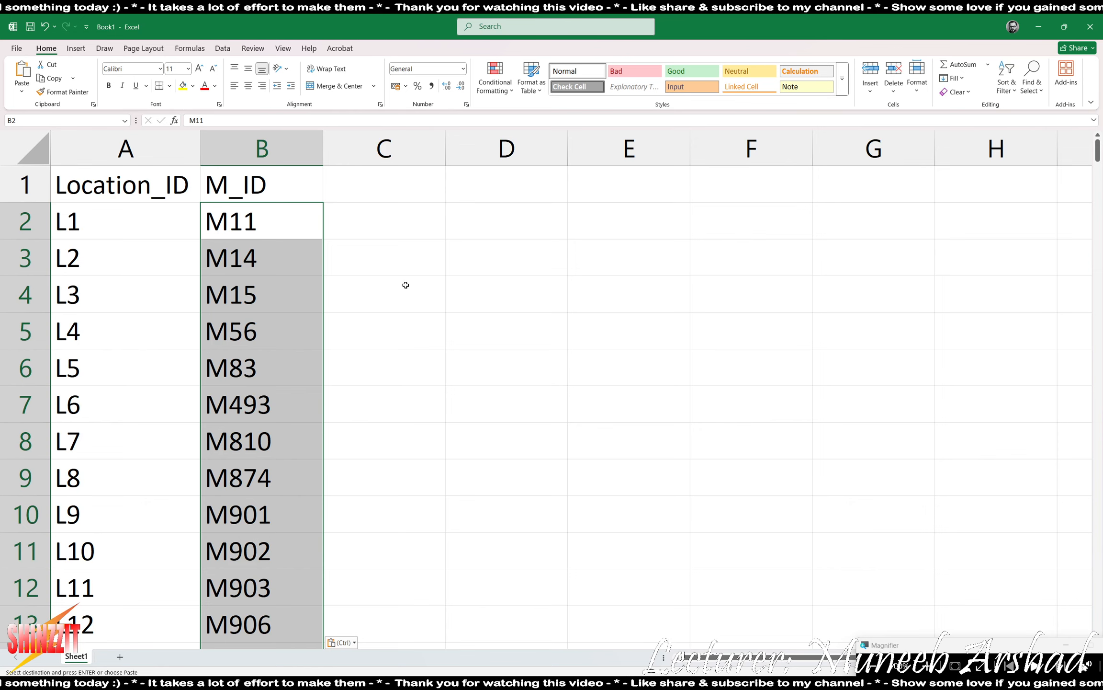
scroll(409, 281, down, 8)
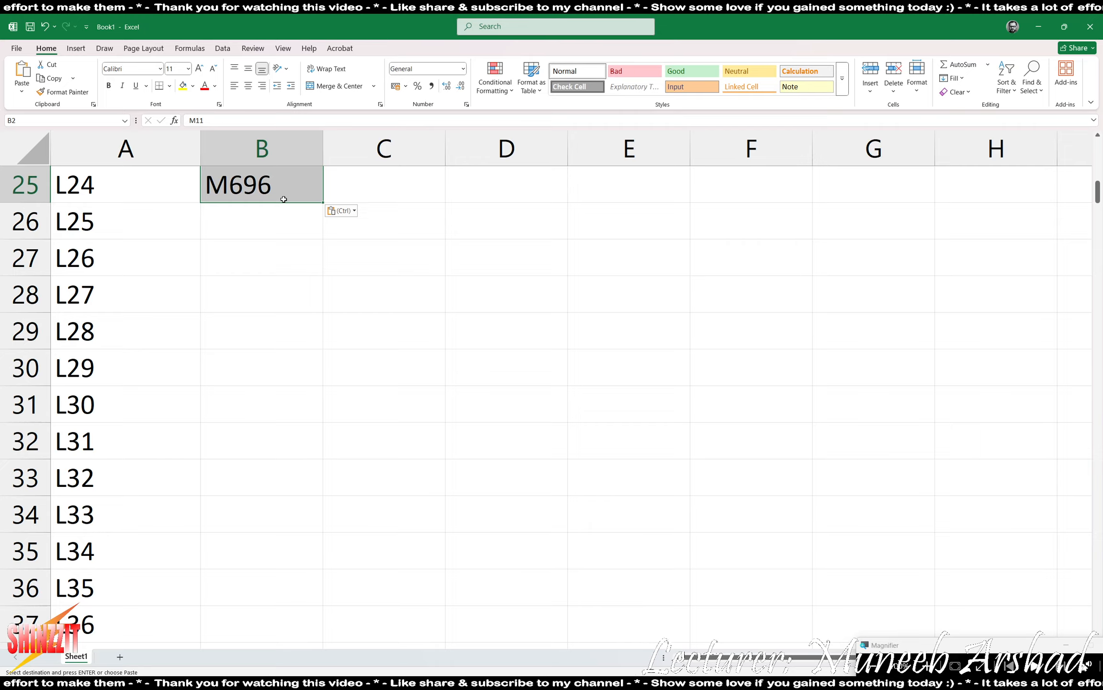
Switch to Motherboard_edited and filter Number_in_stock to show only the value 2.
key(alt+Tab)
scroll(878, 208, up, 2)
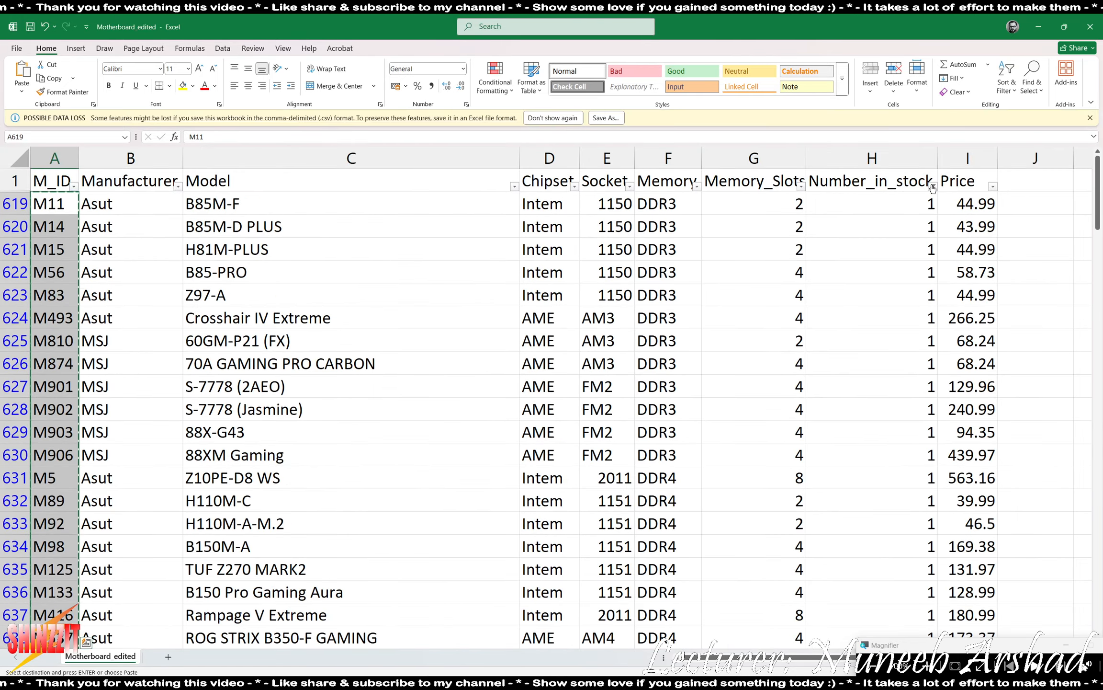
click(933, 187)
click(823, 326)
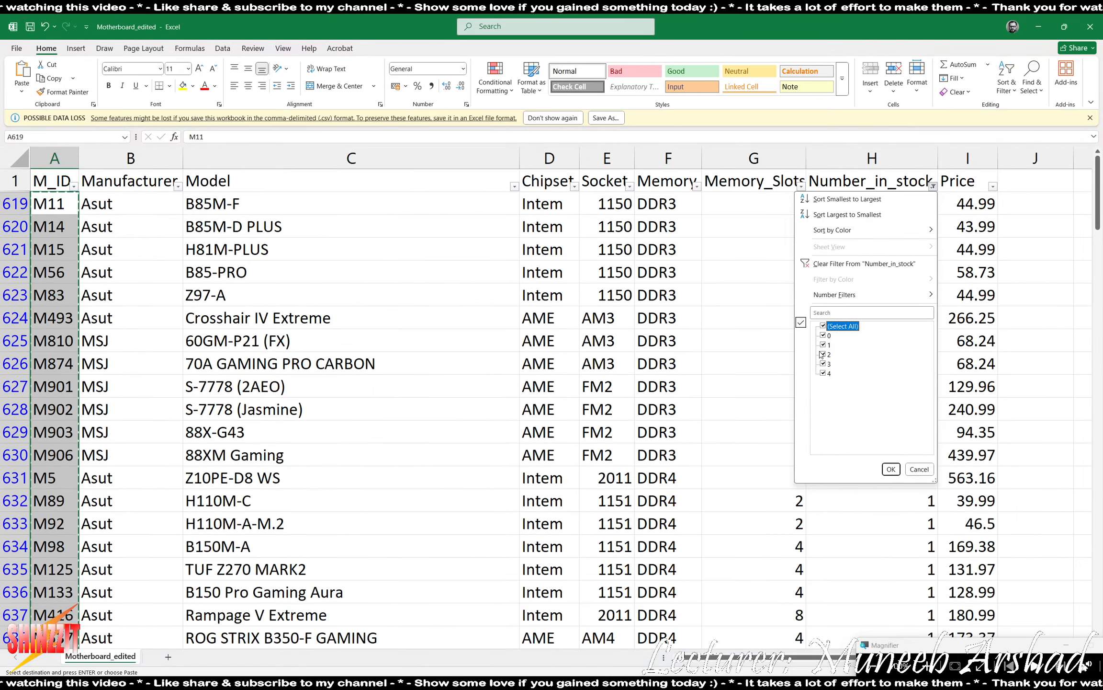
click(823, 326)
click(823, 354)
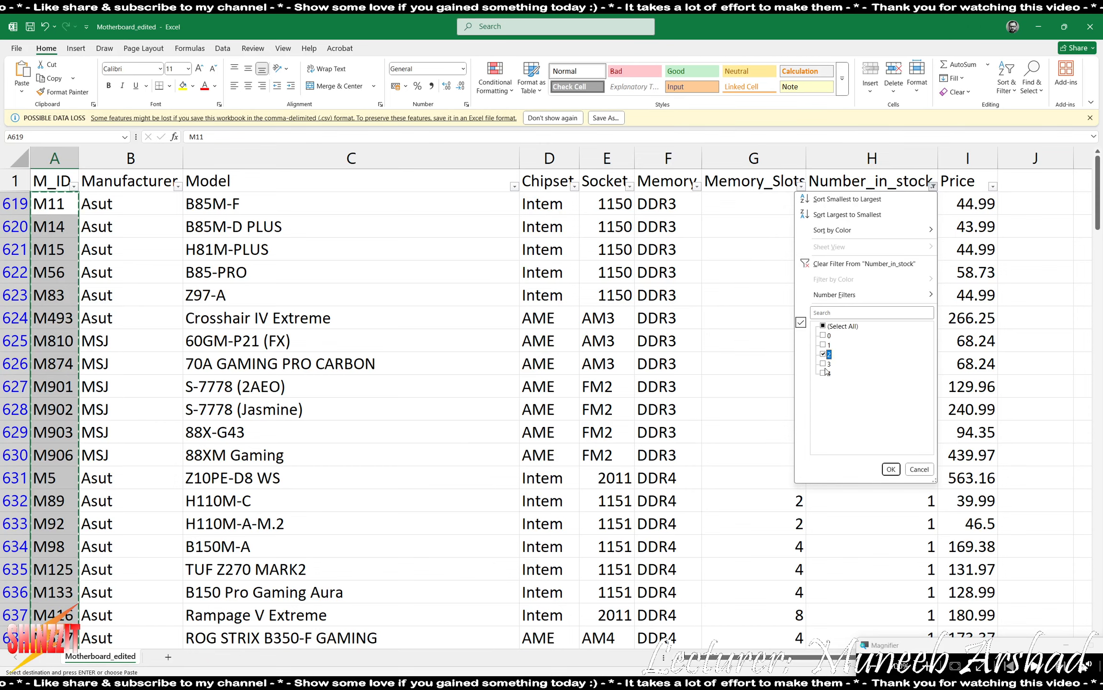
click(889, 470)
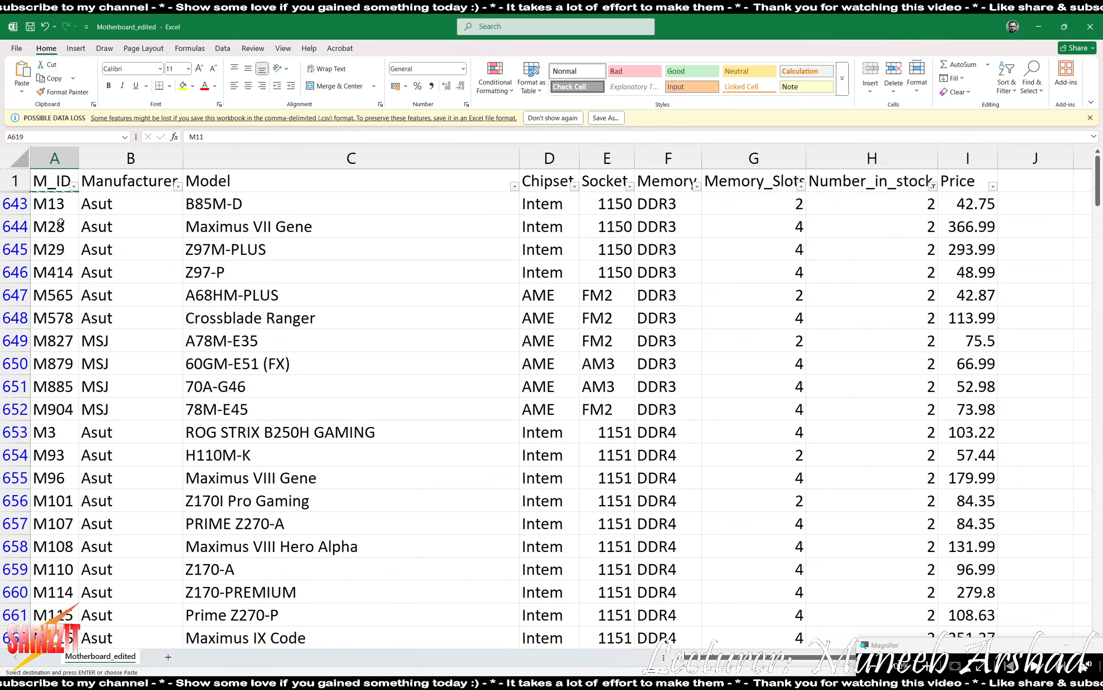
drag(48, 203, 517, 647)
drag(213, 647, 203, 440)
click(229, 501)
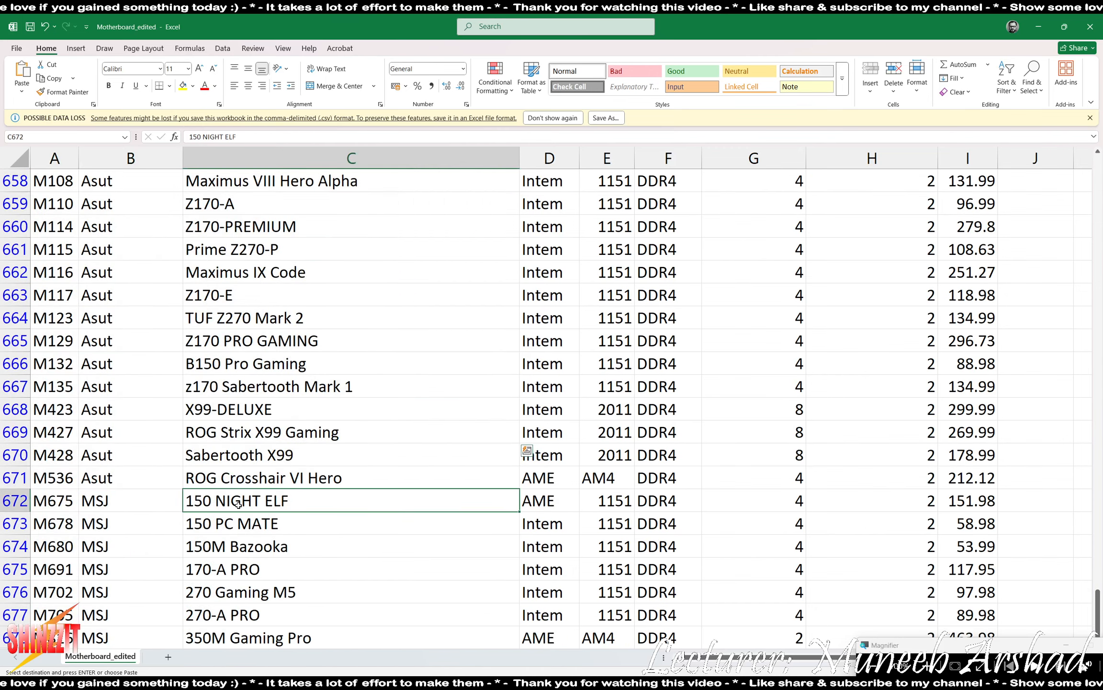
scroll(235, 472, up, 6)
scroll(268, 468, down, 5)
scroll(268, 468, up, 5)
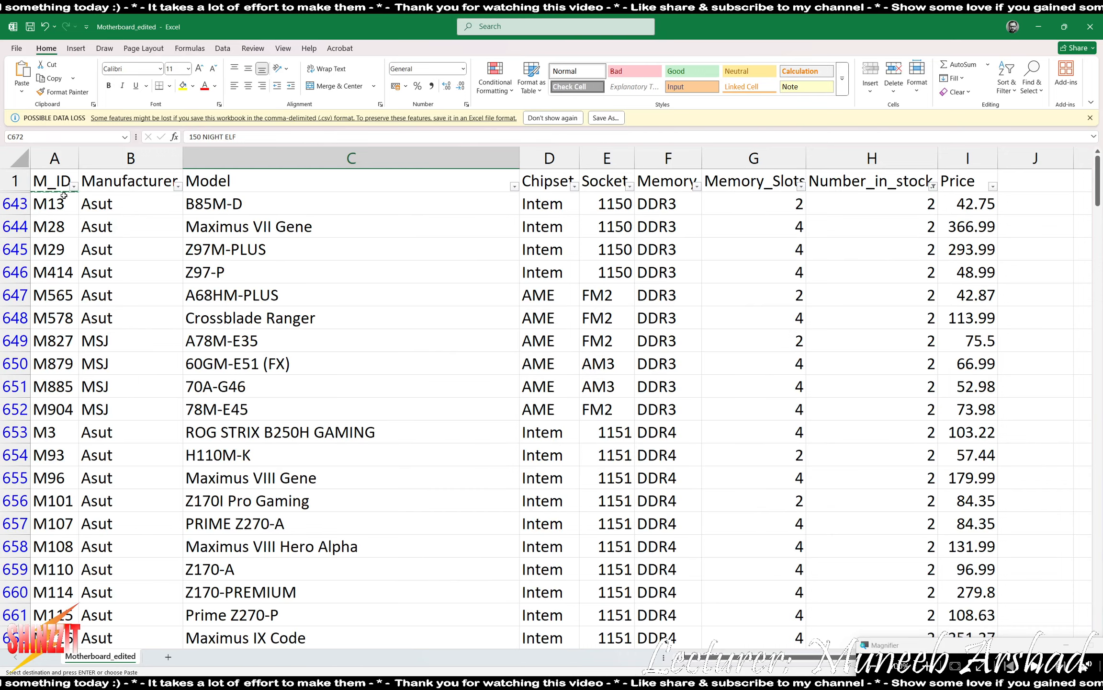
Copy the filtered M_ID values M13 to M816 and paste them into Book1 starting at B26.
click(45, 201)
drag(45, 201, 67, 666)
scroll(210, 521, down, 3)
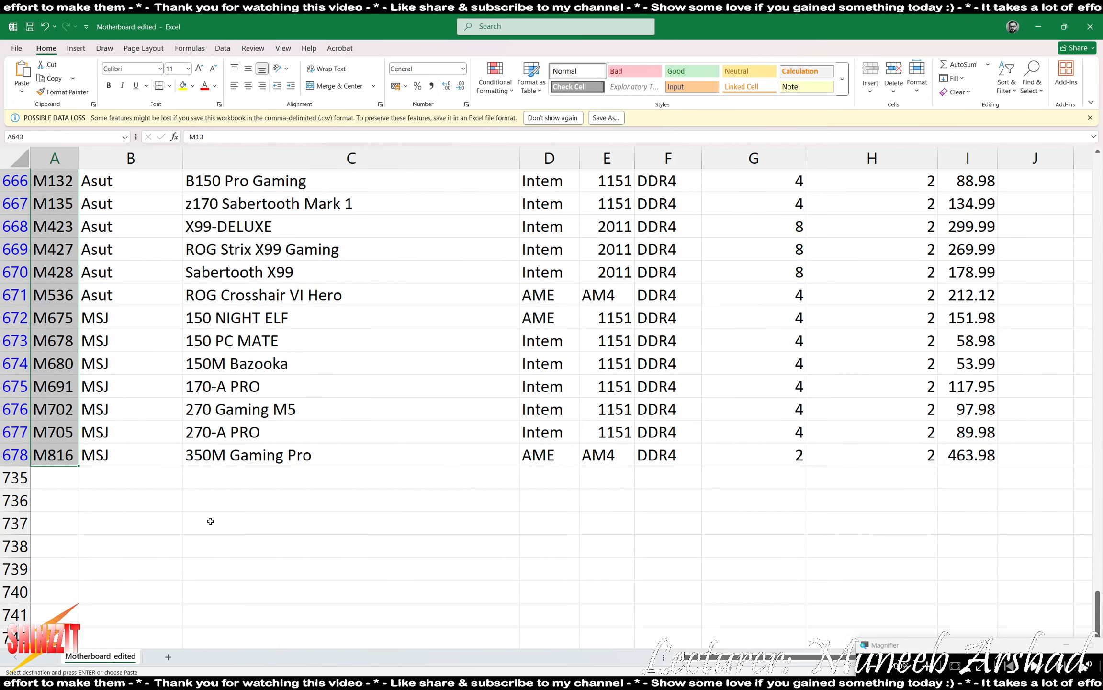
key(ctrl+c)
key(alt+Tab)
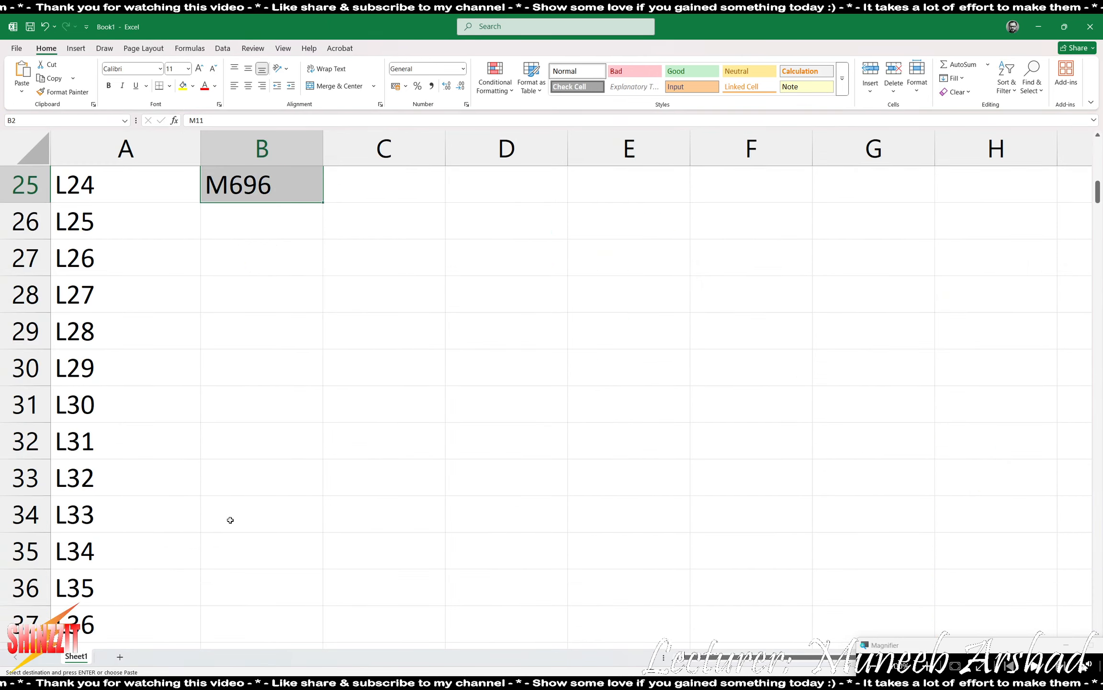
click(260, 215)
key(ctrl+v)
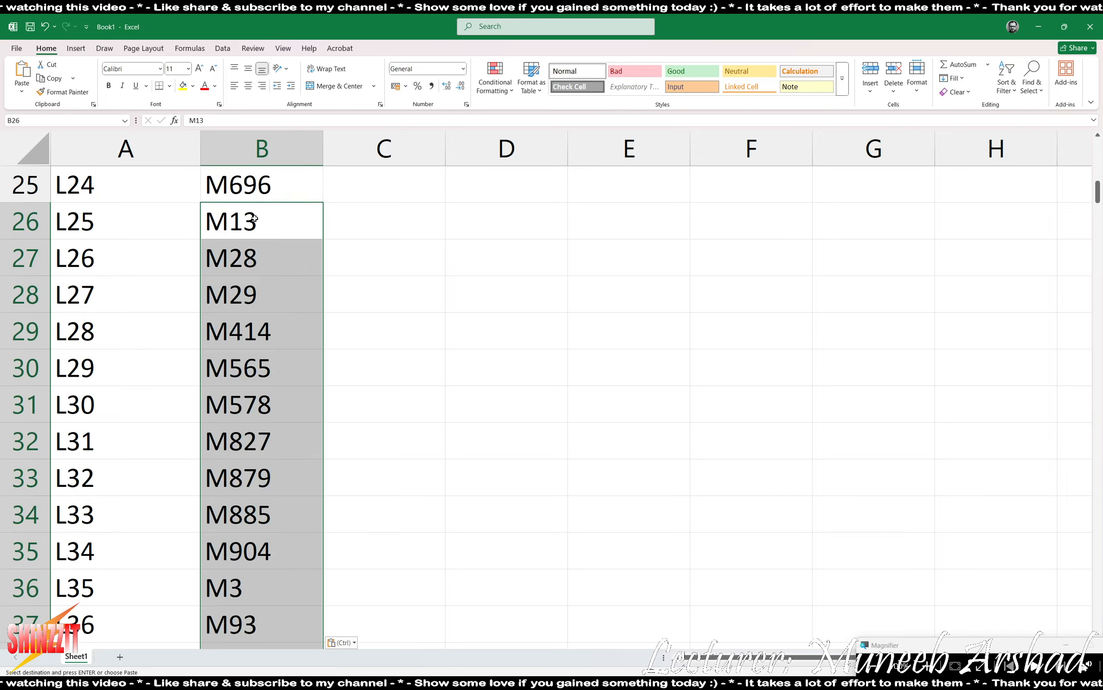
Paste the same M_ID list a second time directly below the first copy, starting at B62.
scroll(254, 216, down, 13)
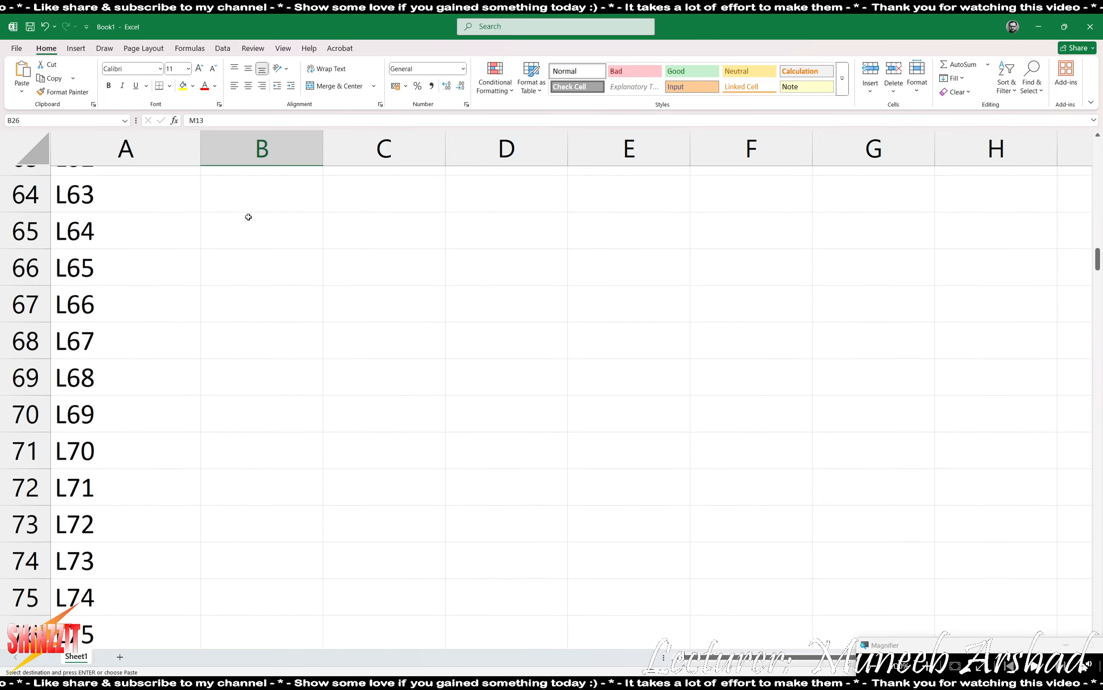
scroll(254, 216, up, 3)
click(272, 354)
key(ctrl+v)
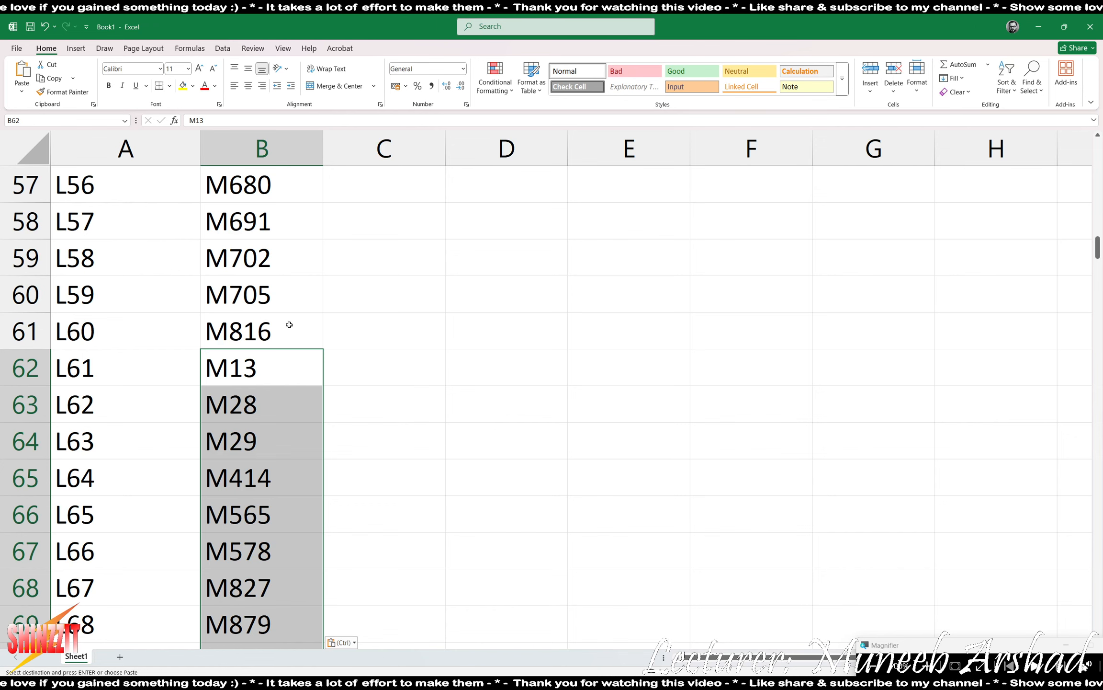
scroll(295, 459, down, 13)
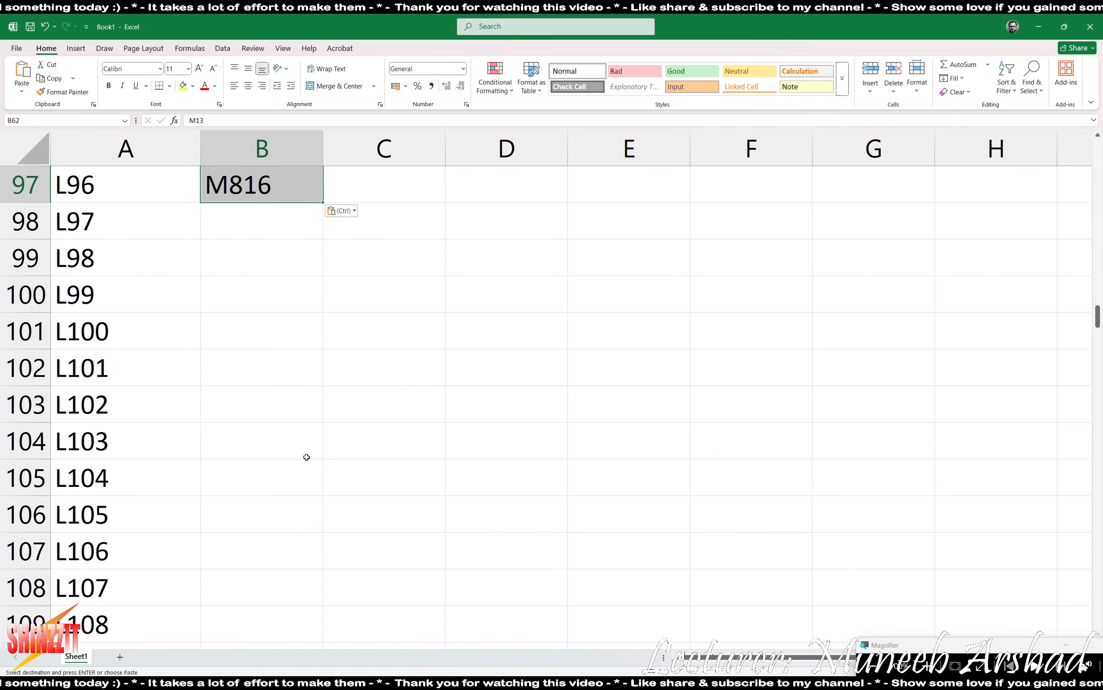
Return to Motherboard_edited and filter Number_in_stock to show only the value 3.
key(alt+Tab)
key(alt+Tab)
key(alt+Tab)
key(alt+Tab)
key(alt+Tab)
key(alt+Tab)
key(alt+Tab)
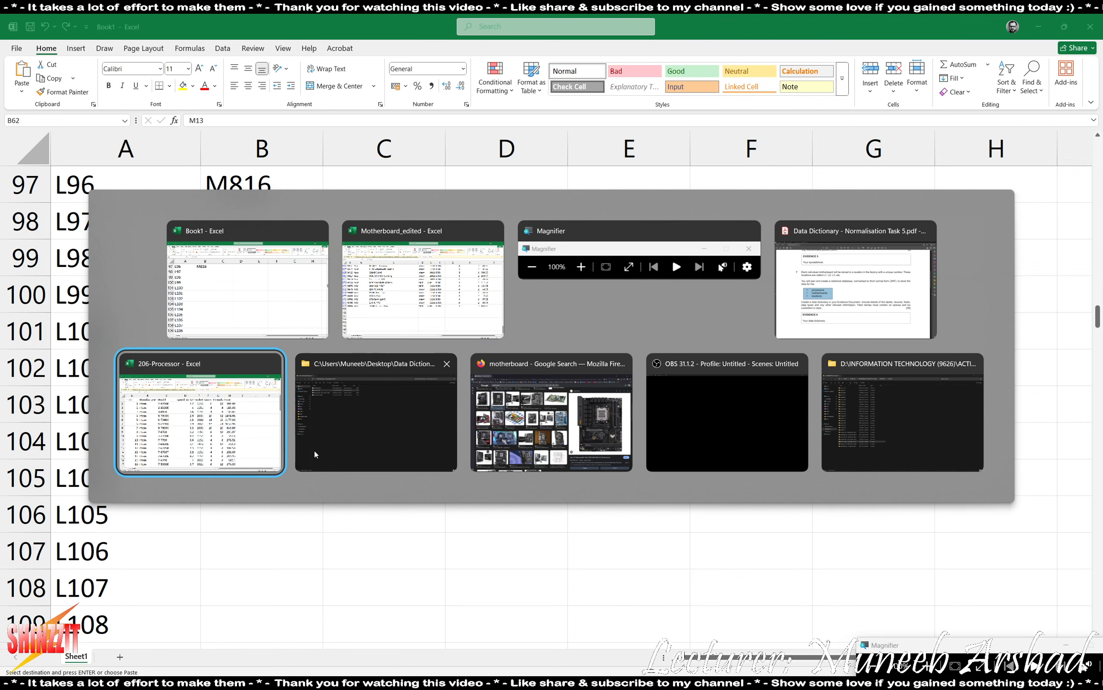
key(alt+Tab)
key(alt+Tab)
key(alt+Tab)
scroll(896, 211, up, 8)
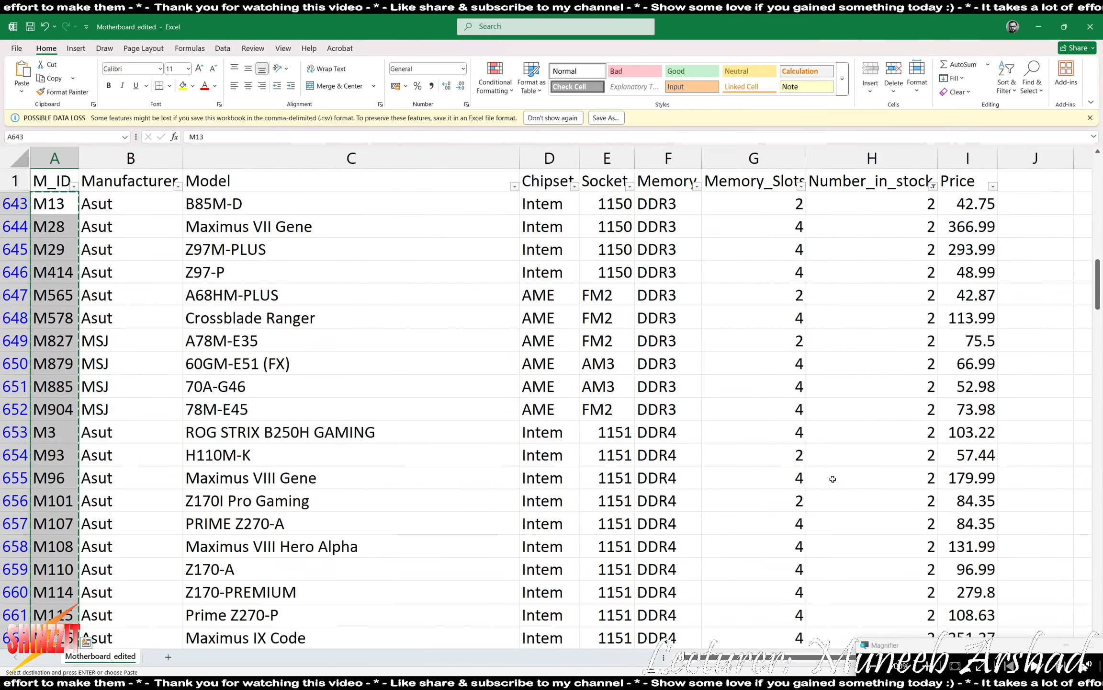
click(932, 186)
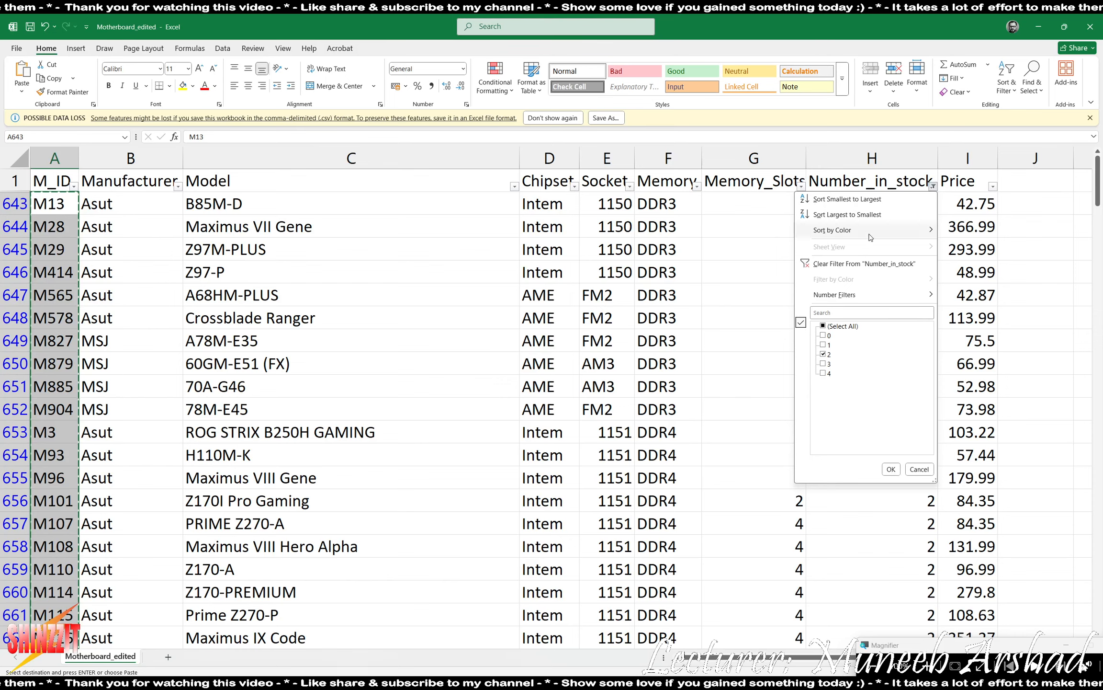
click(824, 326)
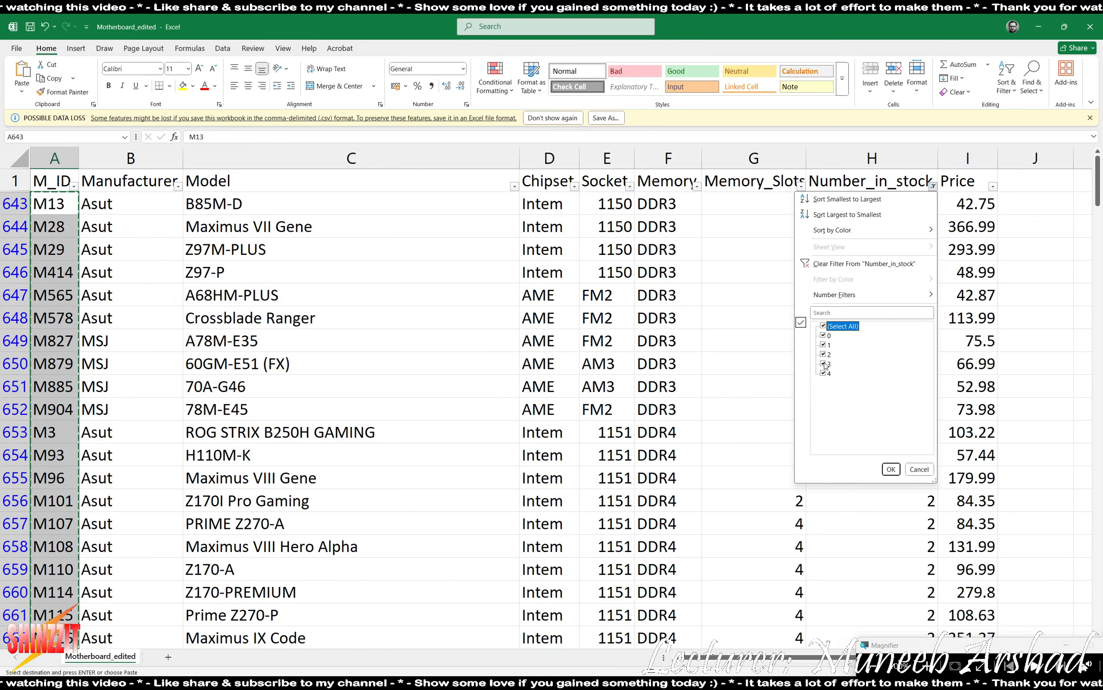
click(823, 326)
click(824, 363)
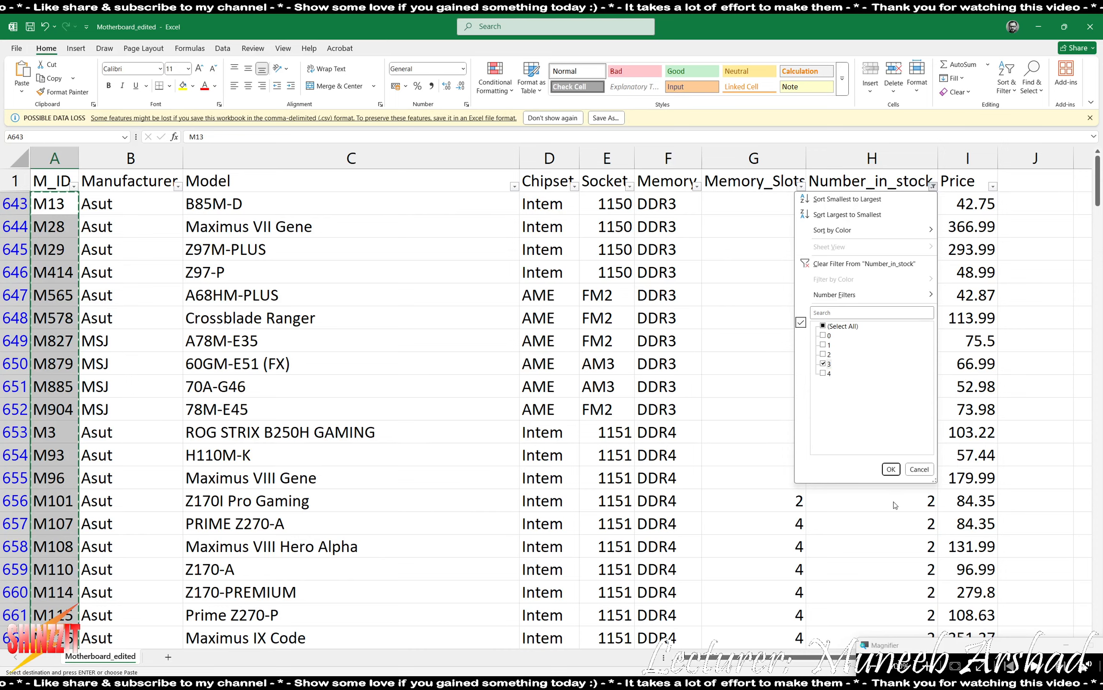
click(892, 469)
click(669, 364)
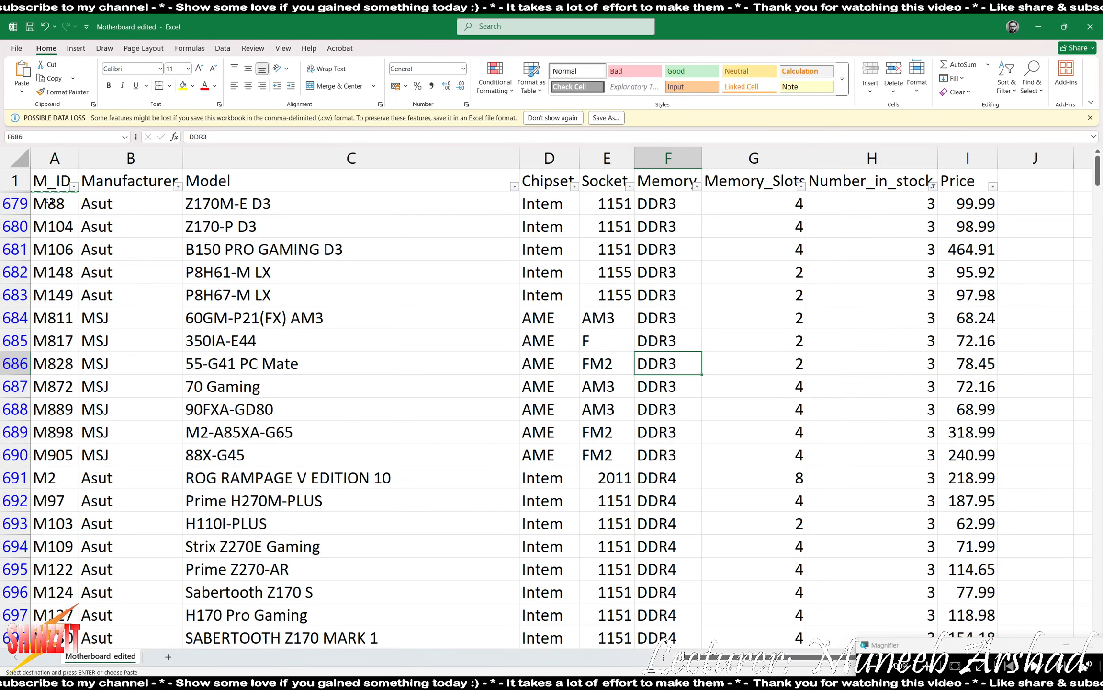
Copy the filtered M_ID values M88 to M894 and paste them into Book1 starting at B98.
drag(49, 202, 79, 652)
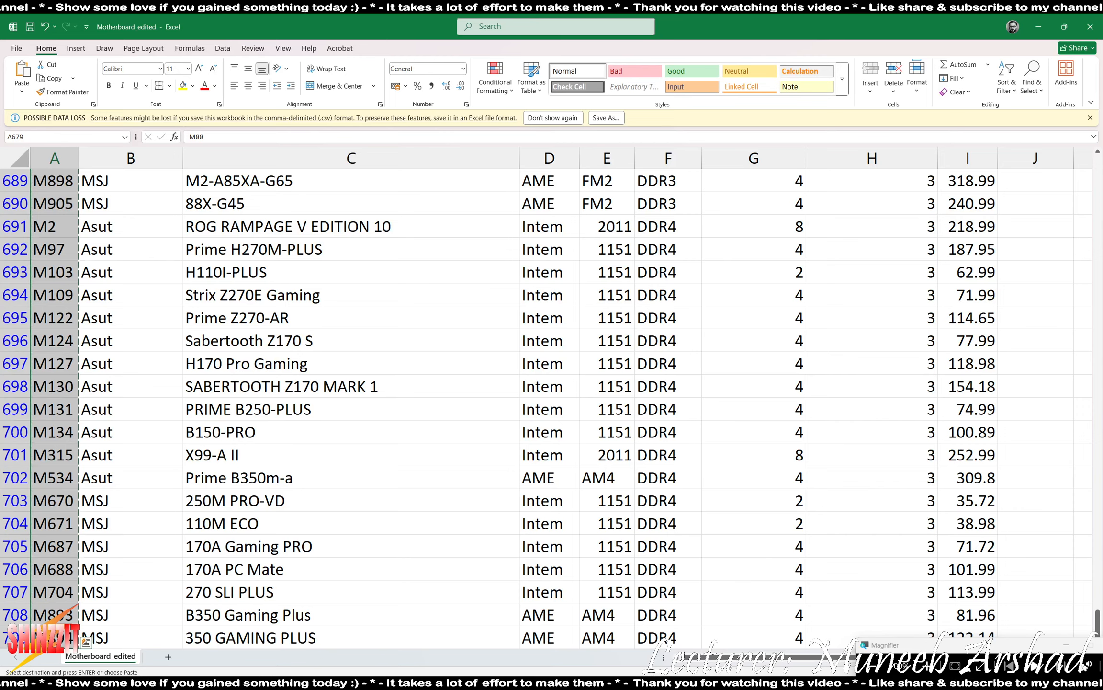
key(alt+Tab)
click(274, 221)
key(ctrl+v)
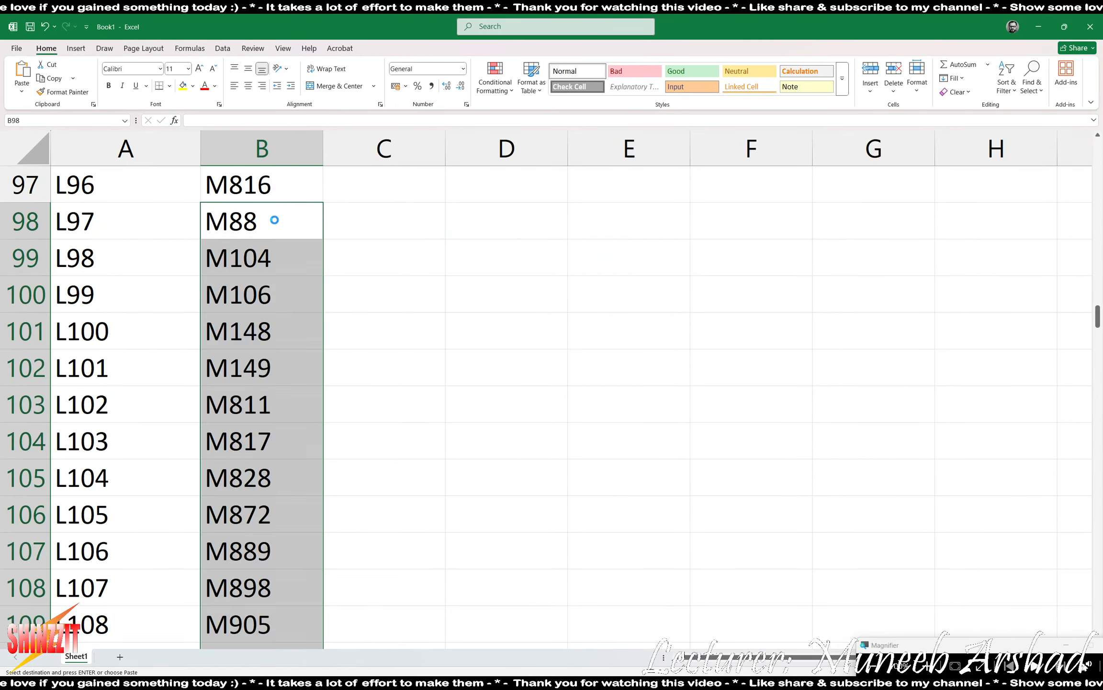
Paste the same M_ID list two more times below the first copy, starting at B129 and B160.
scroll(275, 220, down, 10)
scroll(261, 291, up, 3)
click(265, 473)
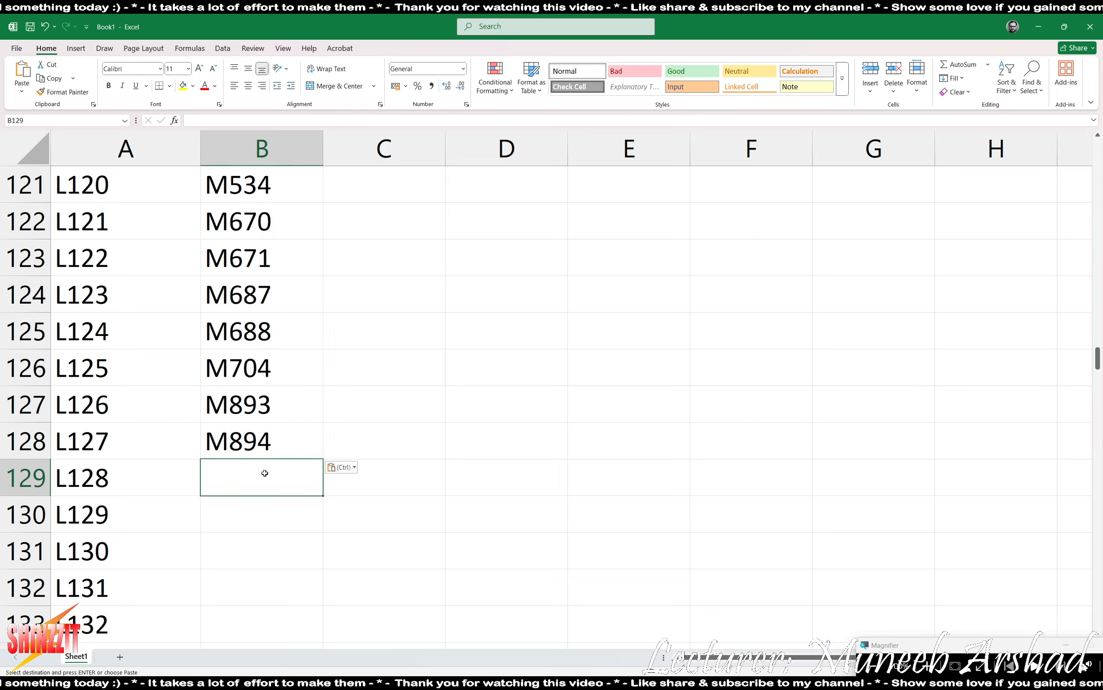
key(ctrl+v)
scroll(268, 465, down, 10)
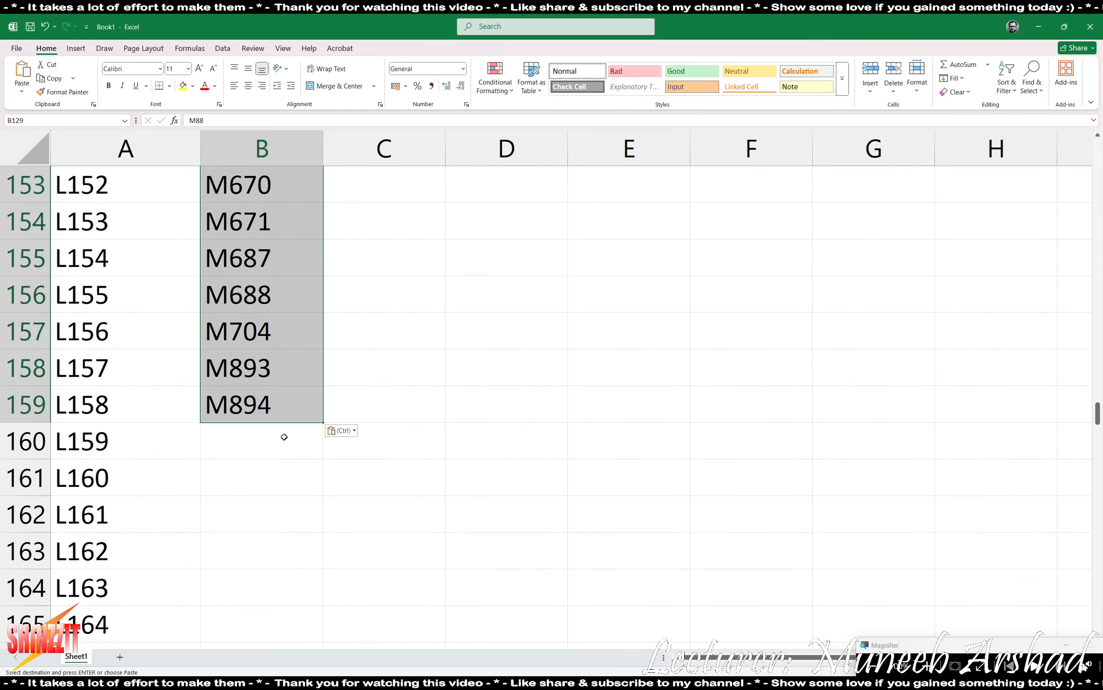
click(284, 430)
key(ctrl+v)
scroll(280, 431, down, 13)
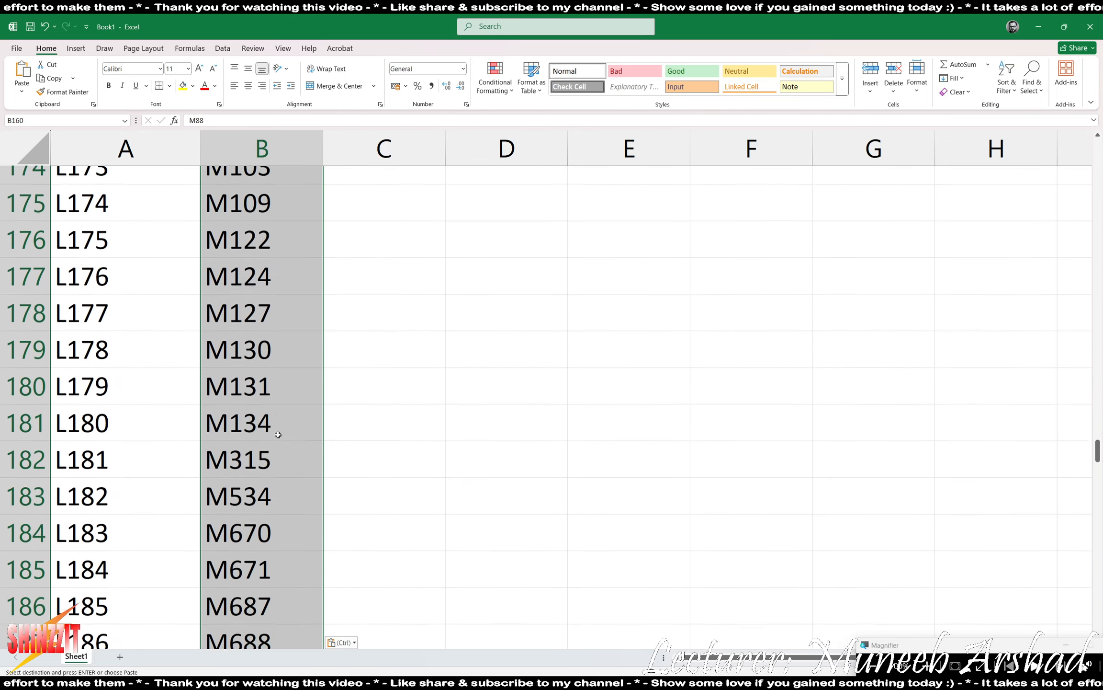
scroll(286, 426, up, 3)
Return to Motherboard_edited and filter Number_in_stock to show only the value 4.
key(alt+Tab)
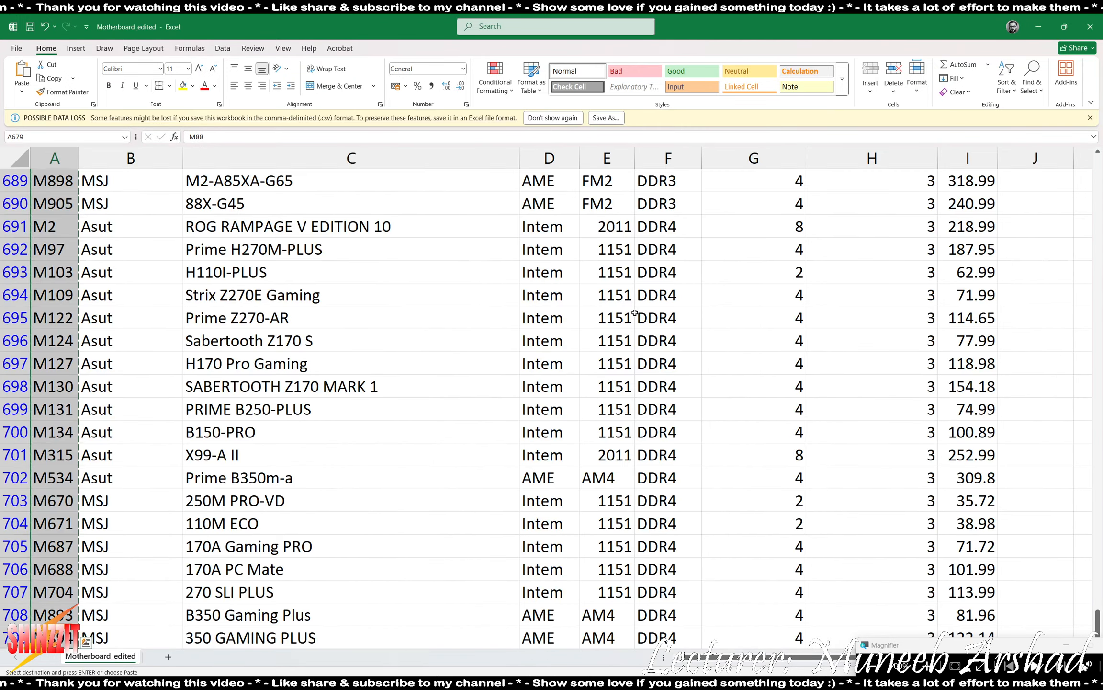
scroll(928, 220, up, 3)
click(933, 187)
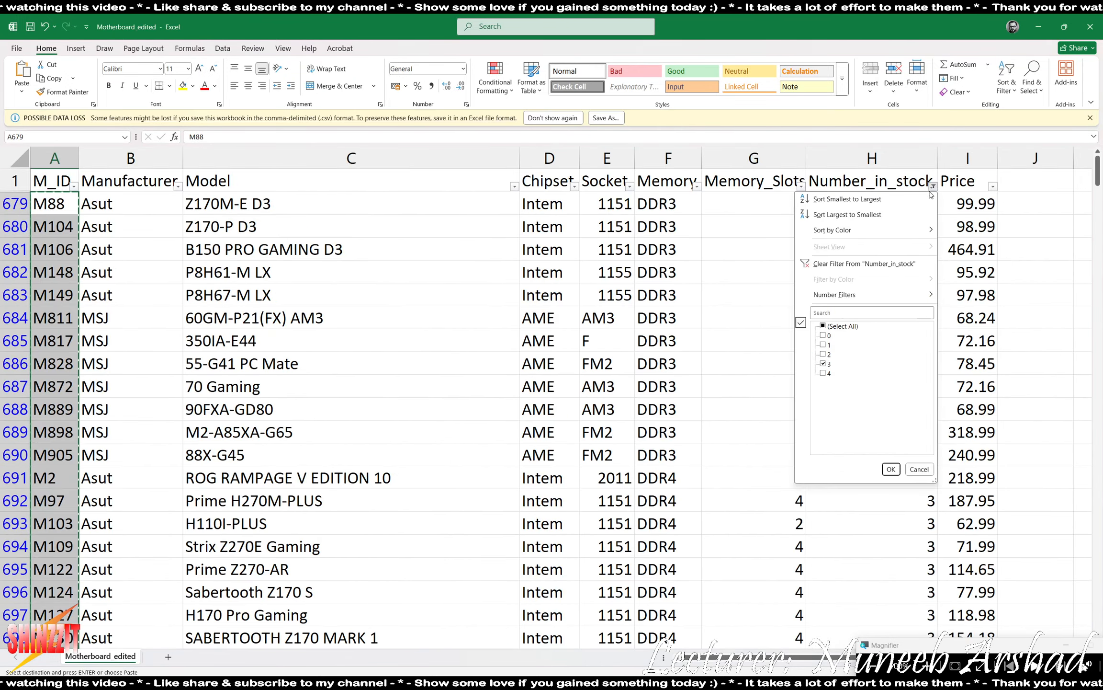
click(825, 374)
click(824, 364)
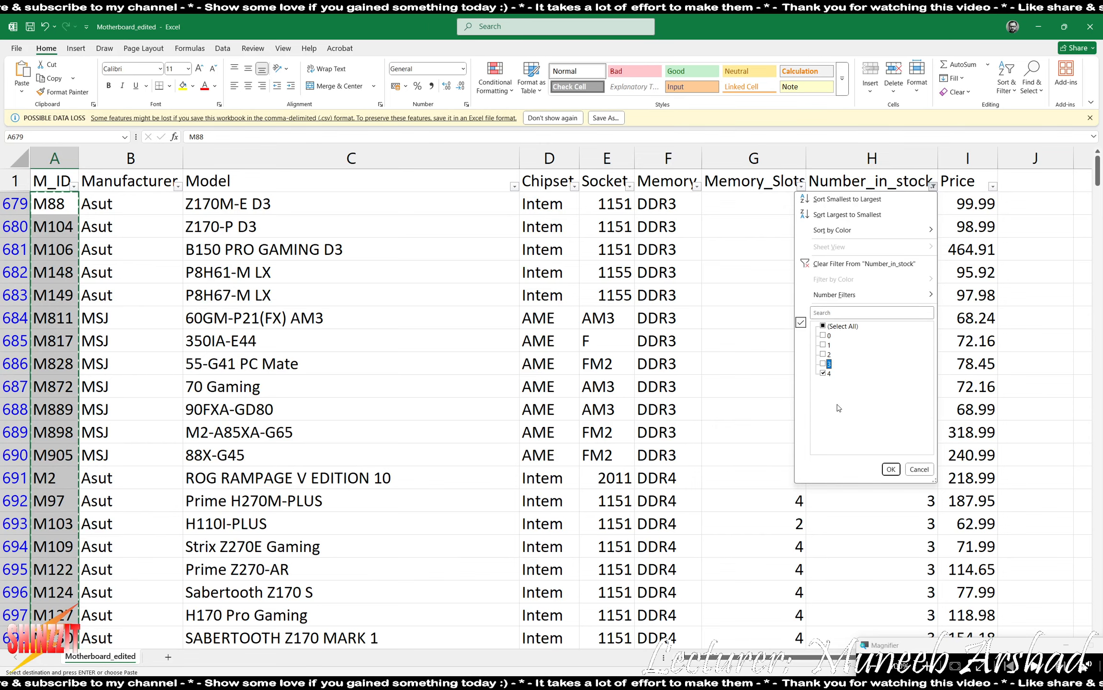
click(891, 469)
click(778, 342)
Copy the filtered M_ID values M12 to M895 and paste them into Book1 starting at B191.
drag(41, 211, 55, 637)
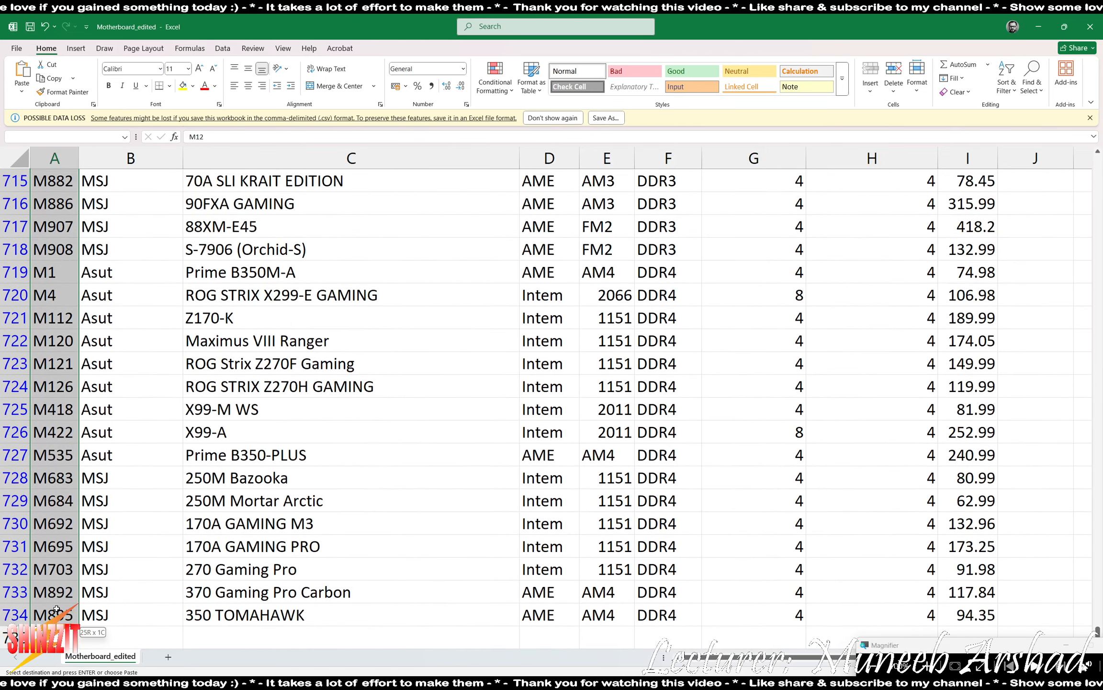
key(ctrl+c)
key(alt+Tab)
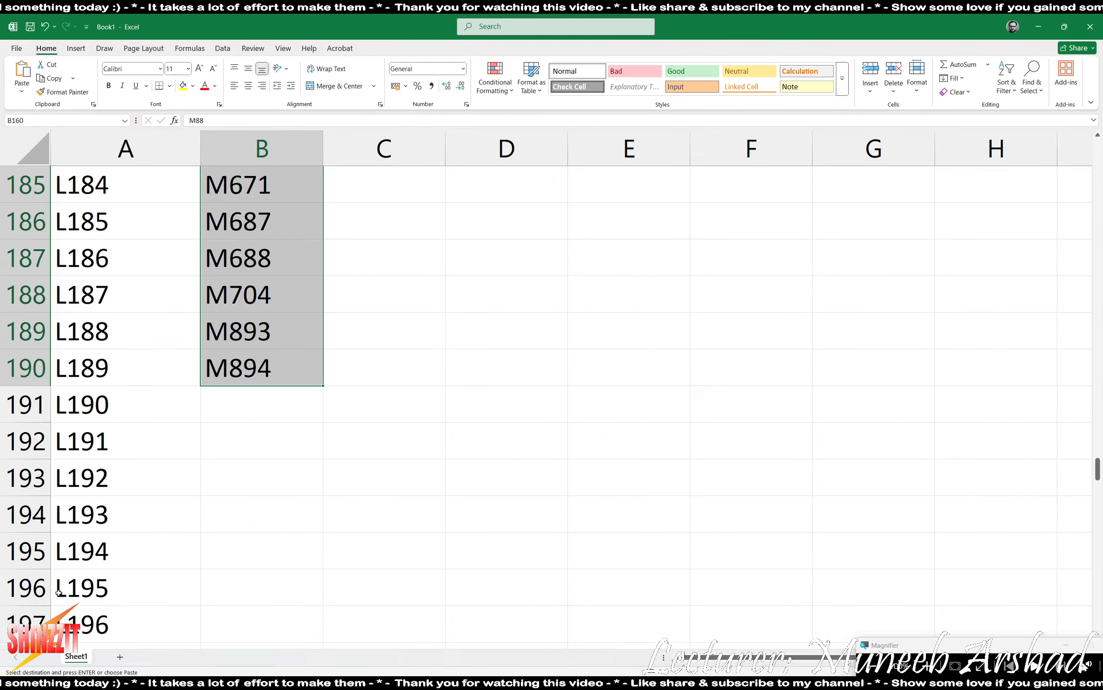
click(263, 400)
key(ctrl+v)
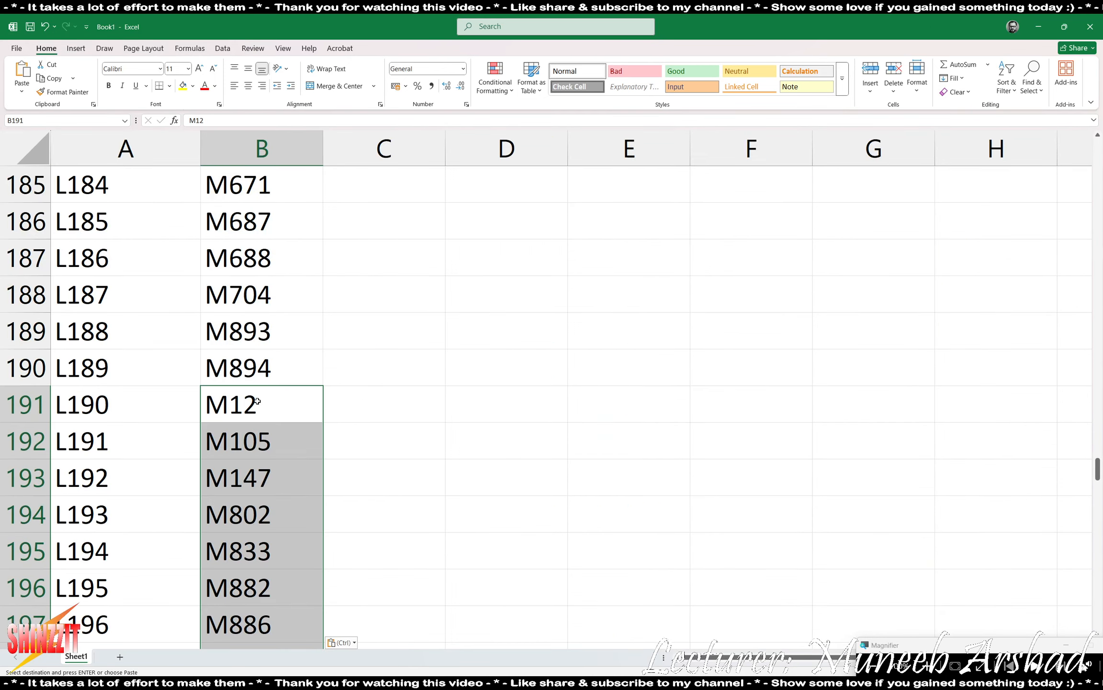
Paste the same M_ID list three more times below the first copy, starting at B216, B241 and B266.
scroll(270, 416, down, 10)
scroll(277, 415, up, 2)
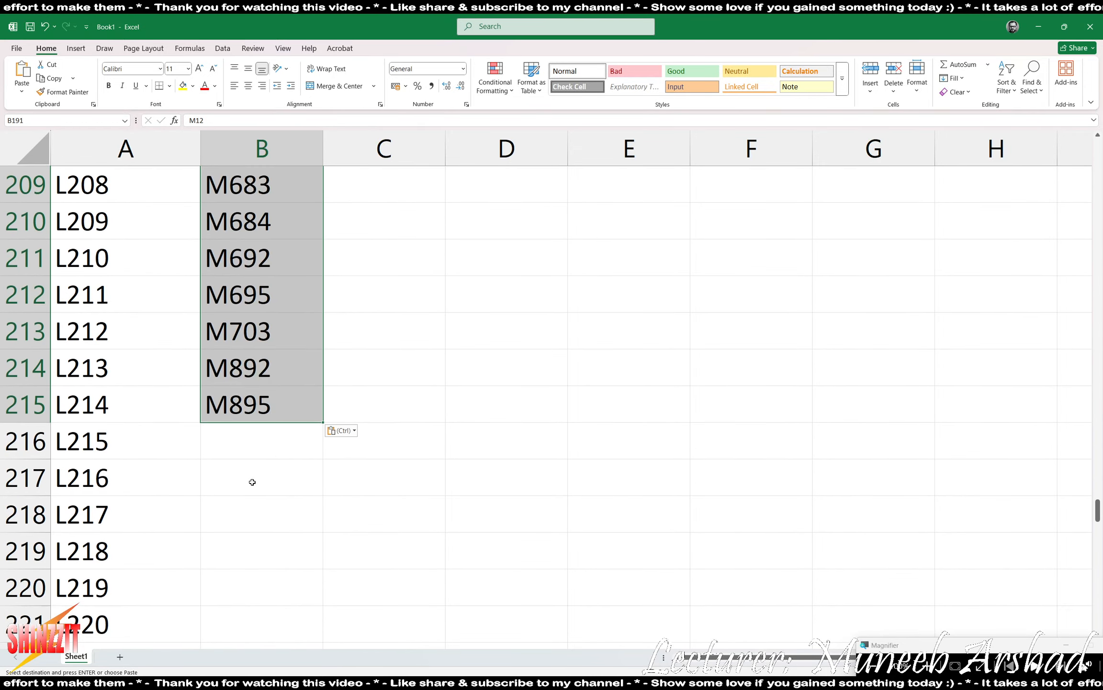
click(278, 446)
key(ctrl+v)
scroll(276, 447, down, 8)
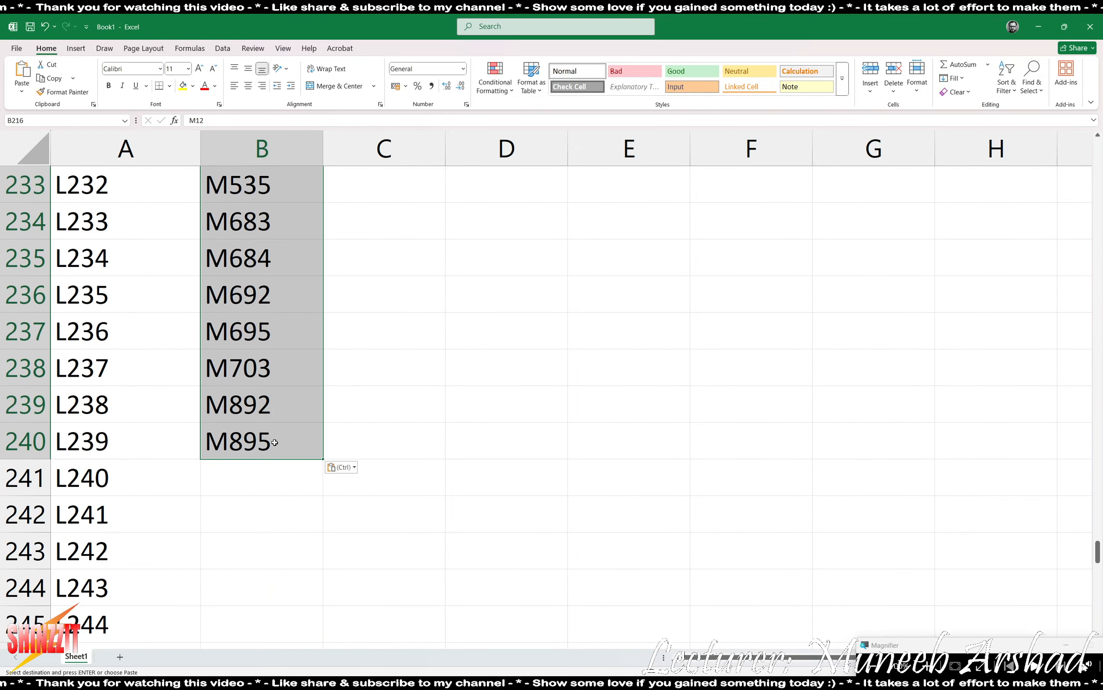
click(268, 469)
key(ctrl+v)
scroll(268, 471, down, 8)
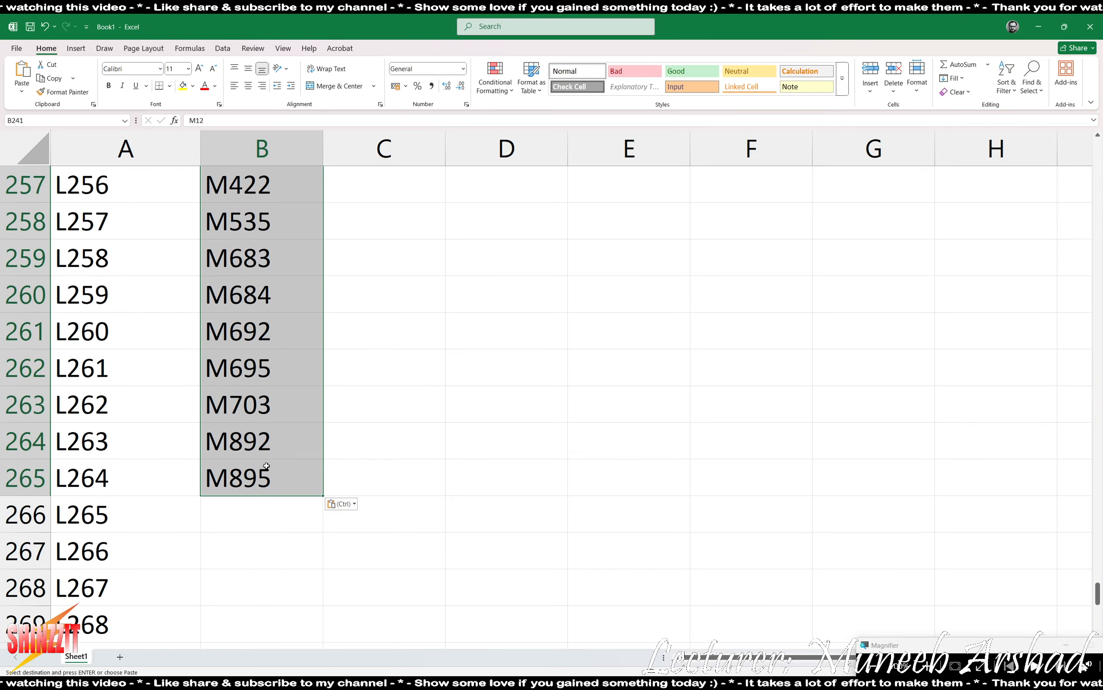
click(263, 519)
key(ctrl+v)
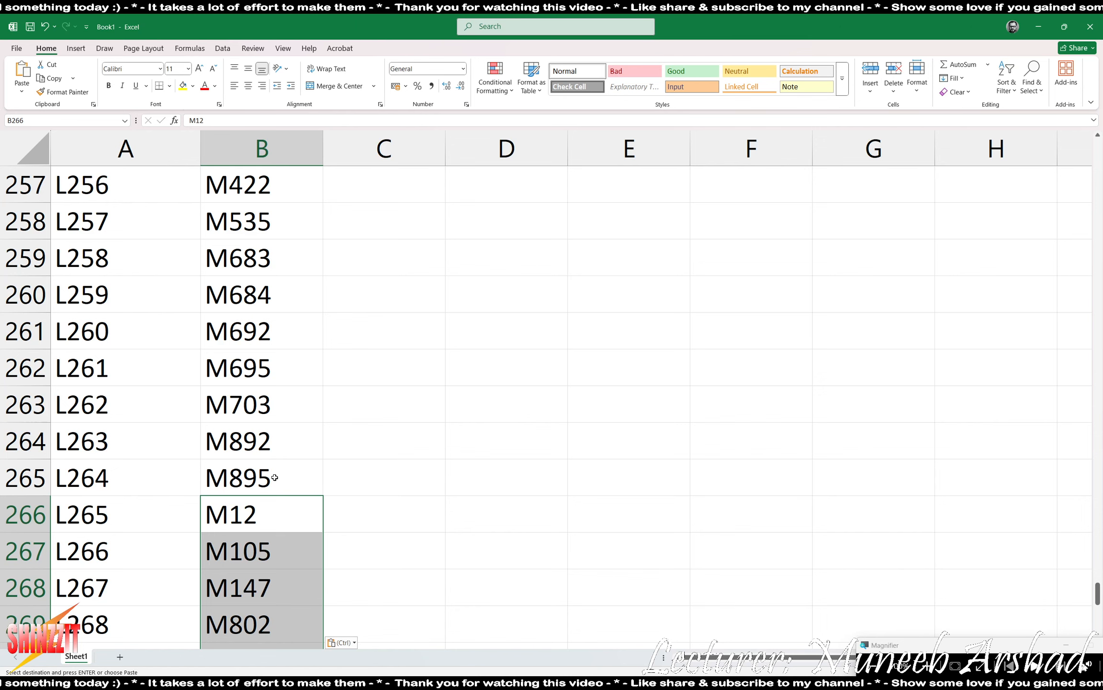
scroll(273, 479, down, 8)
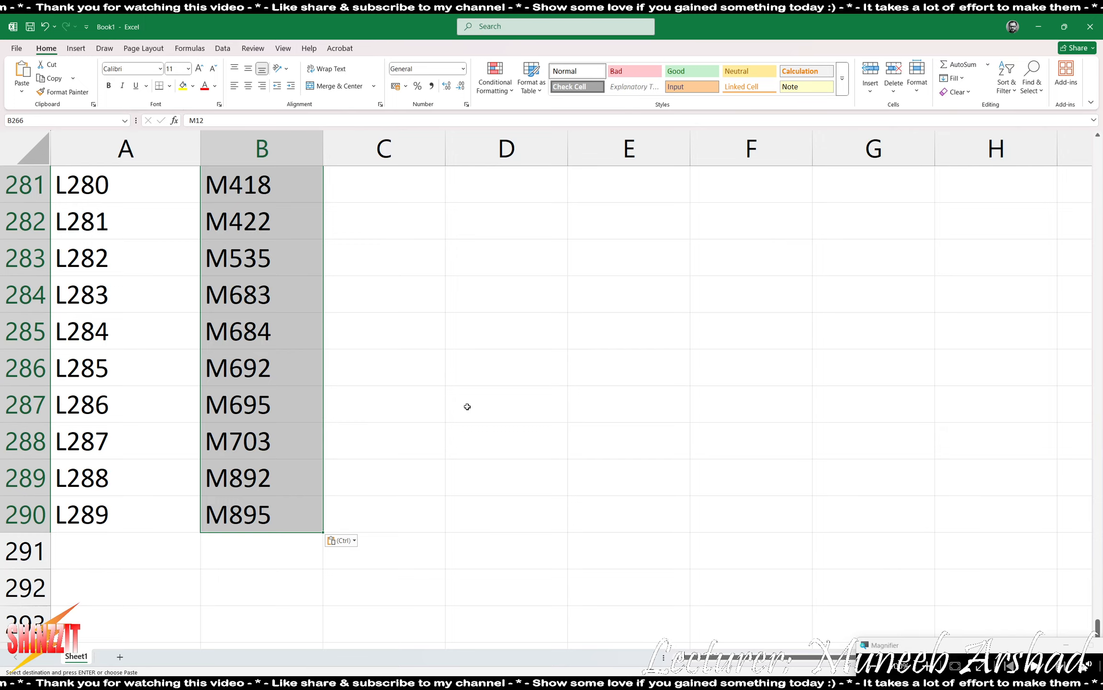
Create a new blank workbook and enter the heading Socket in A1.
click(16, 48)
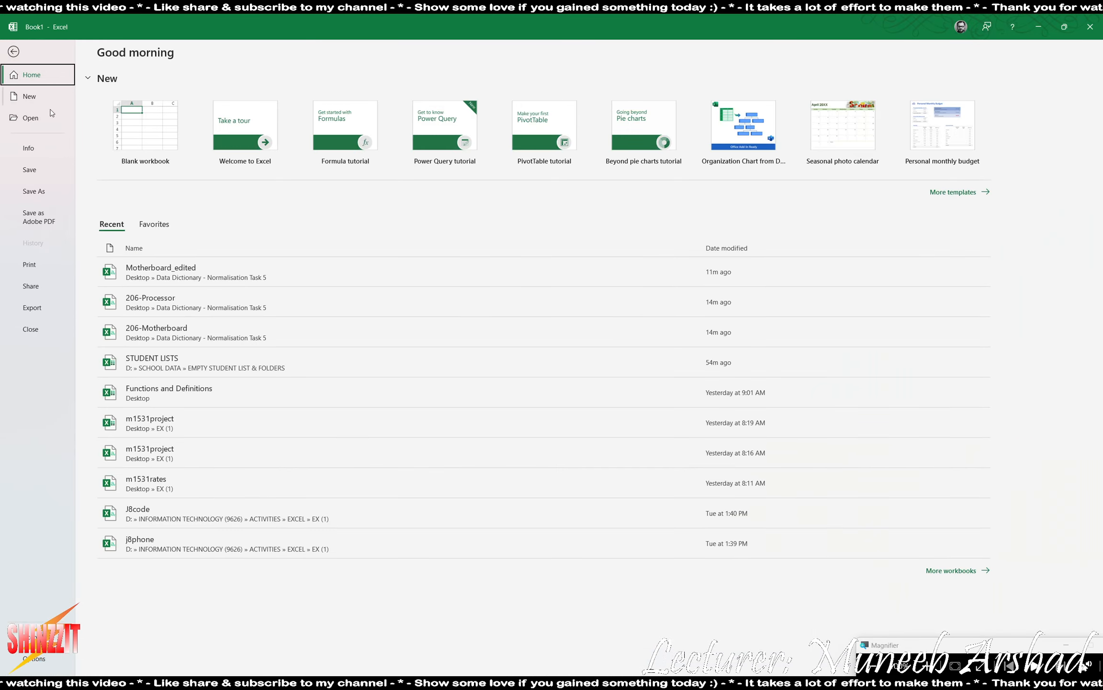
click(146, 132)
scroll(150, 270, up, 10)
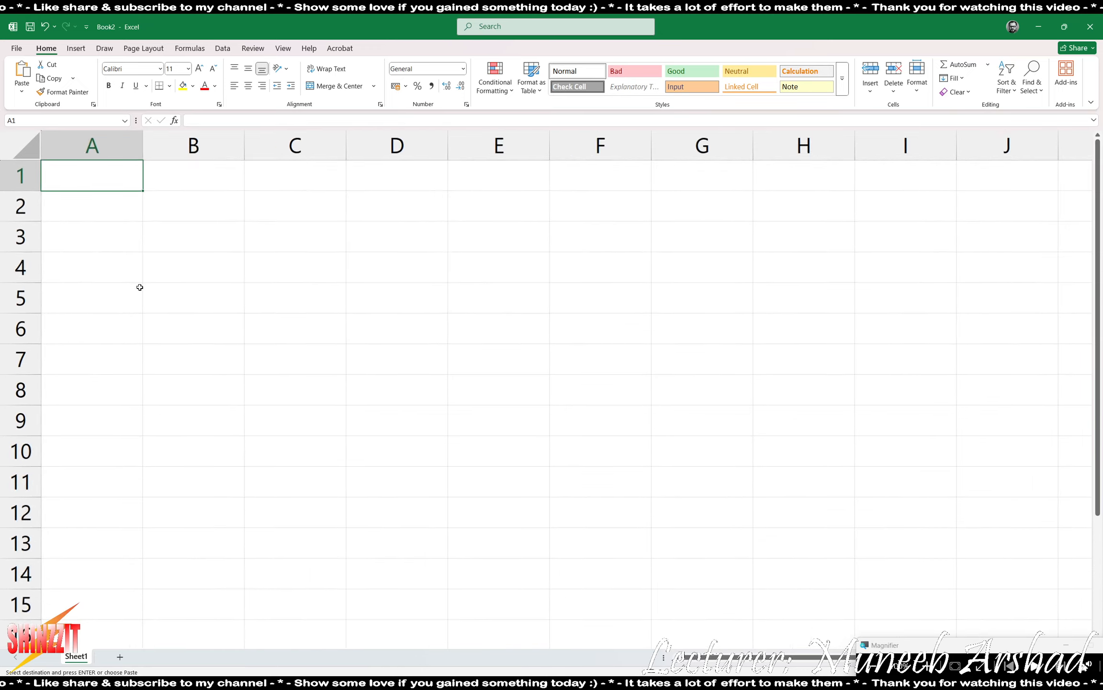
text(So)
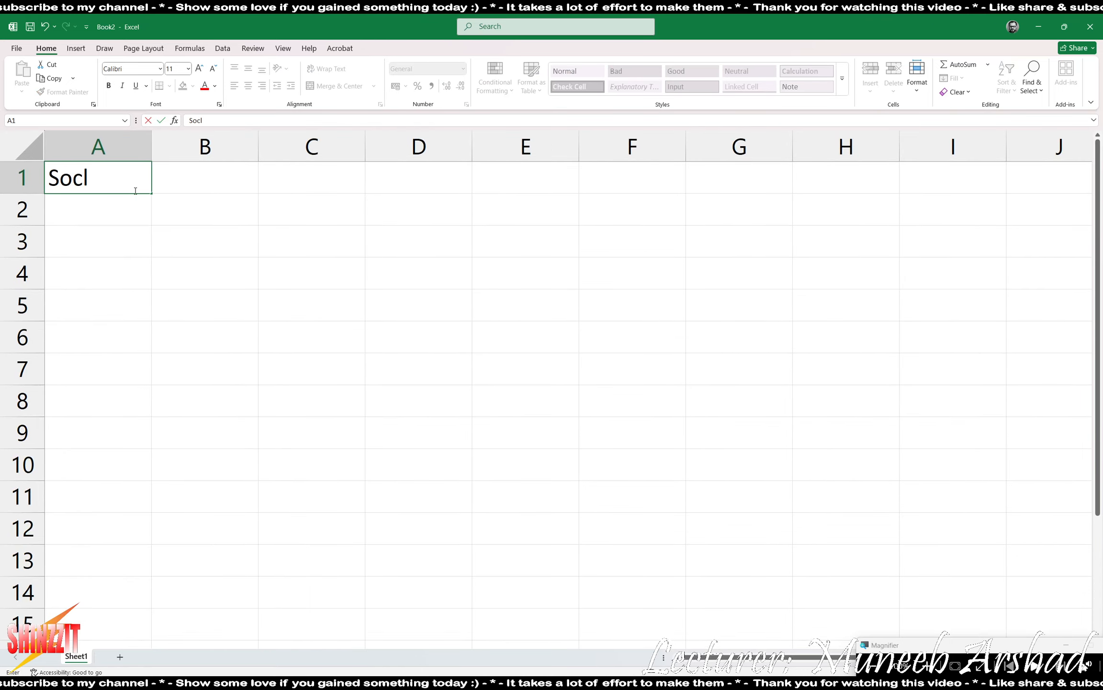
text(cket)
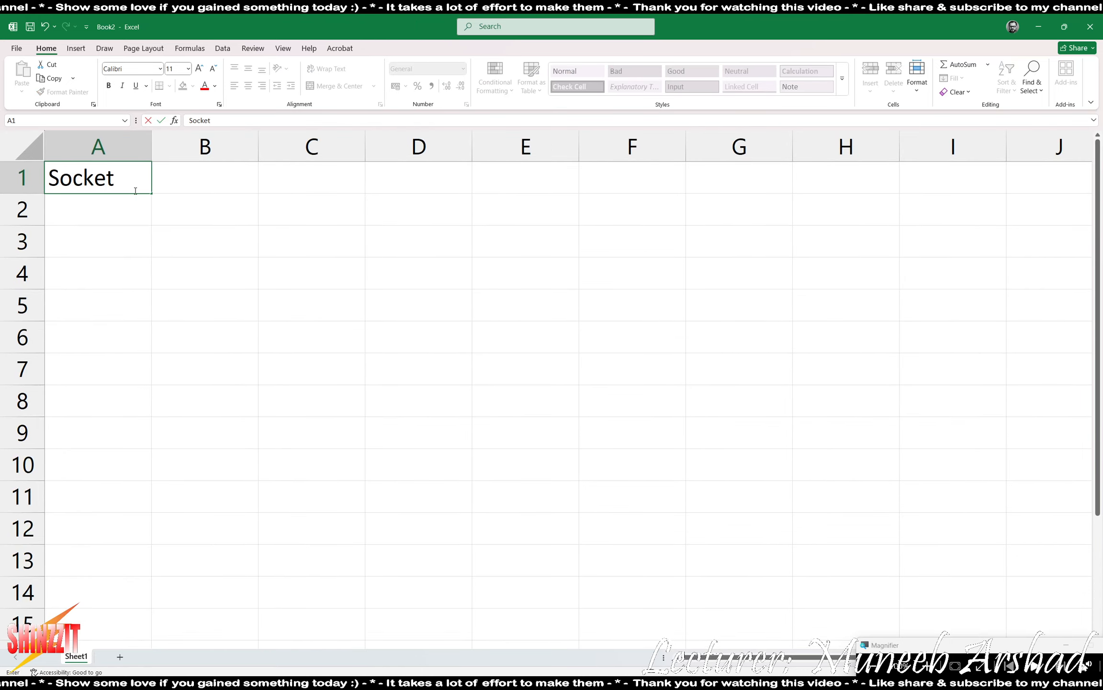
key(Return)
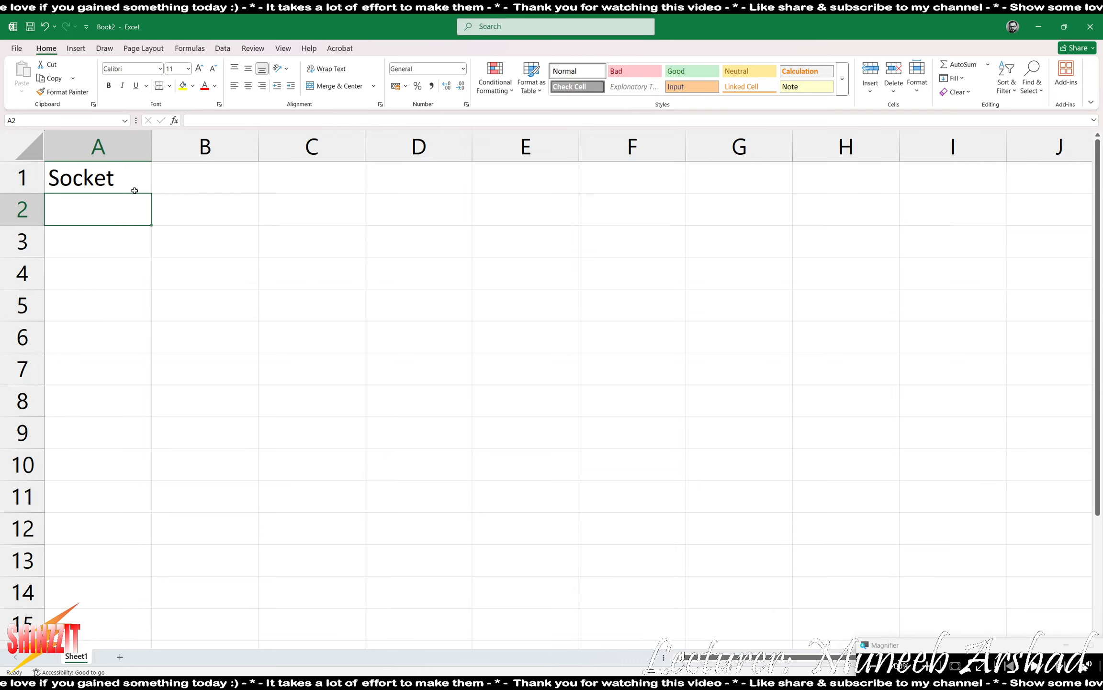
Return to Motherboard_edited and remove the stock filter so that all motherboard rows are listed.
key(alt+Tab)
key(alt+Tab)
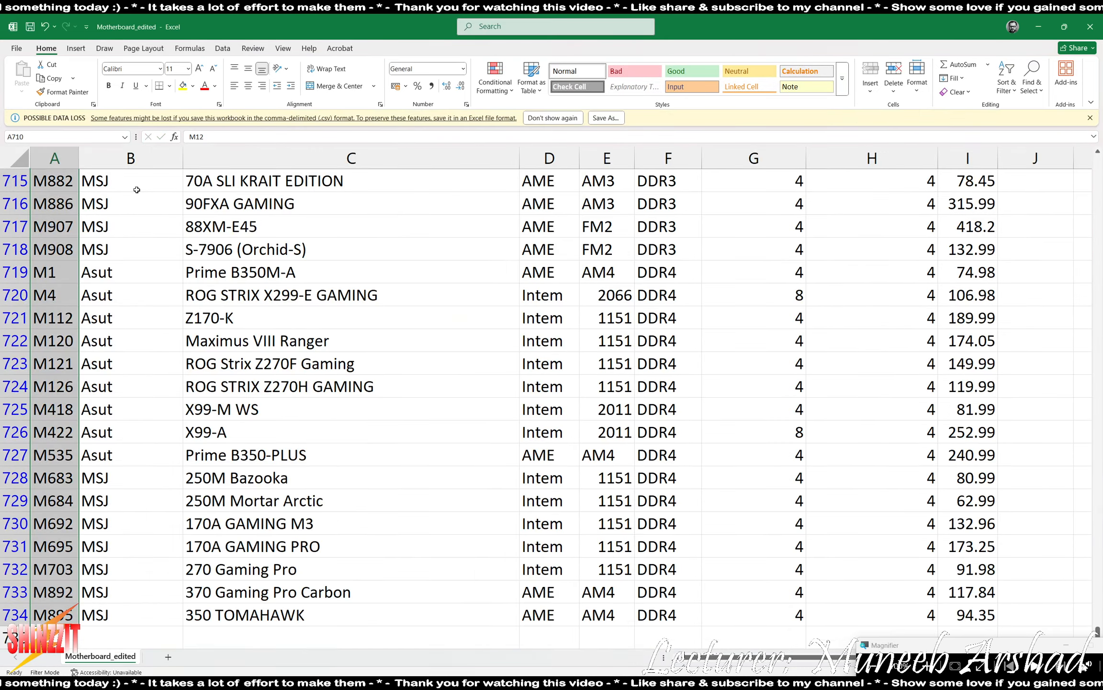
scroll(438, 308, up, 2)
click(15, 181)
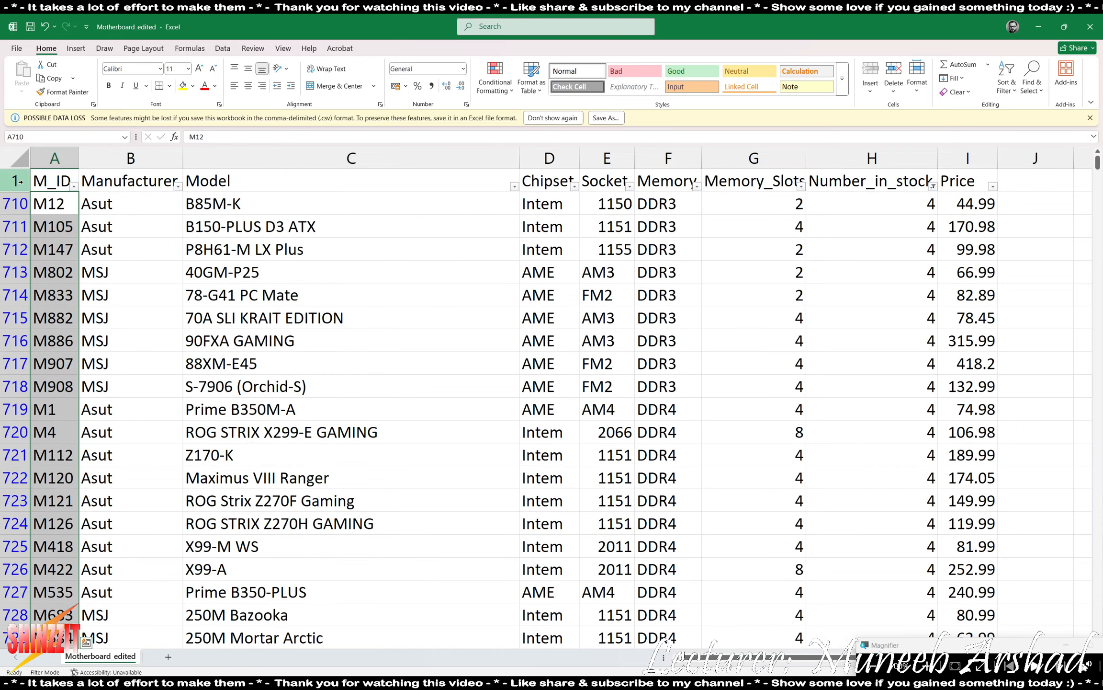
click(1007, 76)
click(1026, 156)
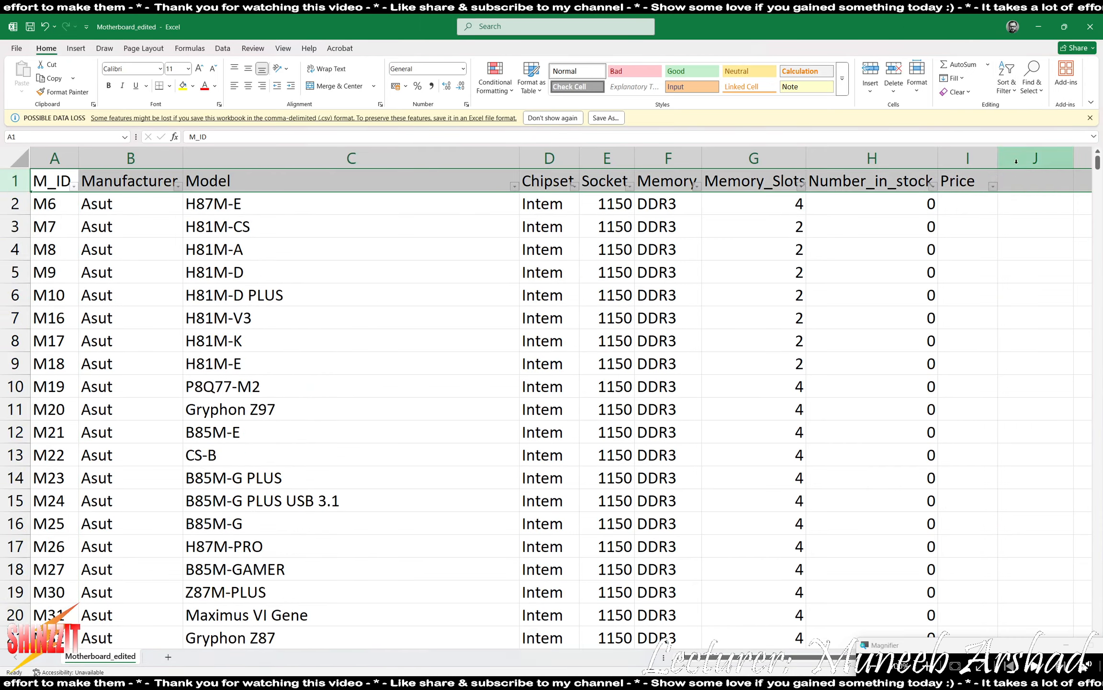
click(814, 301)
Copy the motherboards' Socket values in E2:E734 and paste them into Book2 starting at A2.
drag(602, 195, 602, 625)
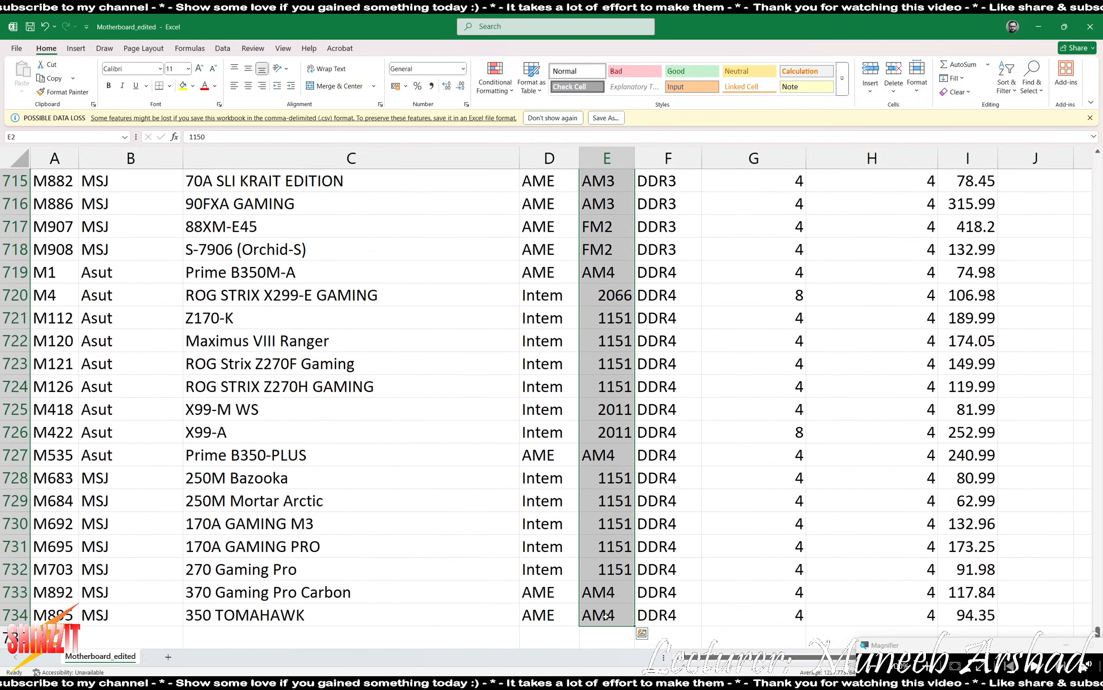
key(ctrl+c)
key(alt+Tab)
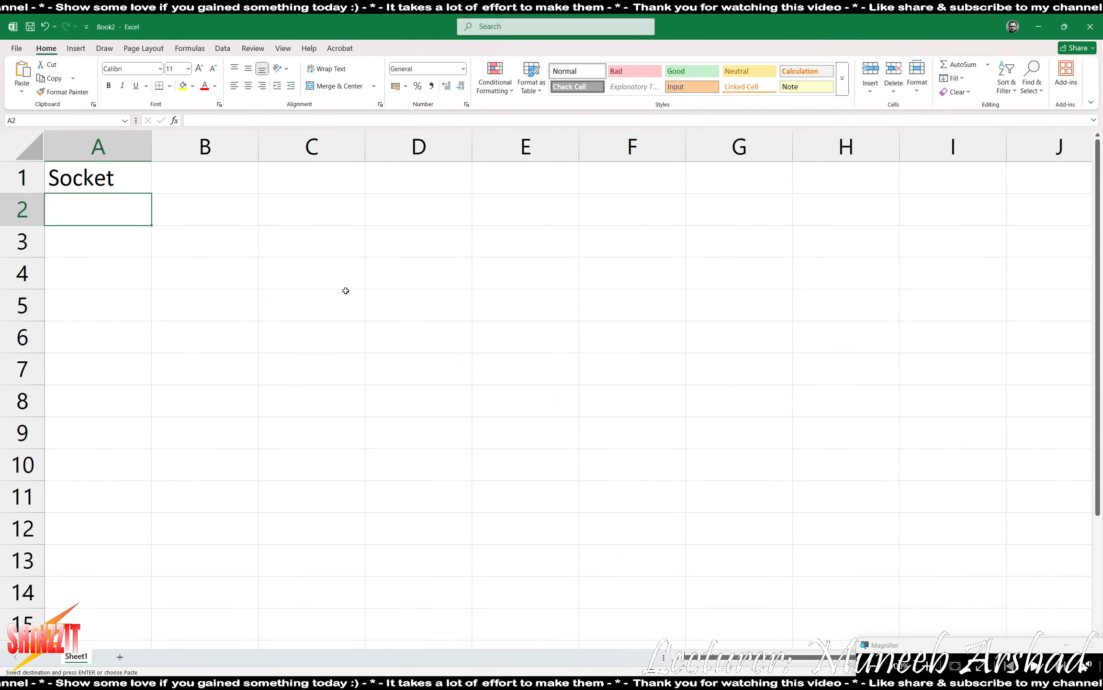
key(ctrl+v)
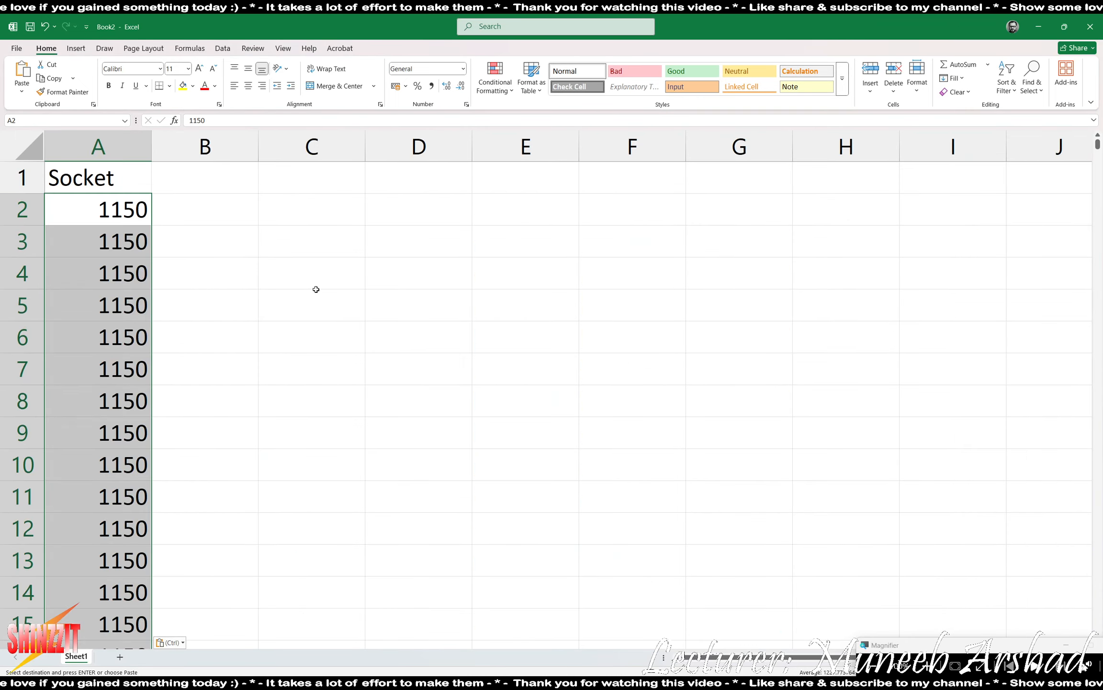
Switch to the 206-Processor workbook and copy all of its Socket values, starting at E2.
key(alt+Tab)
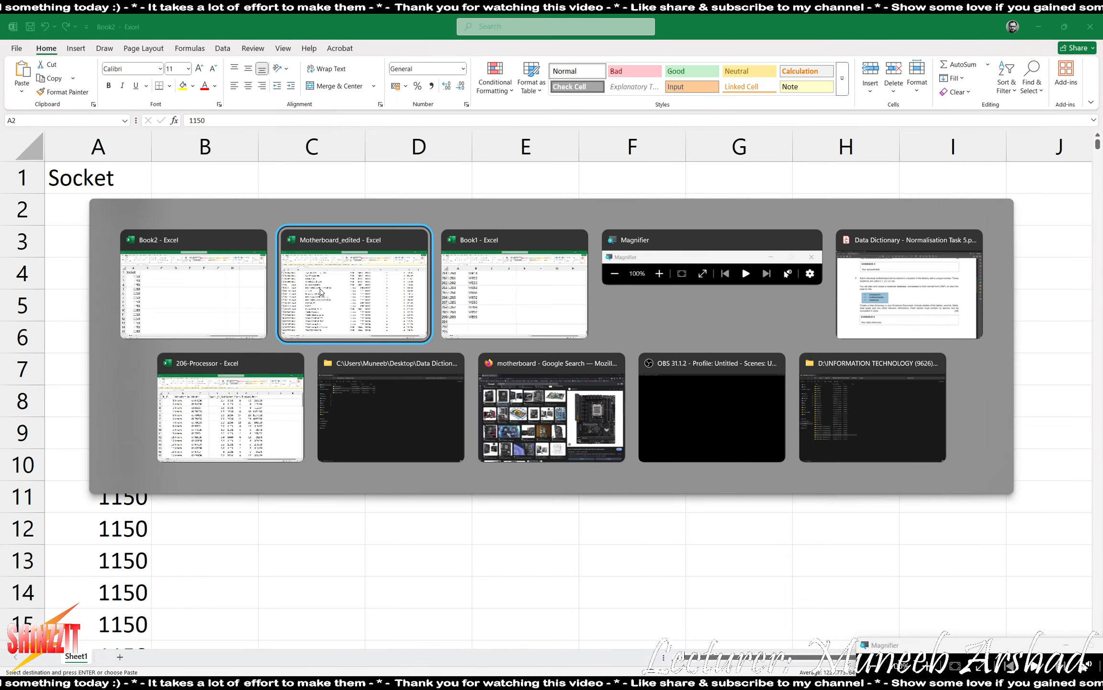
key(alt+Tab)
key(alt+Tab)
key(alt+Tab)
key(alt+Tab)
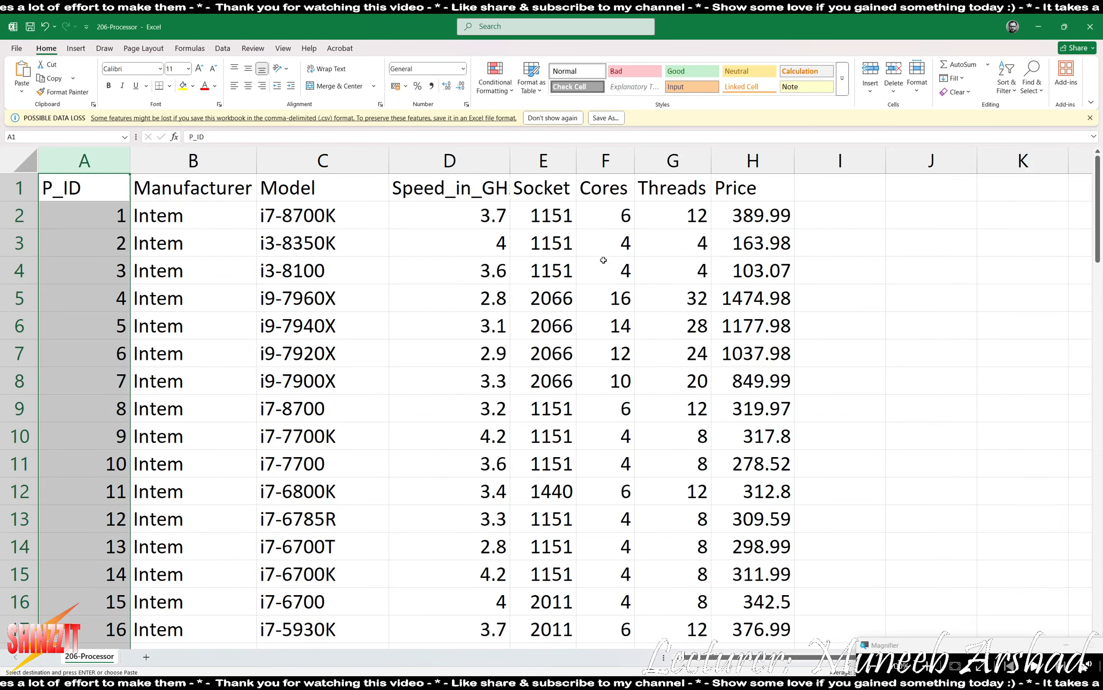
click(618, 323)
drag(546, 215, 560, 598)
Paste the processor Socket values into Book2 directly below the motherboard sockets, starting at A735.
key(alt+Tab)
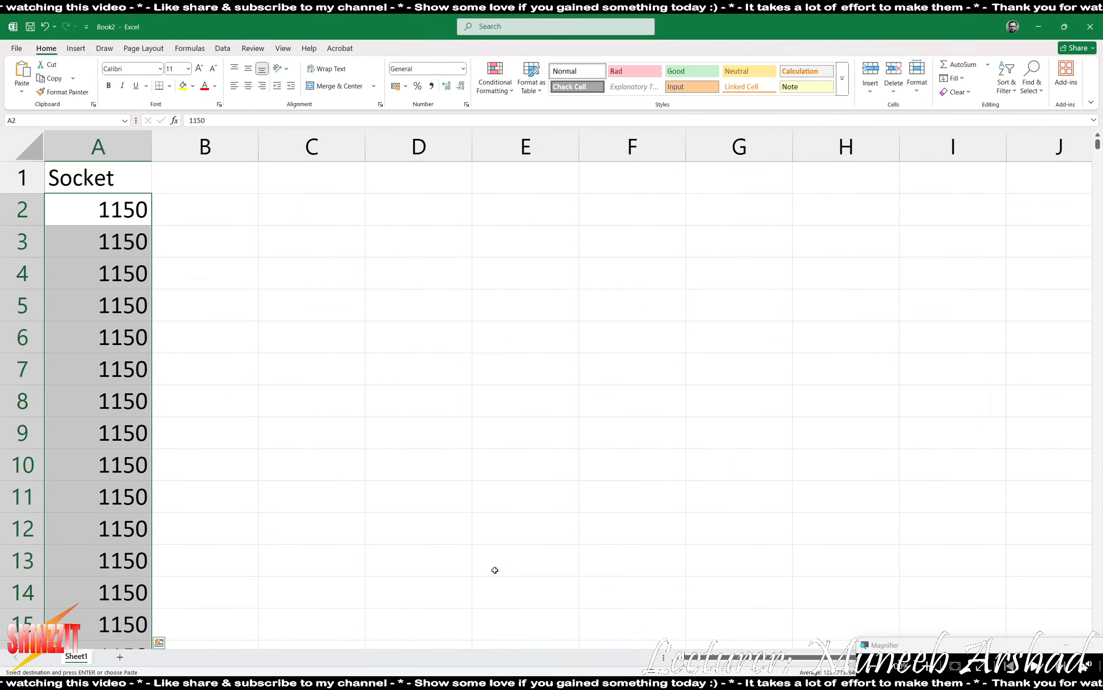
scroll(192, 464, down, 20)
scroll(207, 453, down, 20)
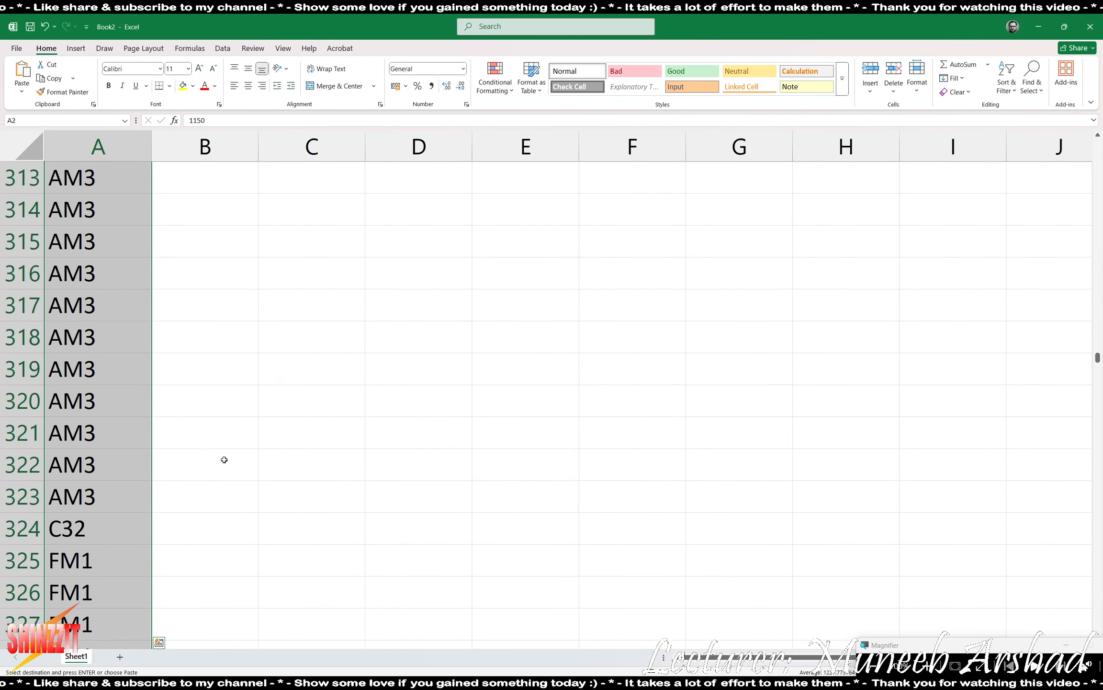
scroll(227, 439, down, 20)
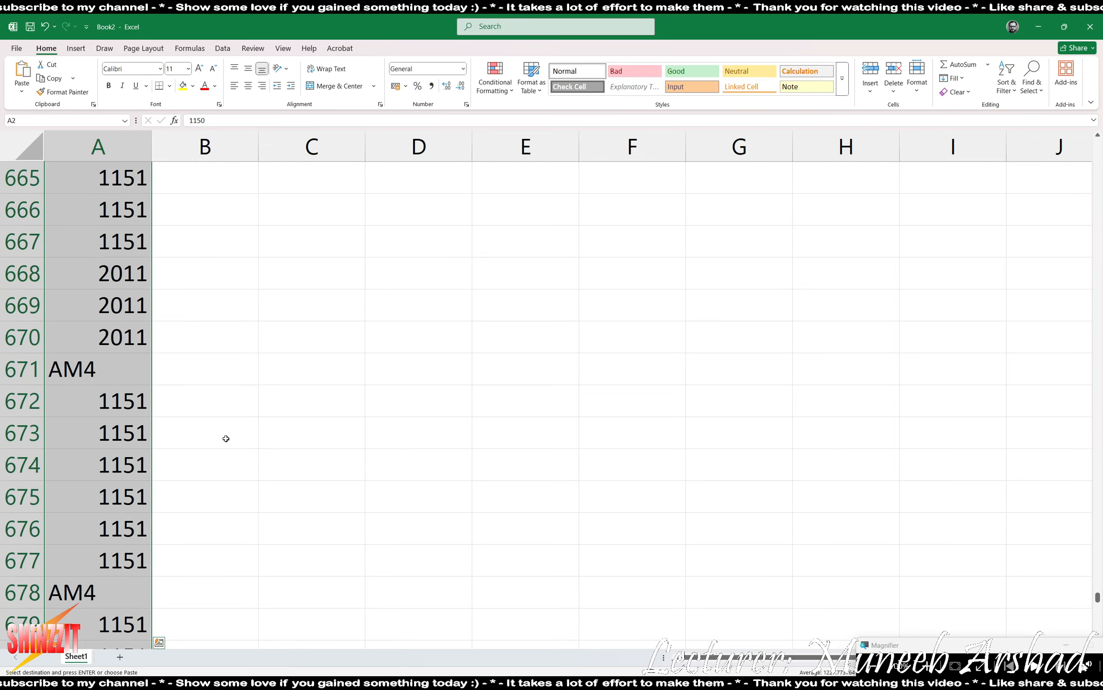
scroll(225, 438, up, 3)
scroll(223, 431, up, 5)
scroll(182, 527, down, 3)
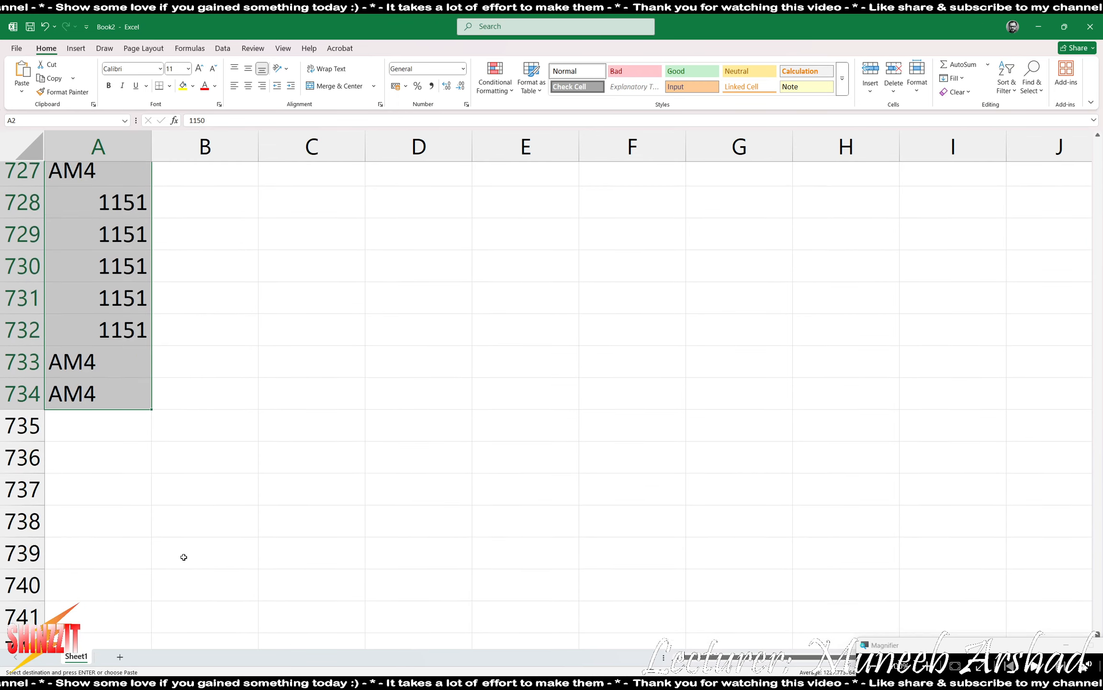
click(127, 373)
key(ctrl+v)
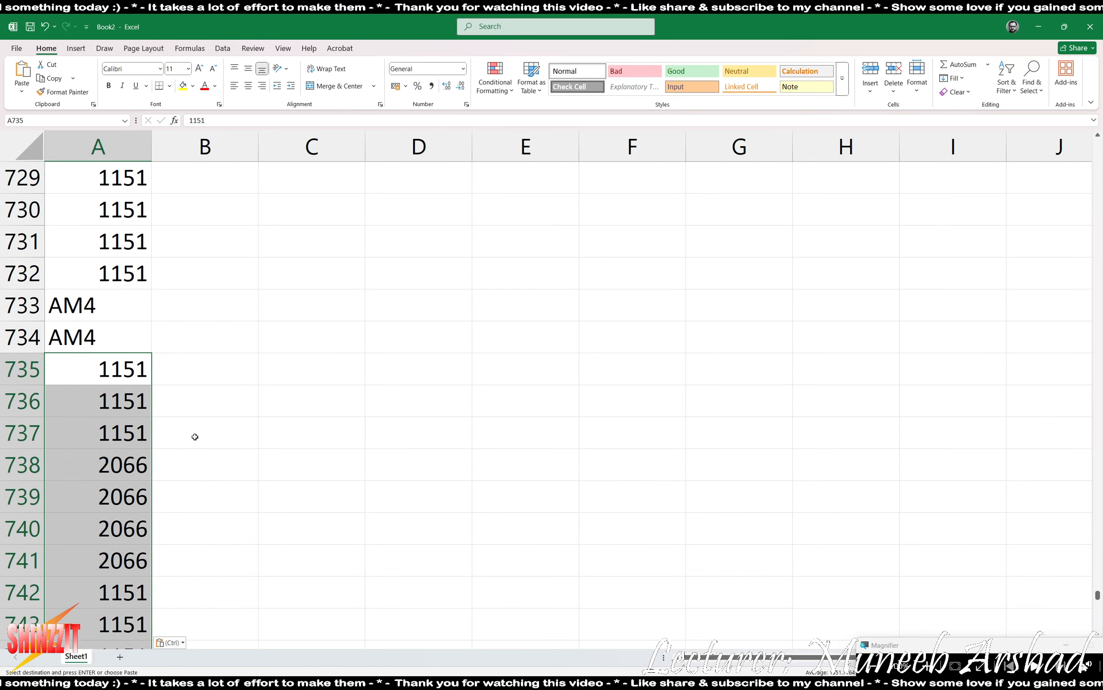
Remove the duplicate values from the Socket column in Book2, treating the first row as a header.
scroll(195, 437, up, 20)
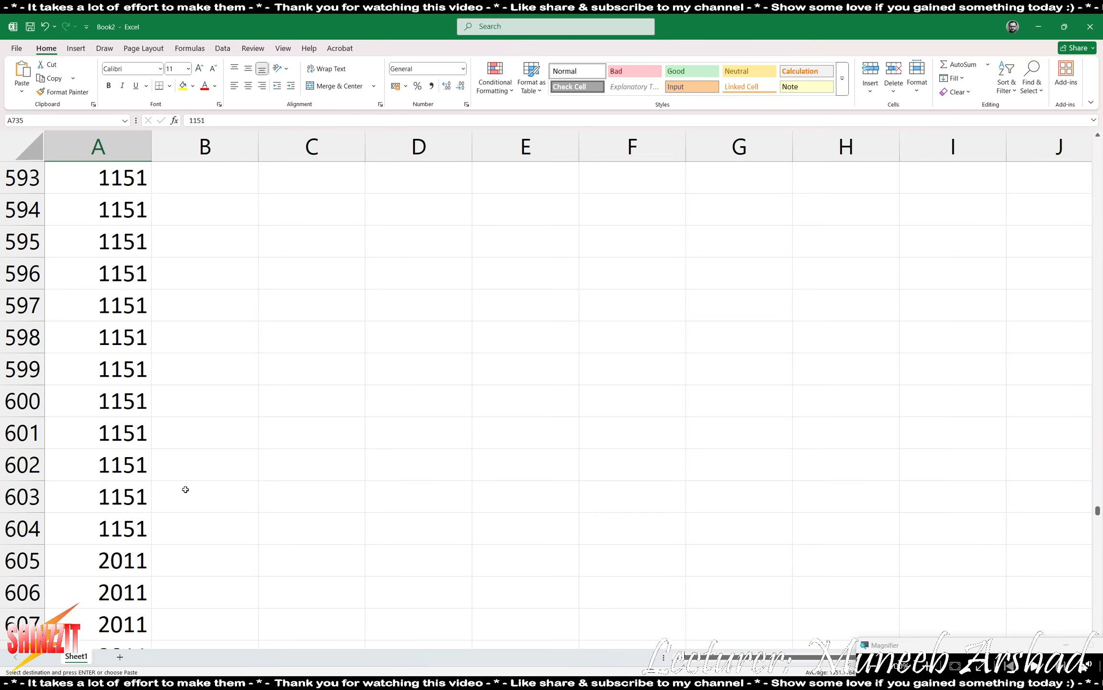
scroll(185, 489, up, 20)
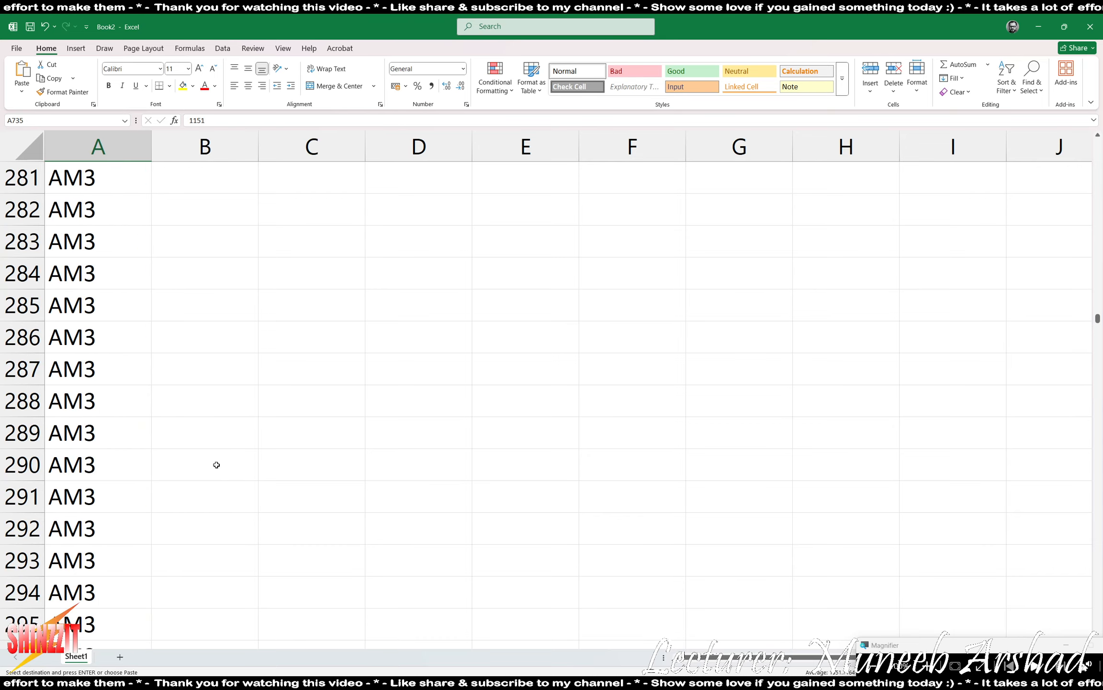
scroll(217, 465, up, 20)
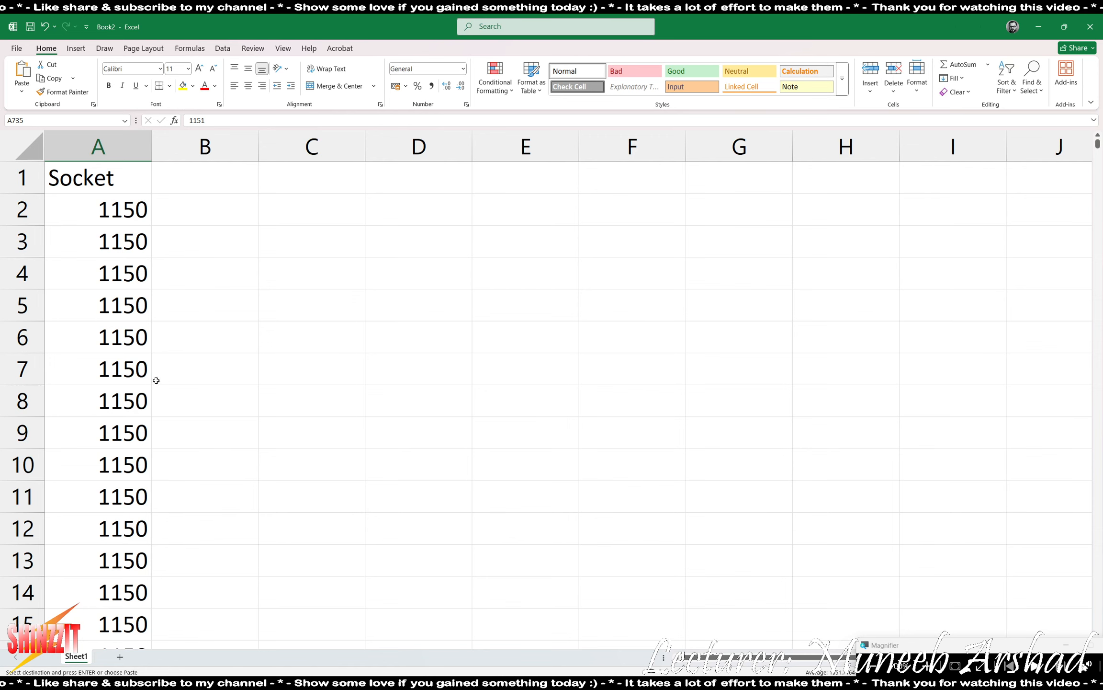
click(93, 141)
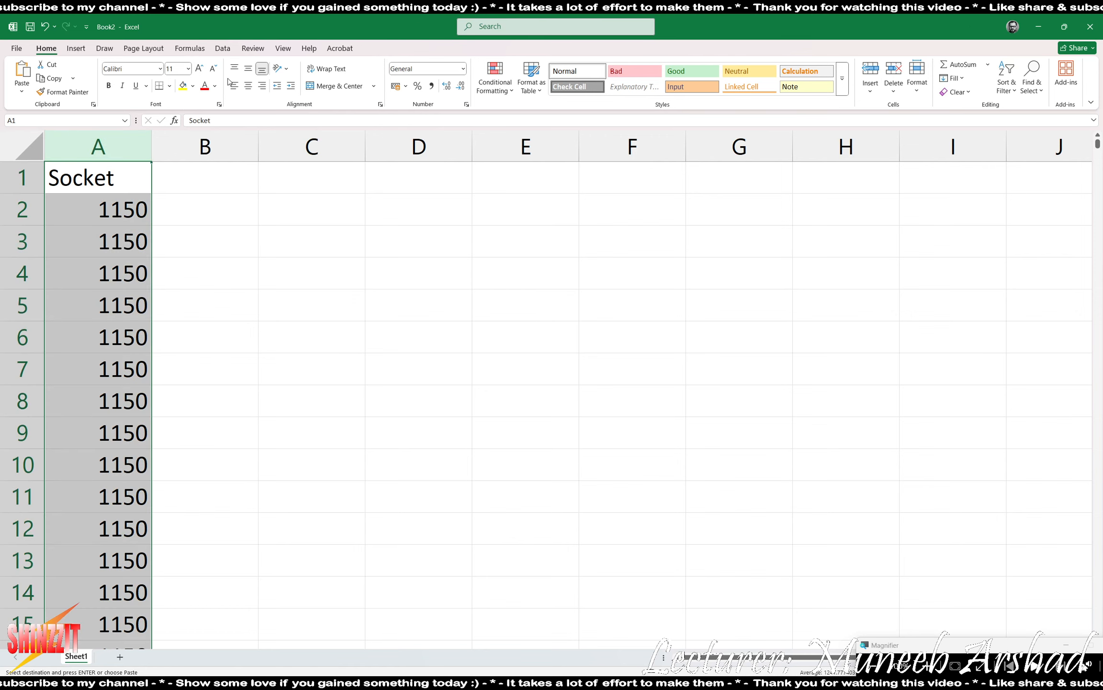
click(223, 47)
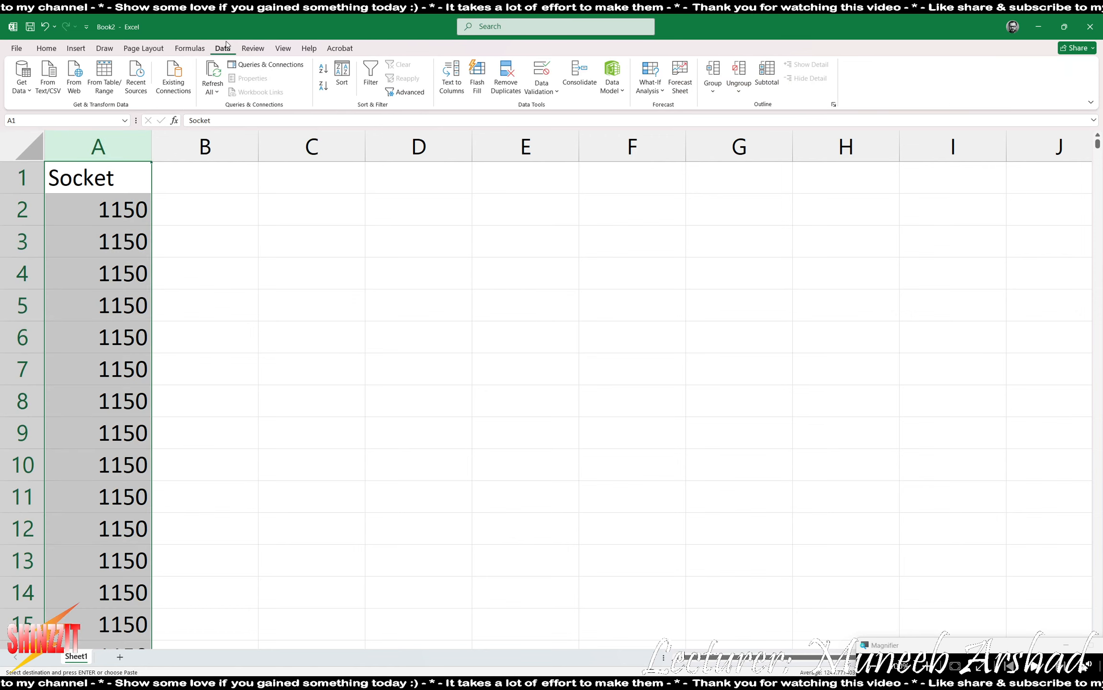
click(502, 84)
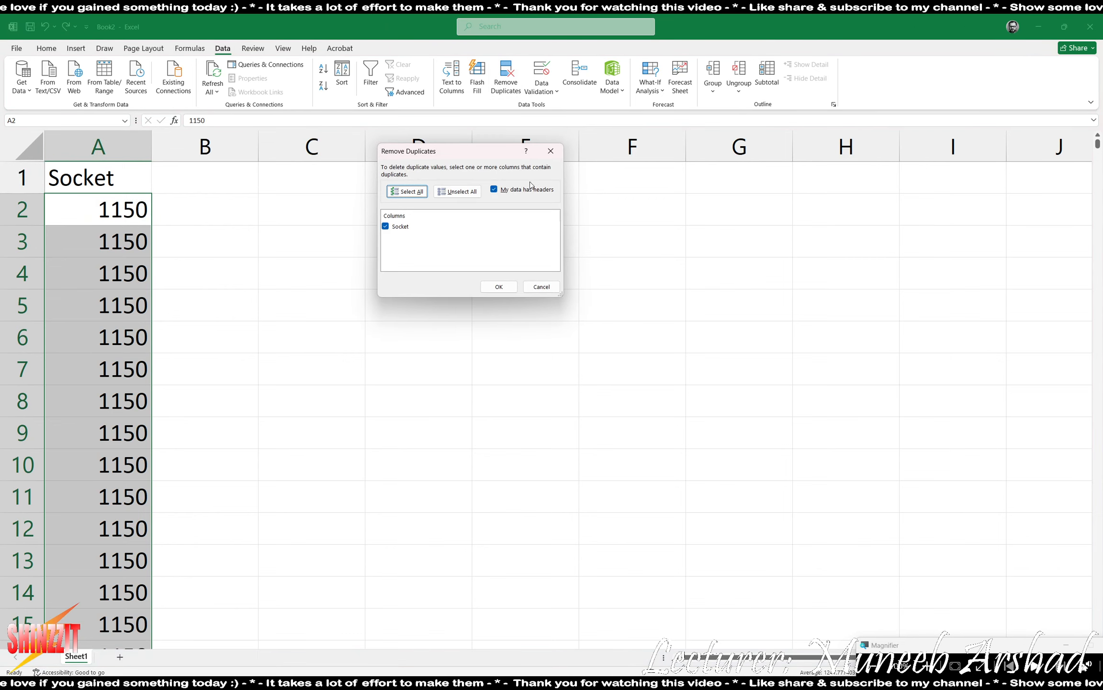
click(502, 287)
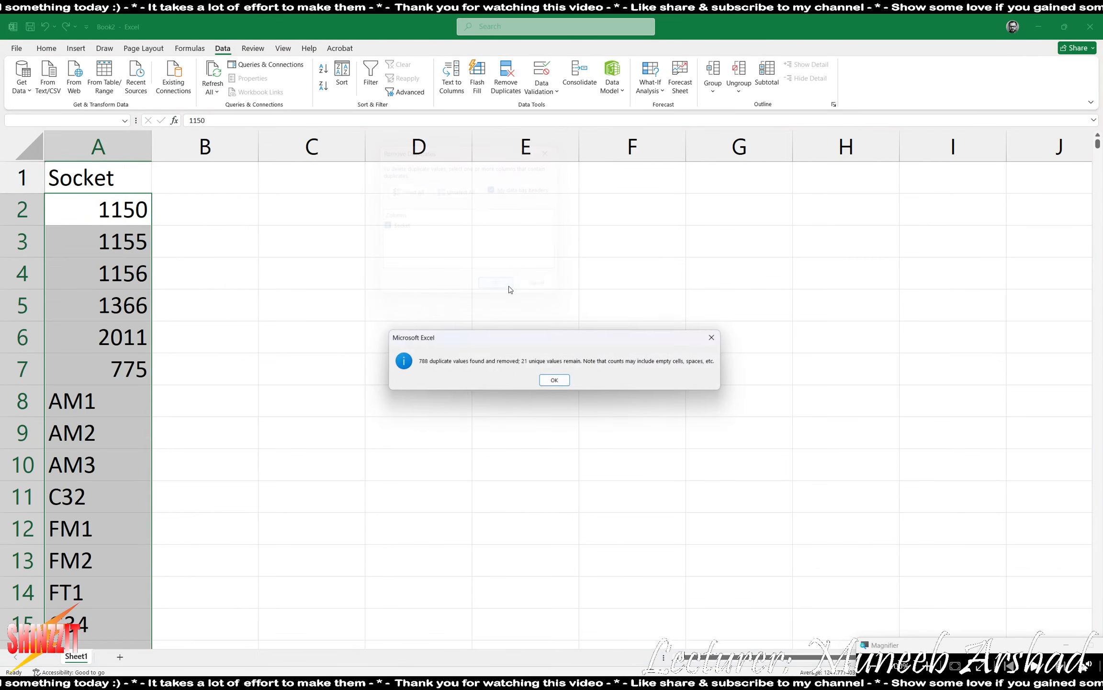
click(553, 382)
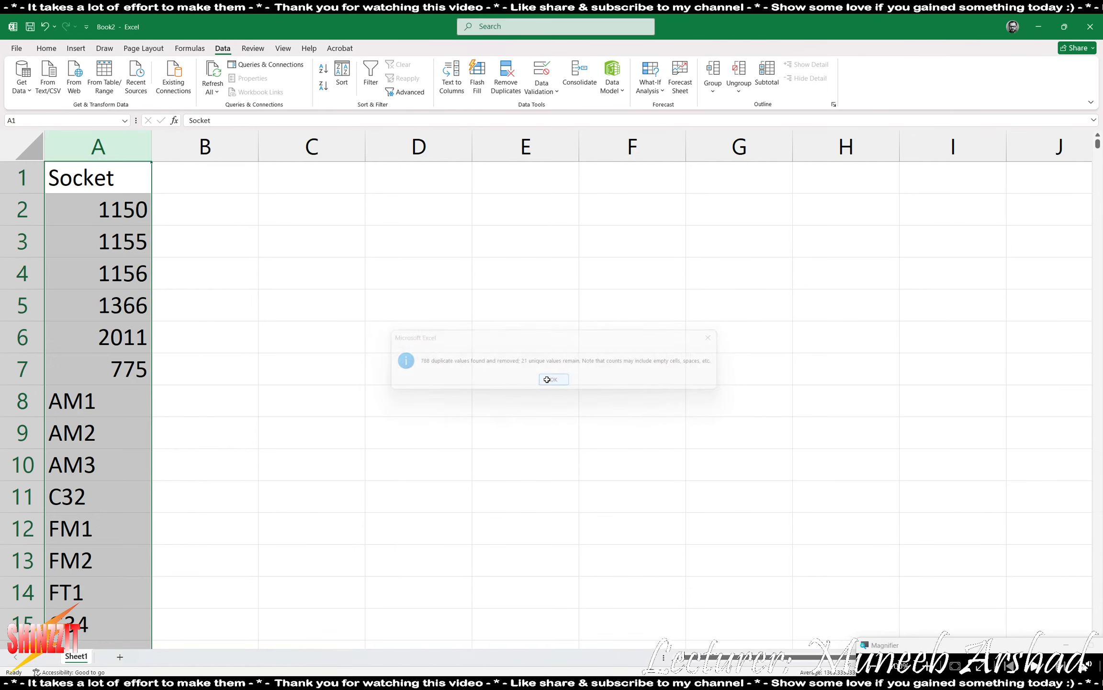
scroll(311, 438, down, 5)
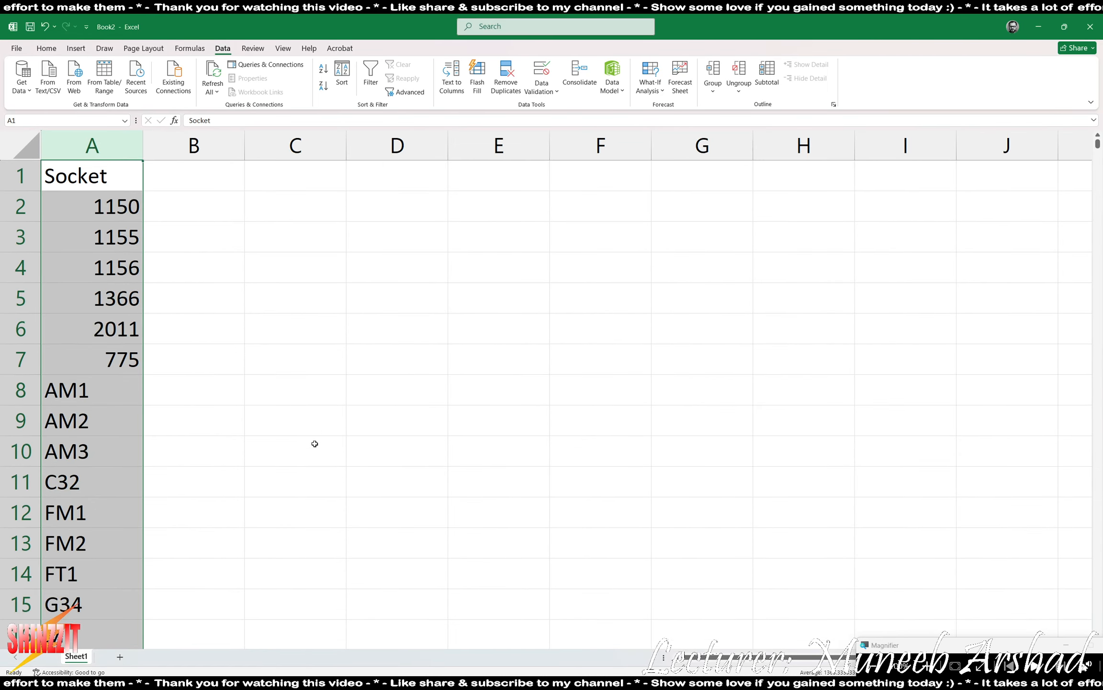
click(330, 446)
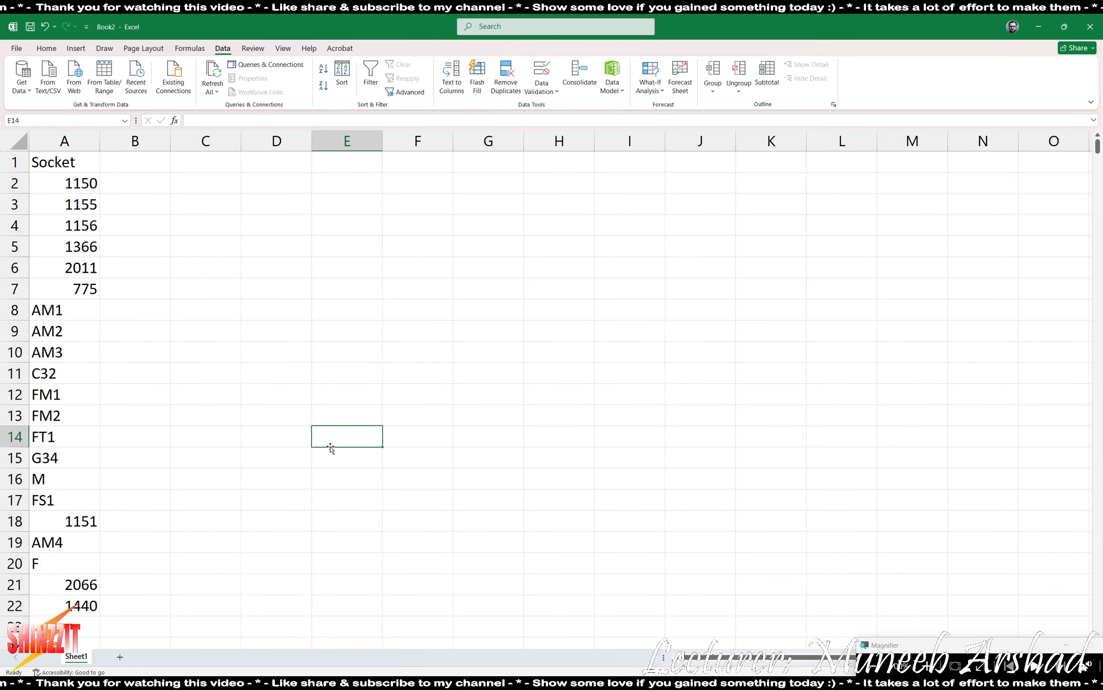
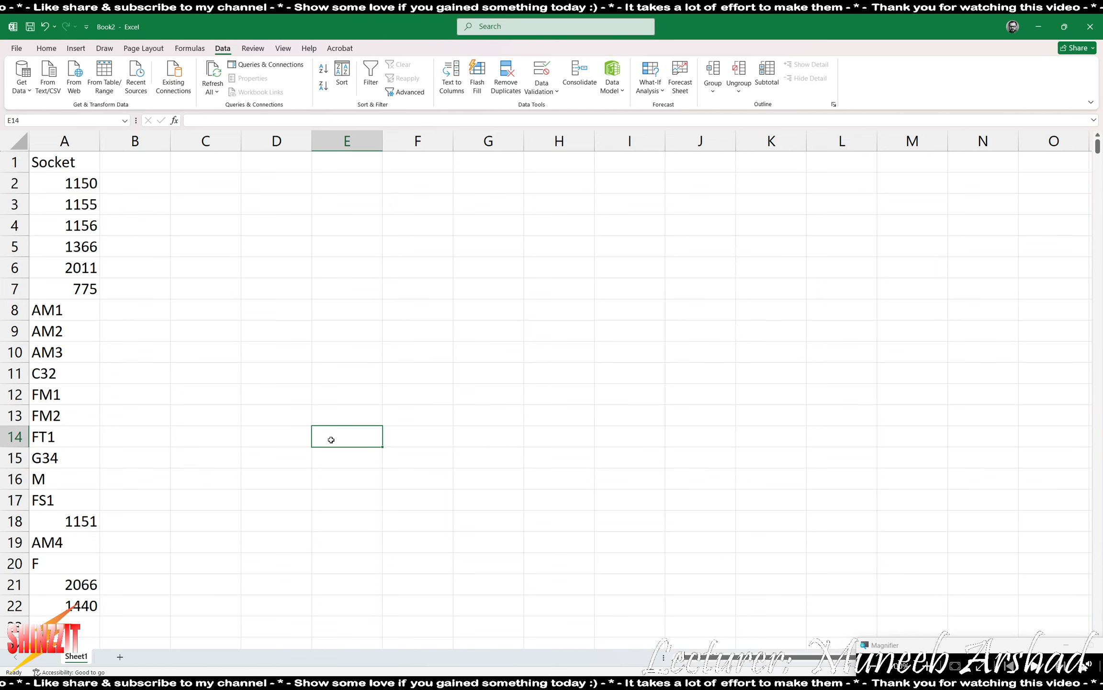
Save Book2 as a CSV (Comma delimited) file named Socket in the desktop folder Data Dictionary - Normalisation Task 5, and close it.
click(16, 49)
click(34, 191)
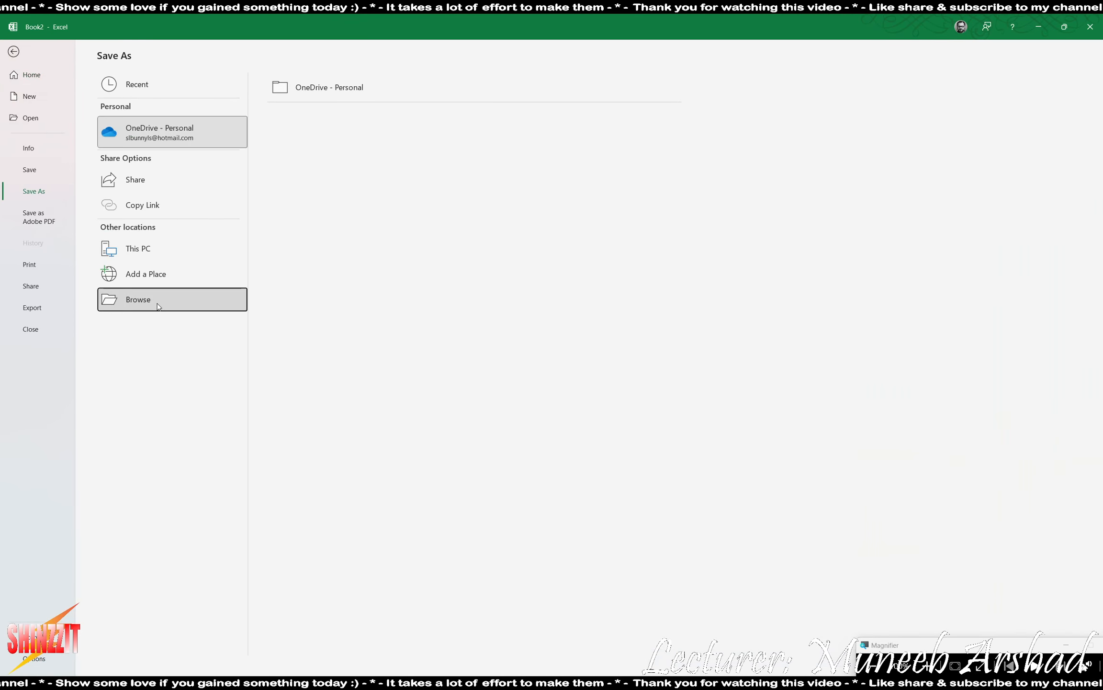
click(158, 306)
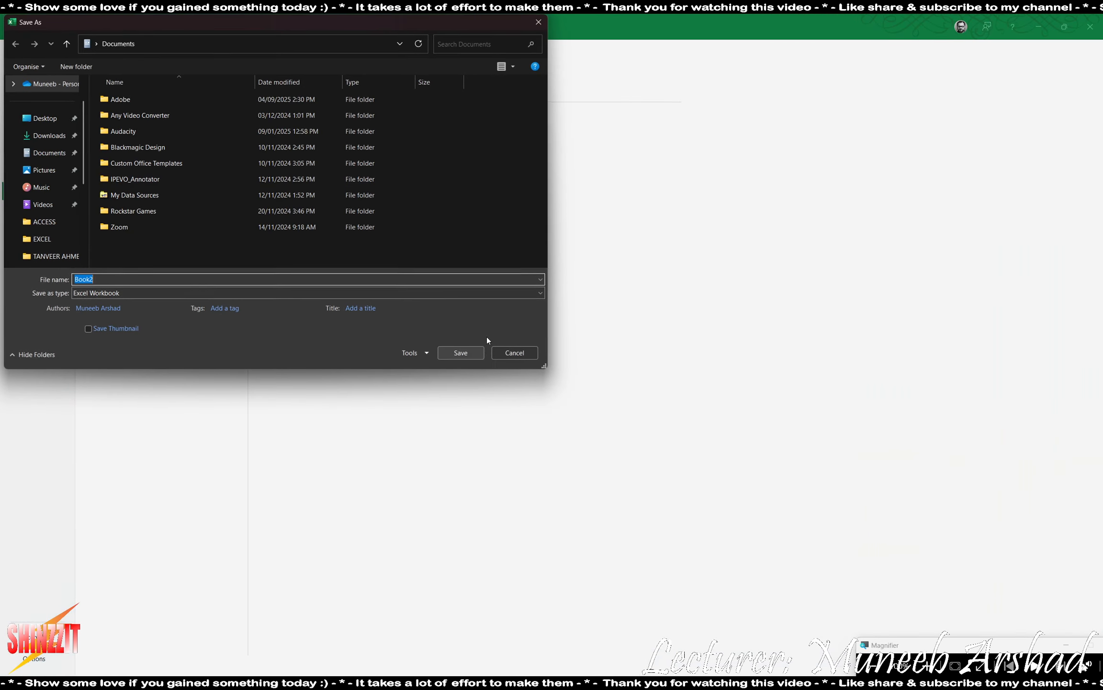
click(58, 118)
double_click(157, 100)
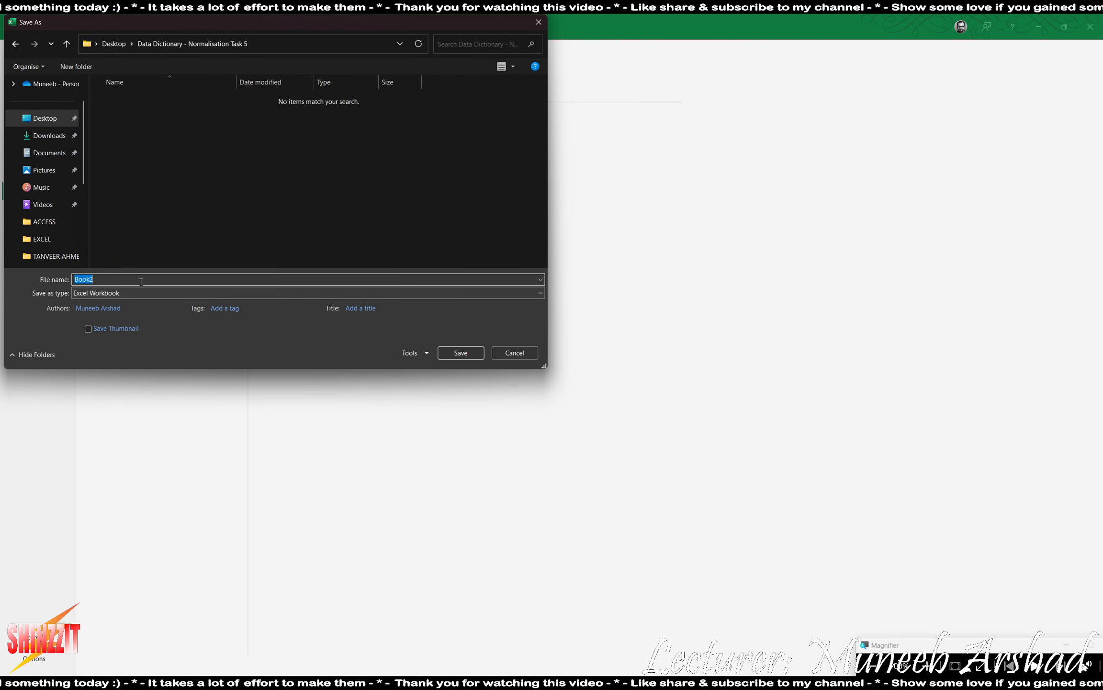
text(Socket)
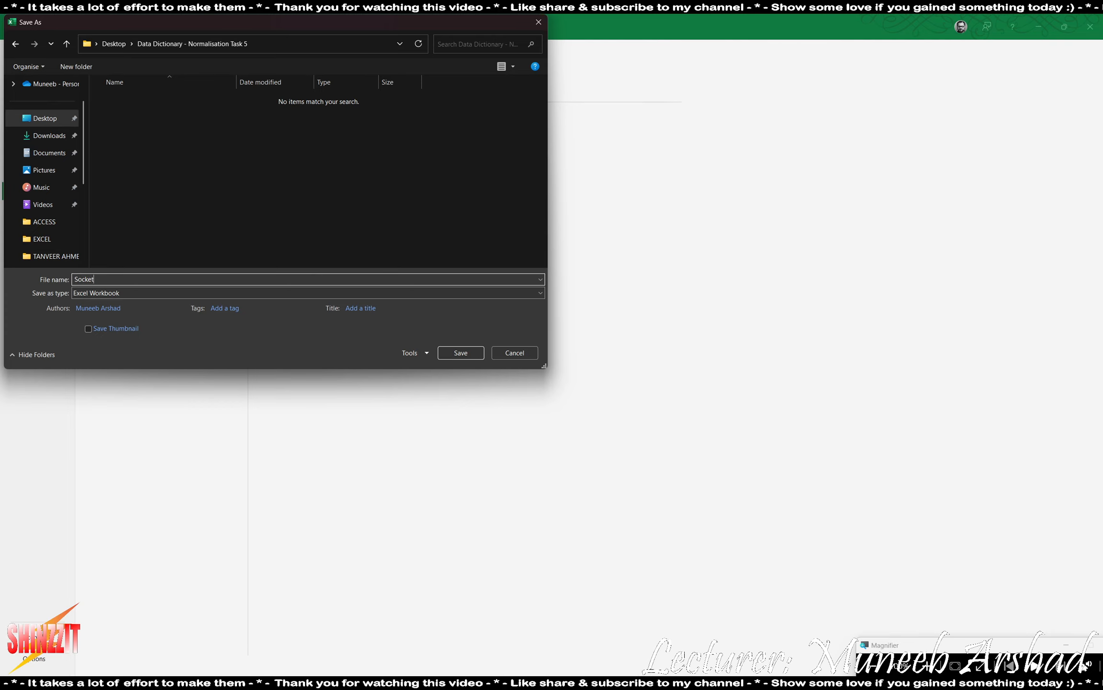
click(142, 290)
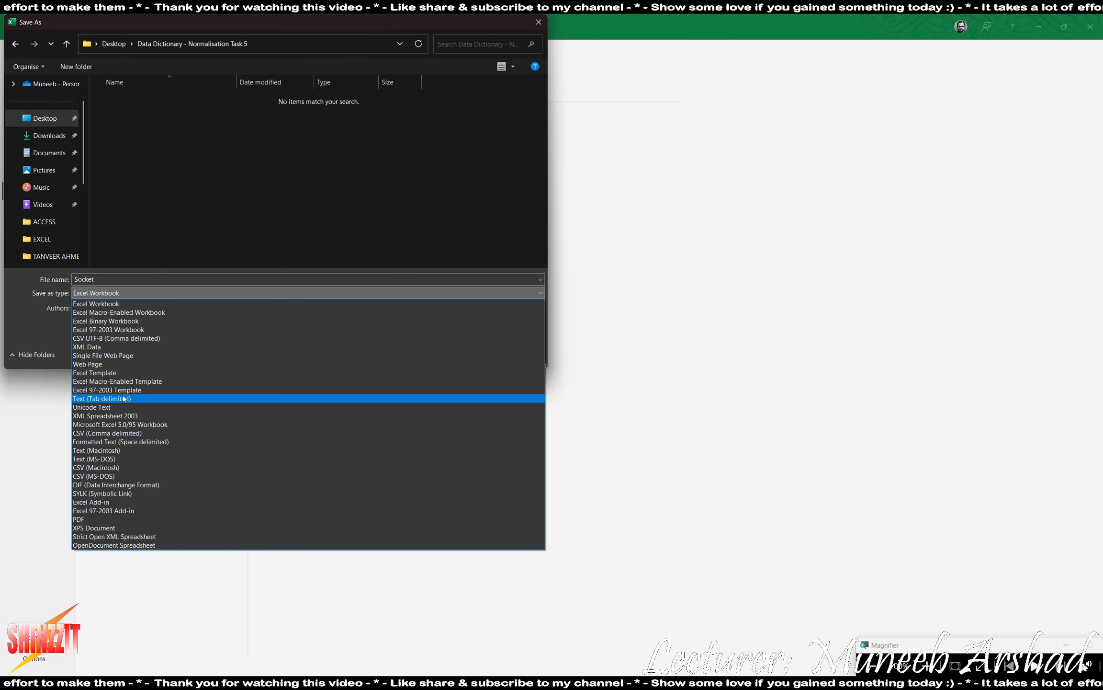
click(113, 433)
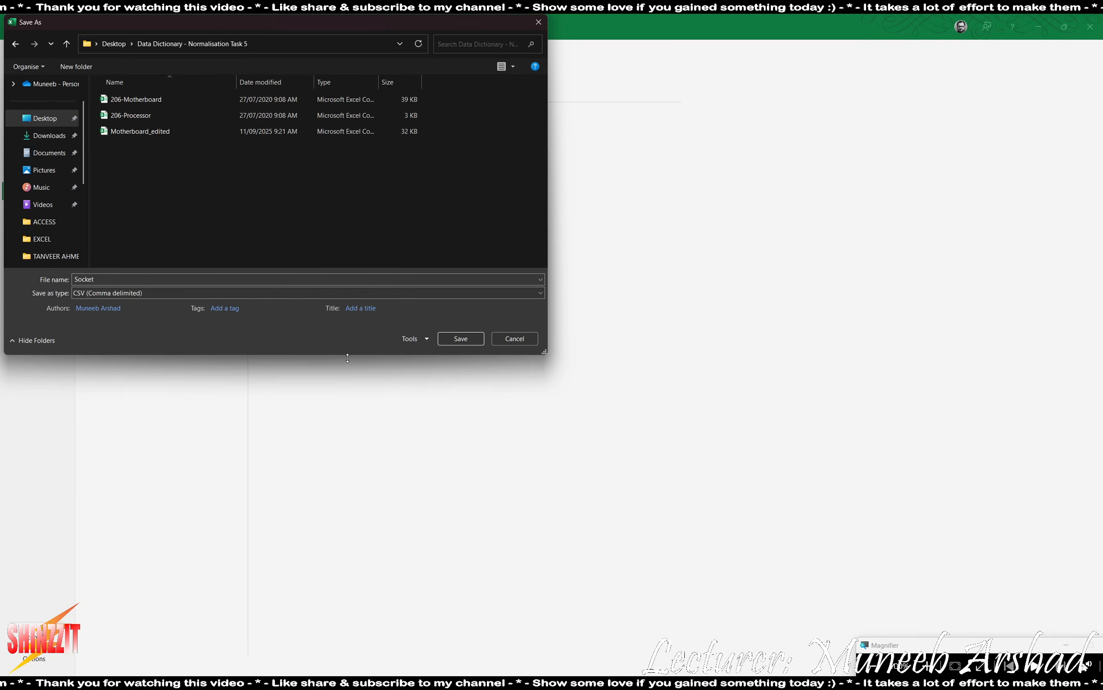
click(464, 343)
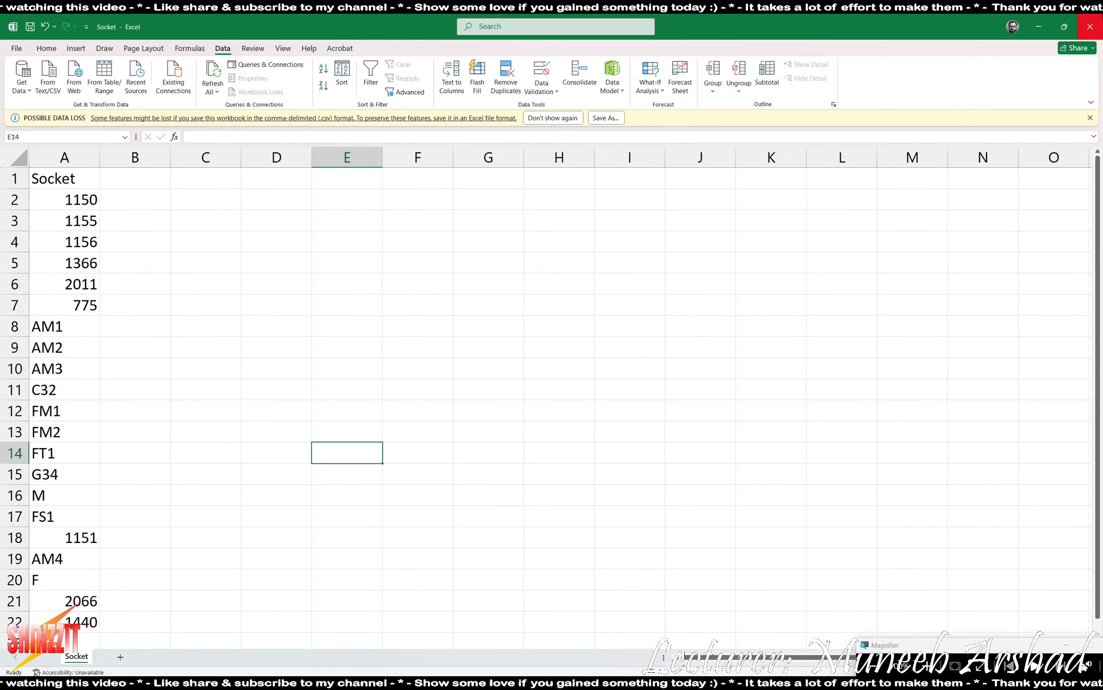
click(1101, 17)
Save the 206-Processor workbook as a comma-delimited CSV named Processors_edited in the same task folder.
scroll(338, 335, up, 20)
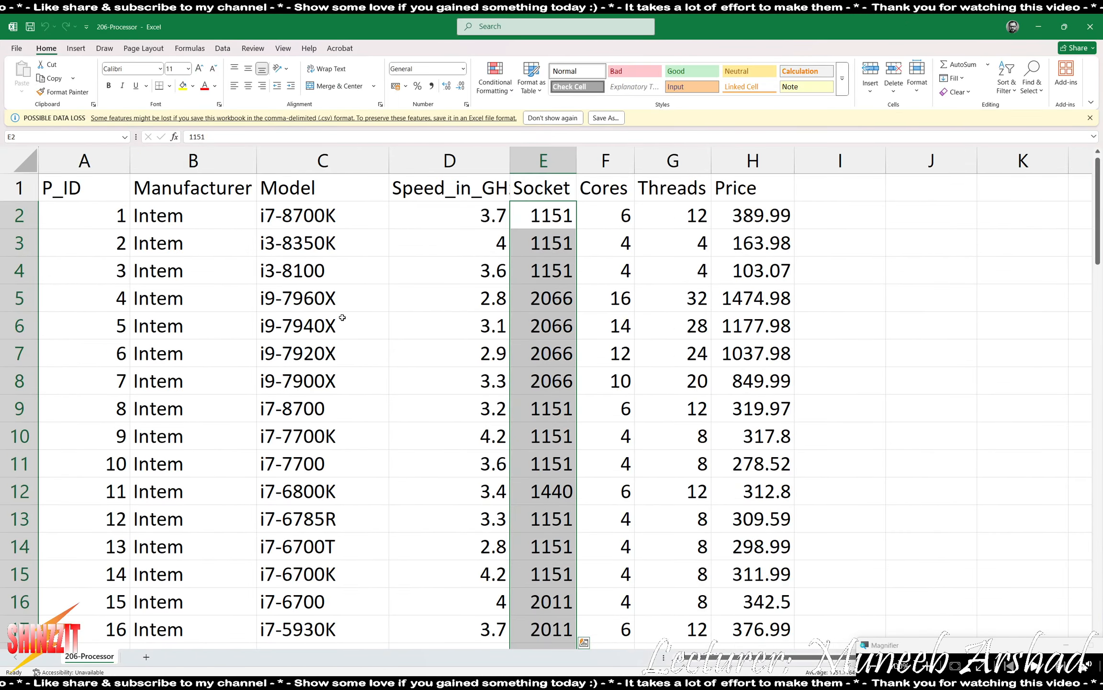
click(16, 48)
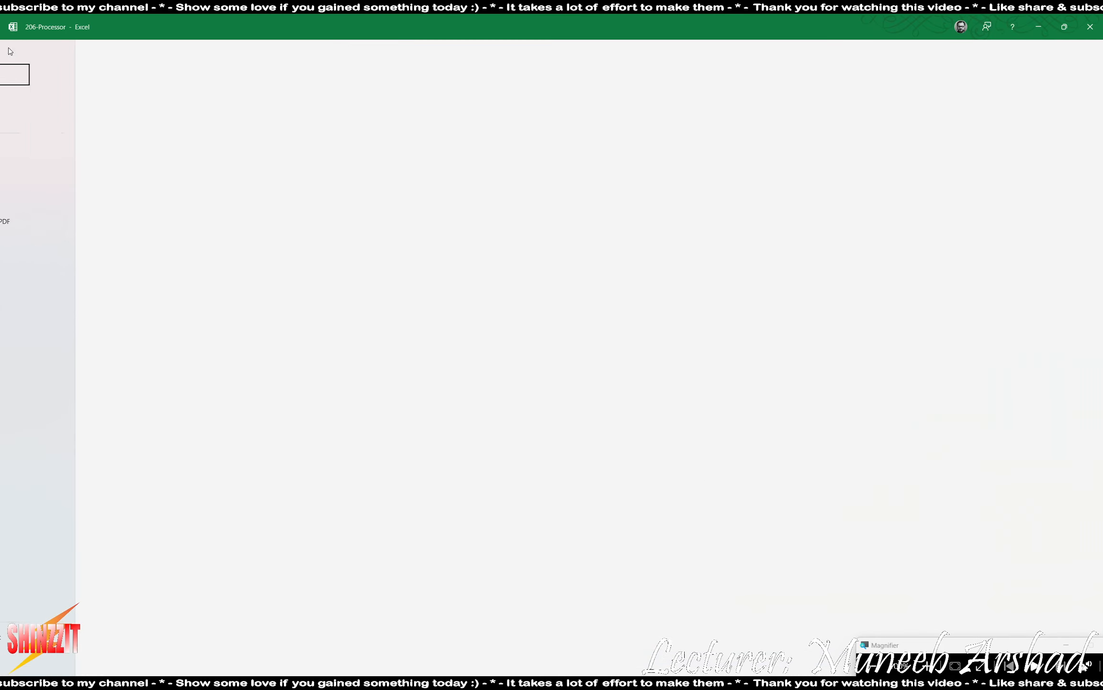
click(34, 191)
click(139, 297)
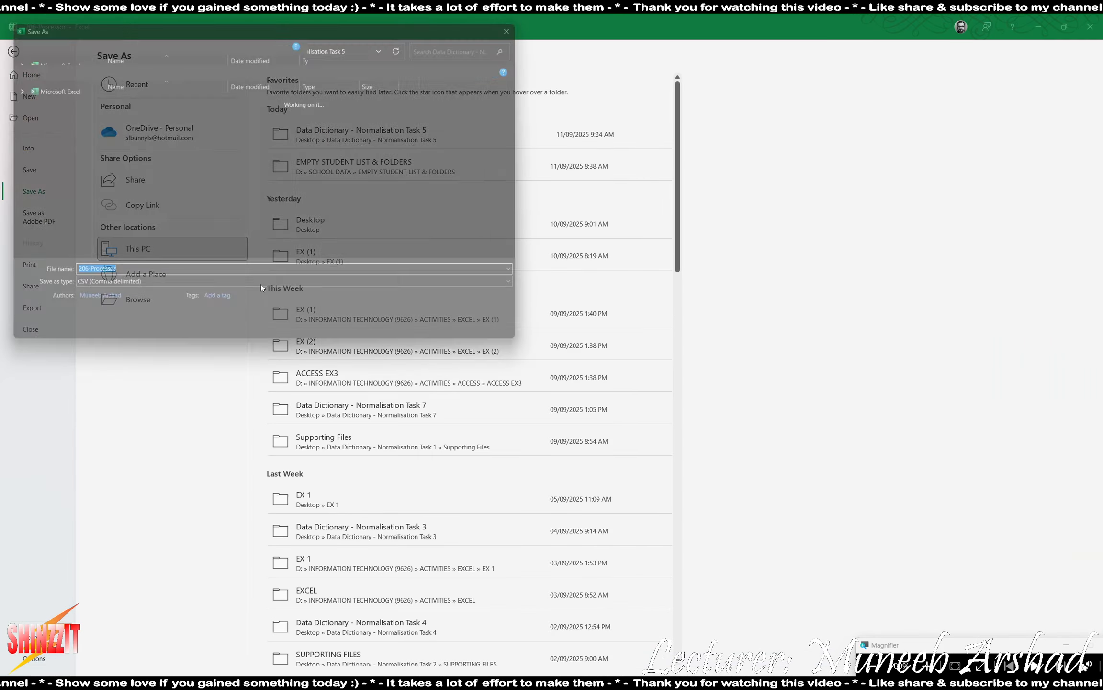
text(Proce)
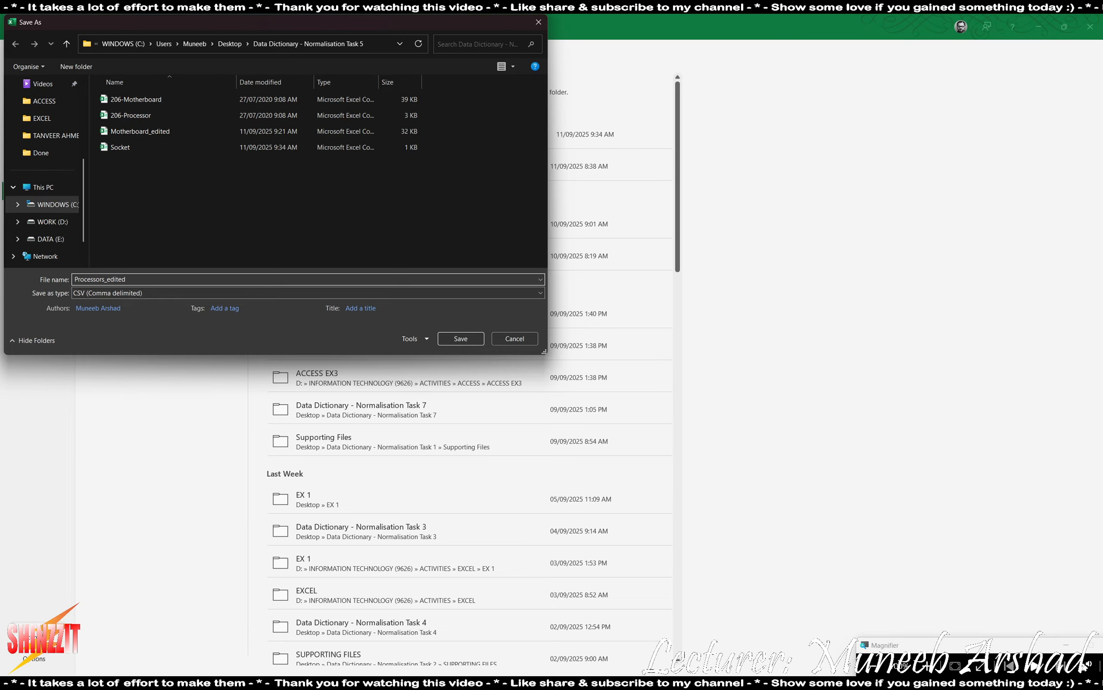
text(ssors_edited)
key(Return)
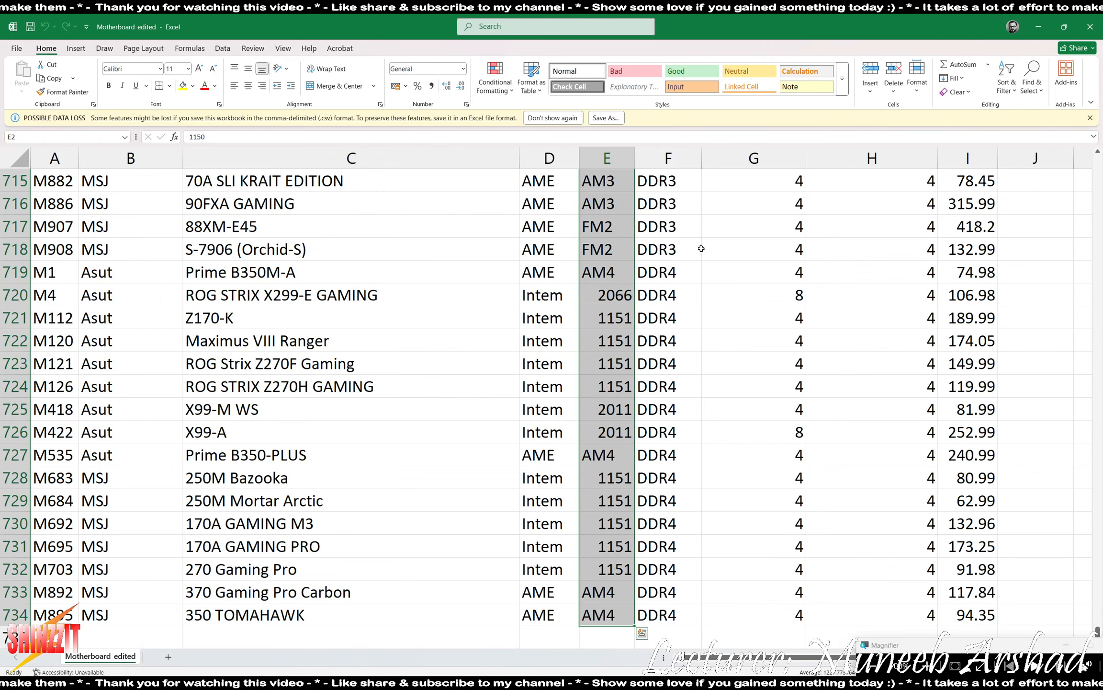
Close the Motherboard_edited workbook and save its changes.
scroll(287, 424, up, 20)
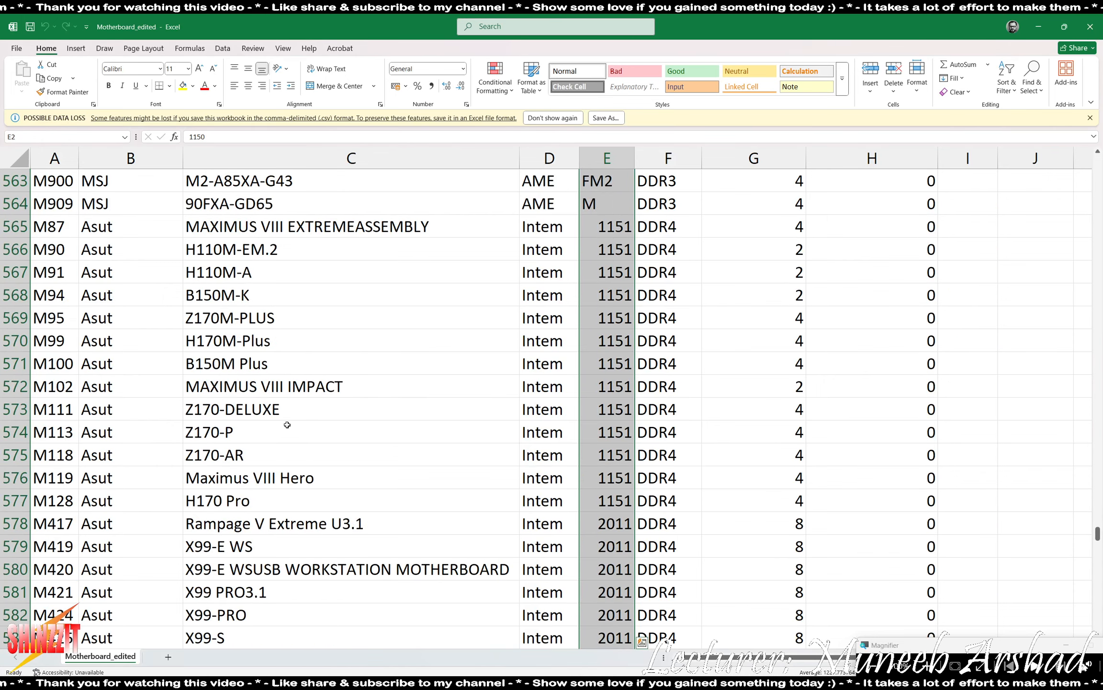
scroll(287, 425, up, 20)
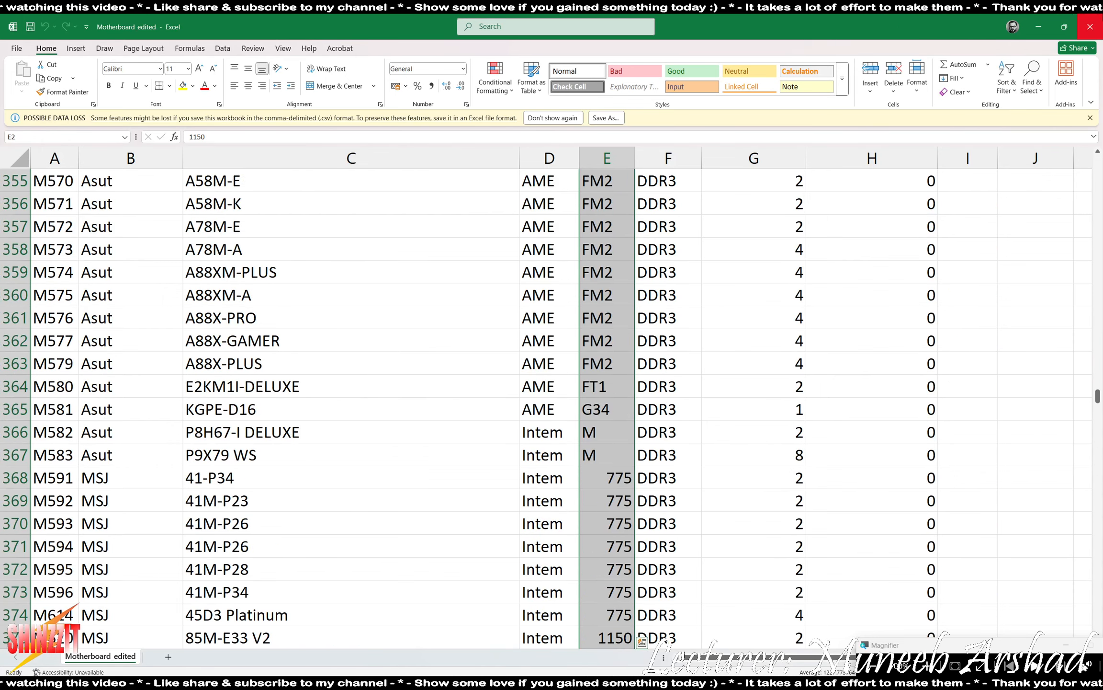
click(1090, 26)
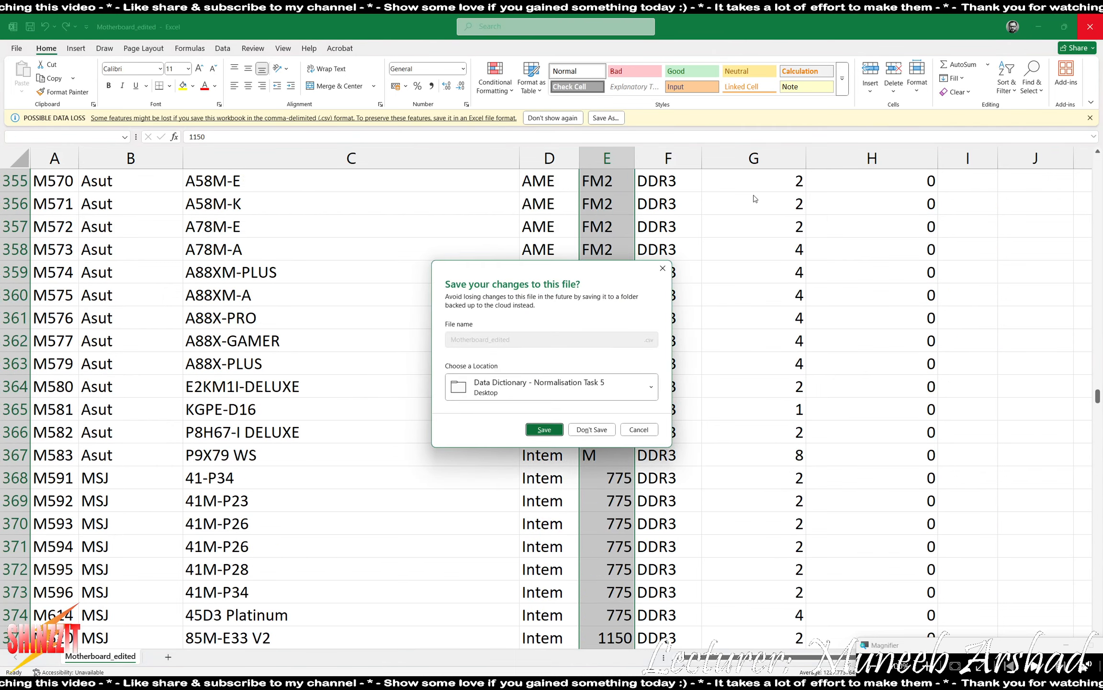
click(545, 430)
Save Book1 as a CSV (Comma delimited) file named Locations in the Data Dictionary - Normalisation Task 5 folder, and return to the task PDF.
scroll(314, 400, up, 20)
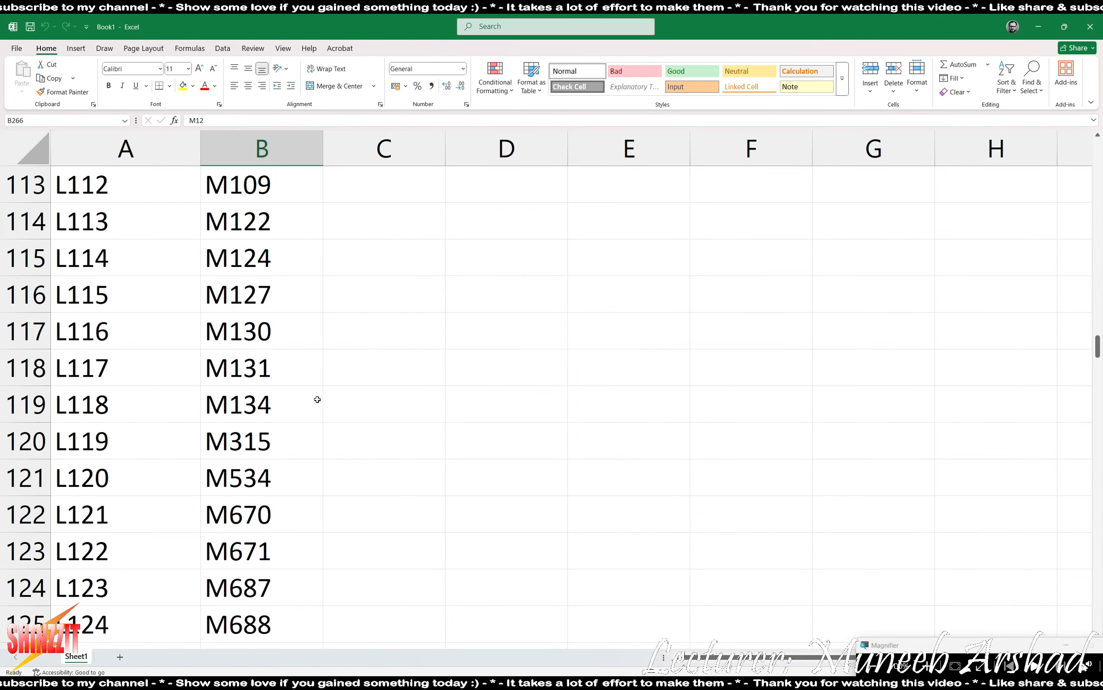
scroll(317, 399, up, 20)
click(17, 48)
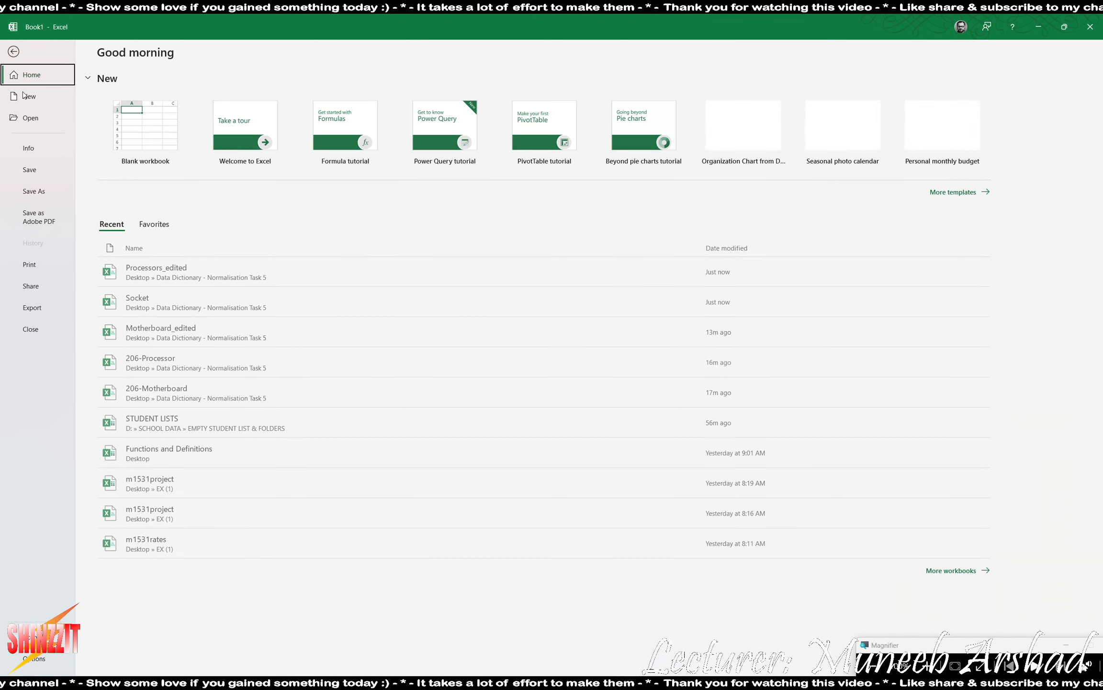
click(33, 194)
click(135, 301)
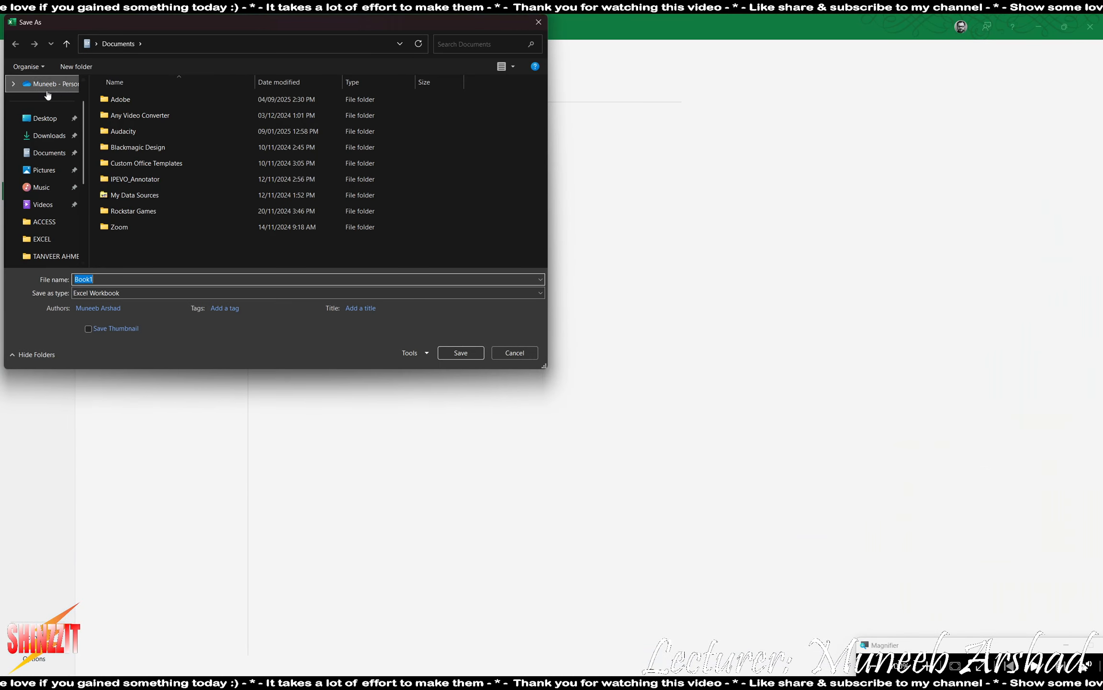
click(45, 118)
double_click(139, 93)
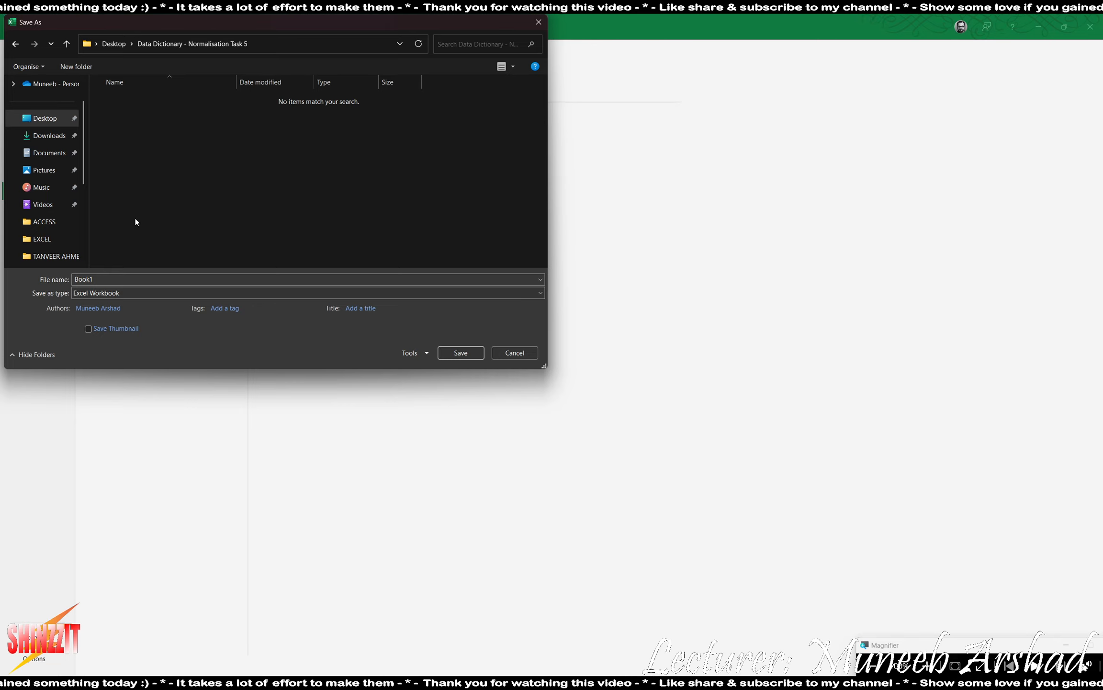
click(130, 280)
text(Locatio)
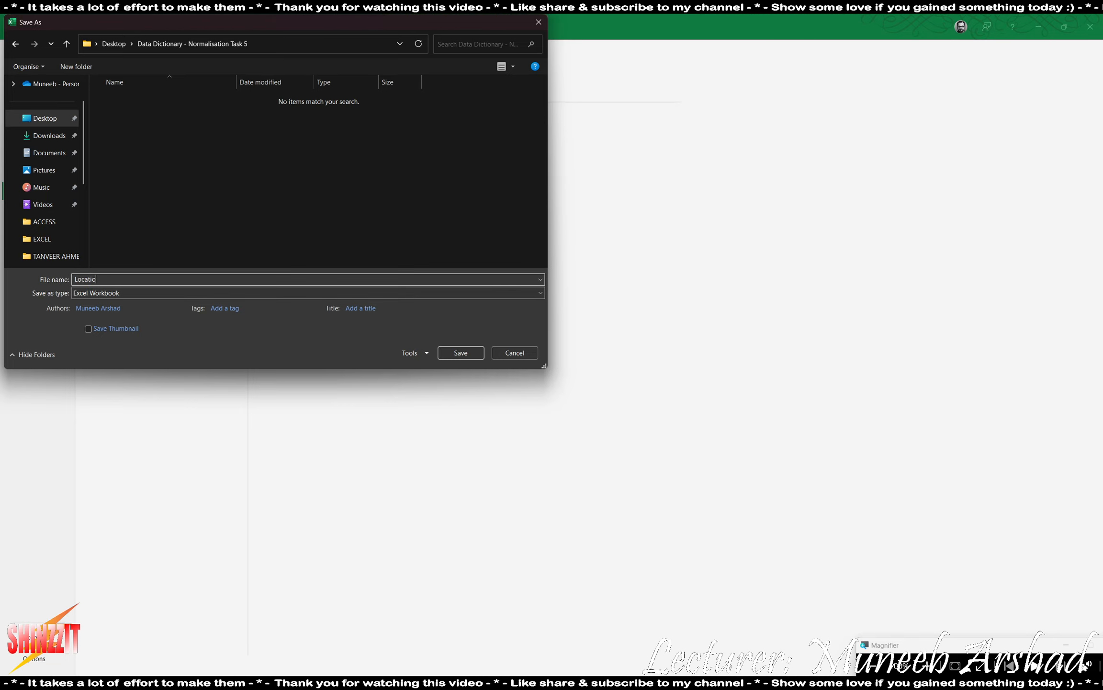
text(ns)
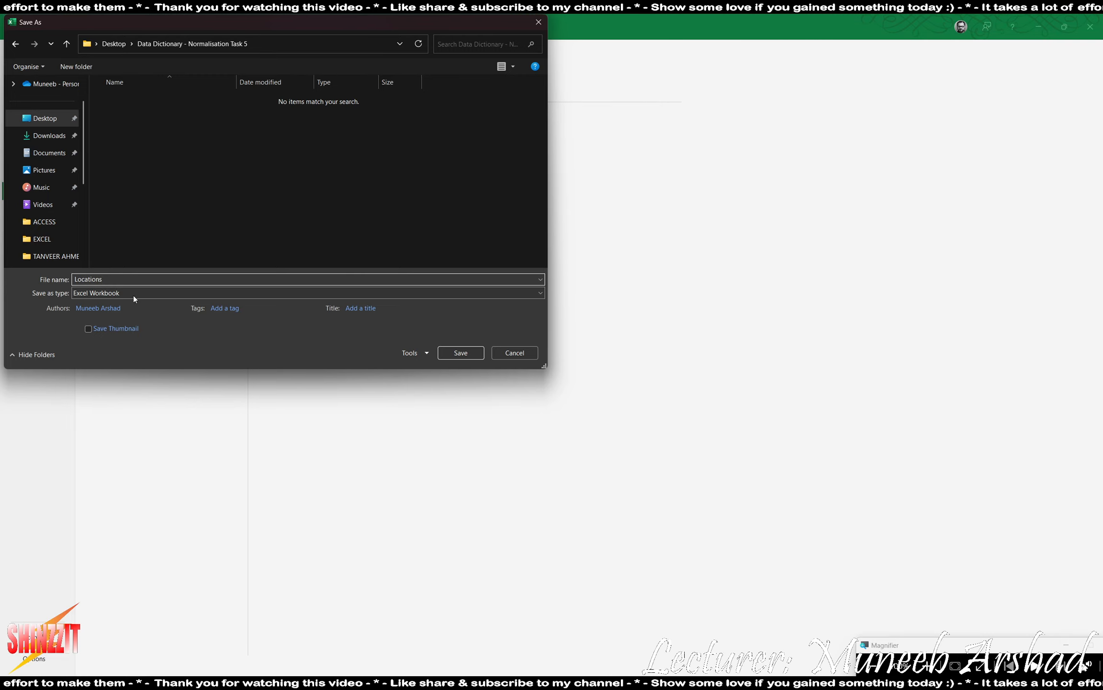
click(158, 294)
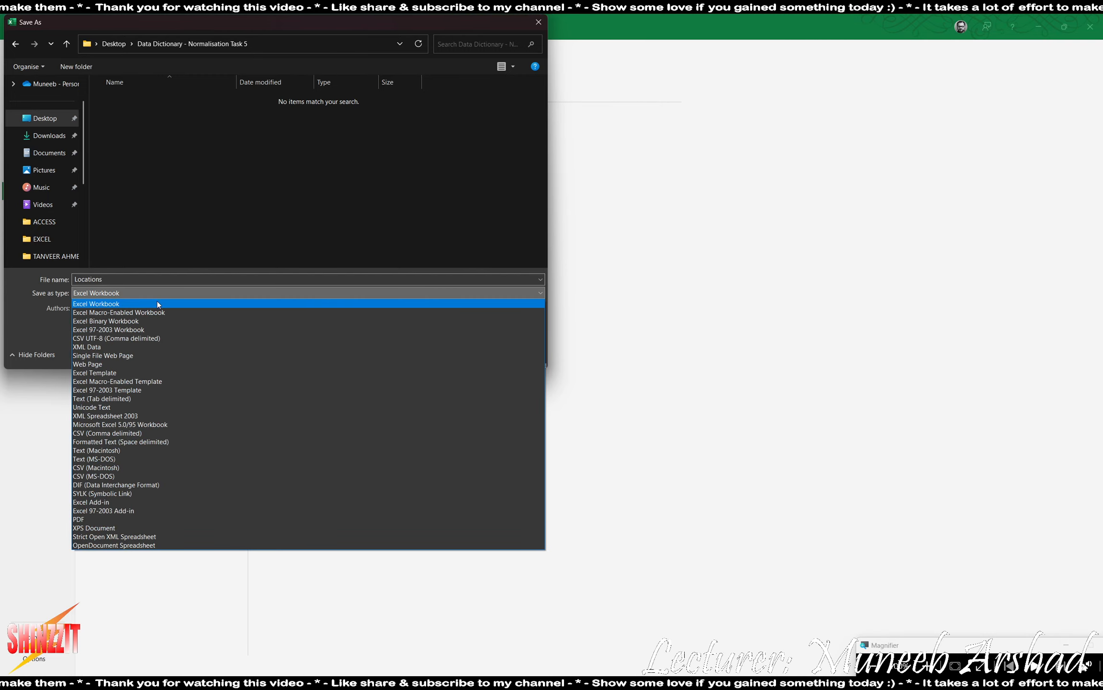
click(113, 433)
click(454, 343)
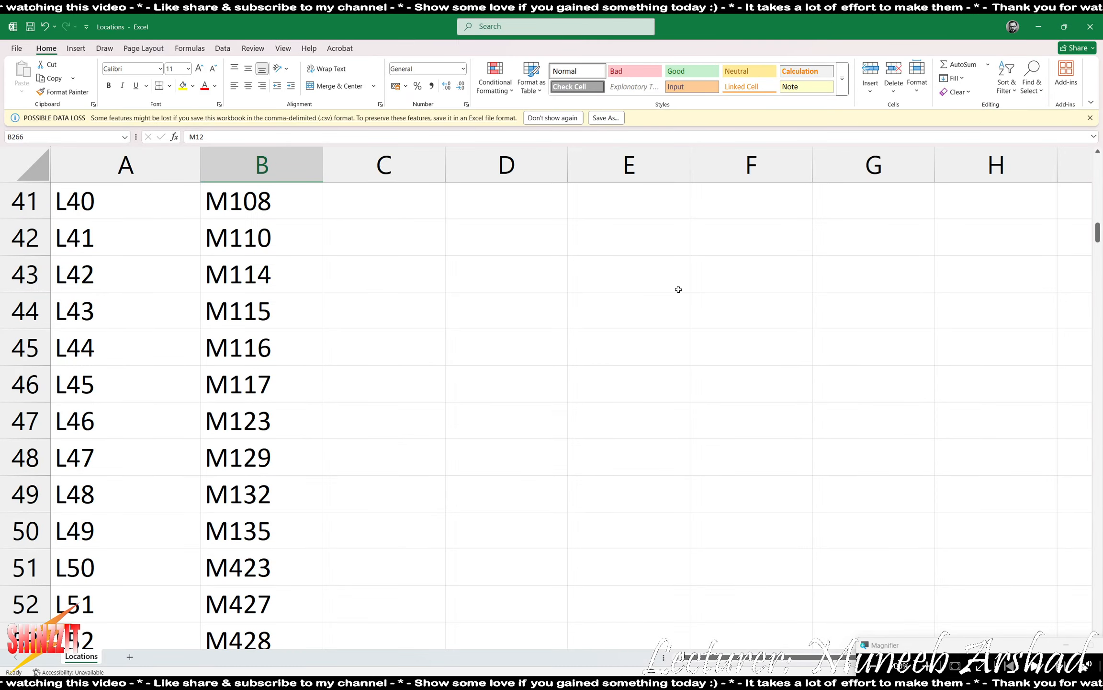
key(alt+Tab)
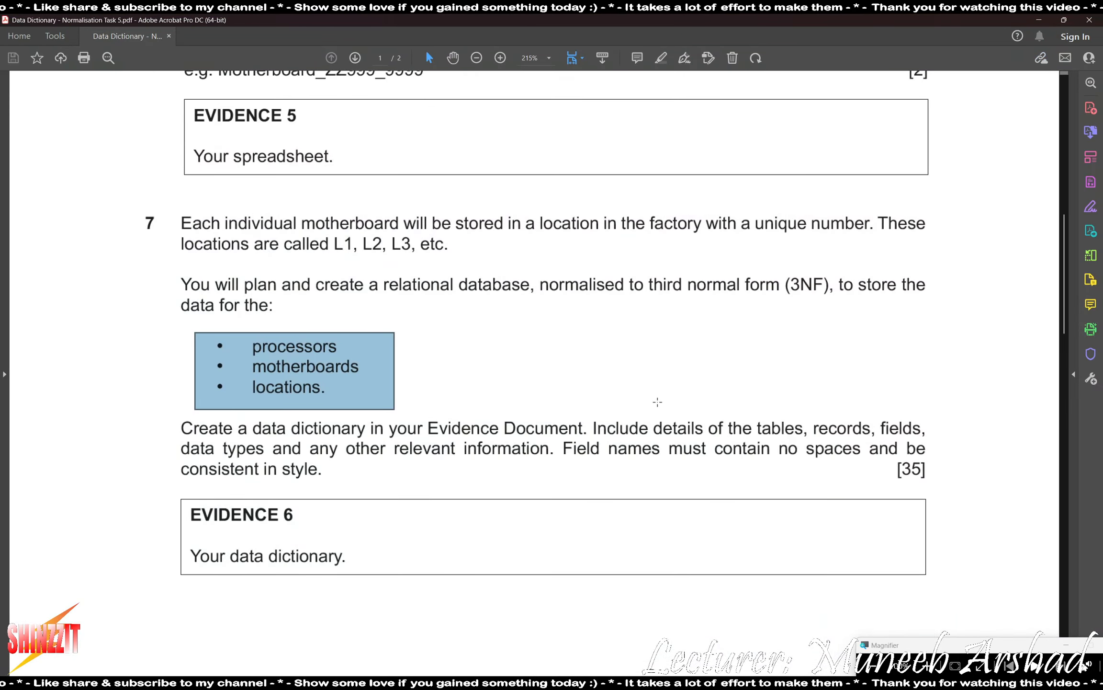
Switch to Access and start a new blank database.
key(super)
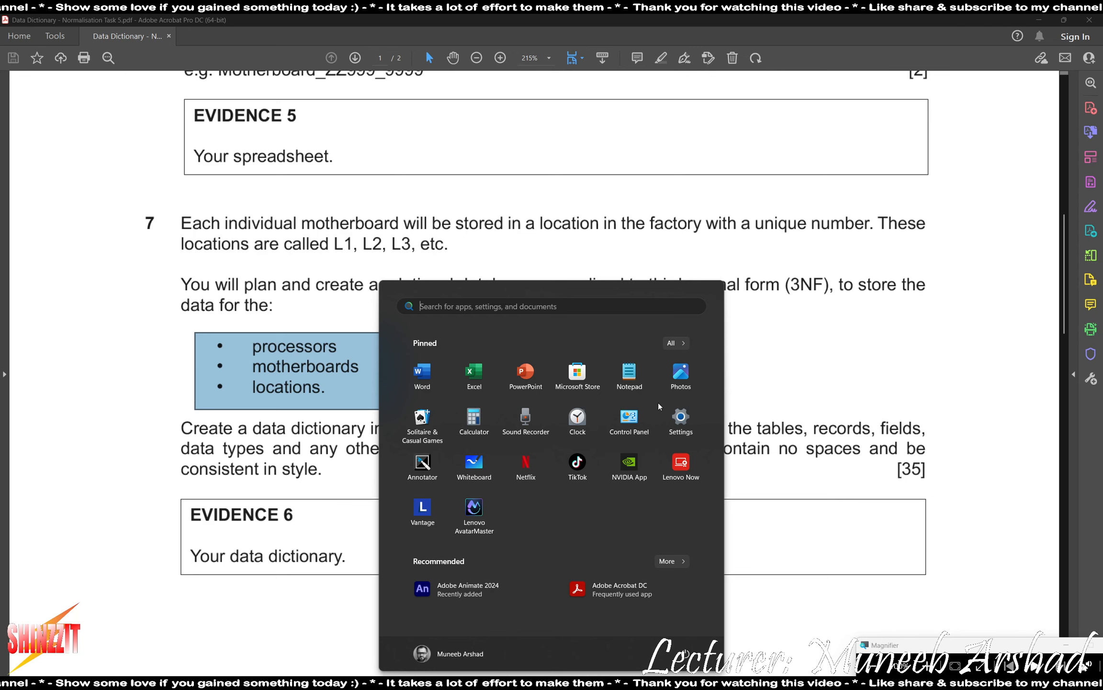
text(acc)
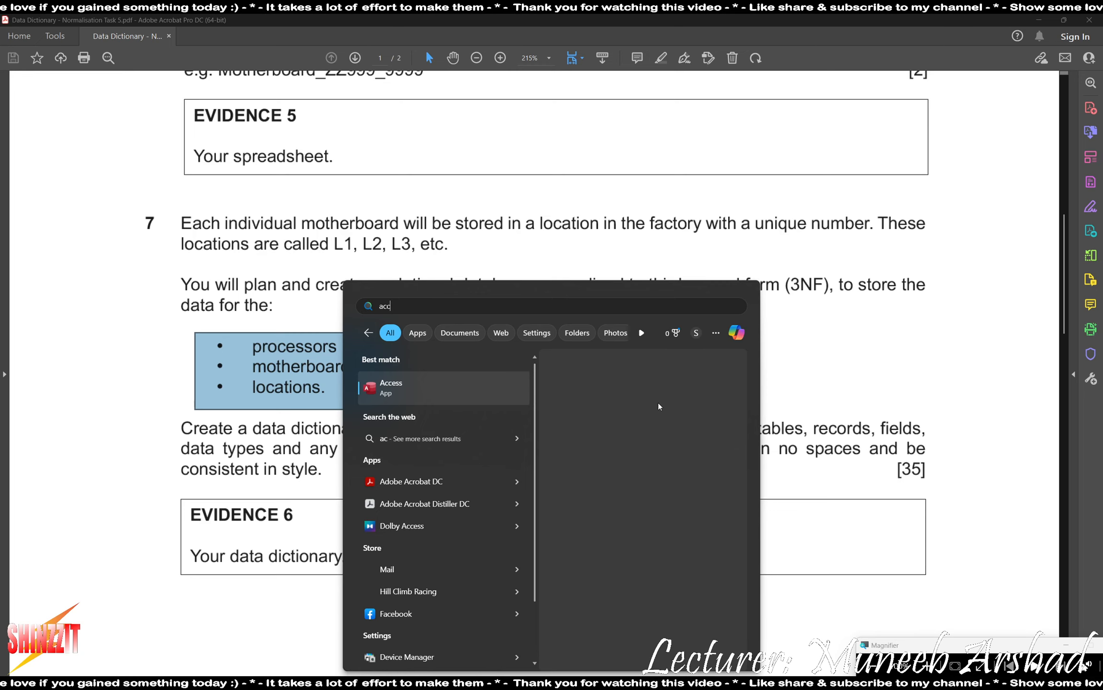
key(Return)
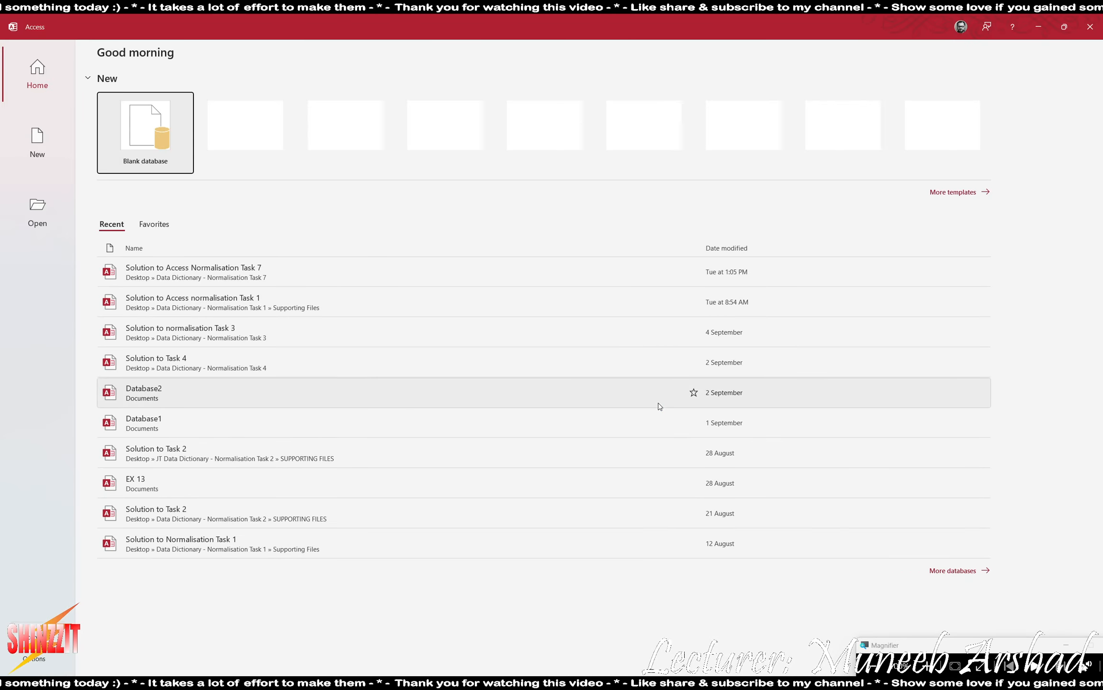
key(Return)
Create the database as Solution to normalisation task 5 in the desktop folder Data Dictionary - Normalisation Task 5.
click(714, 287)
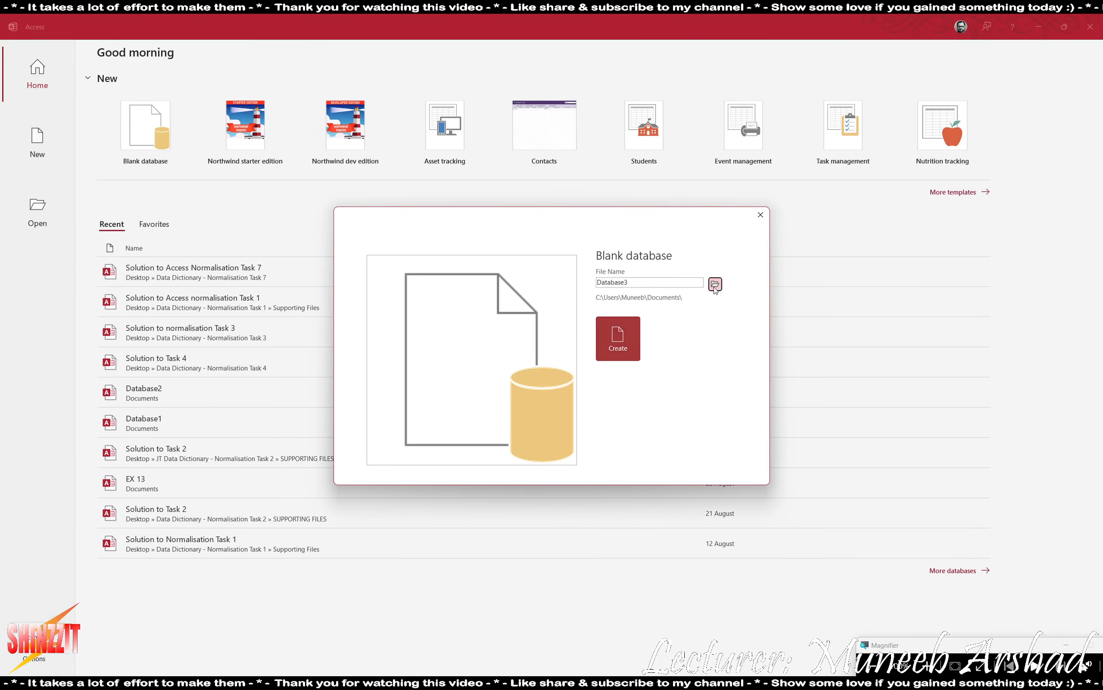
click(44, 117)
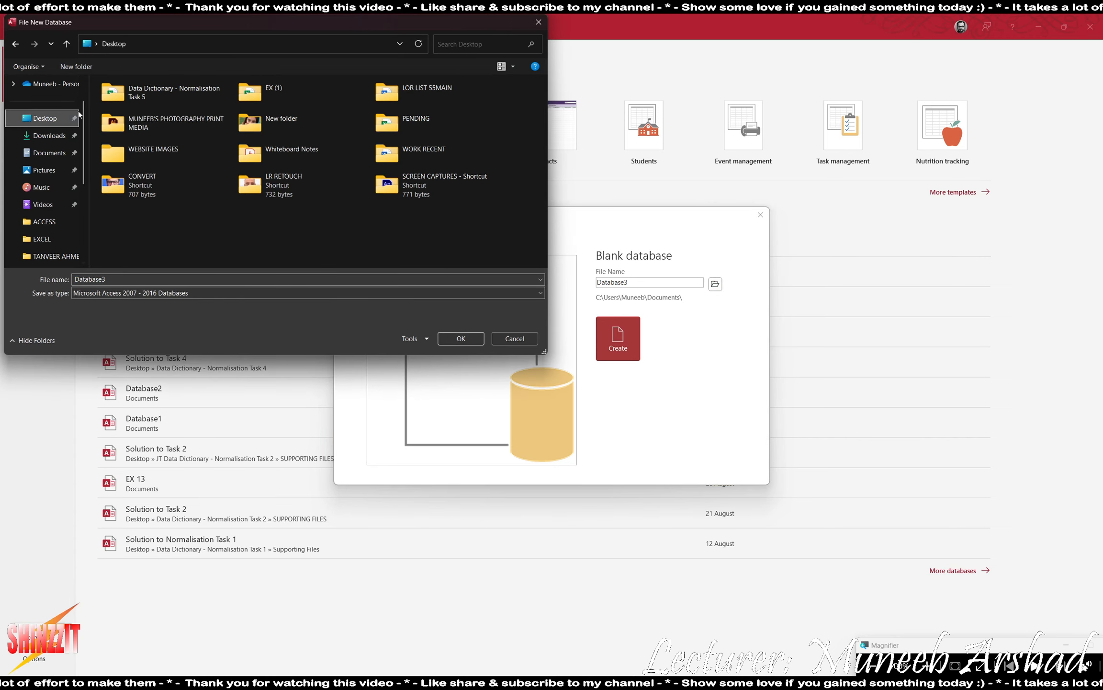
double_click(141, 93)
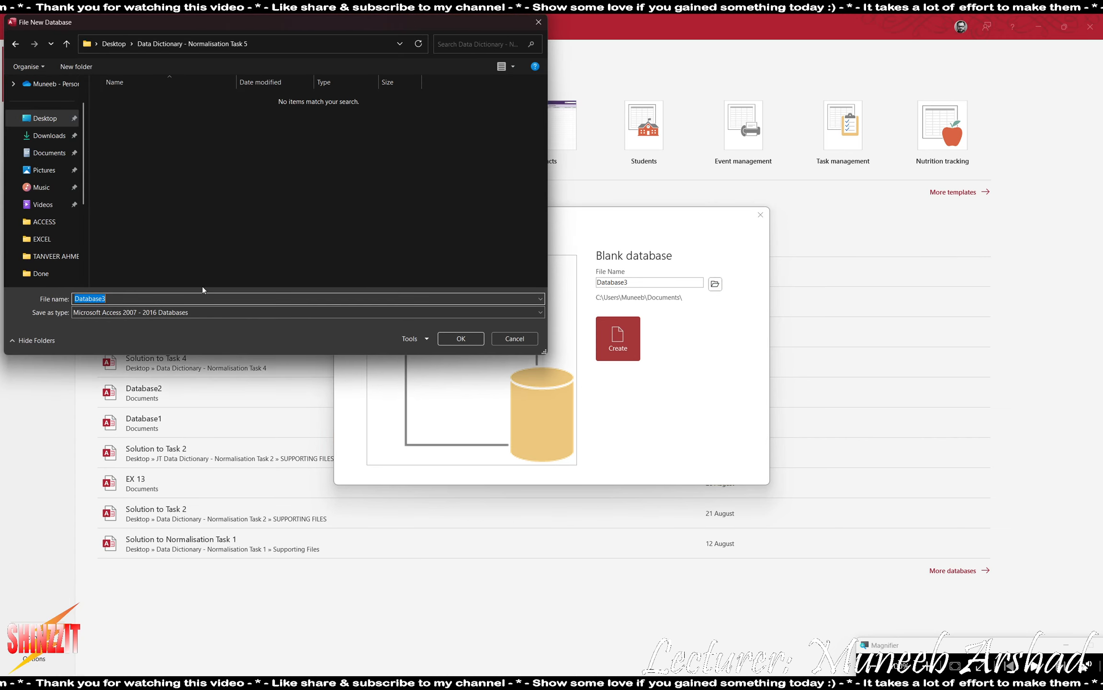
text(Solution to )
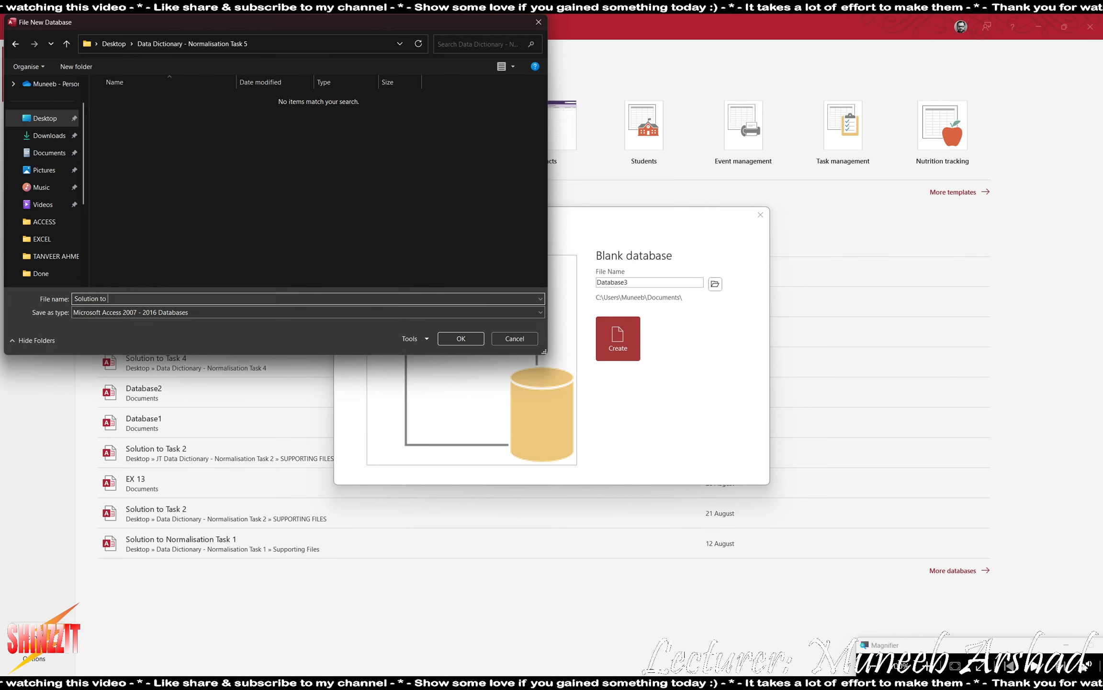
text(normali)
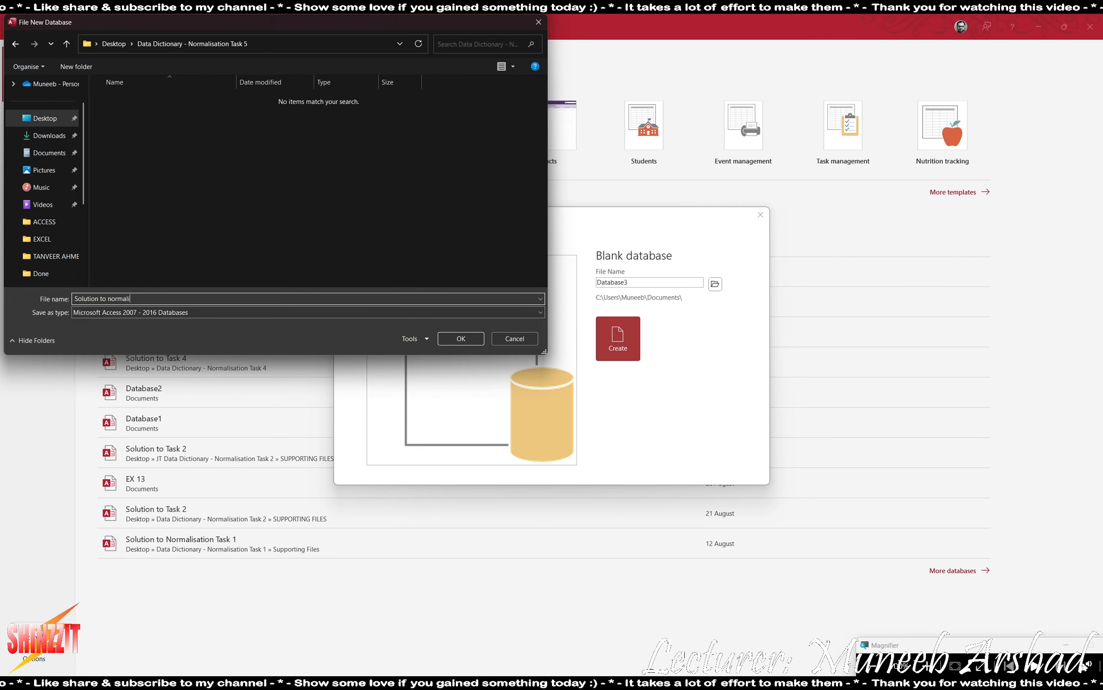
text(sation task )
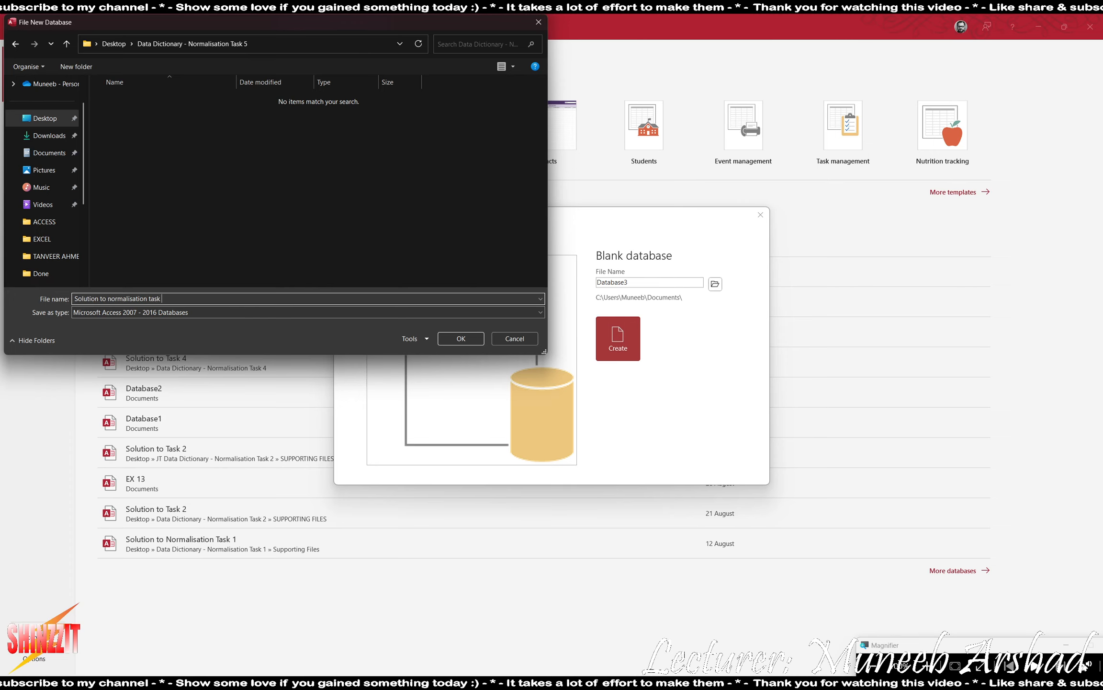
text(5)
click(460, 338)
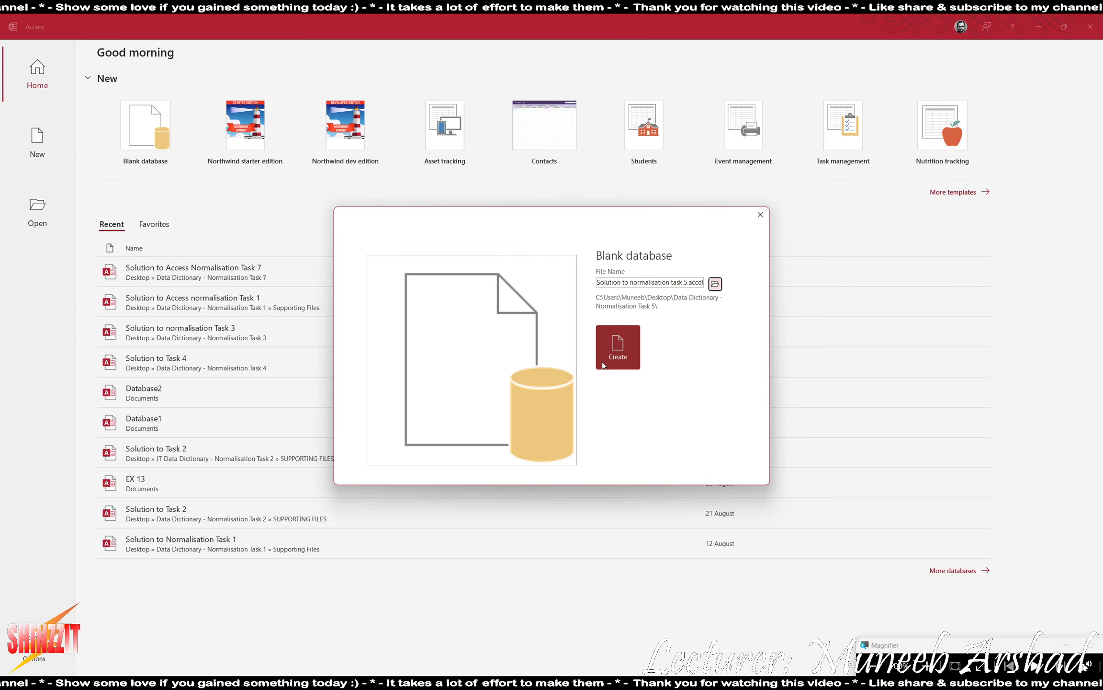
click(602, 364)
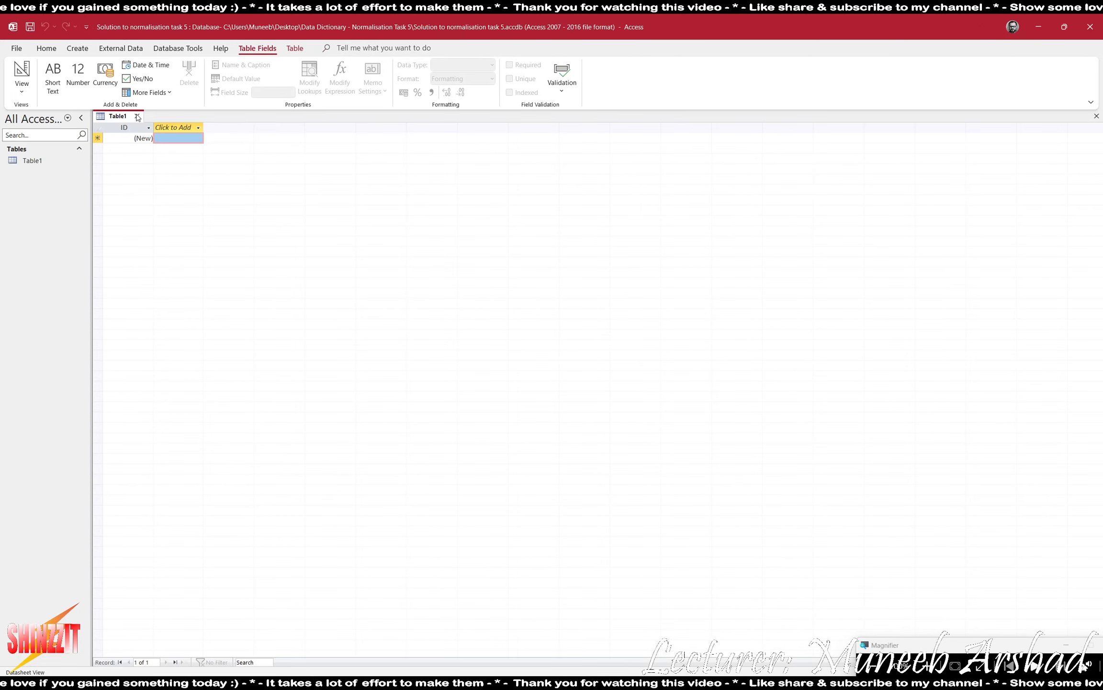
Close the empty default table and start a text-file import of Motherboard_edited.csv from the task folder into a new table.
click(137, 117)
click(121, 48)
click(26, 77)
mouse_move(61, 109)
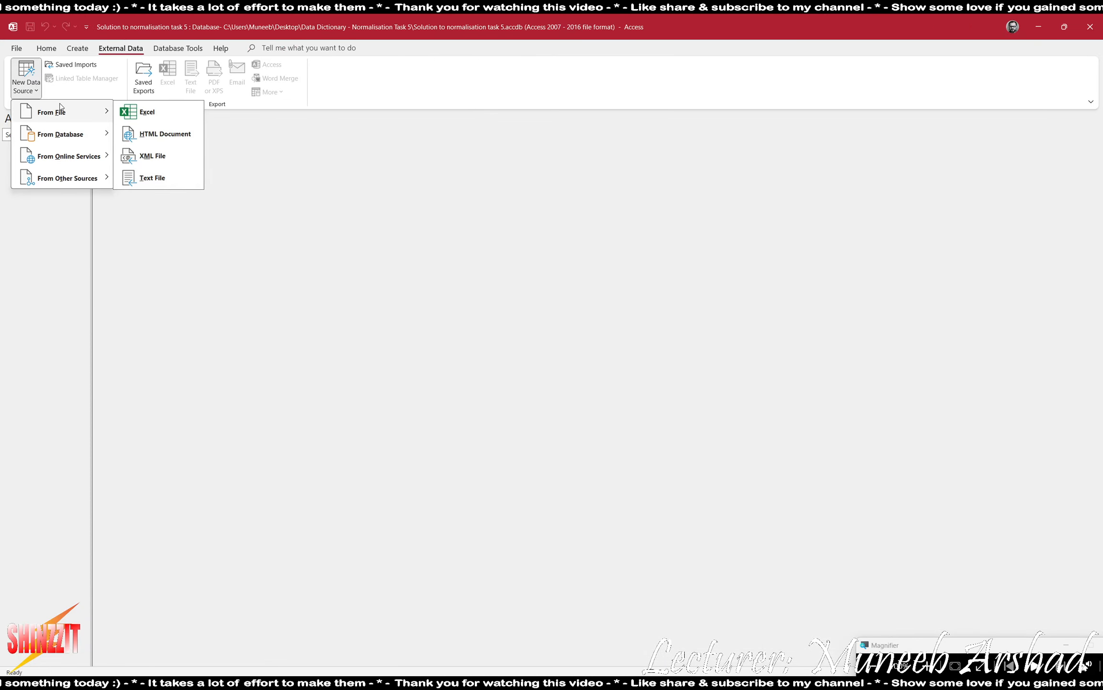
click(153, 178)
click(718, 273)
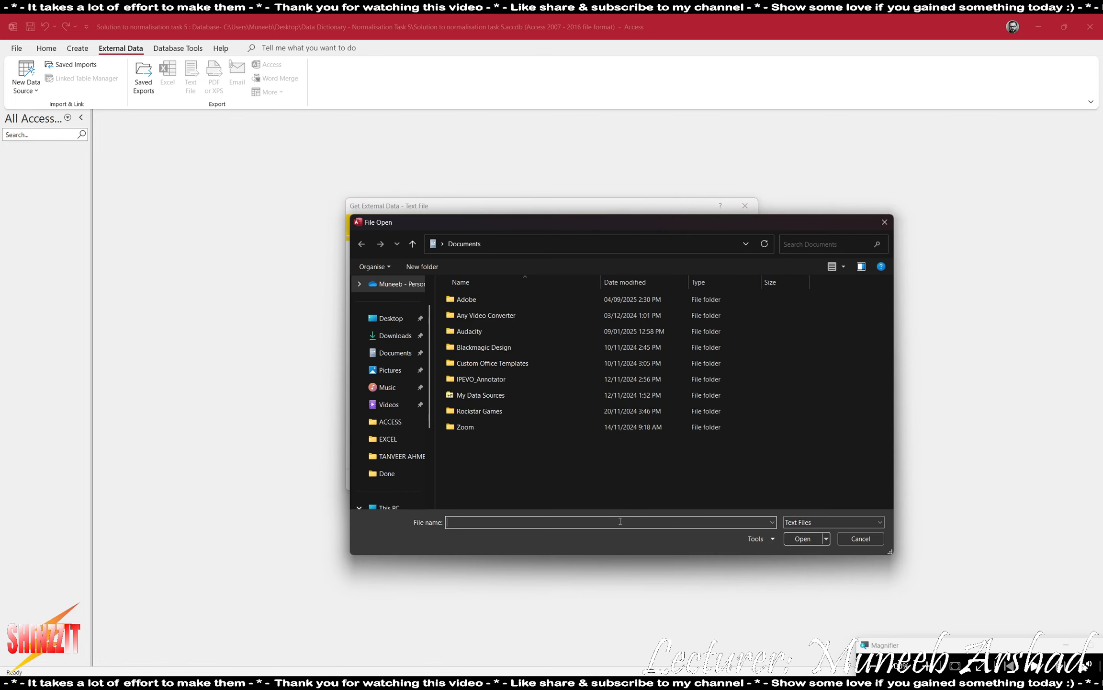
click(390, 318)
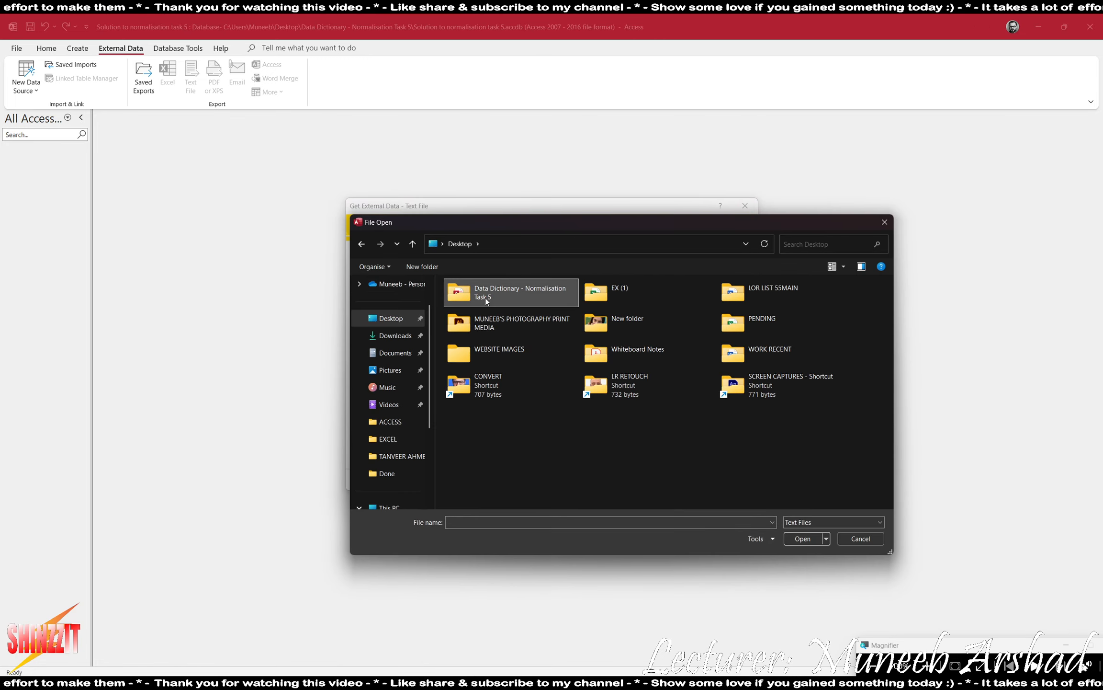
double_click(485, 298)
double_click(482, 346)
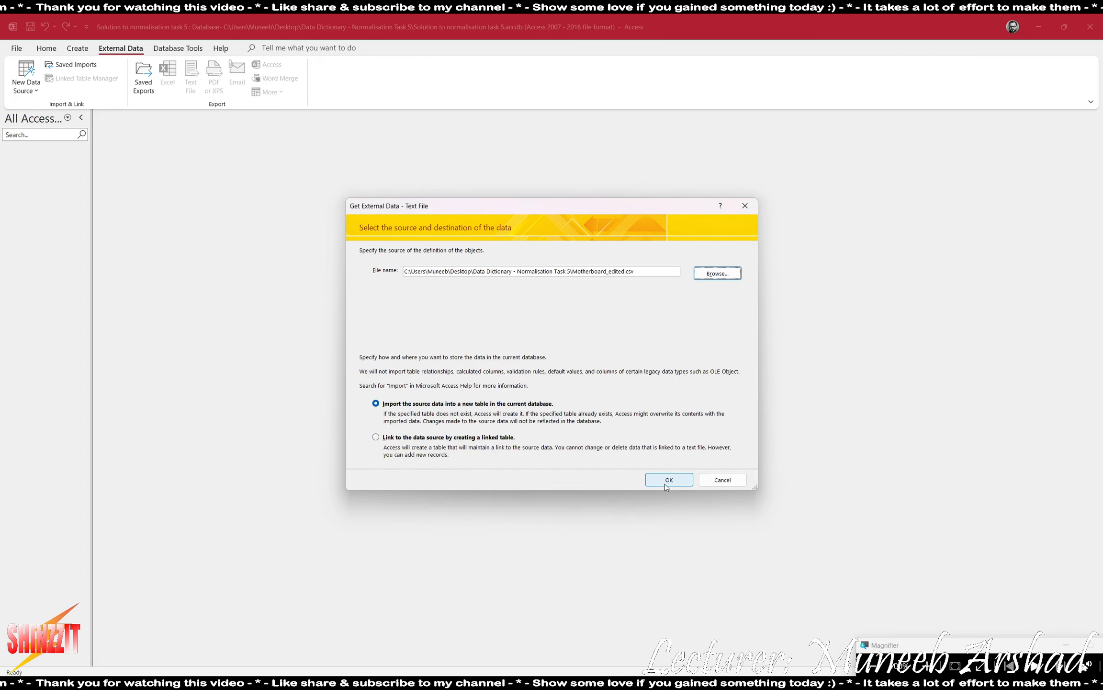
click(669, 479)
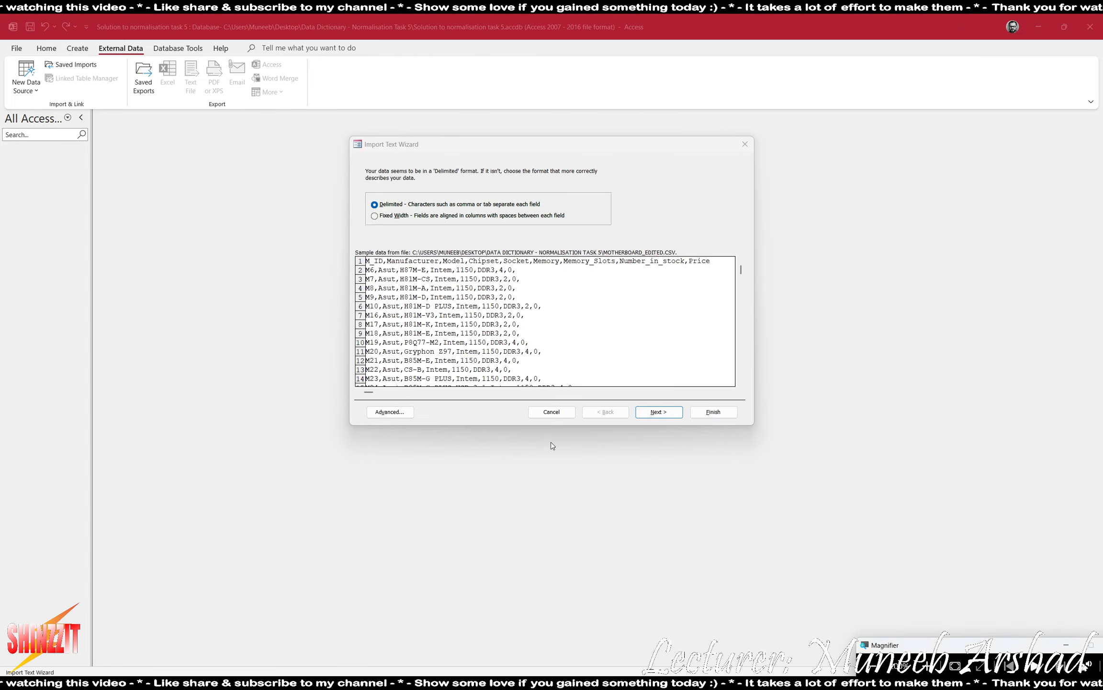
Import the motherboard data as comma-delimited with field names in the first row, and set the Socket field's data type to Short Text.
click(656, 412)
click(403, 229)
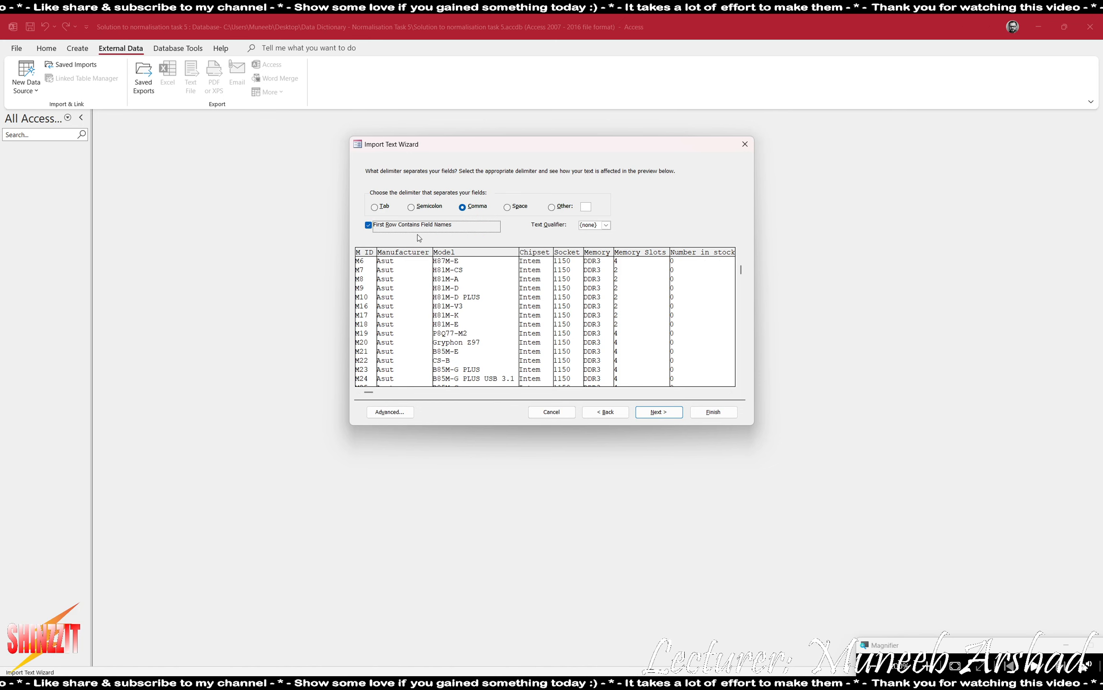
click(659, 412)
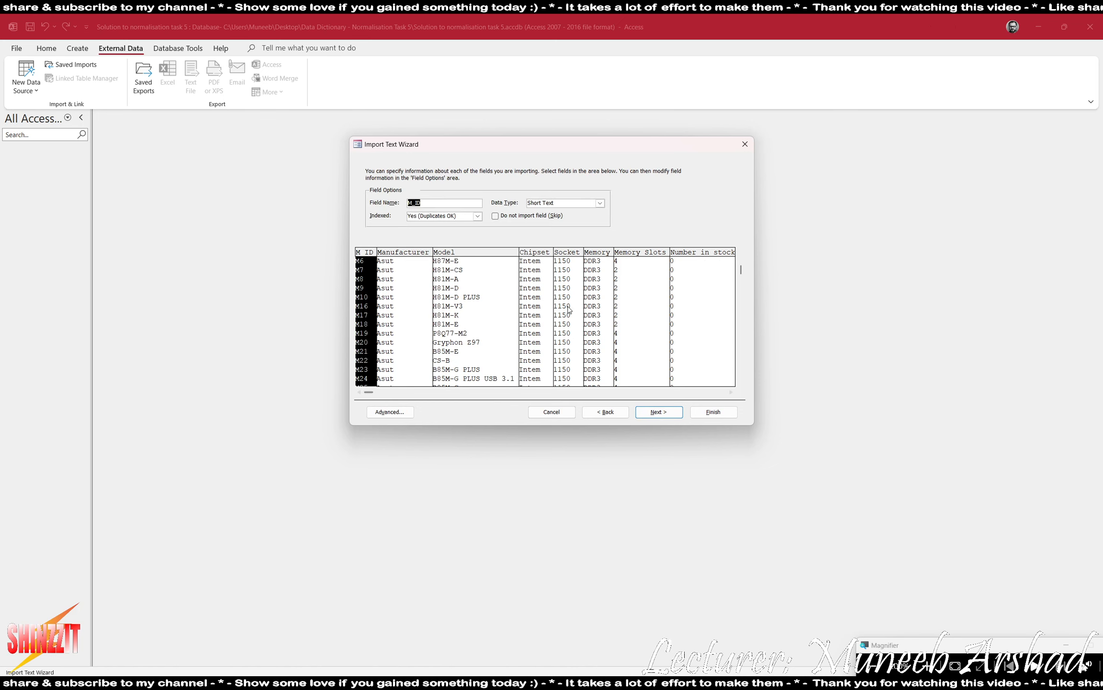
click(399, 317)
click(482, 313)
click(546, 309)
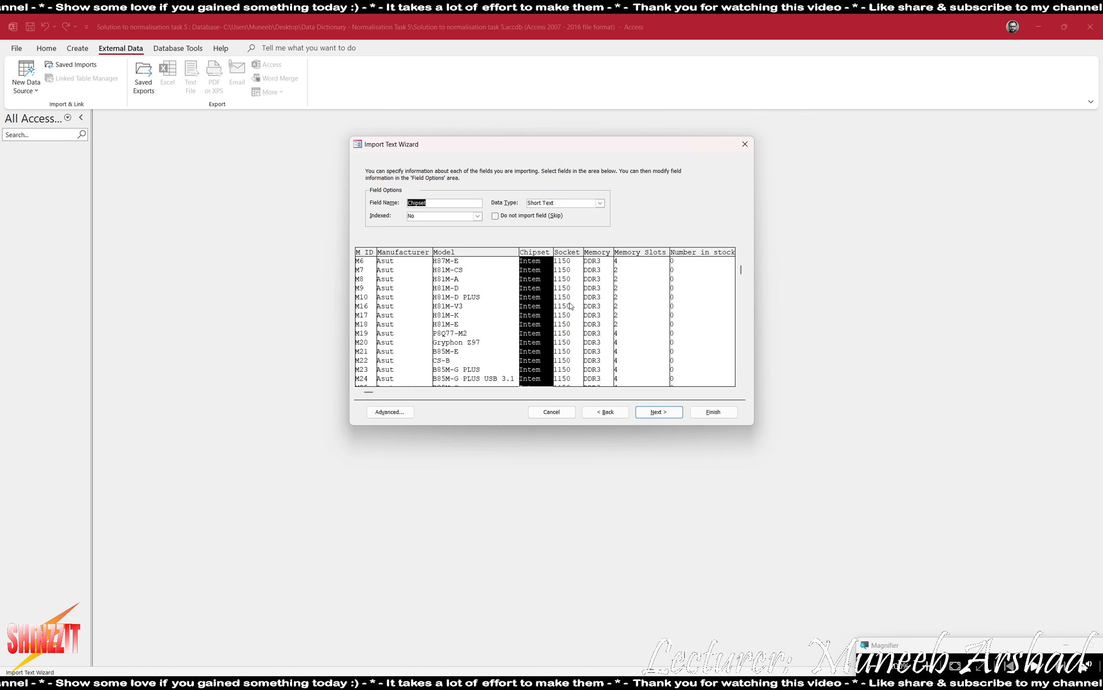
click(570, 305)
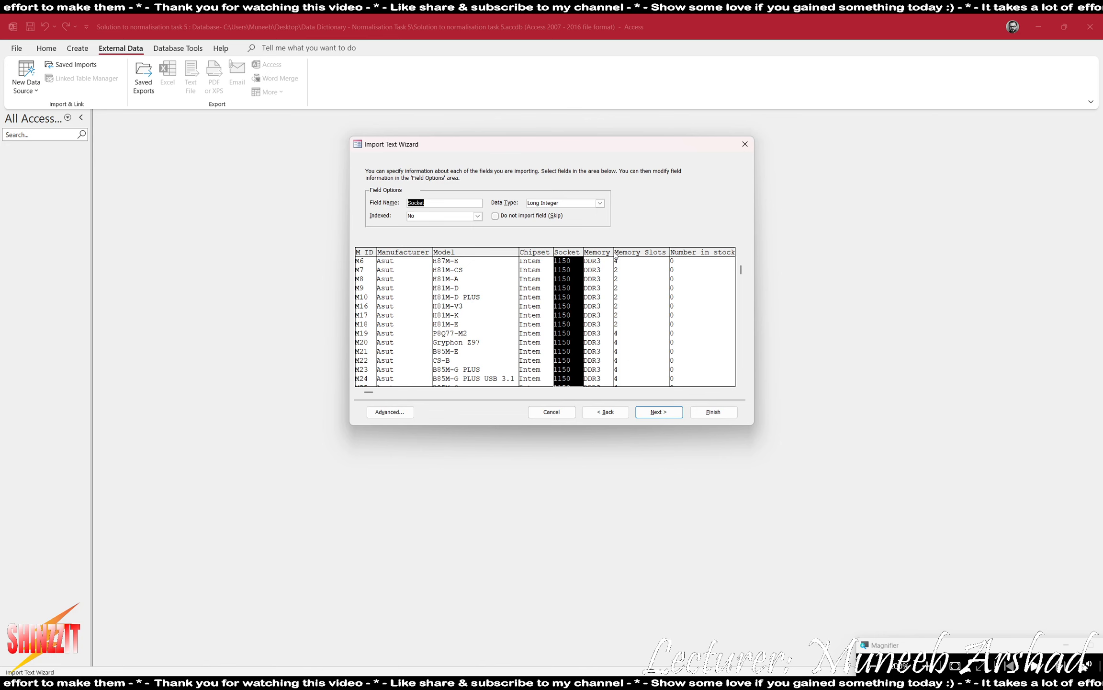
click(602, 203)
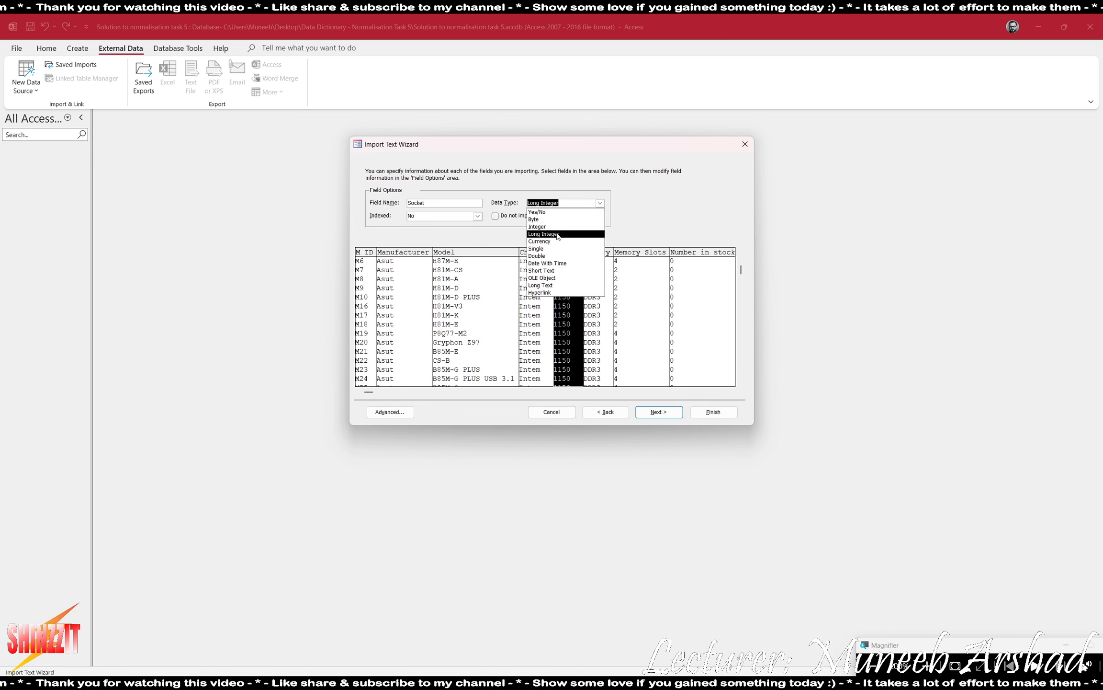
click(566, 271)
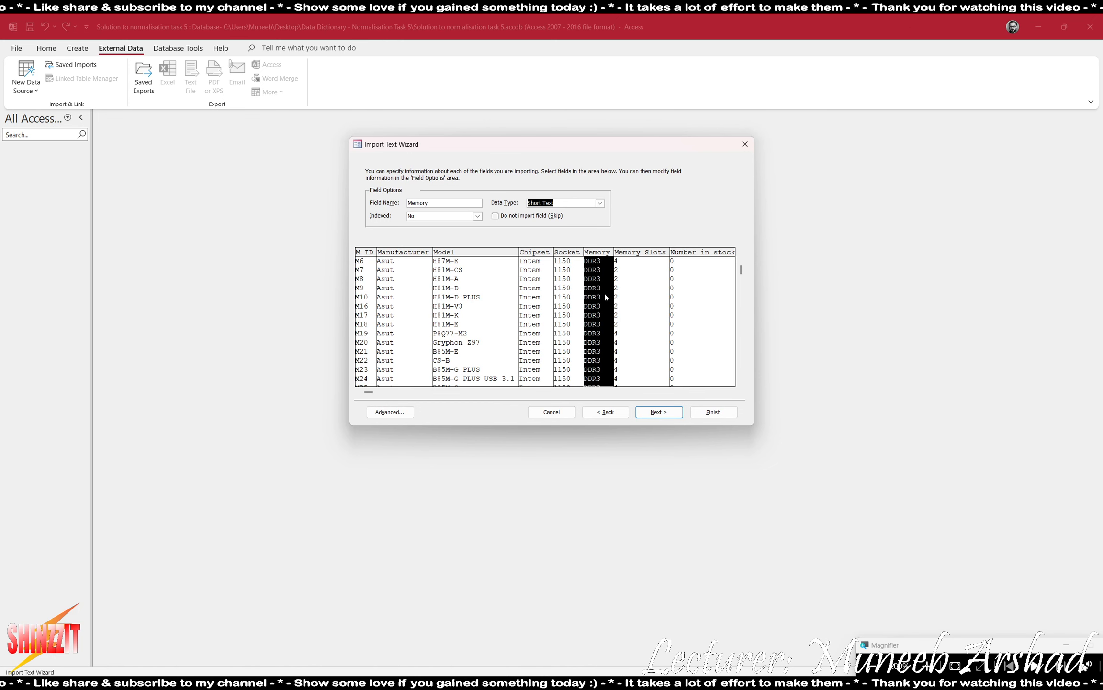
Go through the Memory_Slots and Number_in_stock fields and set the Price field's data type to Currency.
click(639, 296)
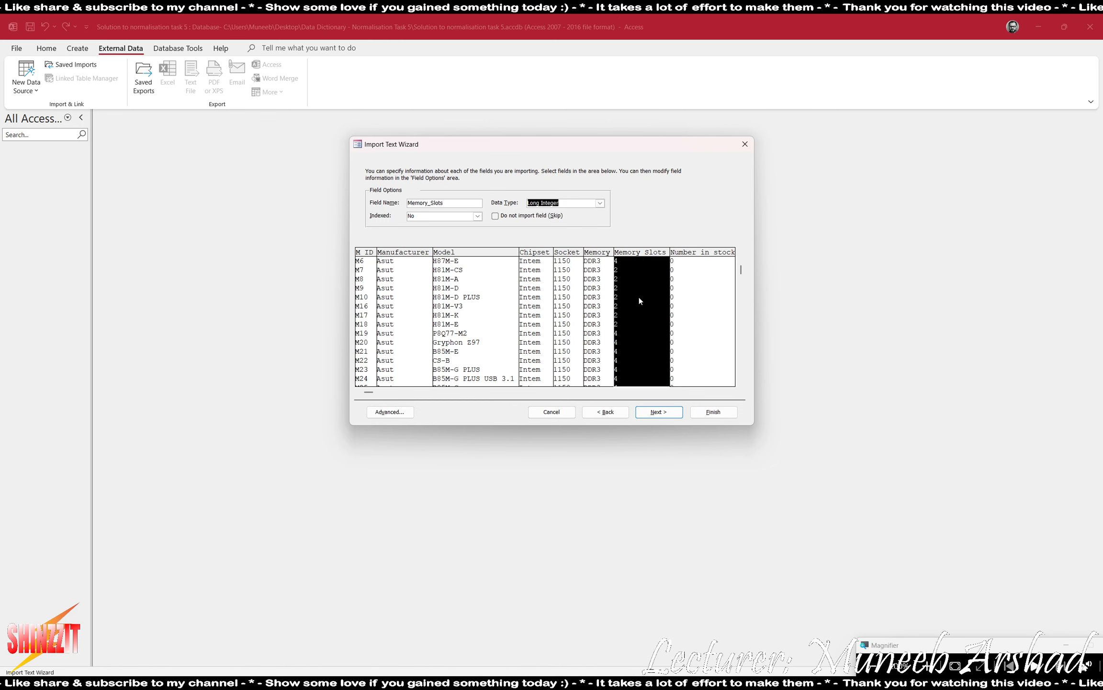
click(721, 343)
click(722, 393)
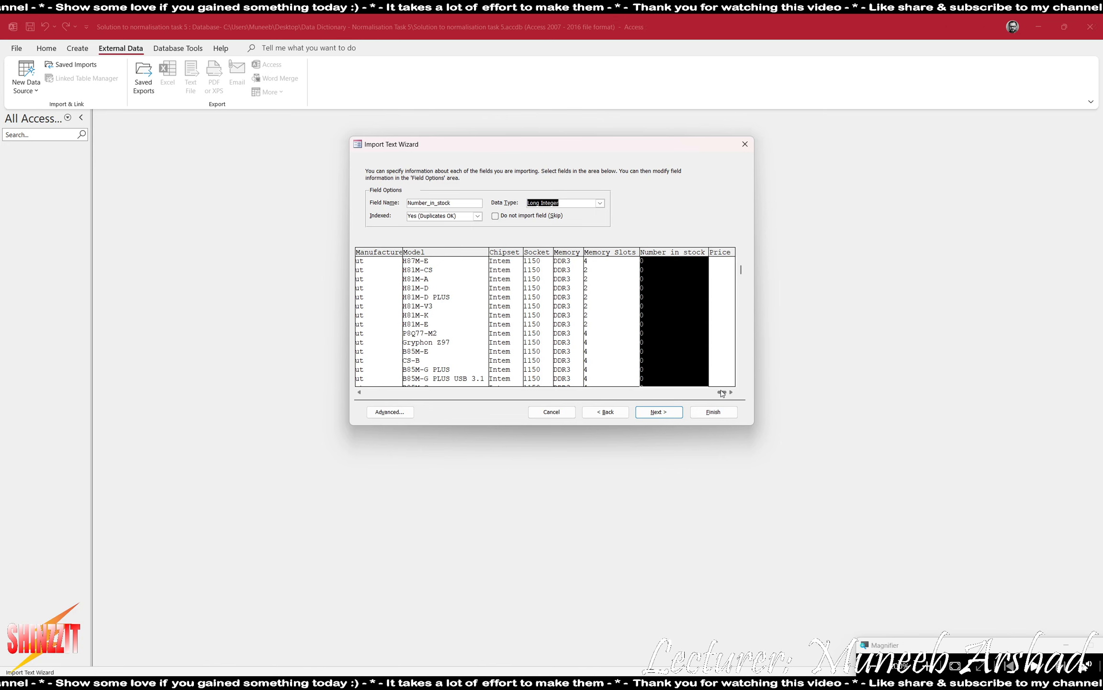
click(731, 359)
click(599, 203)
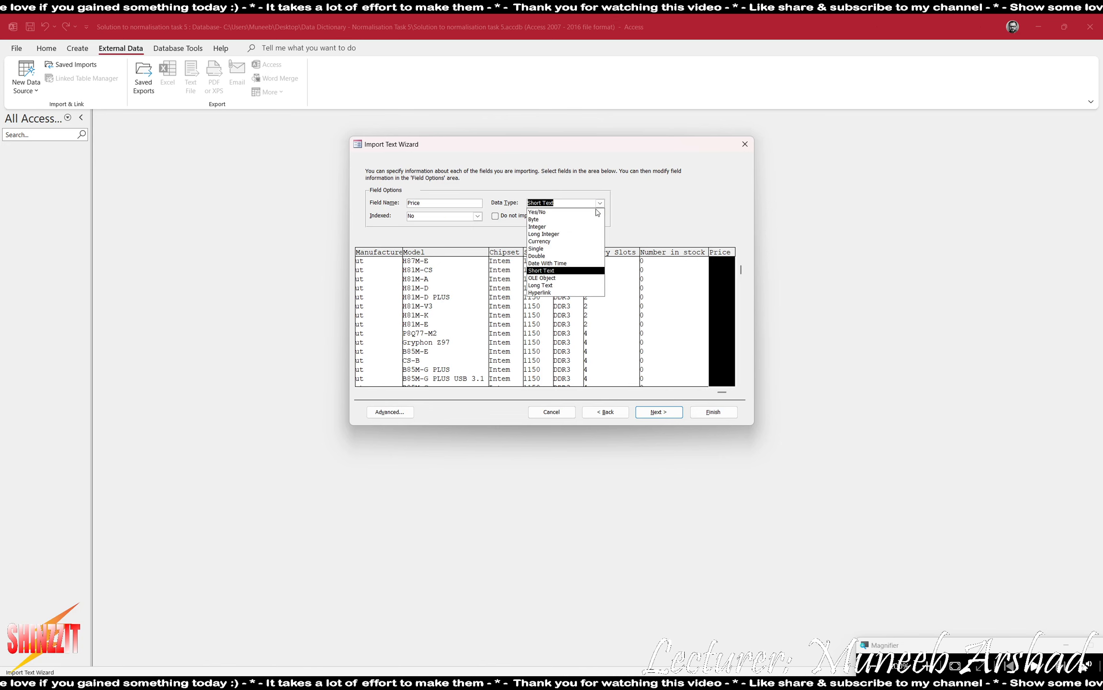
click(560, 239)
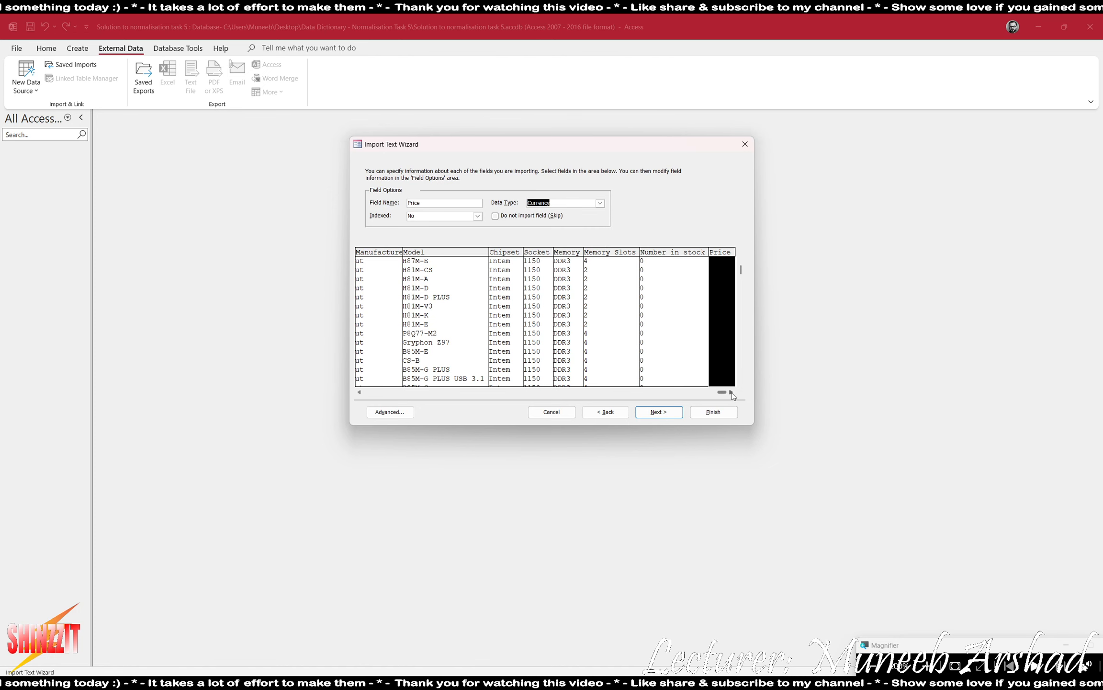
Choose M_ID as the primary key and finish the import as table Motherboards without saving the import steps.
click(671, 413)
click(484, 213)
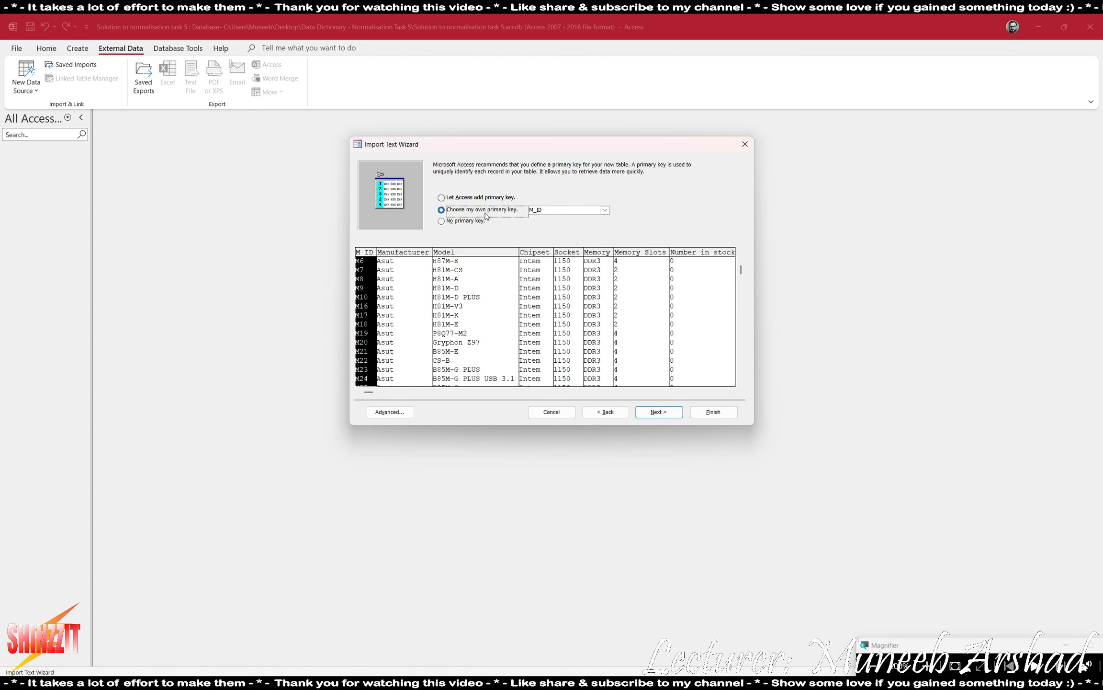
click(654, 411)
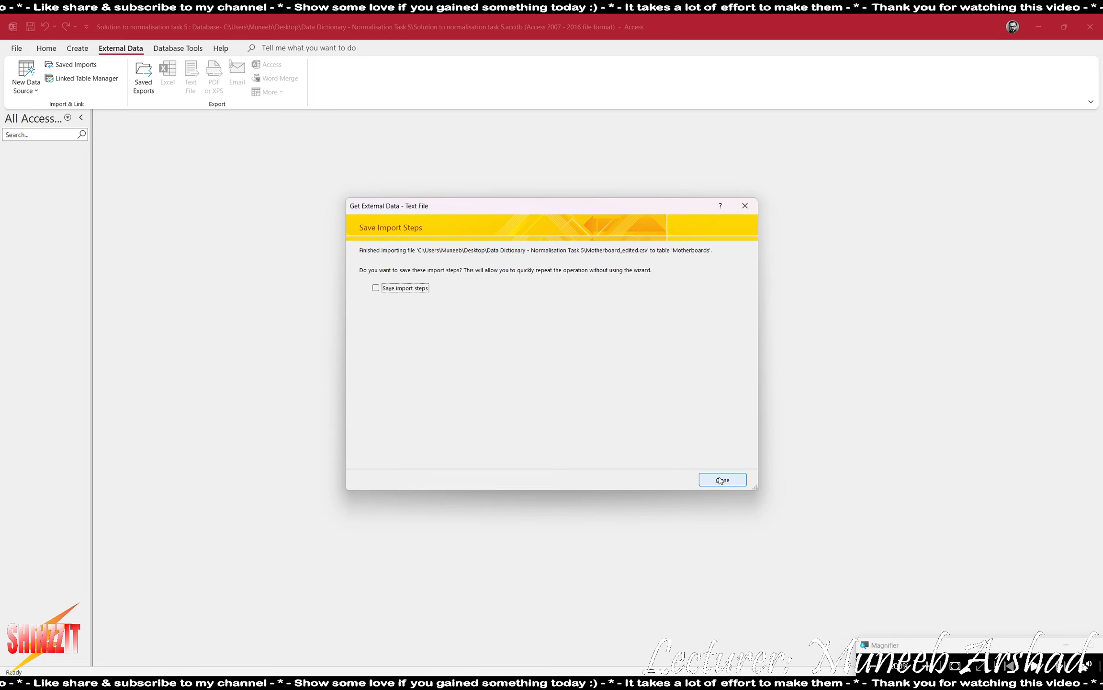
click(720, 480)
Start a text-file import of Processors_edited.csv from the task folder into a new table.
click(26, 77)
mouse_move(74, 114)
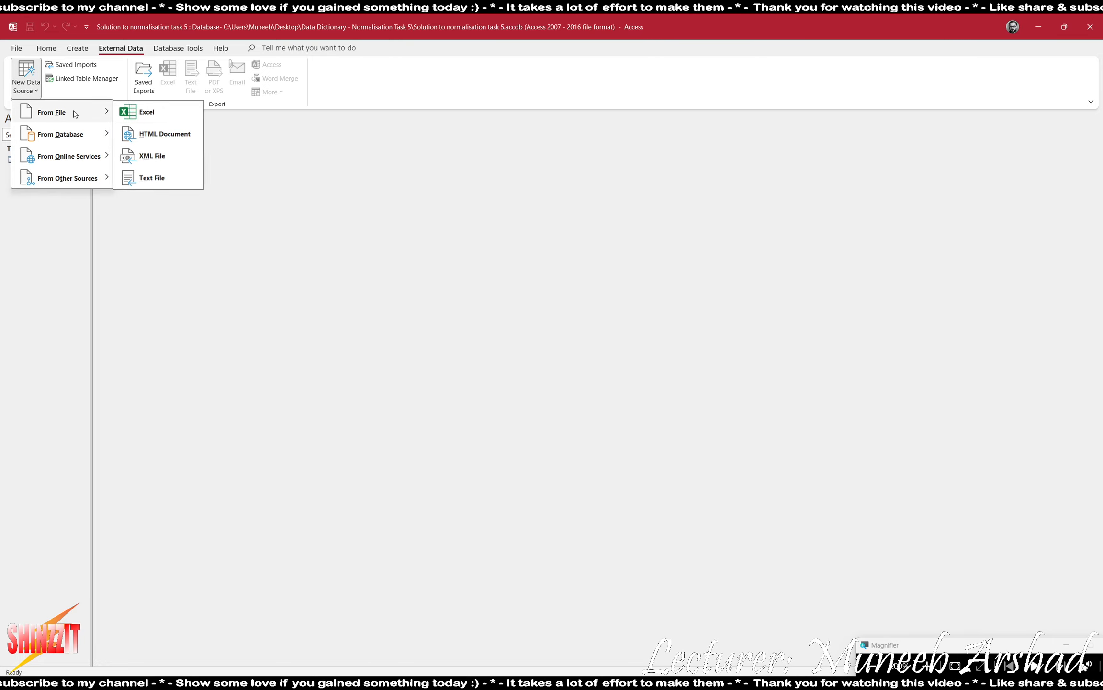
click(144, 178)
click(707, 274)
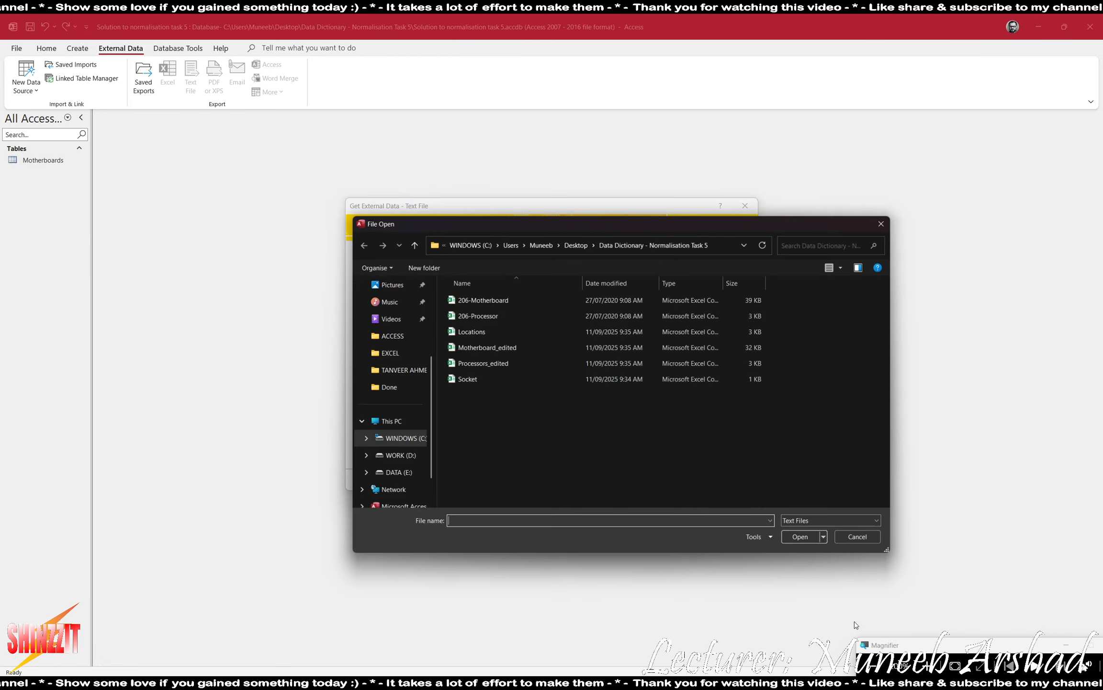
double_click(502, 363)
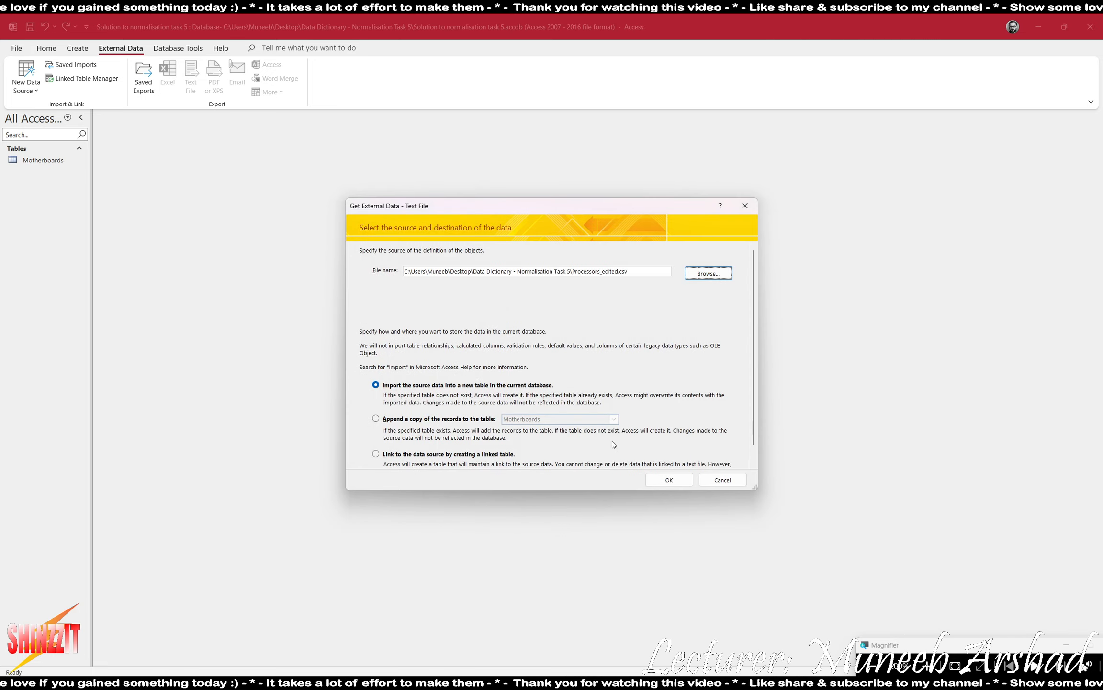
click(668, 479)
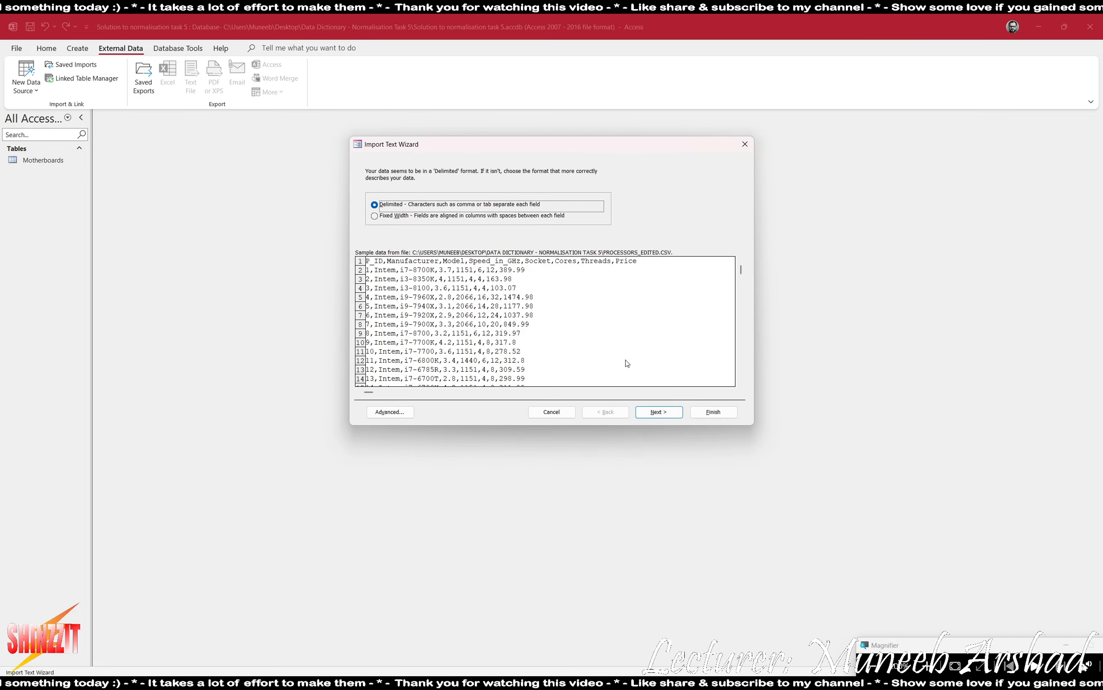
Import the processor data as comma-delimited with field names in the first row, and set the Socket field's data type to Short Text.
click(660, 411)
click(444, 225)
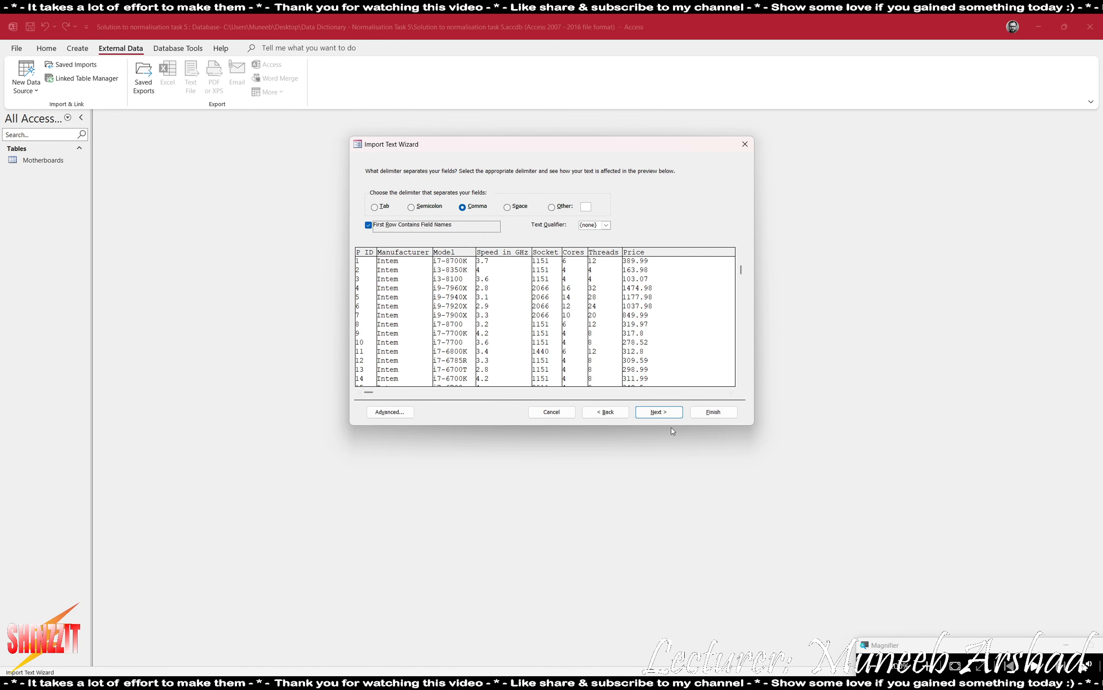
click(668, 414)
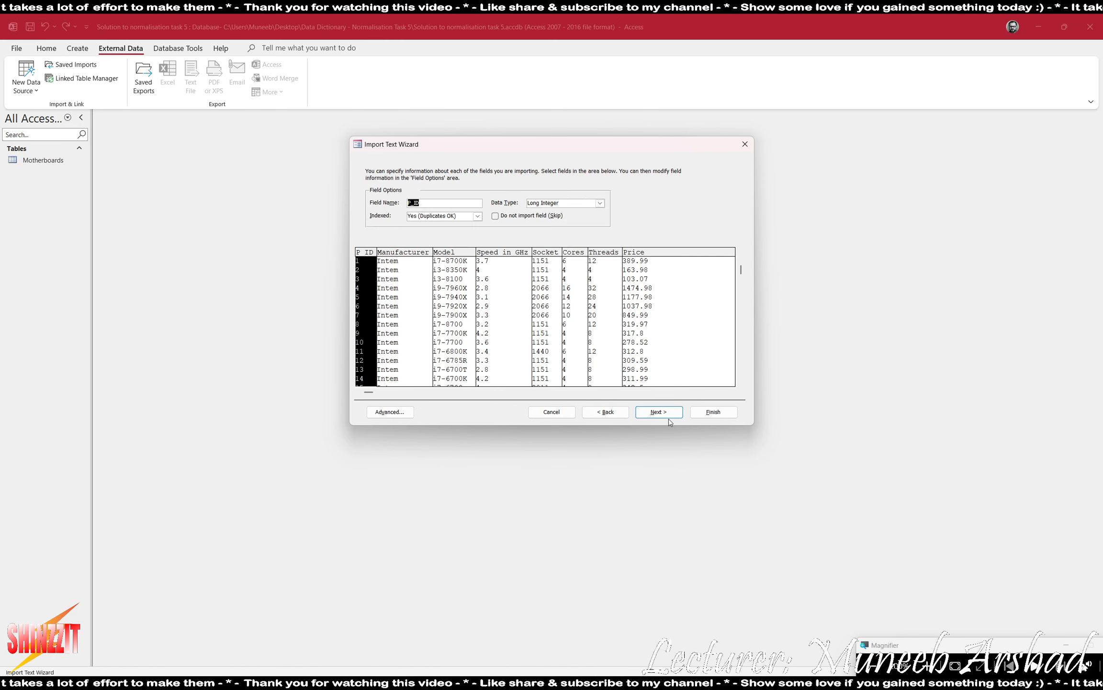
click(405, 303)
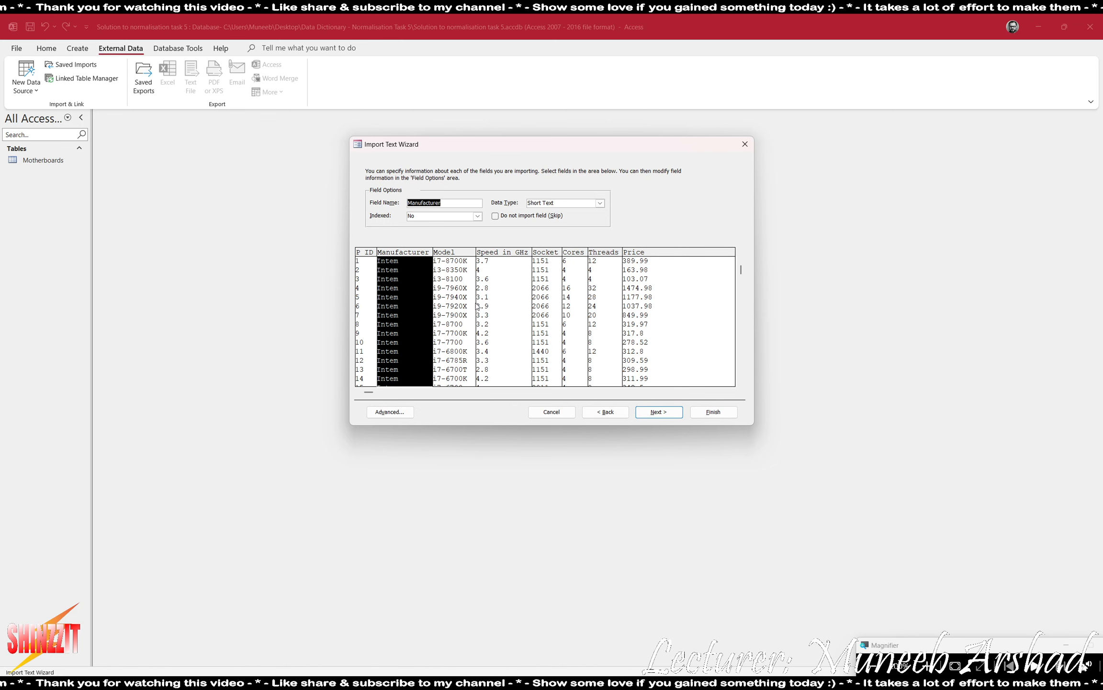
click(459, 309)
click(526, 305)
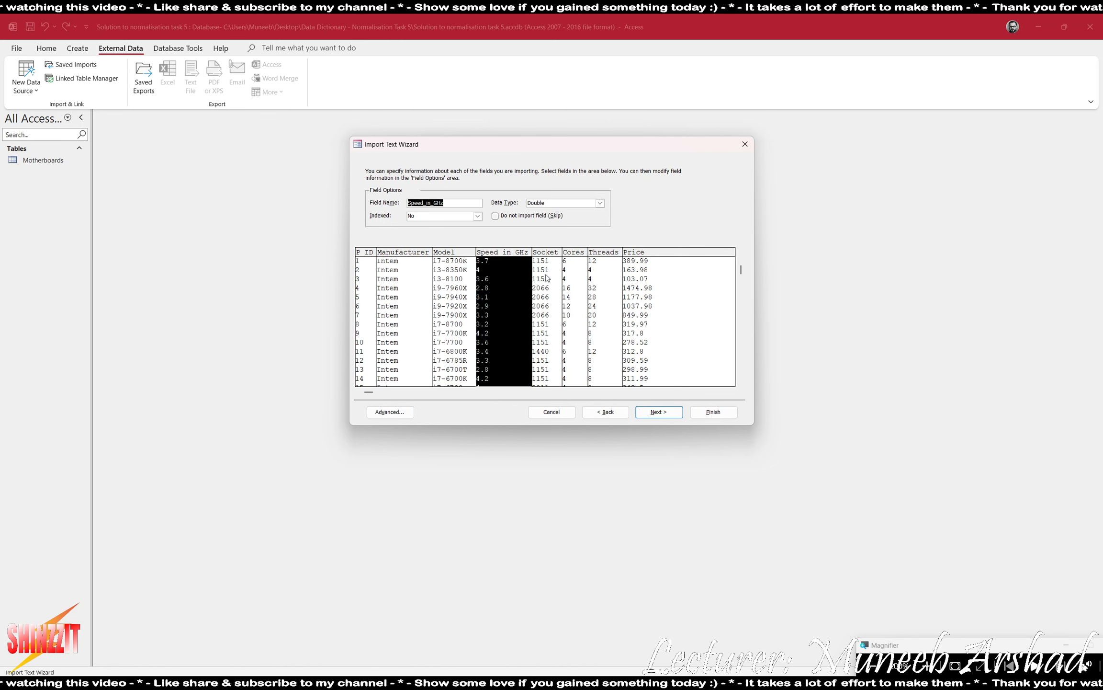
click(542, 312)
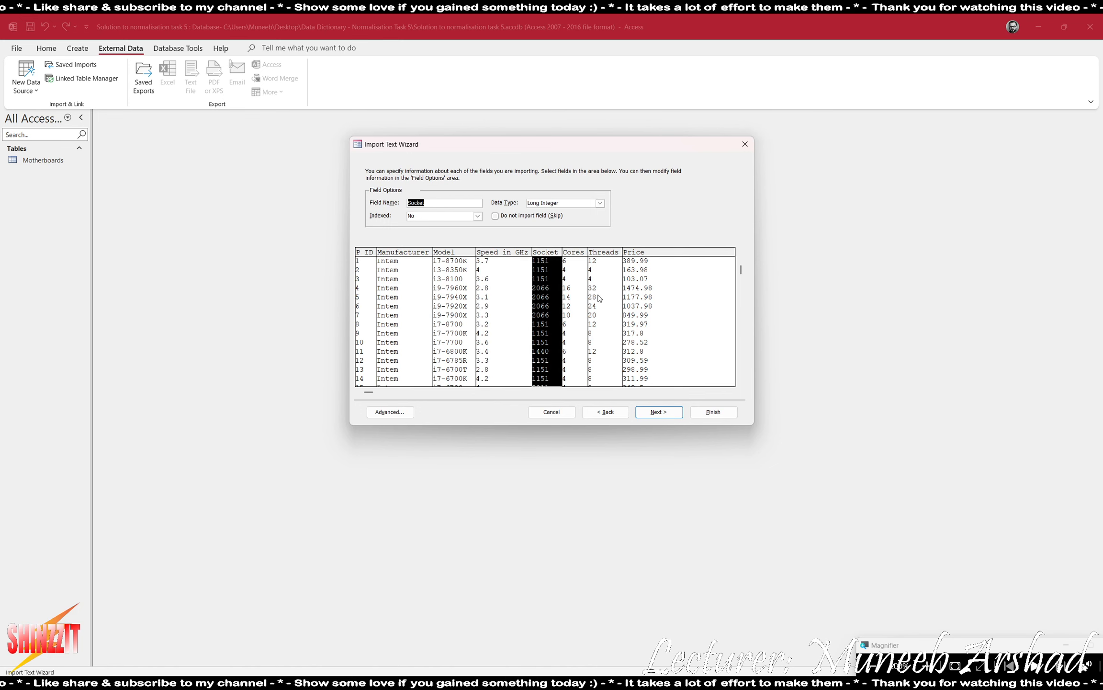
click(600, 201)
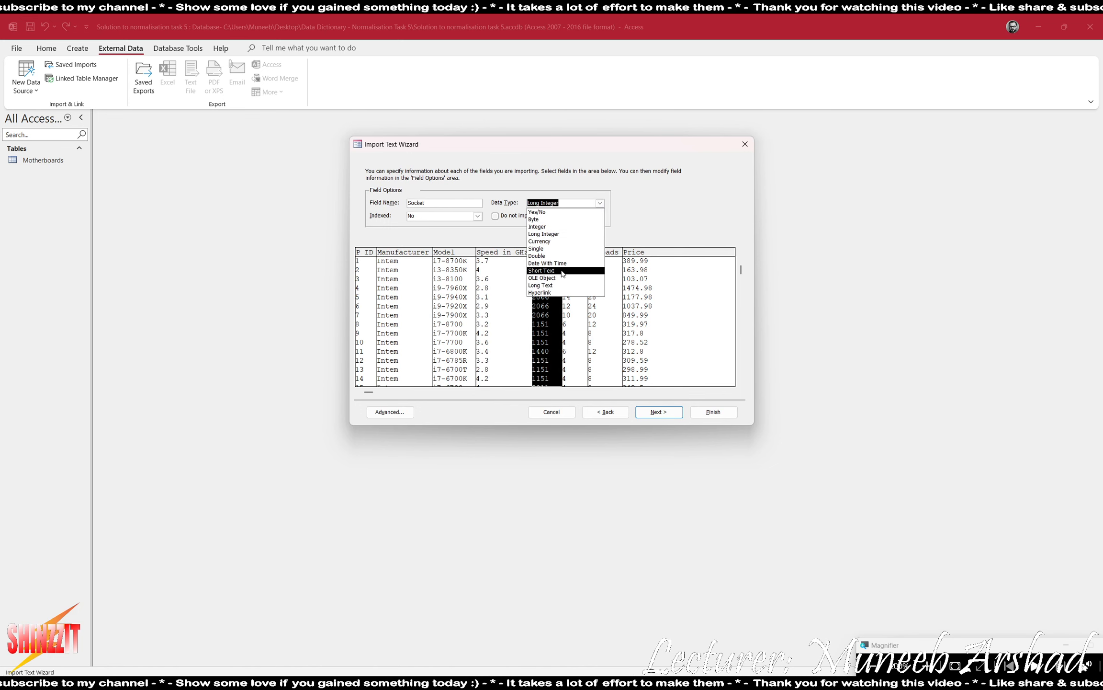
click(577, 288)
Go through the Cores and Threads fields and set the processor Price field's data type to Currency.
click(578, 289)
click(604, 306)
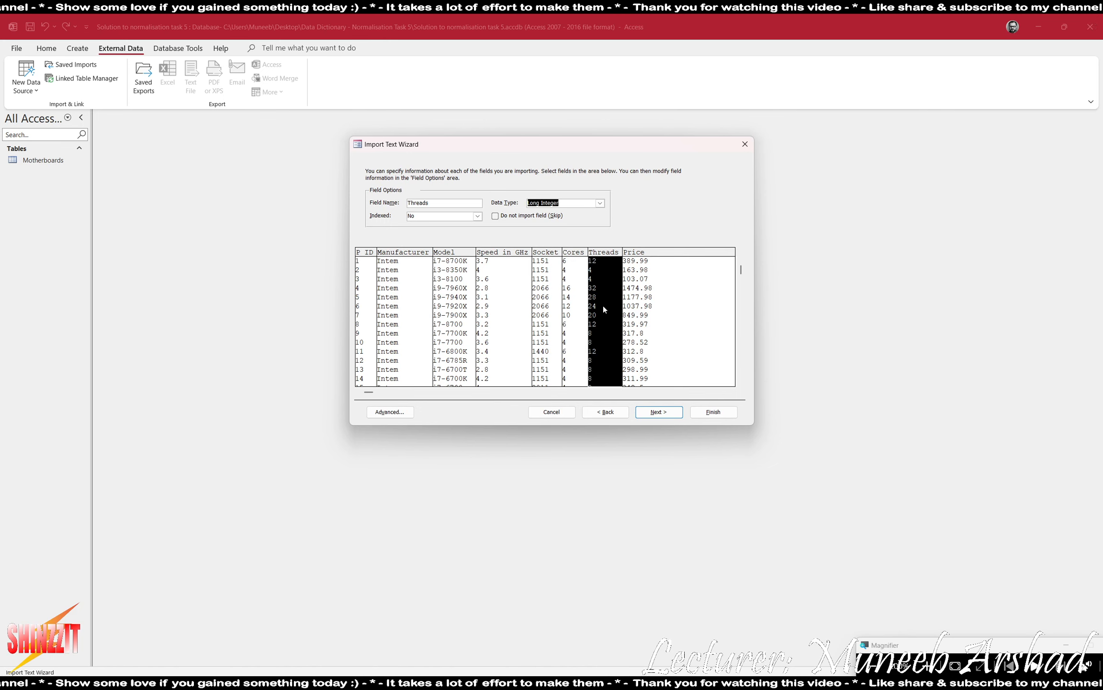
click(670, 308)
click(595, 201)
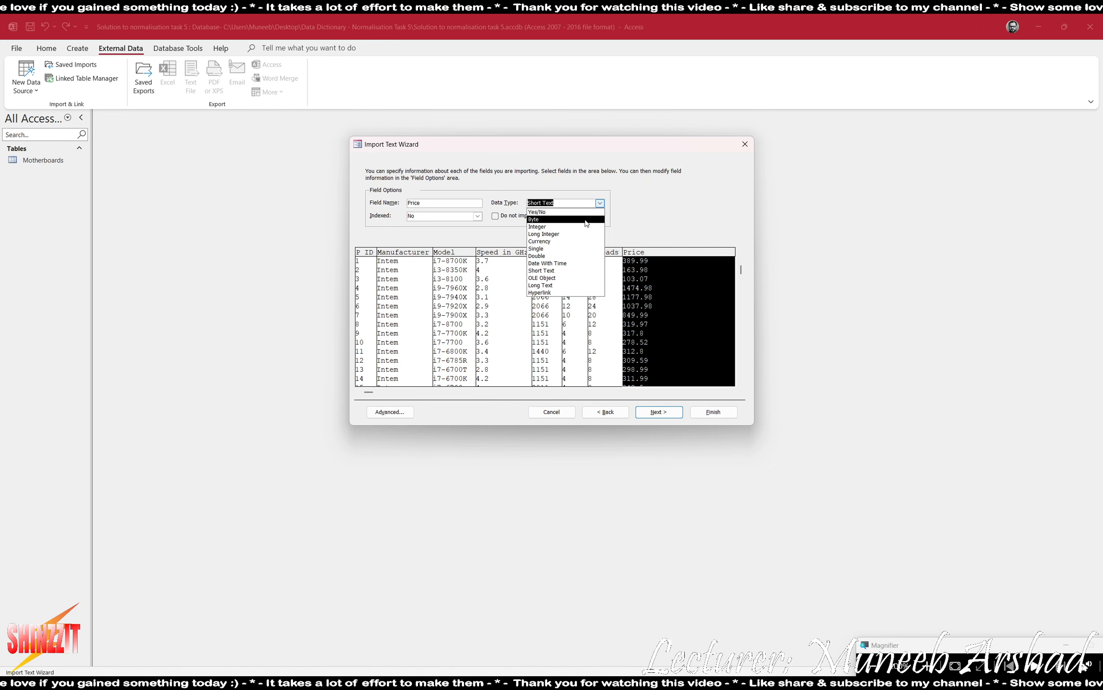
click(569, 249)
click(670, 409)
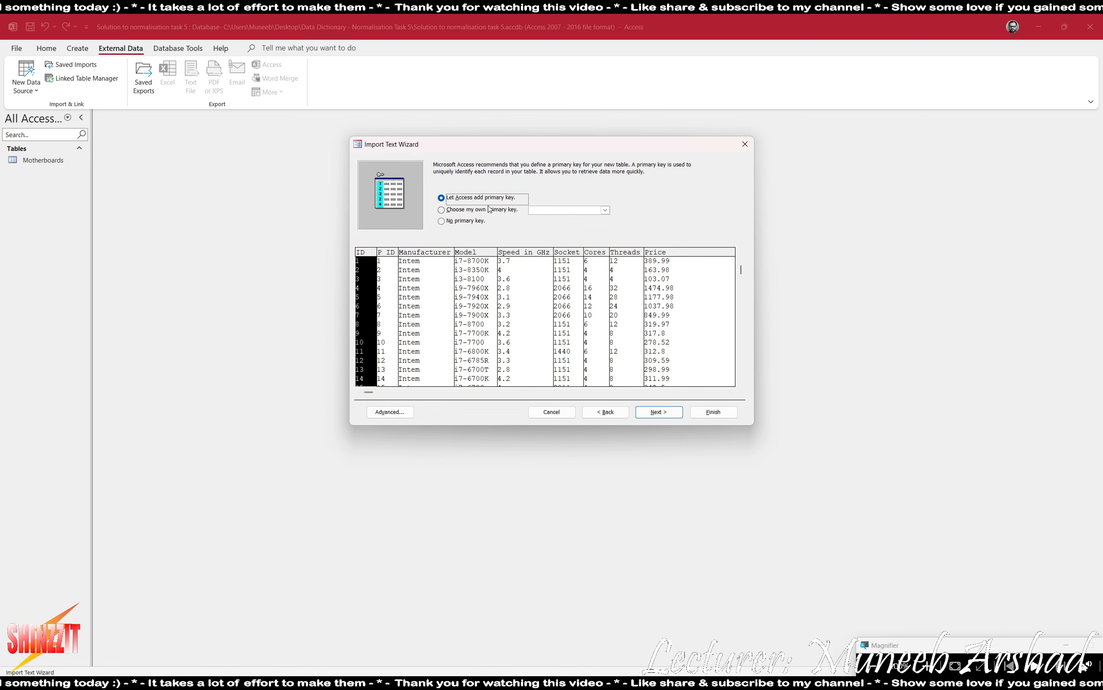
Choose P_ID as the primary key and finish the import as table Processors without saving the import steps.
click(489, 214)
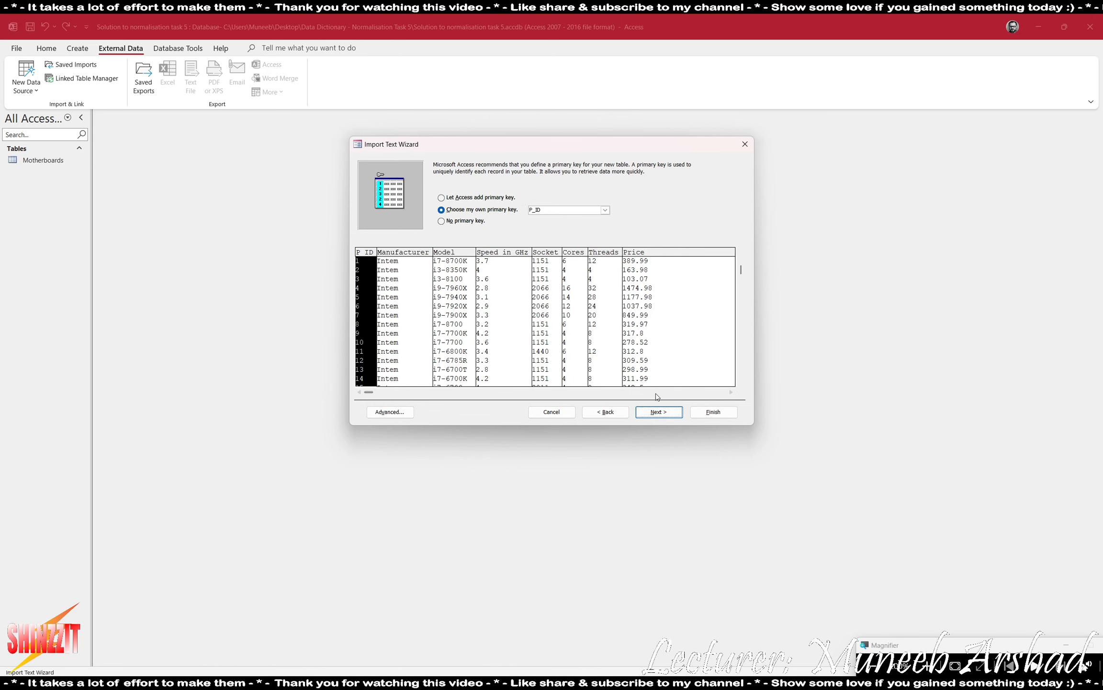
click(665, 411)
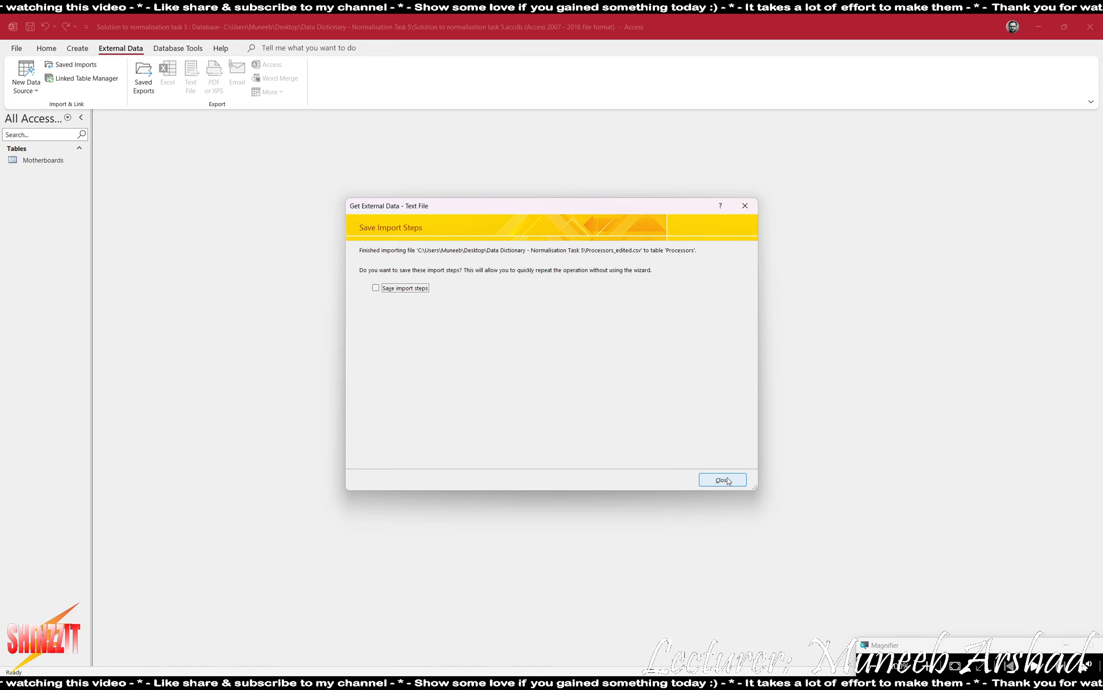
click(722, 479)
Start a text-file import of Socket.csv from the task folder into a new table.
click(26, 75)
mouse_move(46, 112)
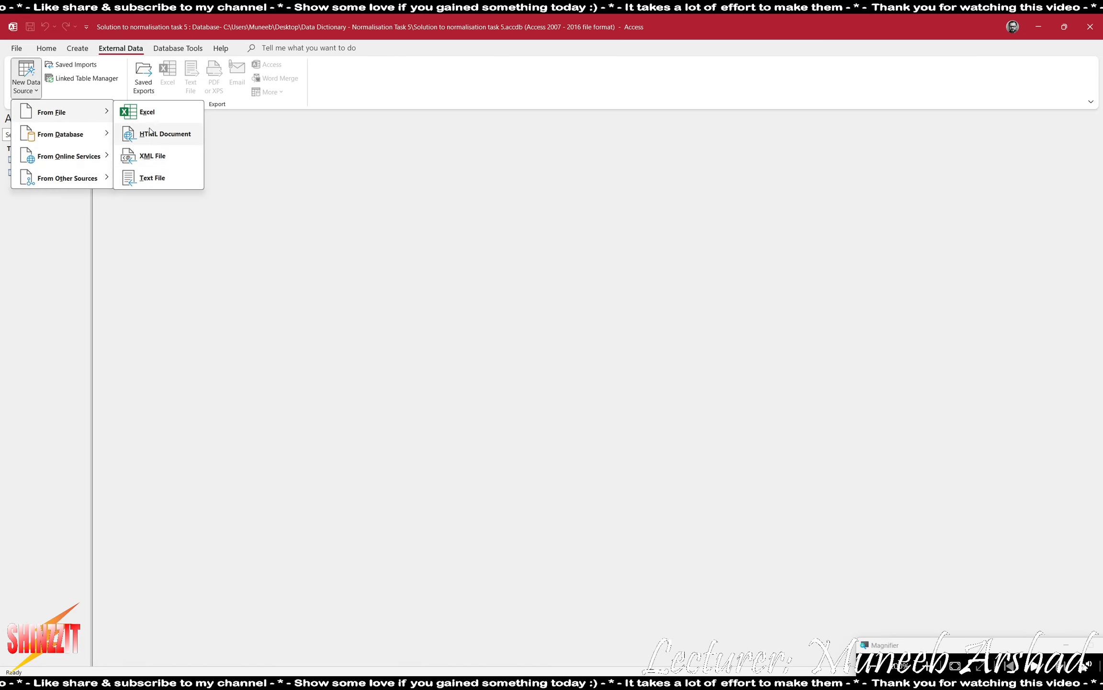
click(175, 179)
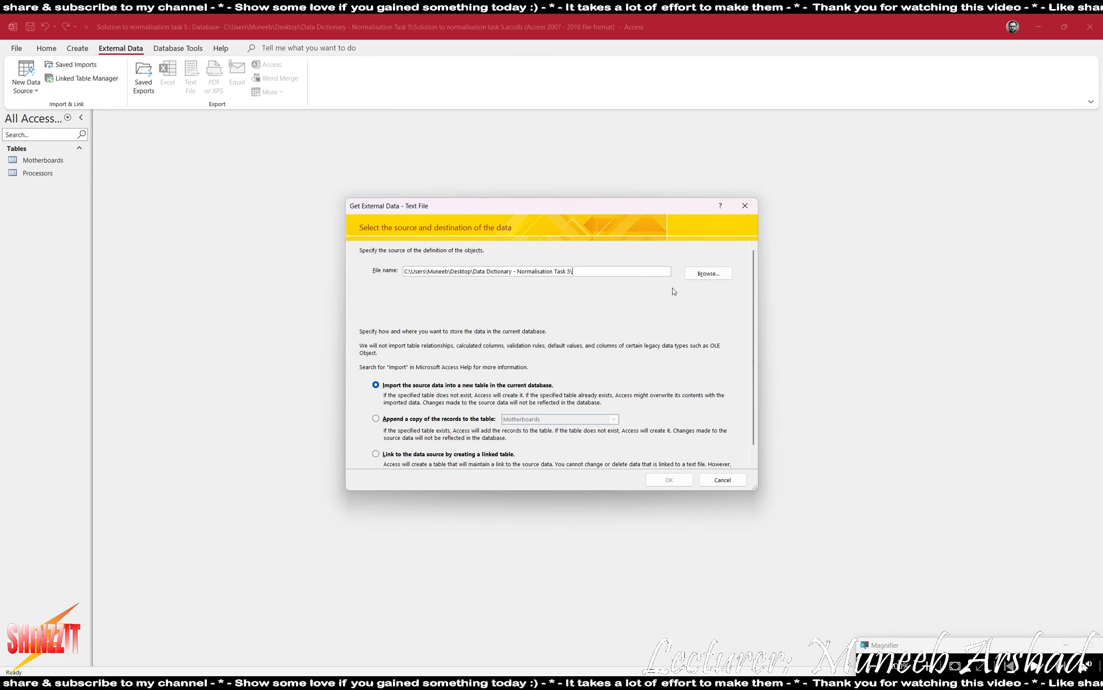
click(708, 273)
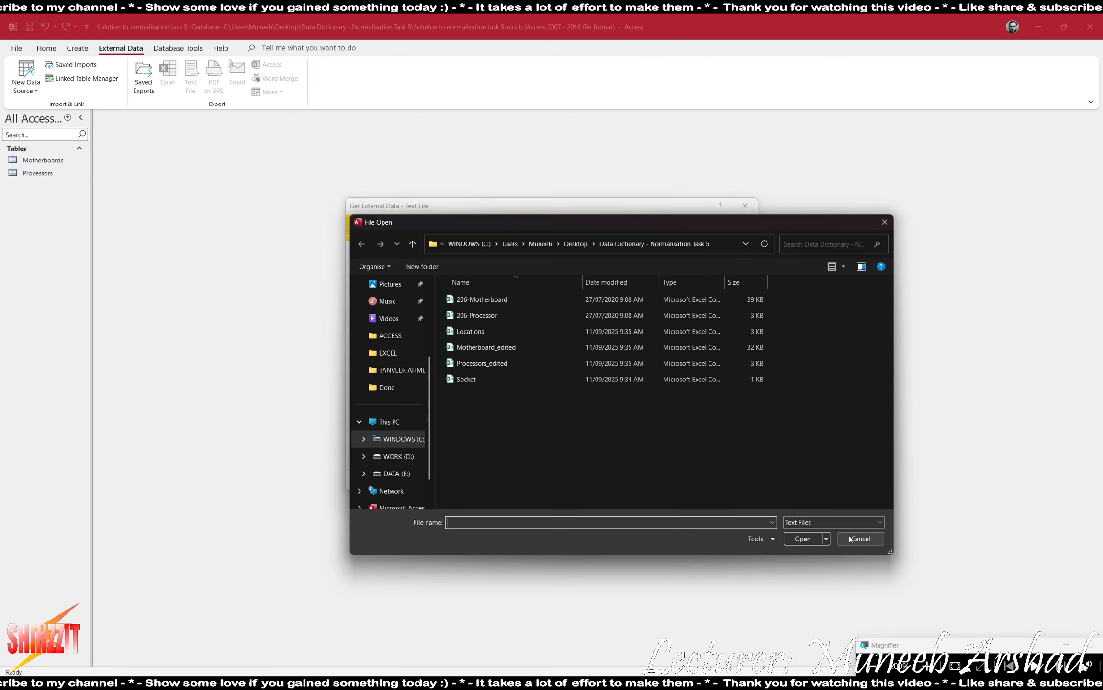
double_click(475, 378)
click(669, 480)
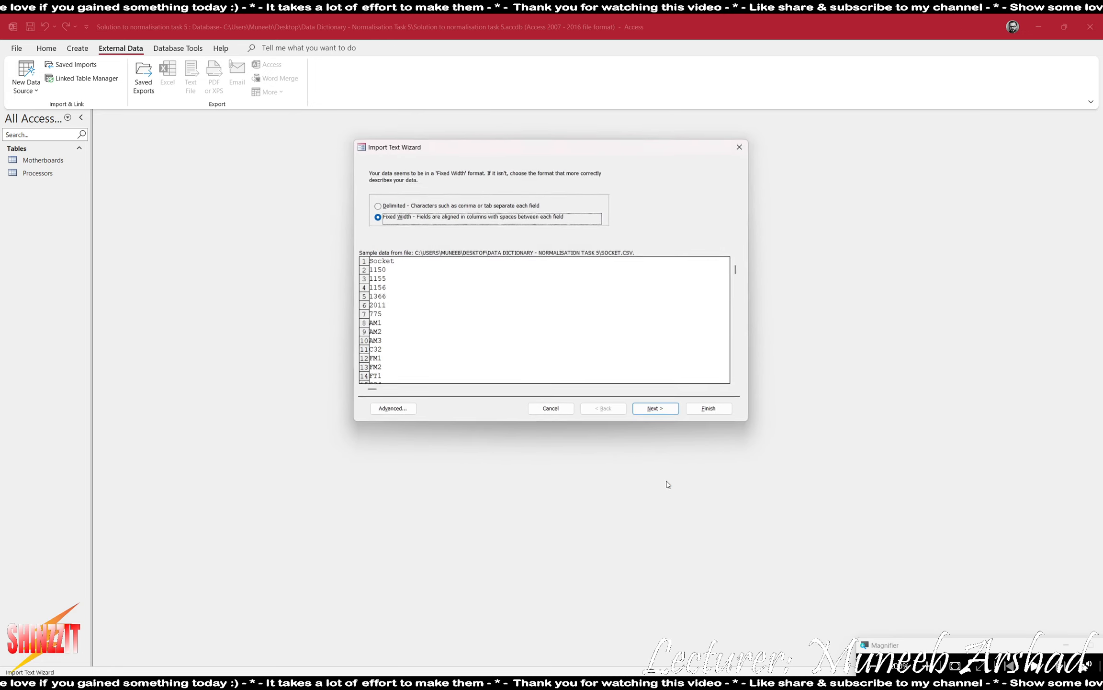
Treat the socket data as delimited by commas with field names in the first row, keeping the Socket field as Short Text.
click(418, 206)
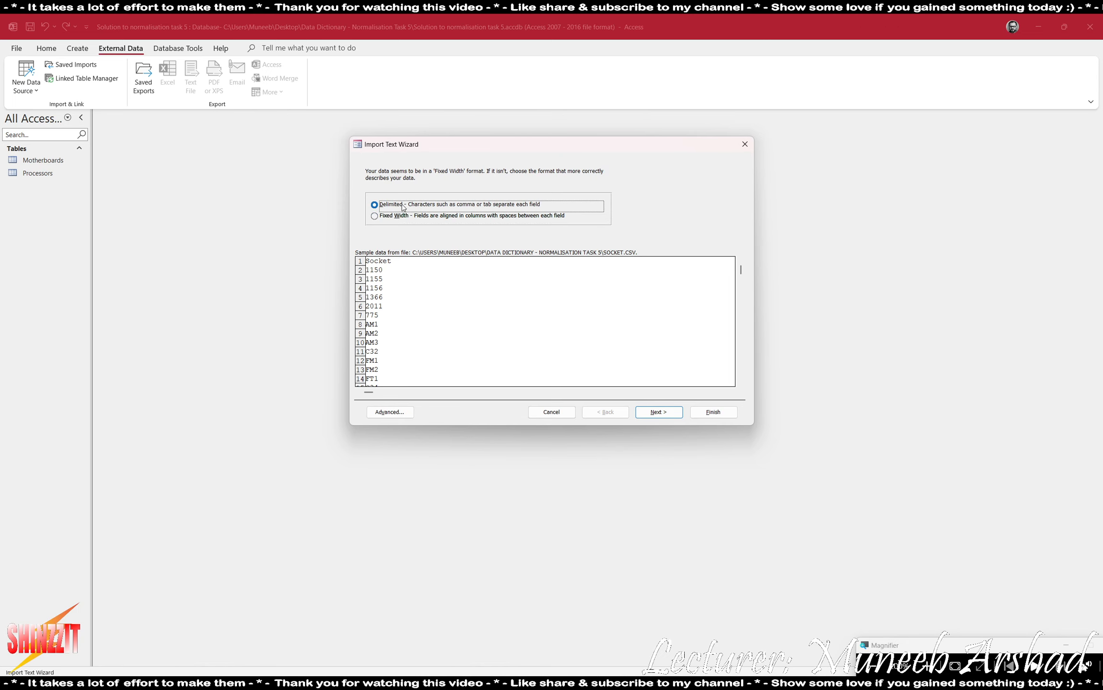
click(652, 418)
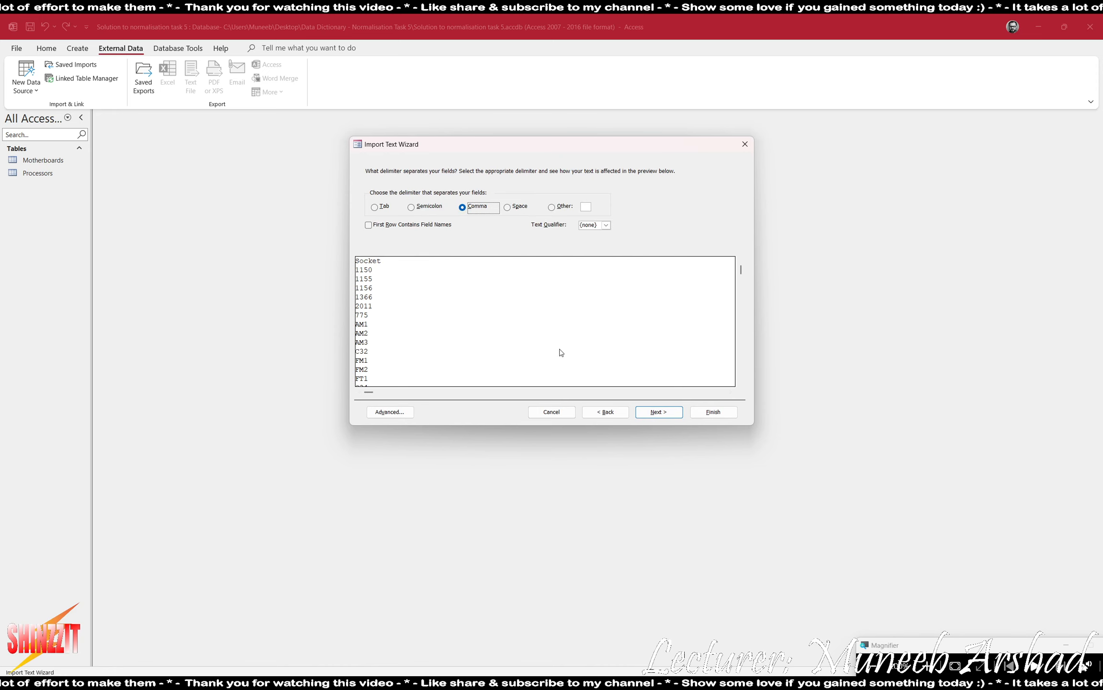
click(441, 229)
click(659, 413)
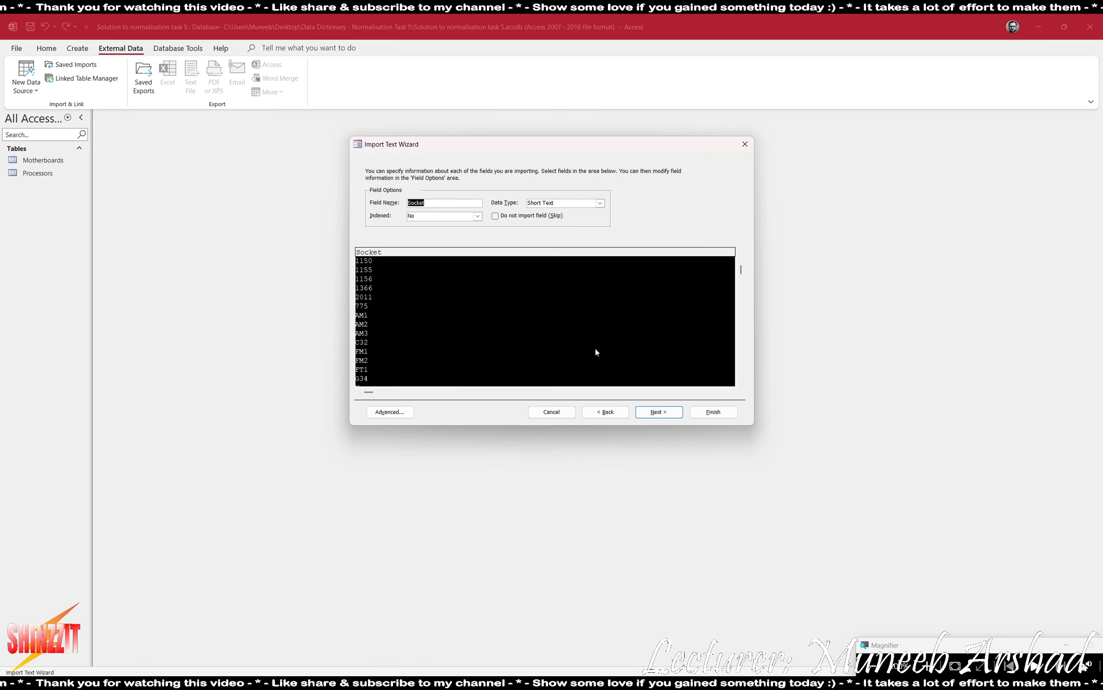
click(675, 413)
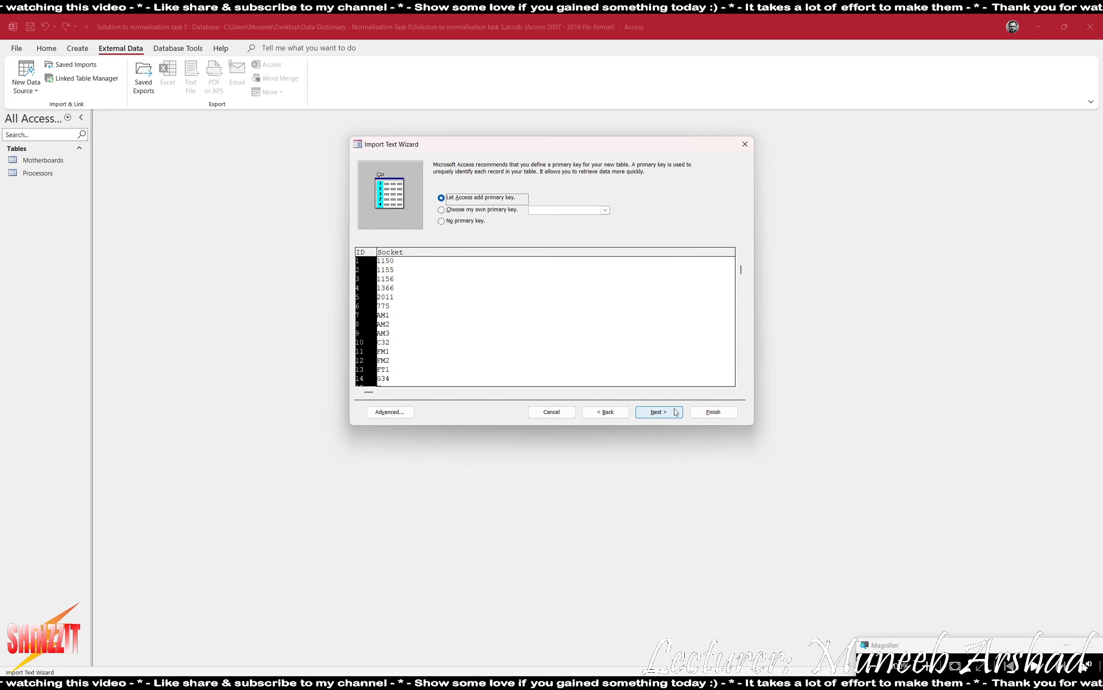
Choose Socket as the primary key and finish the import as table Socket without saving the import steps.
click(507, 210)
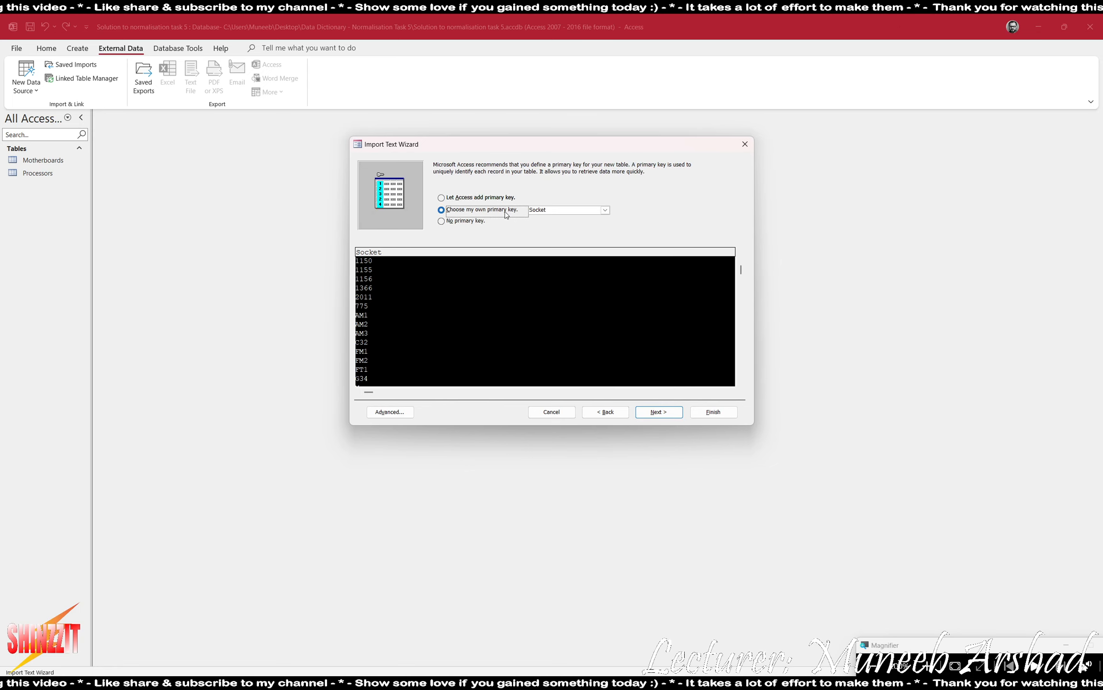
click(649, 412)
click(689, 412)
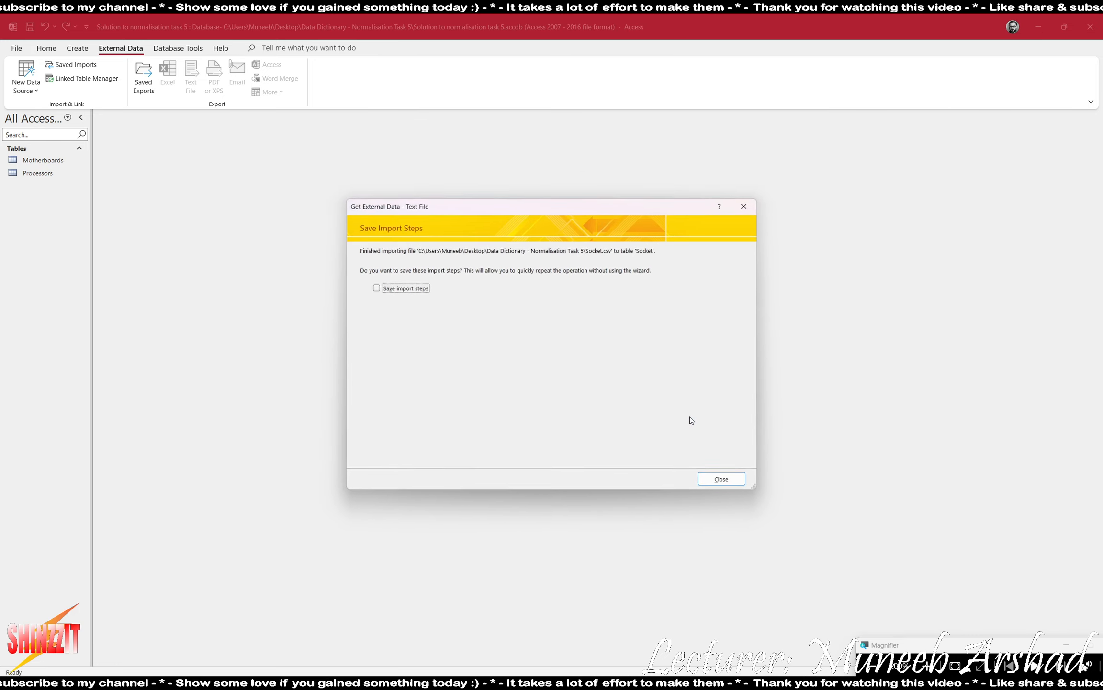
click(704, 484)
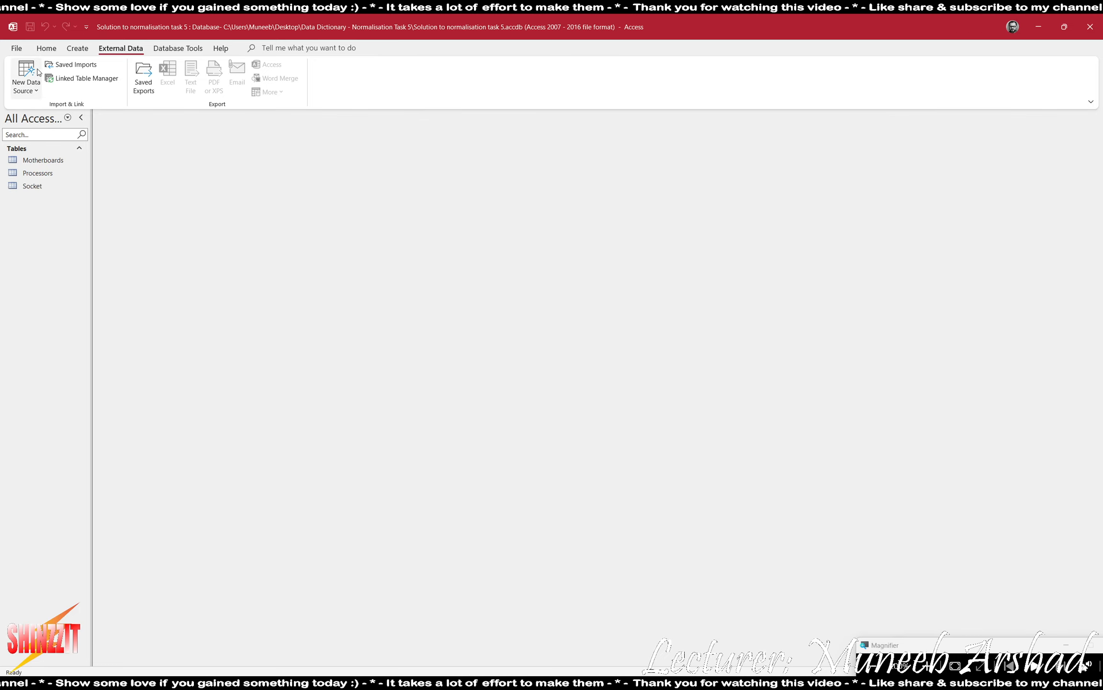
Start a text-file import of Locations.csv from the task folder into a new table.
click(28, 84)
mouse_move(53, 111)
click(163, 177)
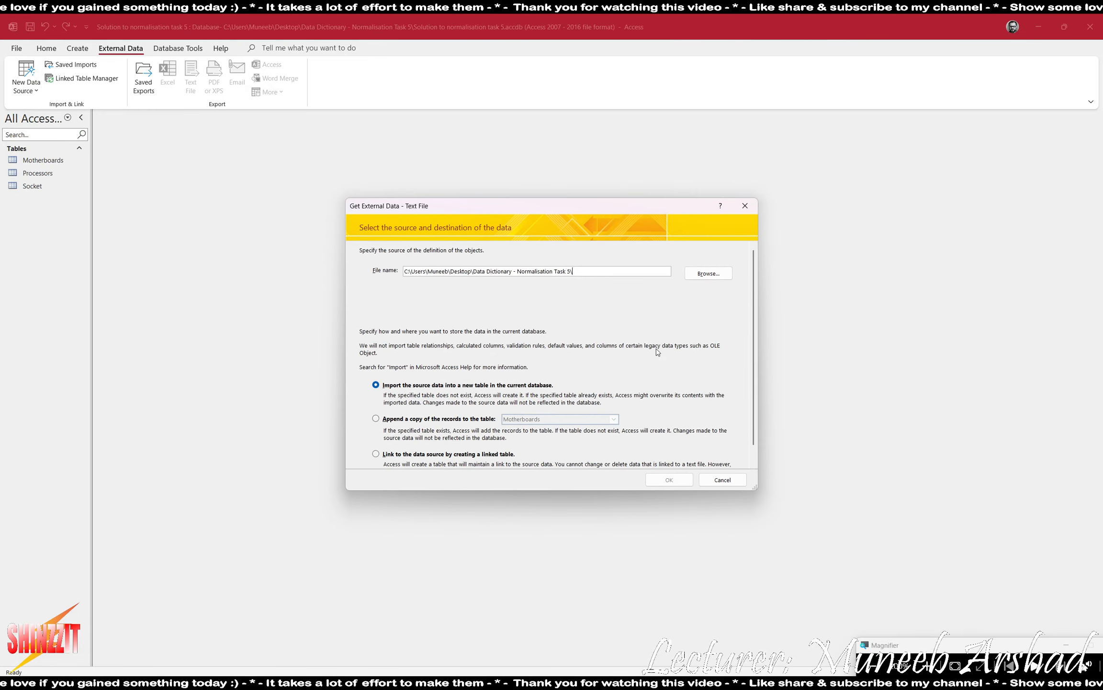
click(708, 273)
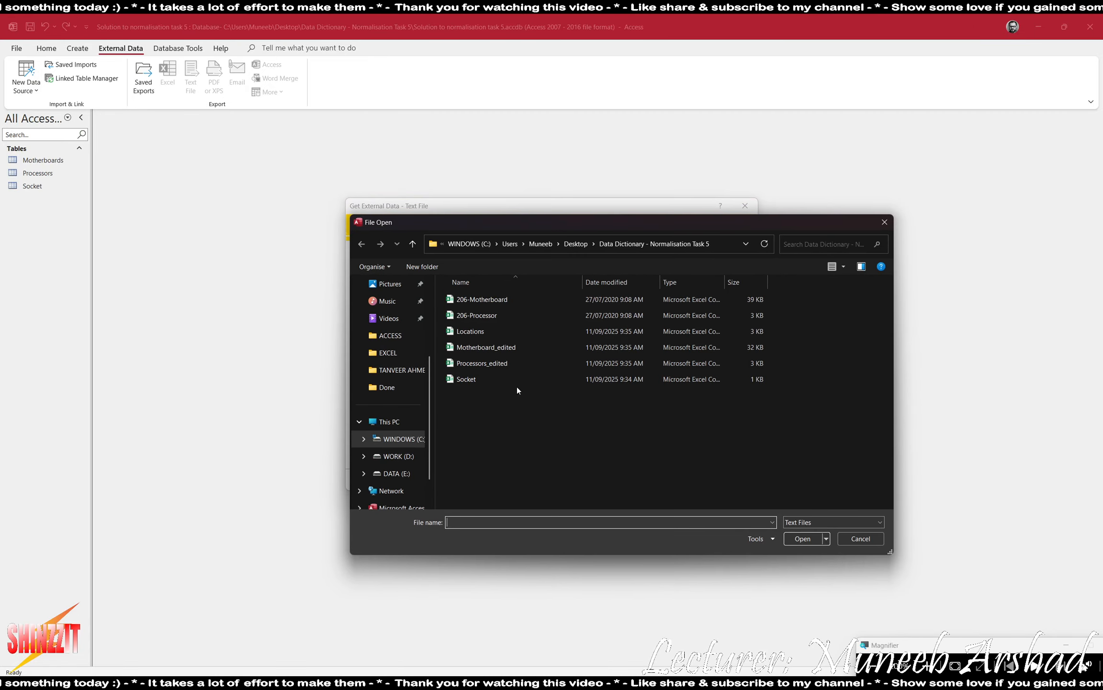
double_click(480, 335)
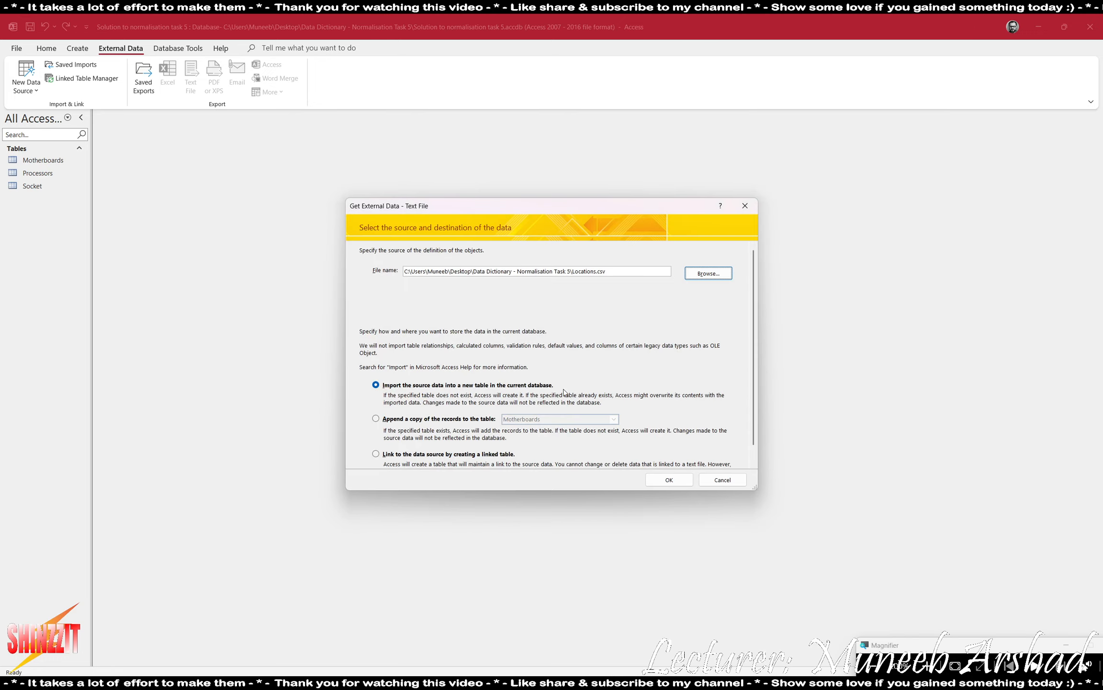
click(669, 480)
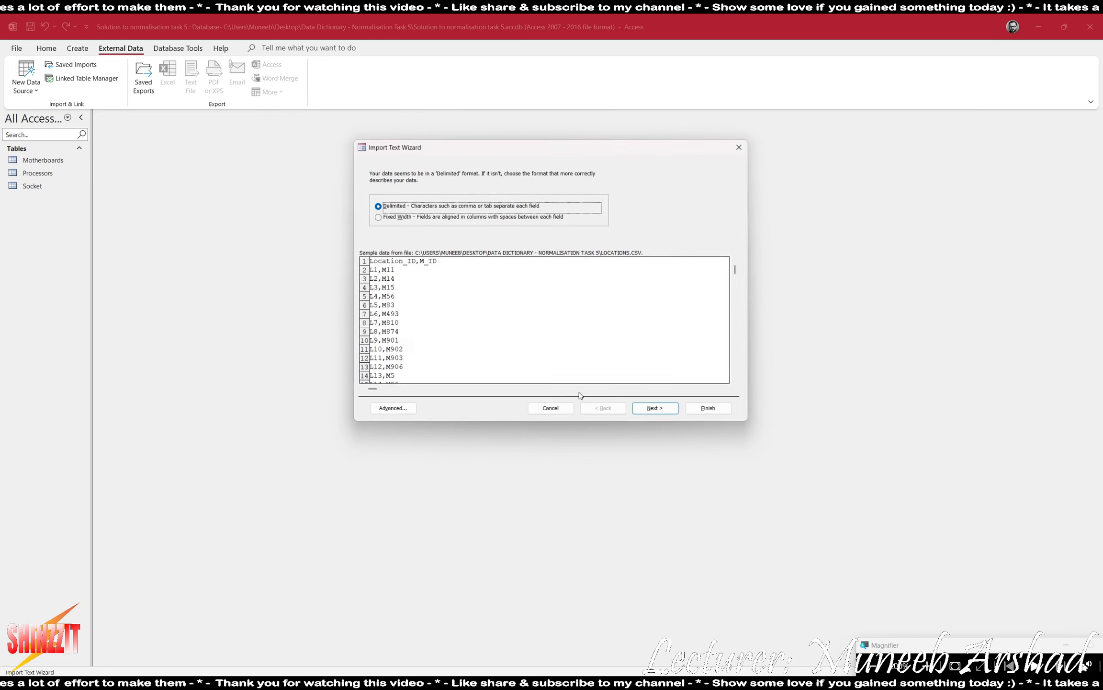
Import the location data as comma-delimited with field names in the first row, keeping the M_ID field as Short Text.
click(658, 412)
click(428, 225)
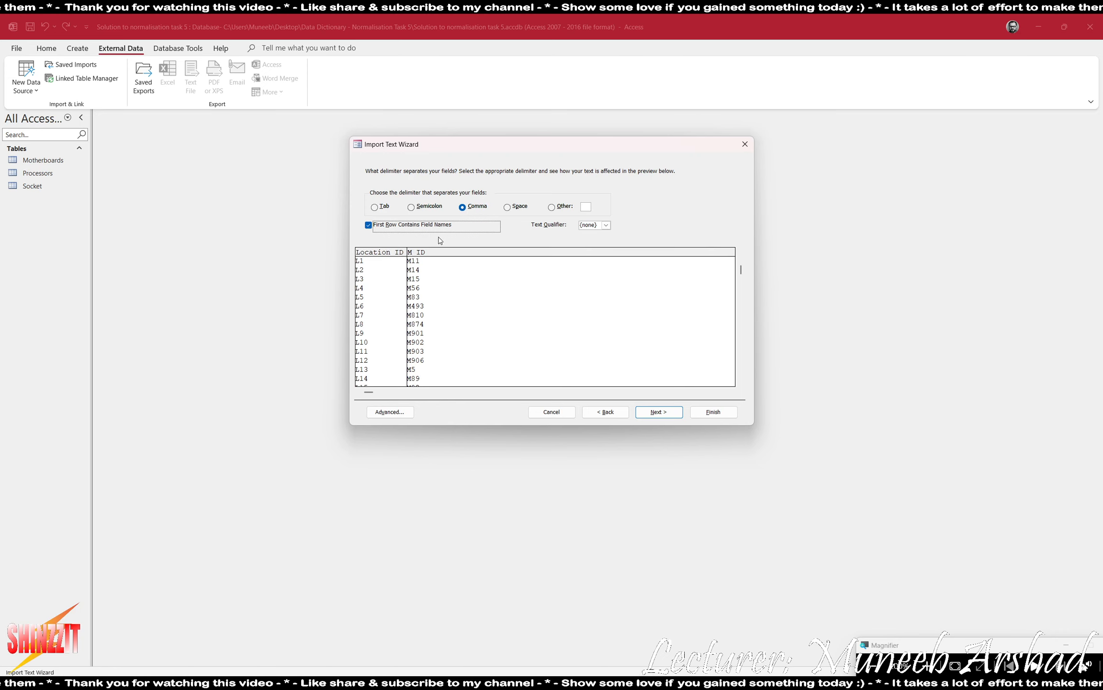
click(659, 412)
click(451, 350)
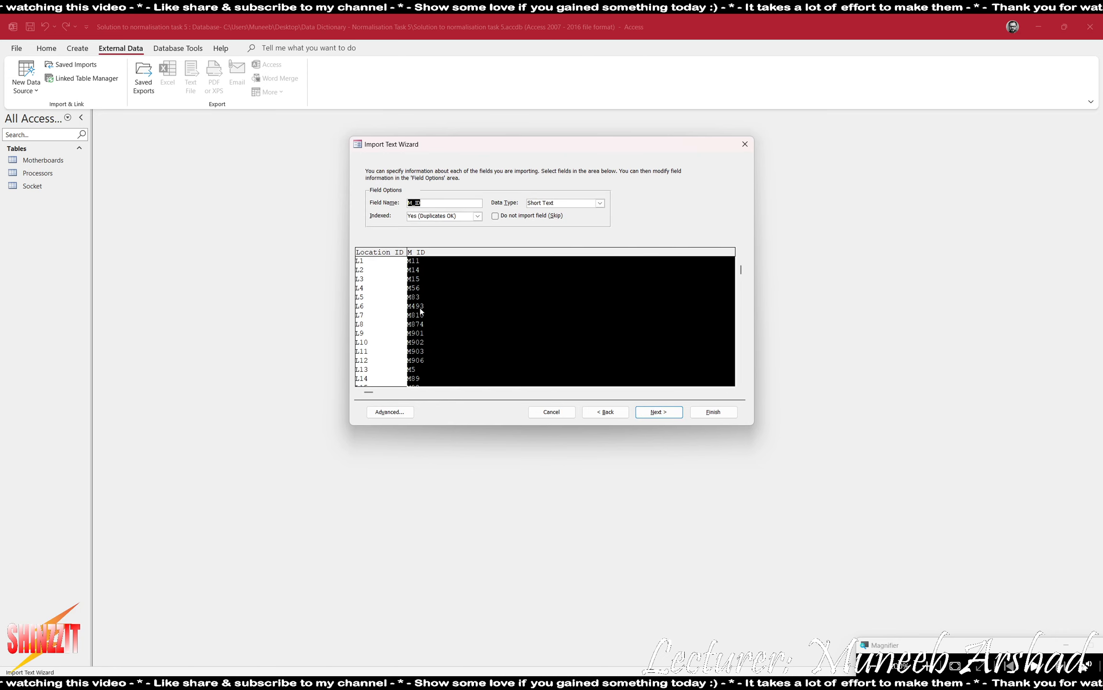
click(659, 412)
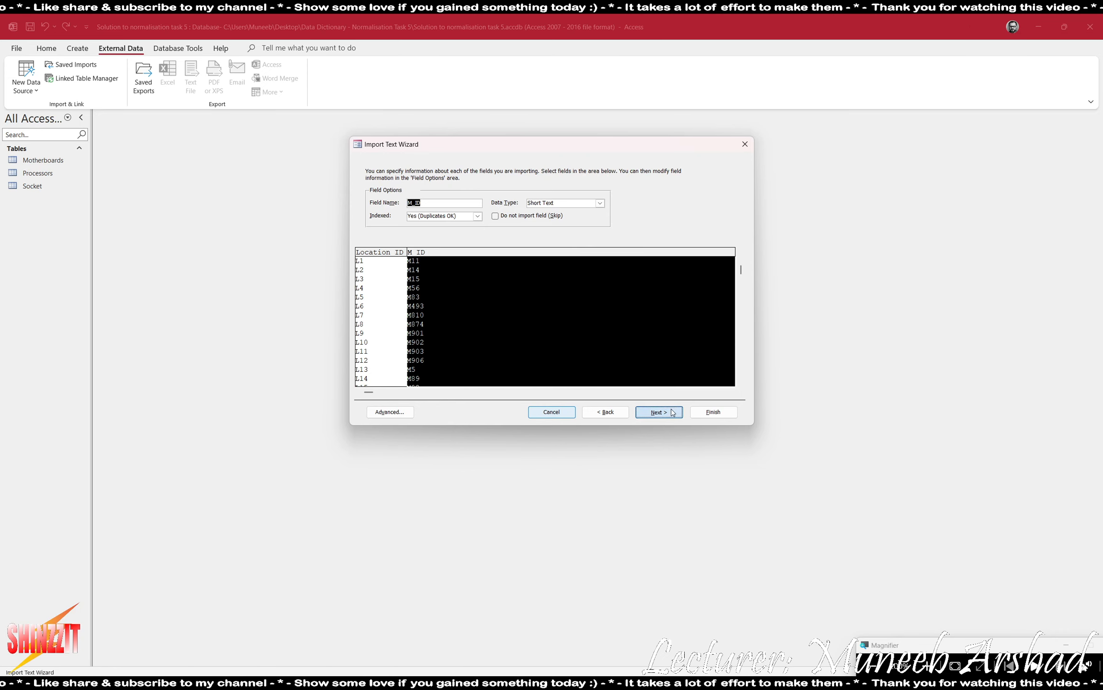
Choose Location_ID as the primary key and finish the import as table Locations without saving the import steps.
click(489, 209)
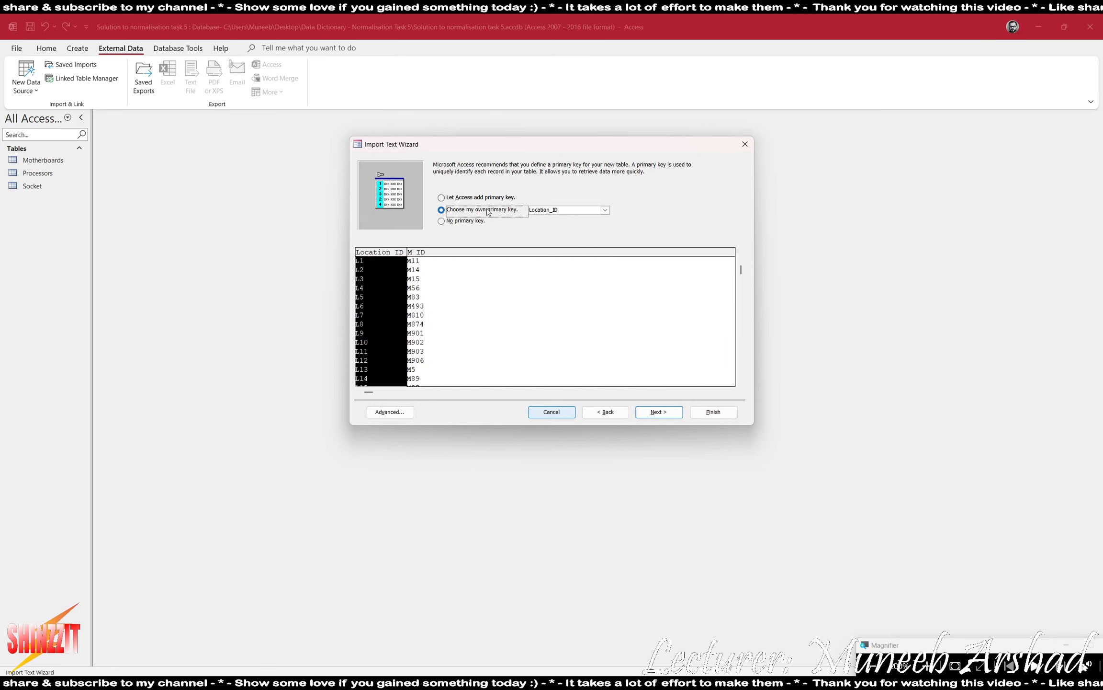
click(657, 412)
click(713, 412)
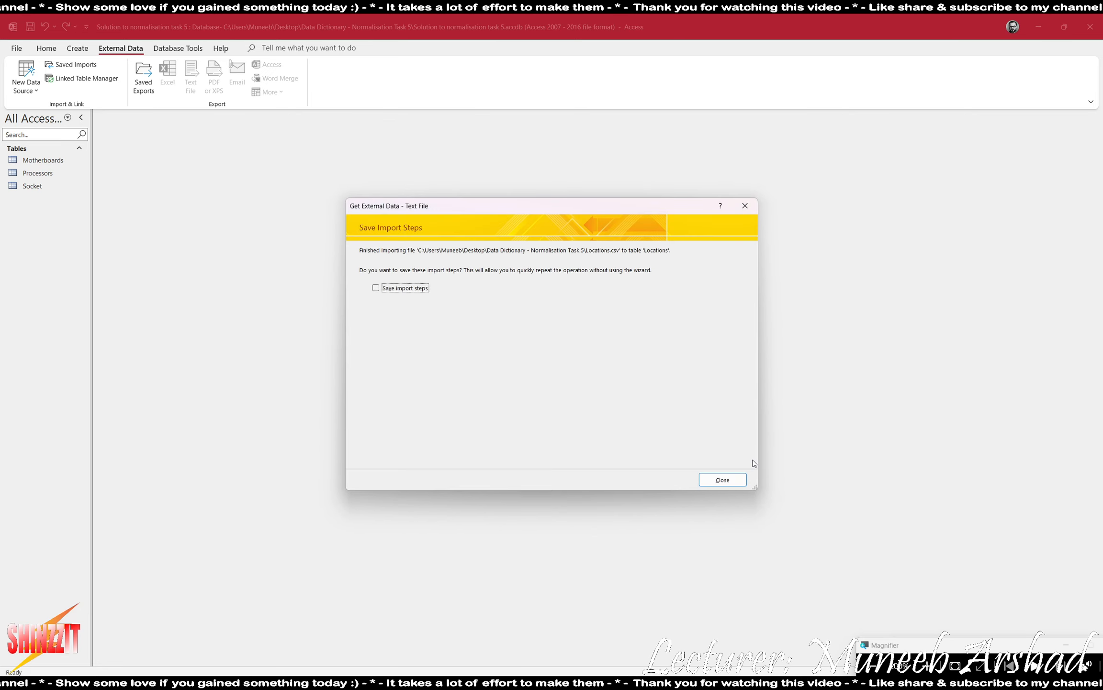
click(714, 472)
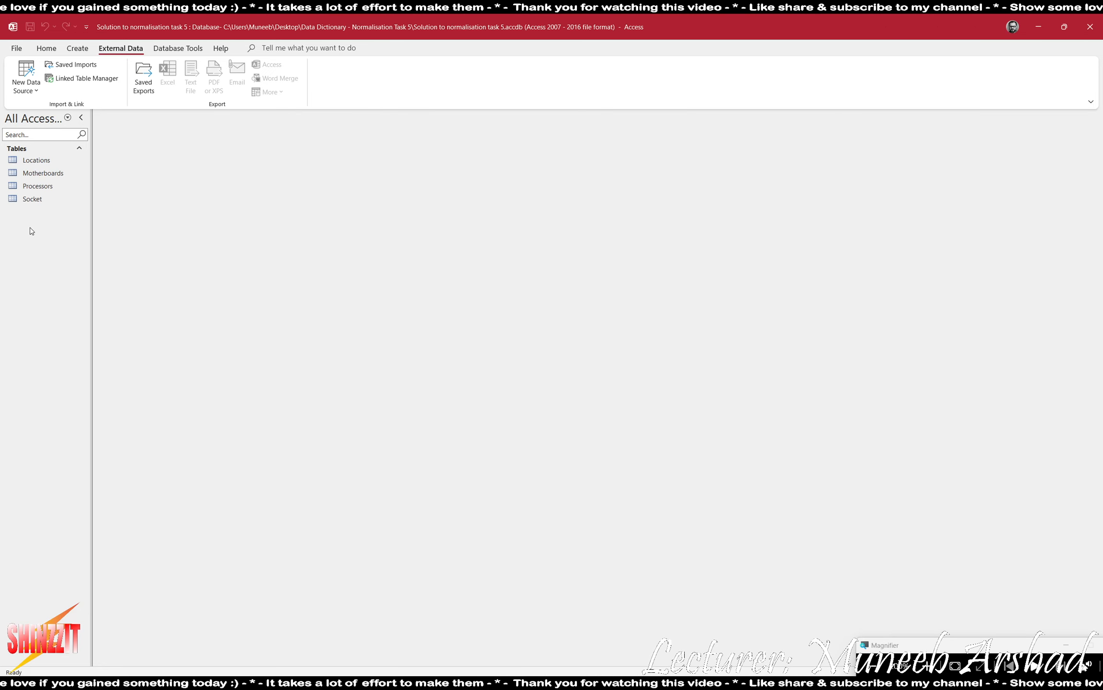
Open the database relationships layout and add the Locations, Motherboards, Processors and Socket tables.
click(178, 48)
click(144, 74)
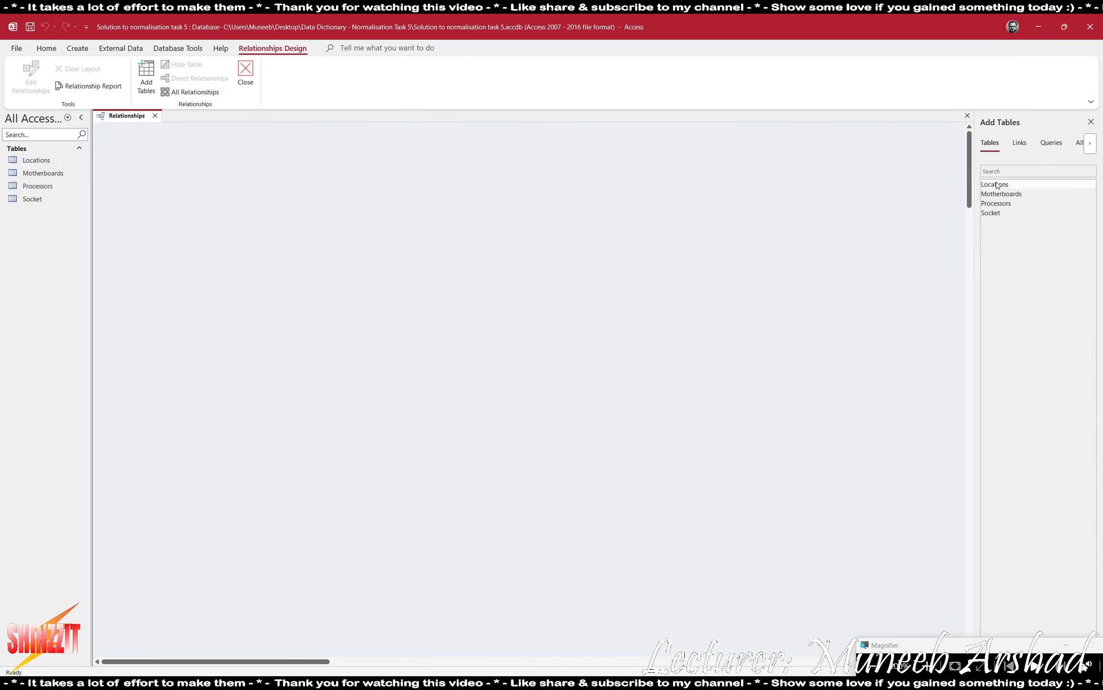
double_click(997, 184)
double_click(999, 194)
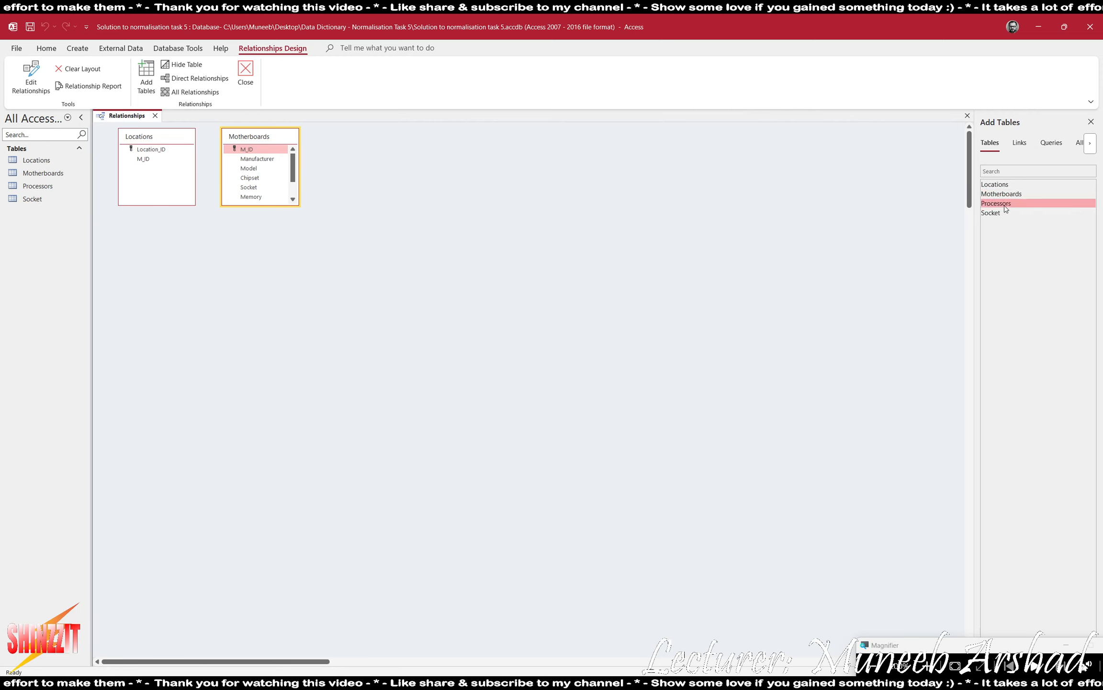
double_click(1005, 204)
double_click(993, 214)
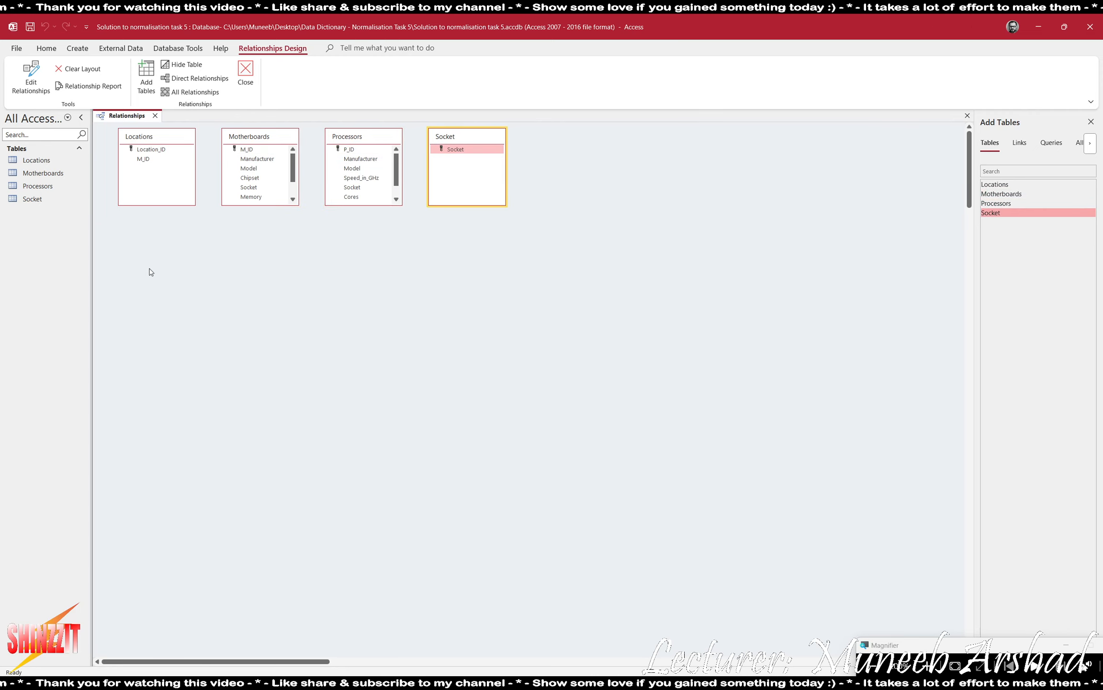
Enlarge the Processors and Motherboards table boxes to show all fields, and arrange the tables in the order Locations, Motherboards, Socket, Processors.
click(369, 205)
drag(369, 205, 369, 225)
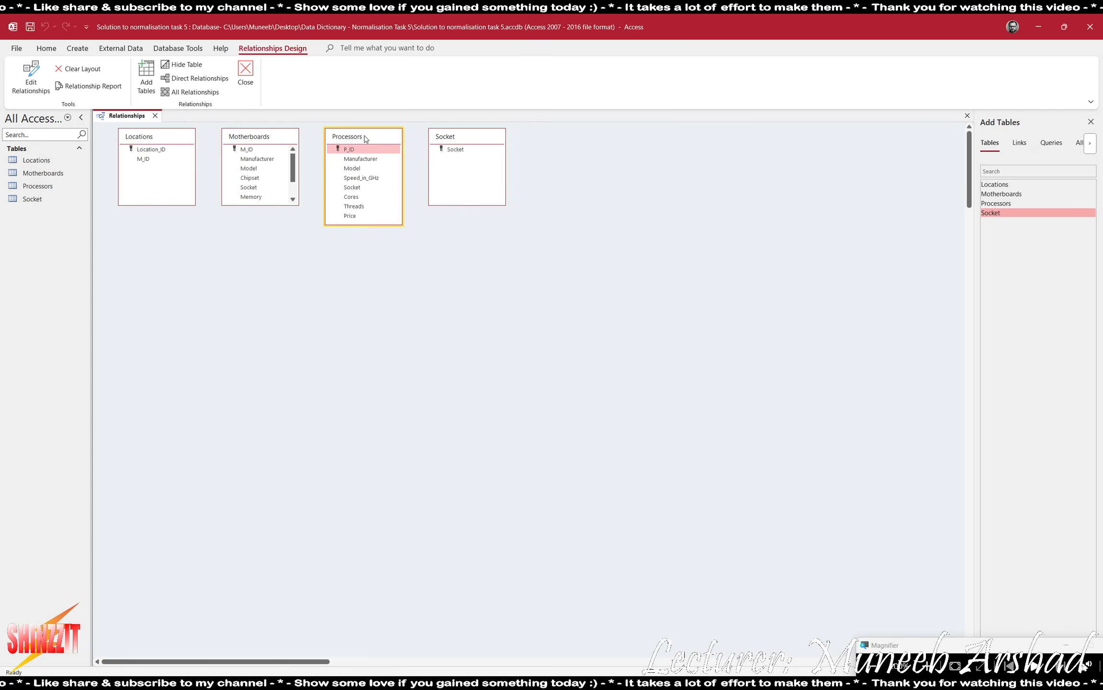
drag(355, 136, 497, 313)
drag(469, 141, 376, 191)
drag(519, 315, 500, 142)
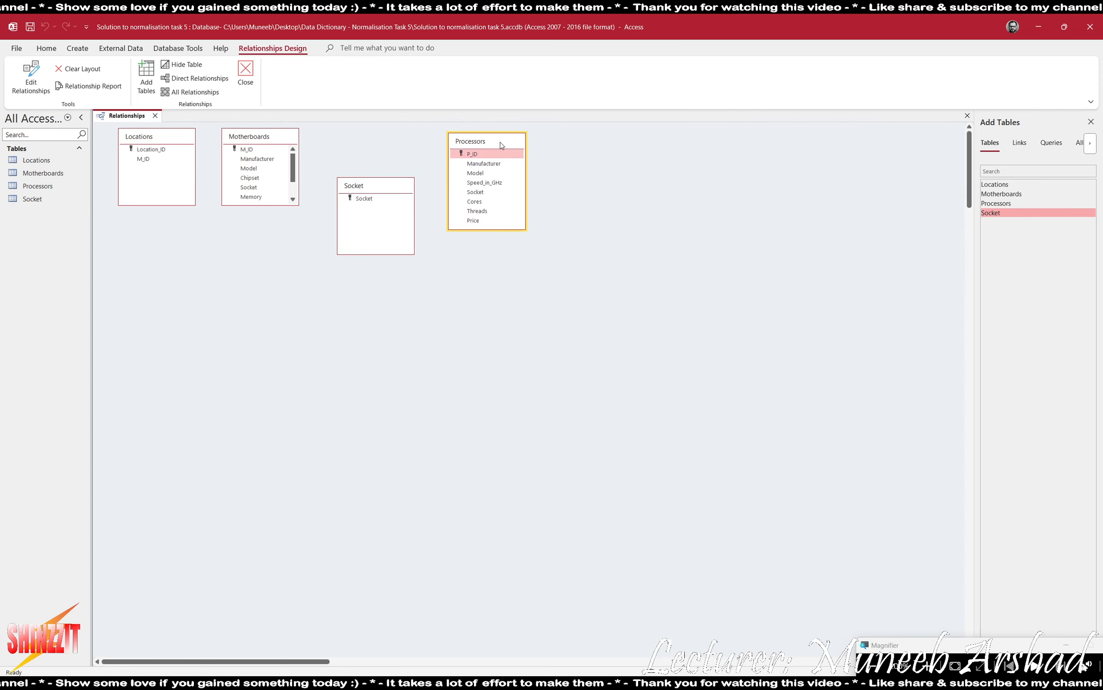
drag(258, 205, 261, 234)
drag(149, 134, 143, 179)
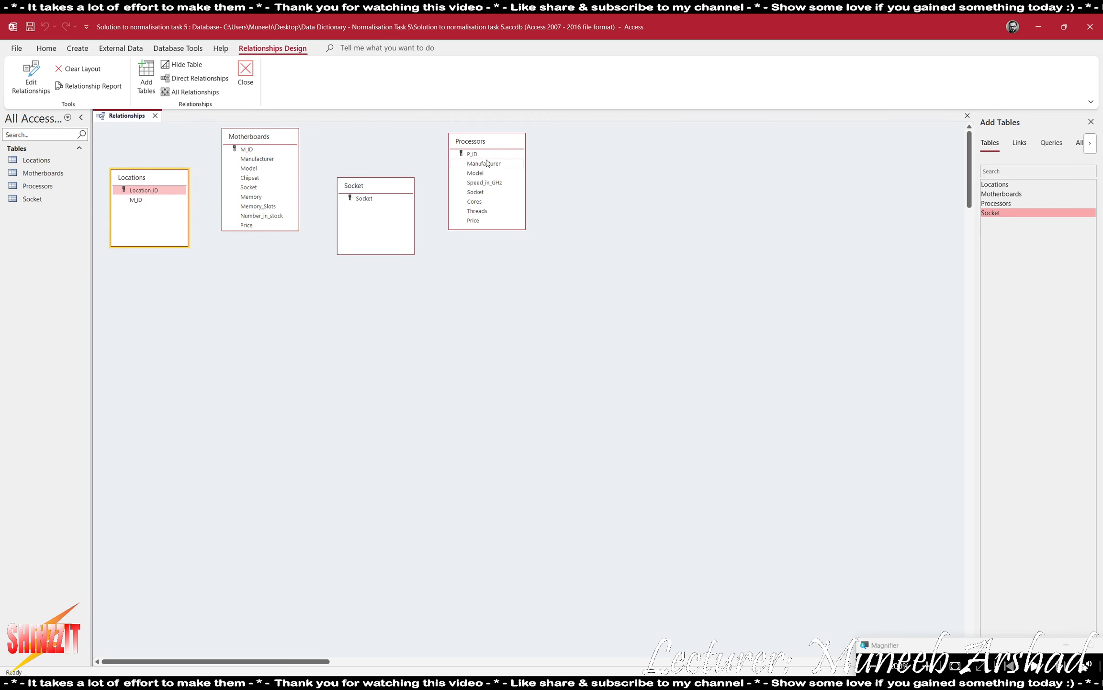
Create a one-to-many relationship from the Socket table's Socket field to the Socket field in Processors, without enforcing referential integrity.
click(368, 202)
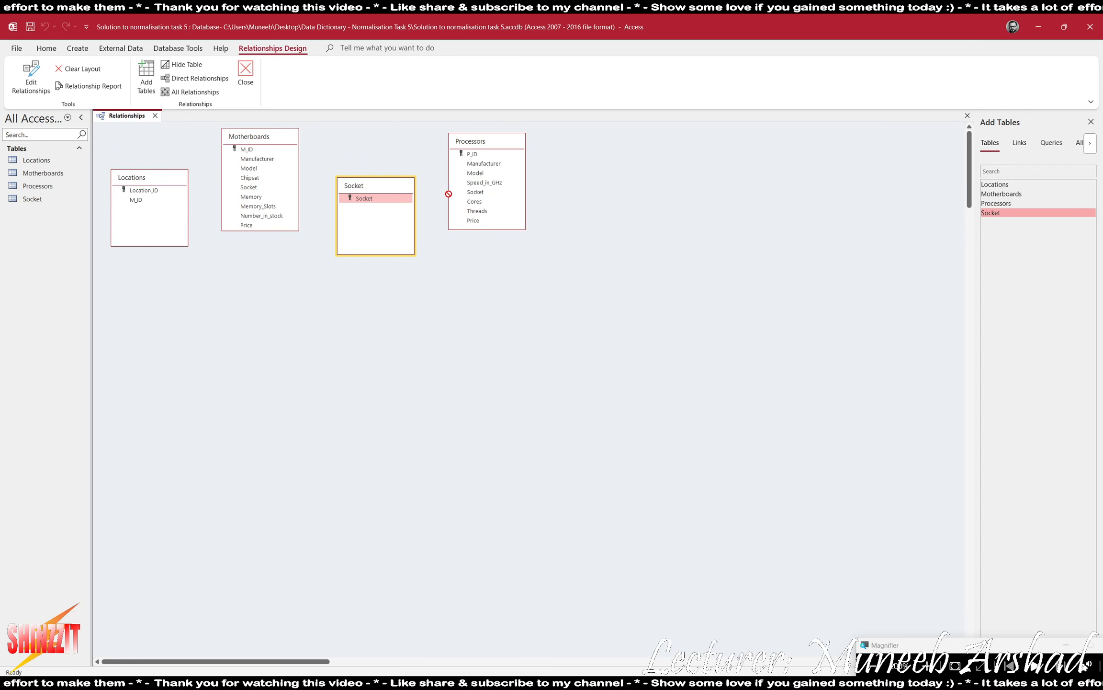
drag(473, 194, 474, 192)
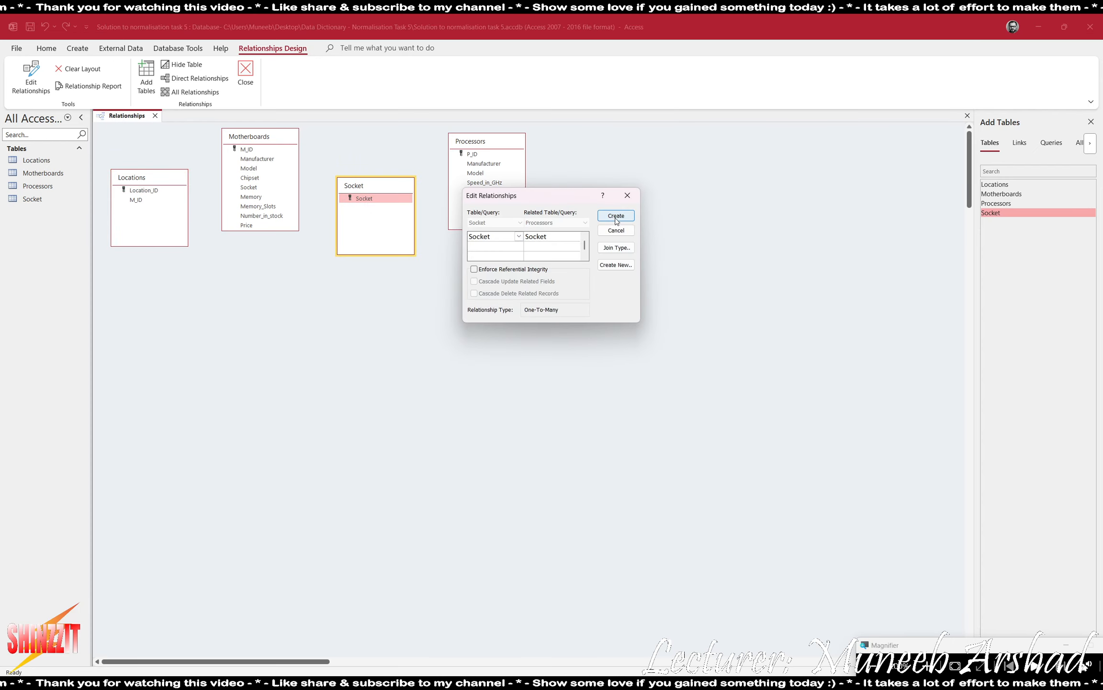
click(616, 216)
Relate Socket to Motherboards through the Socket field, and Motherboards to Locations through M_ID, both without enforcing referential integrity.
drag(368, 201, 255, 189)
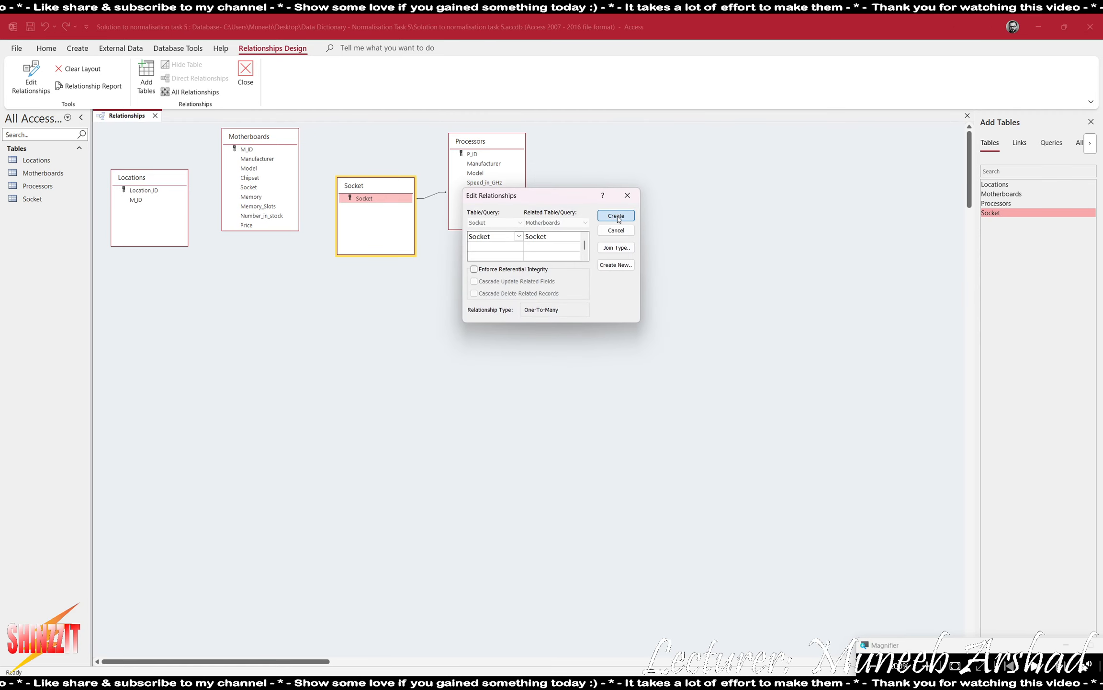
click(616, 215)
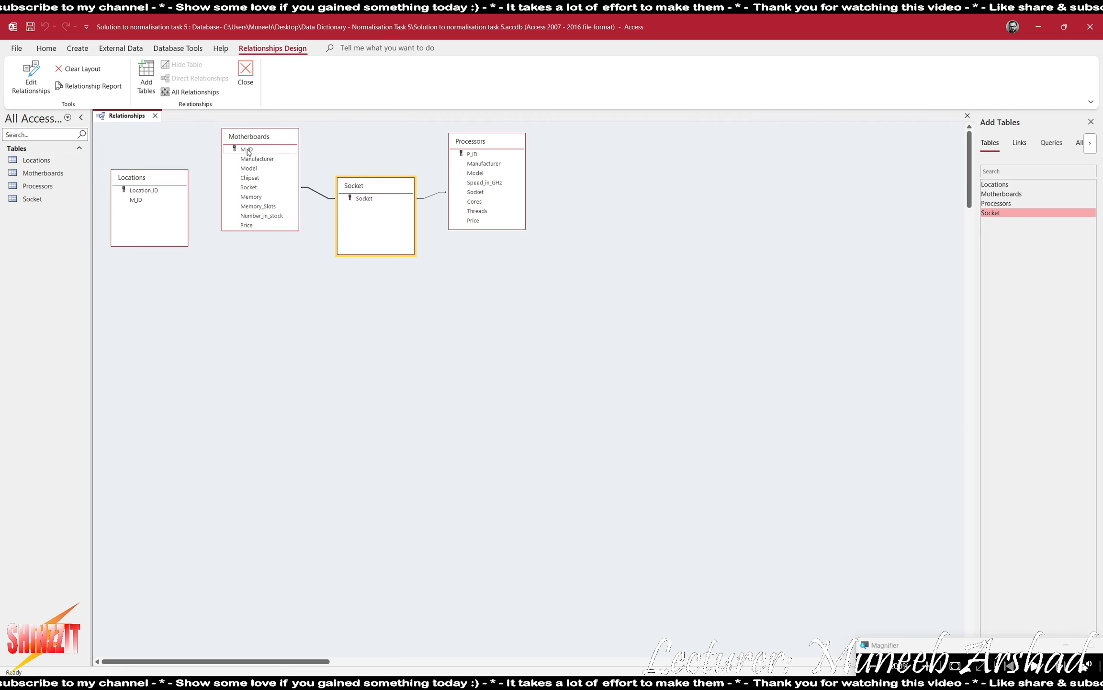
drag(248, 150, 136, 200)
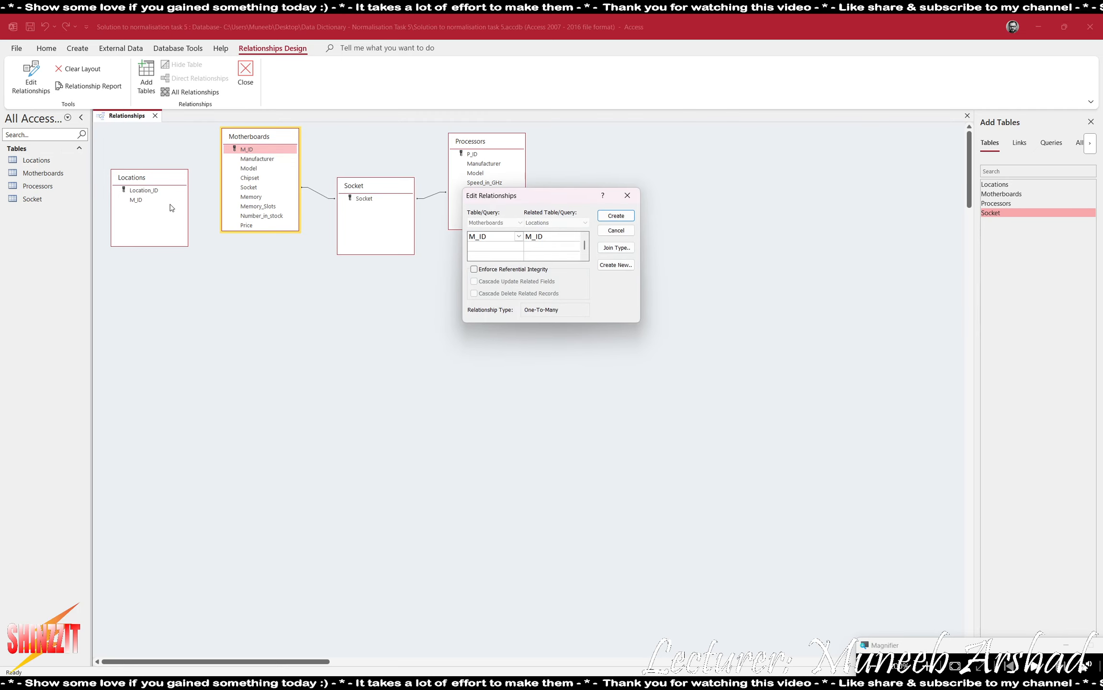
click(616, 216)
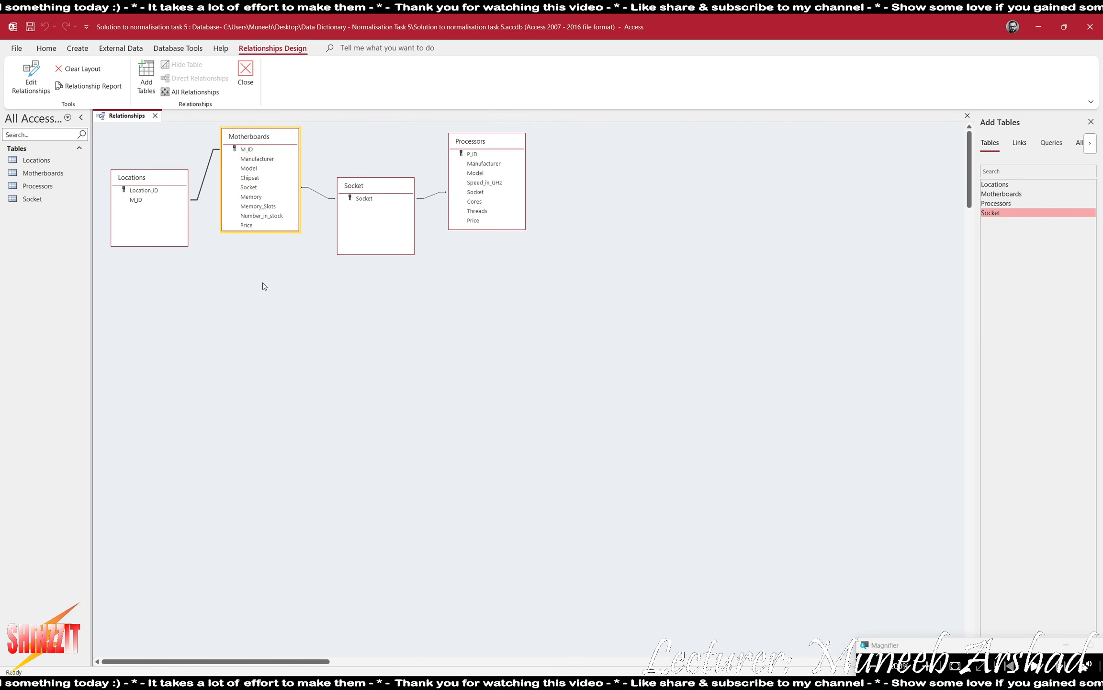
Capture a screen snip of the related tables in the layout, and switch to the task PDF in Acrobat to read task 8.
key(super+shift+s)
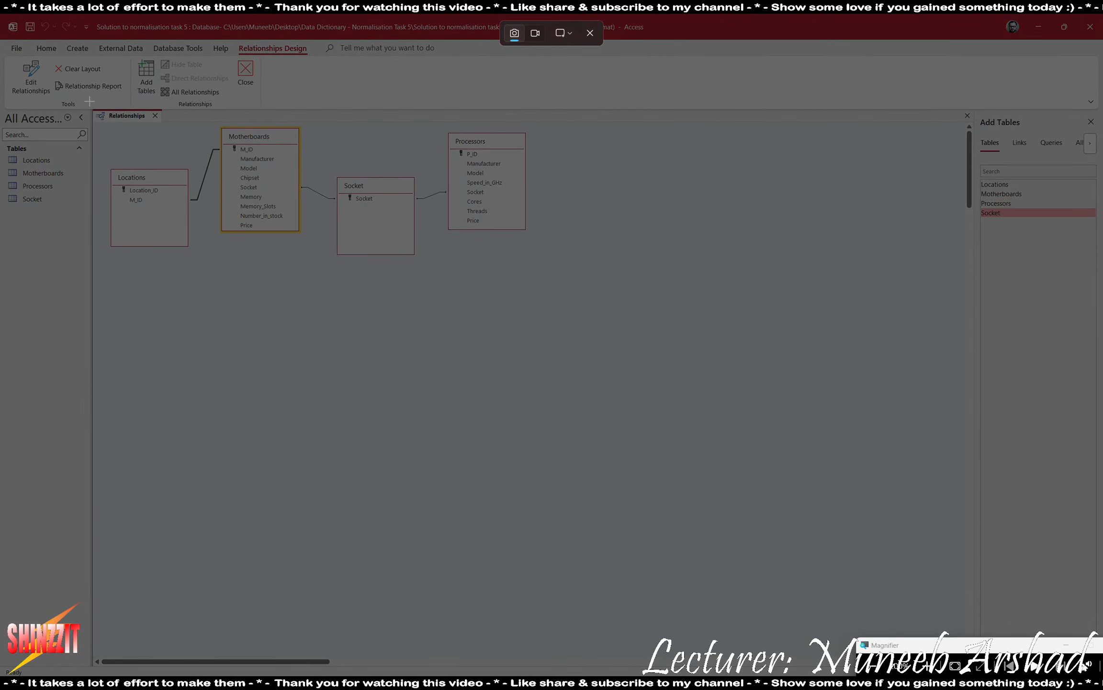
drag(89, 101, 535, 269)
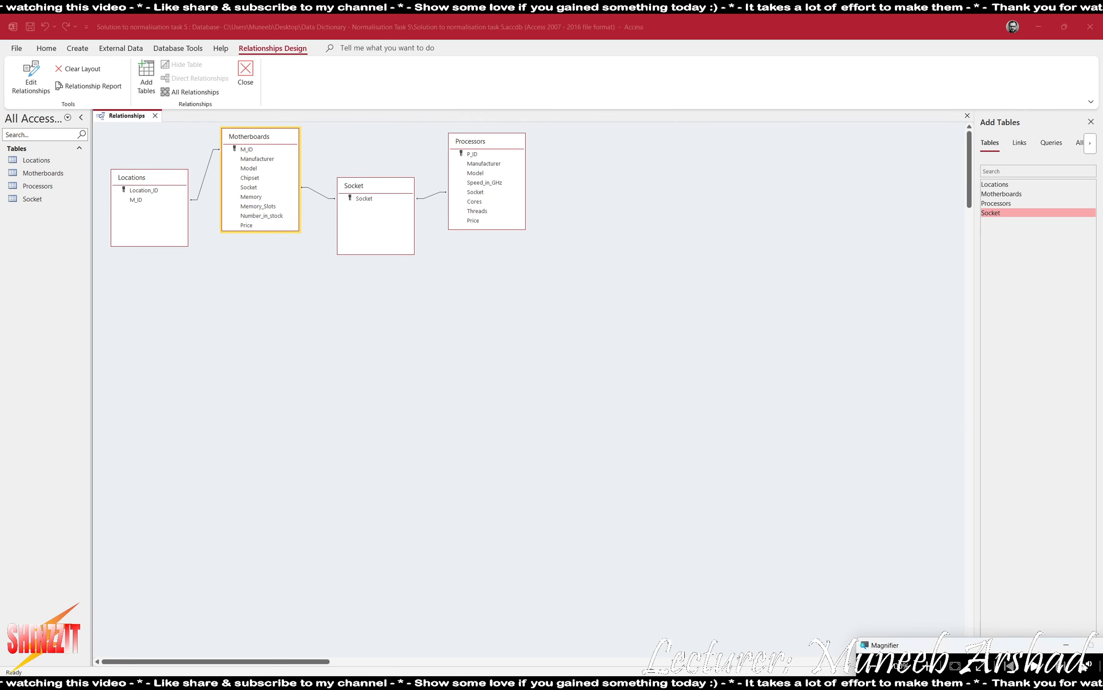
click(716, 680)
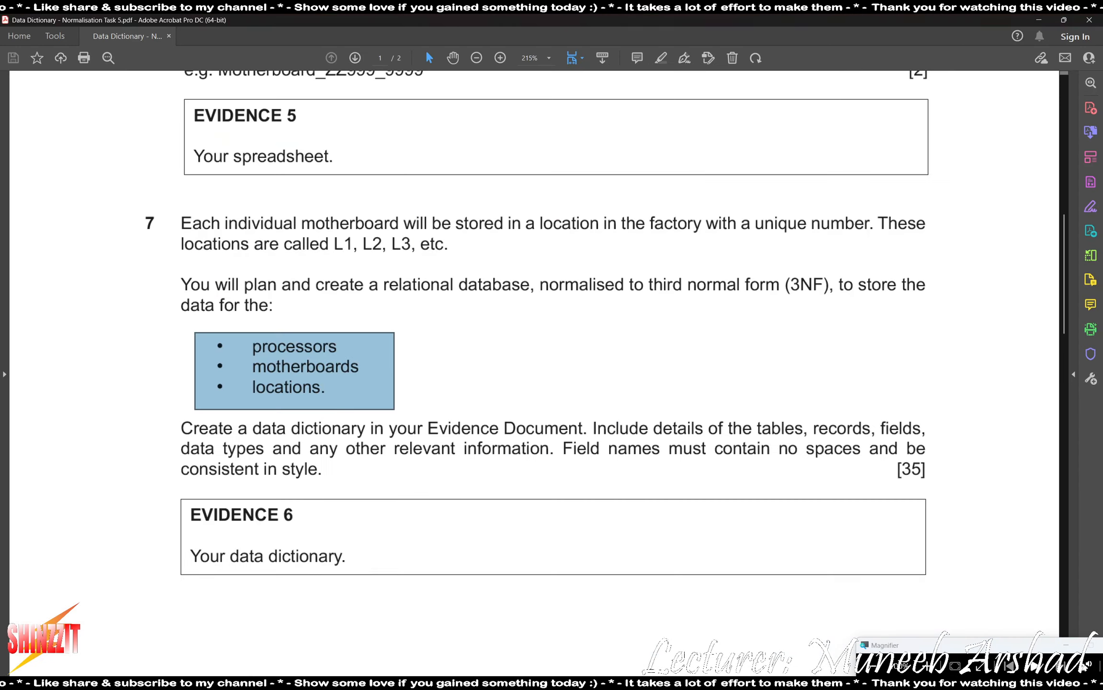
scroll(506, 569, down, 10)
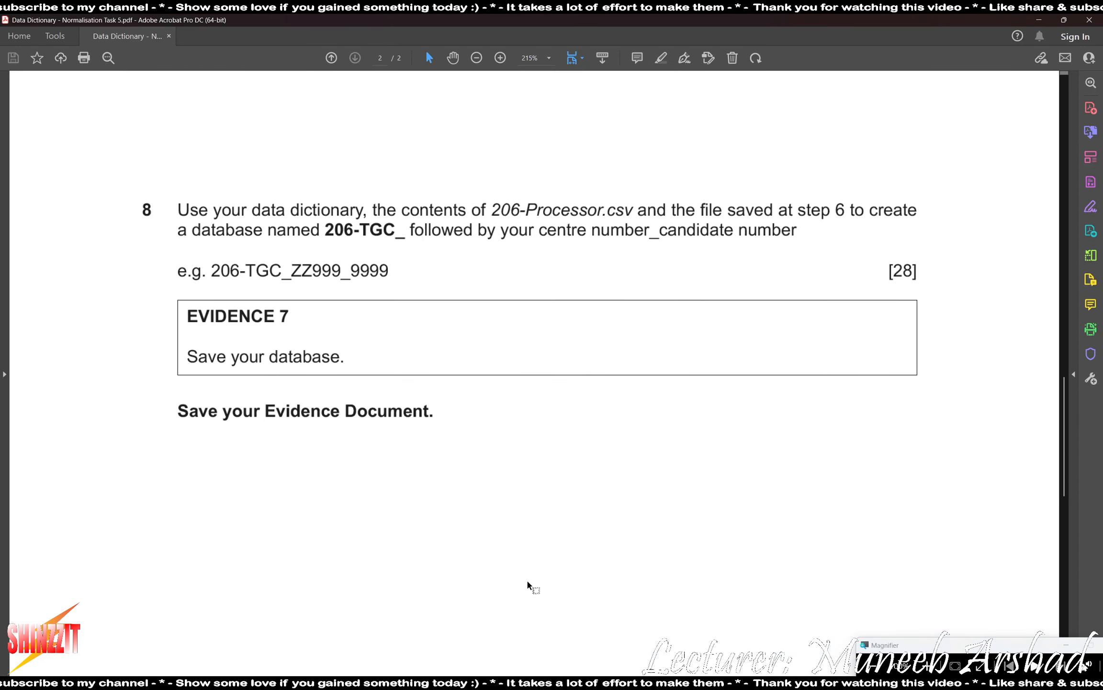